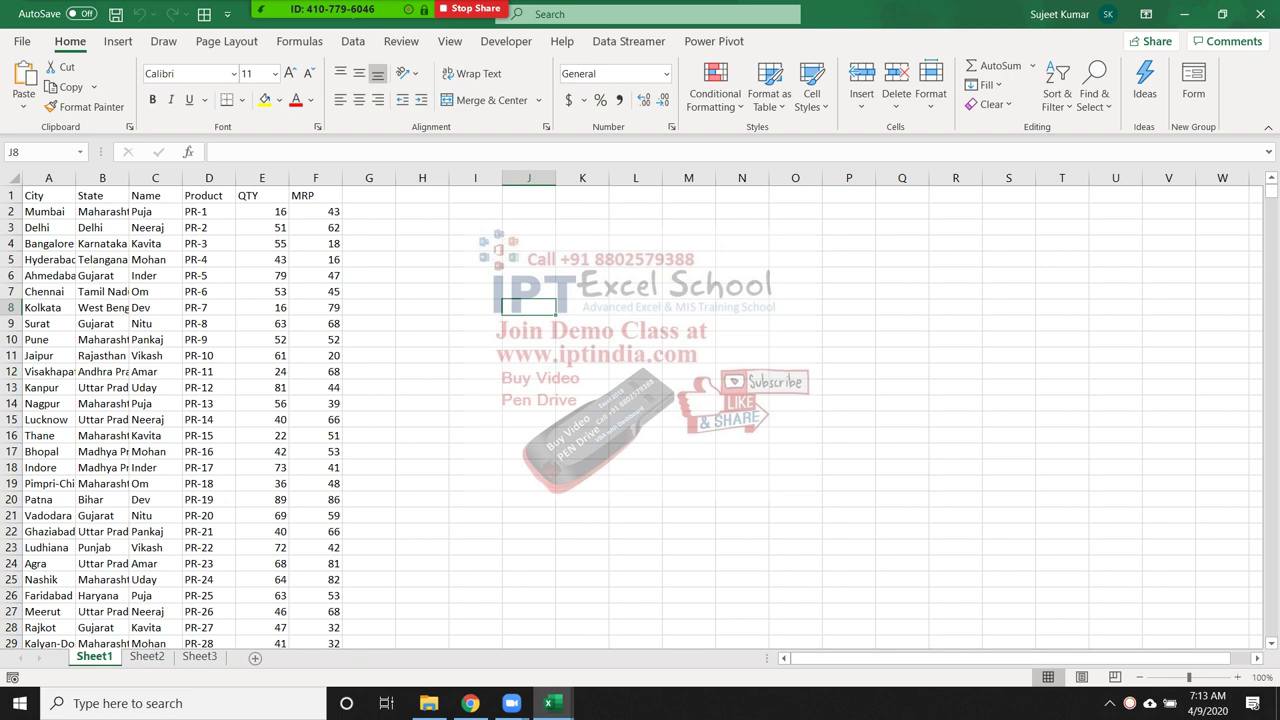
- Select part of the QTY column, then open and close Sort & Filter without sorting
drag(262, 211, 262, 307)
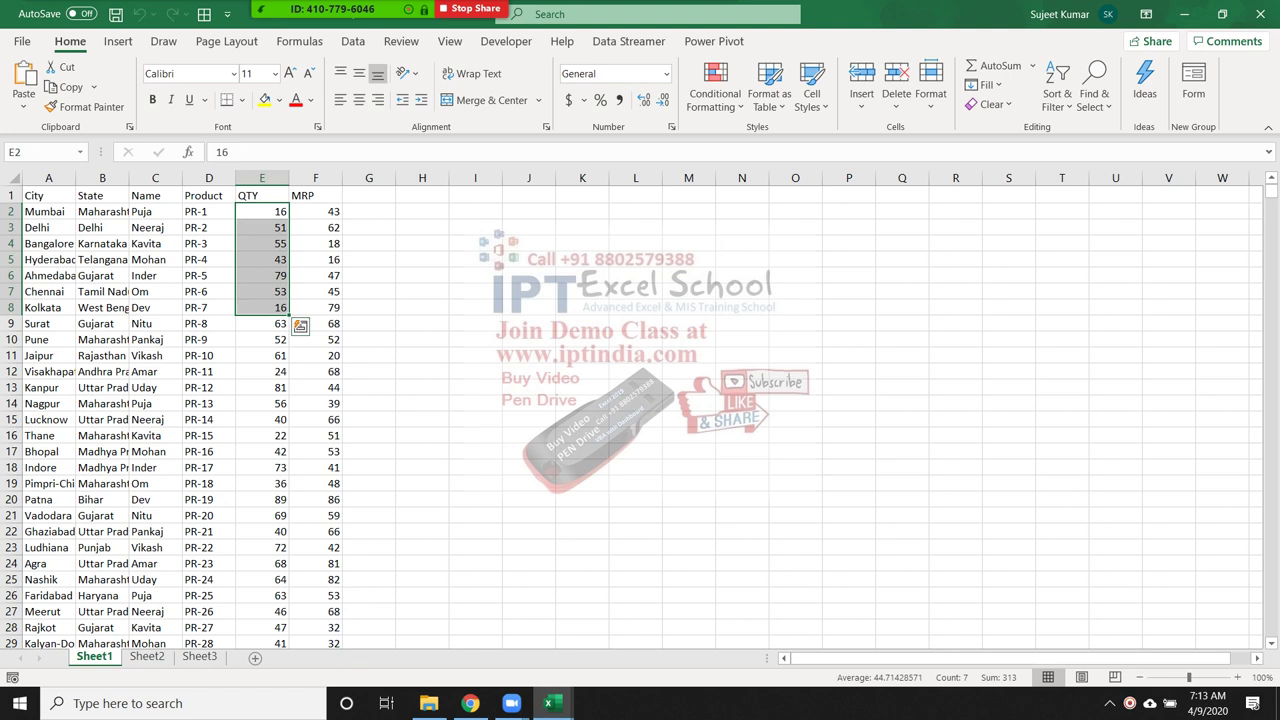
click(262, 339)
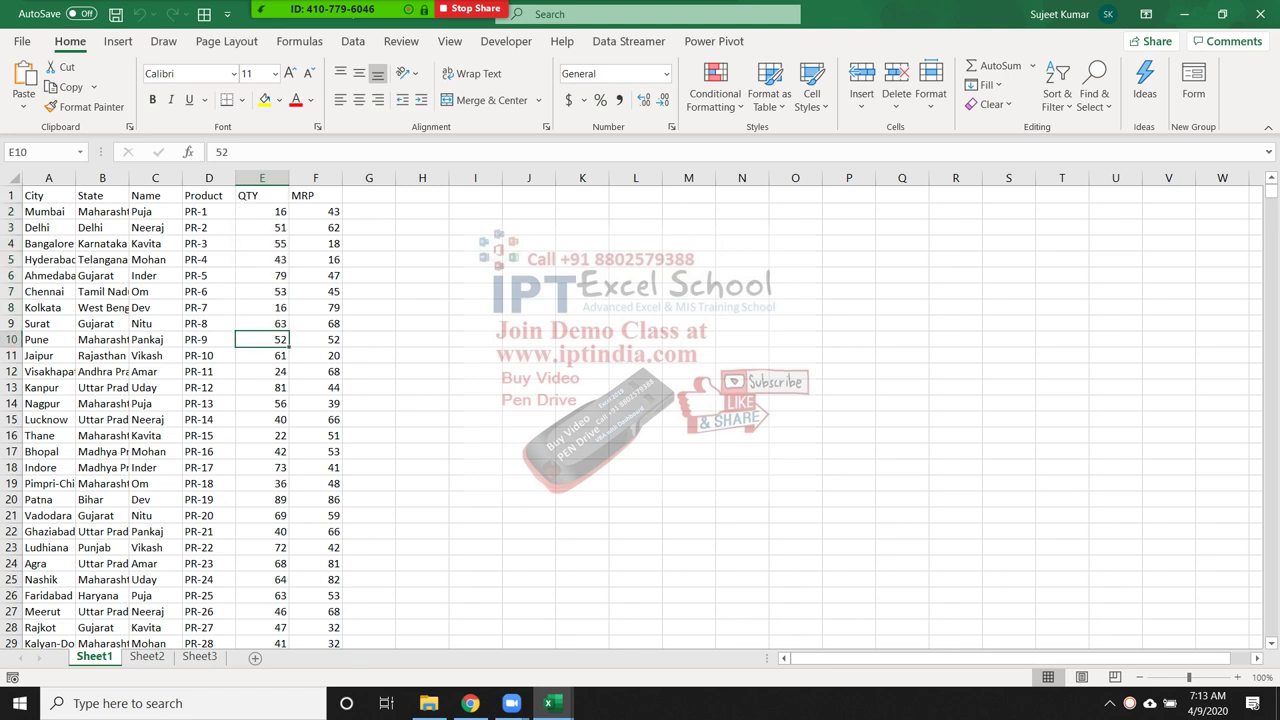
drag(262, 211, 262, 387)
click(262, 195)
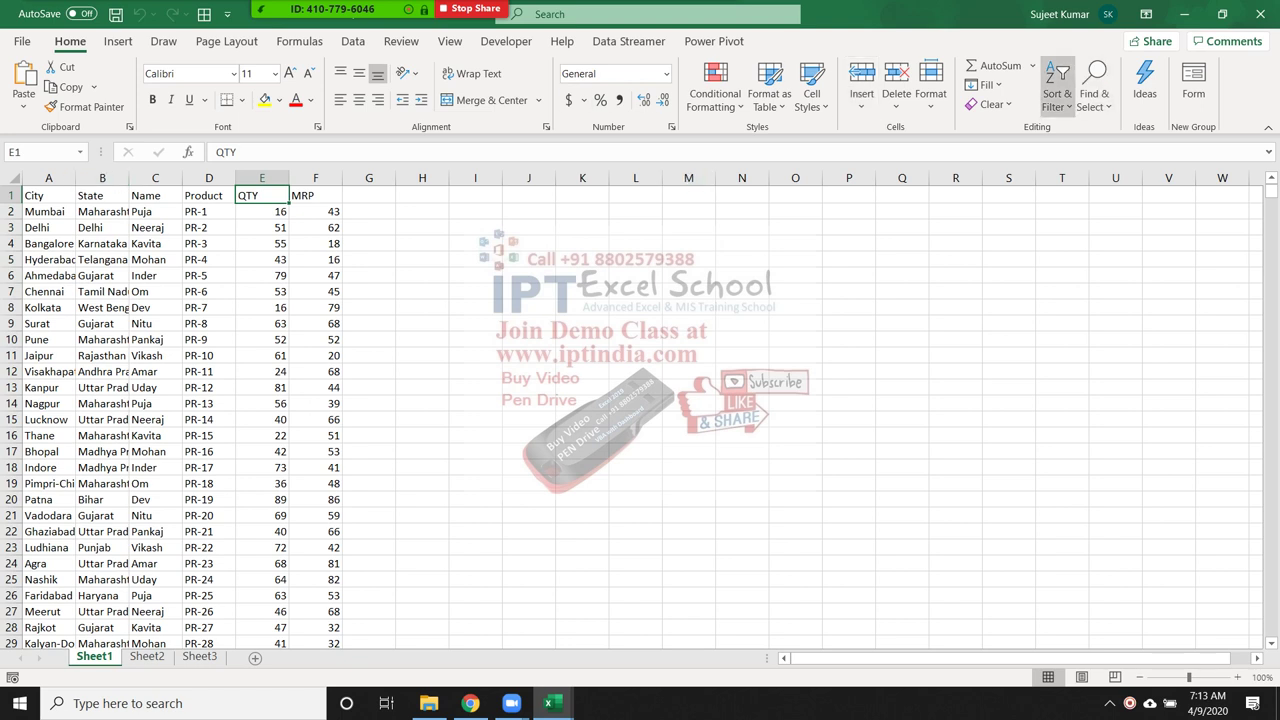
click(1057, 95)
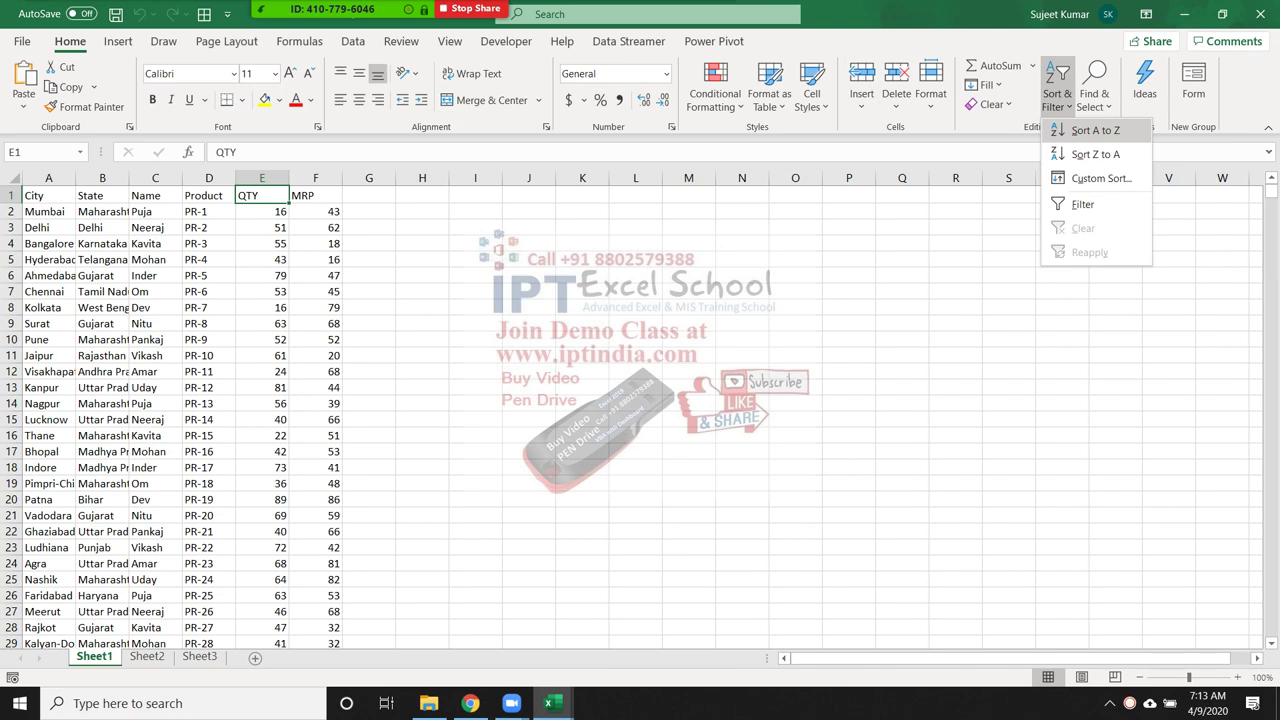
key(Escape)
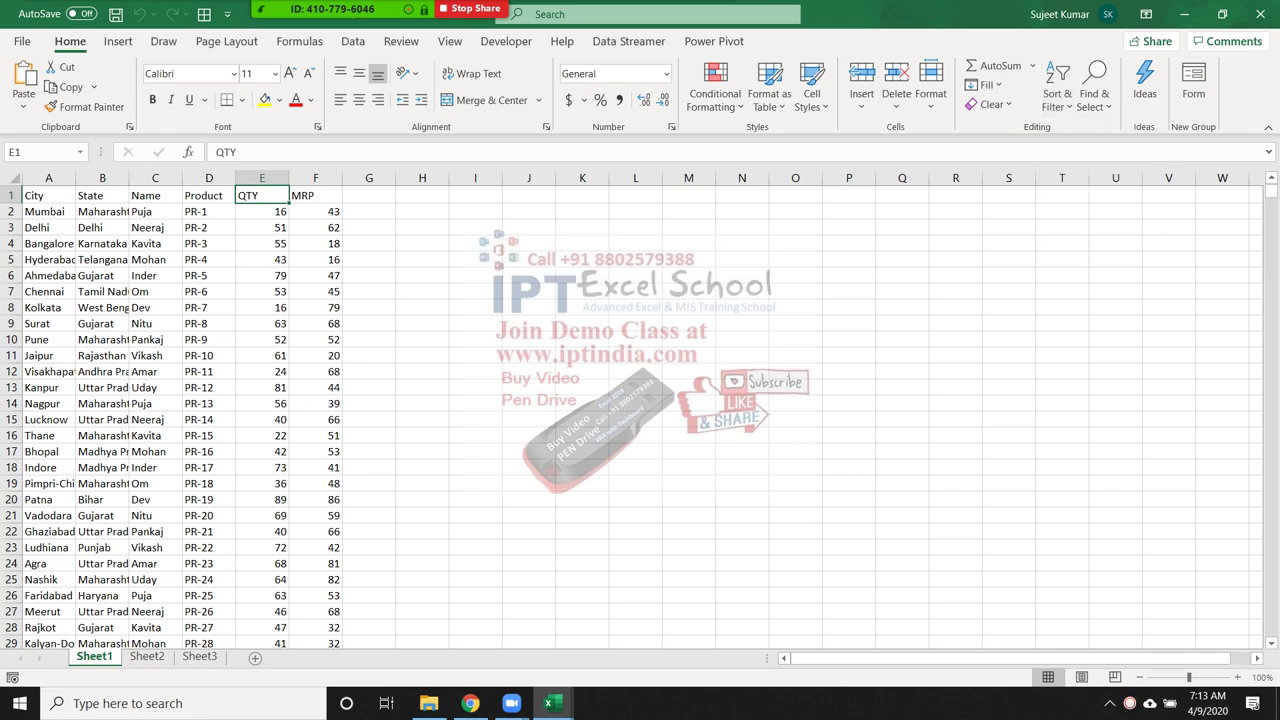
- Sort the table by Name from A to Z, then undo that sort
click(155, 195)
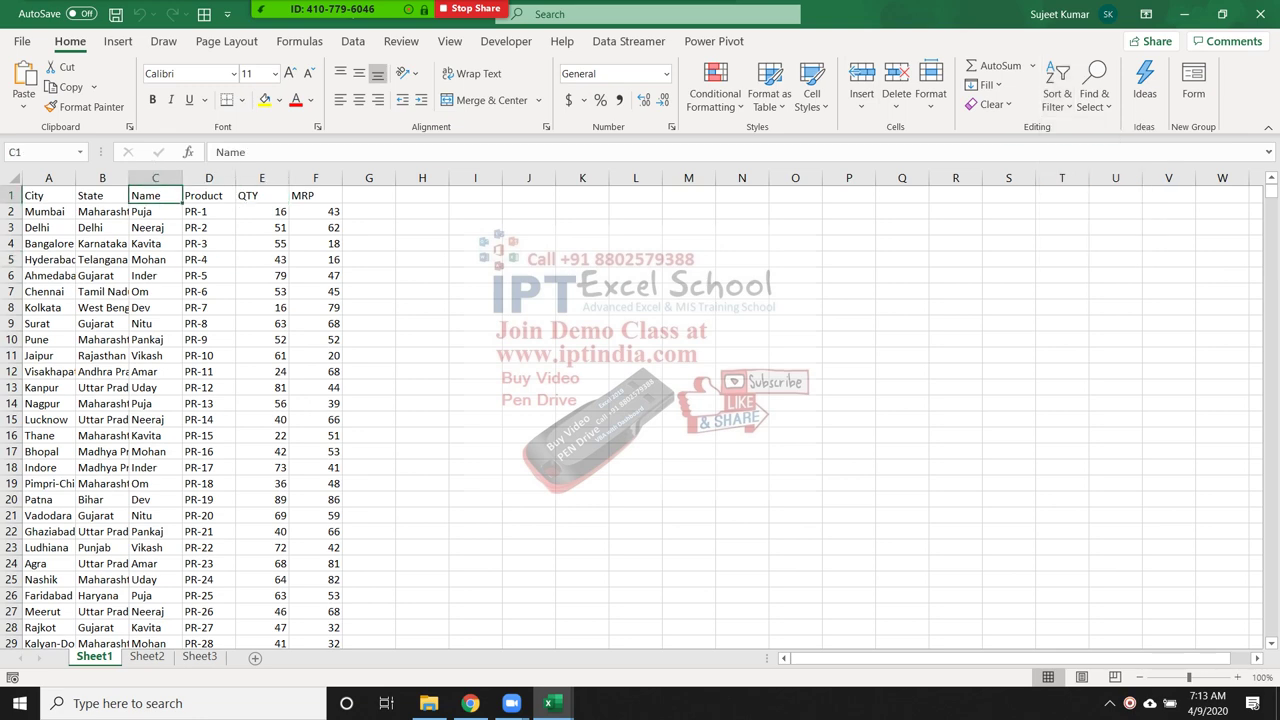
scroll(640, 410, down, 6)
scroll(640, 410, up, 5)
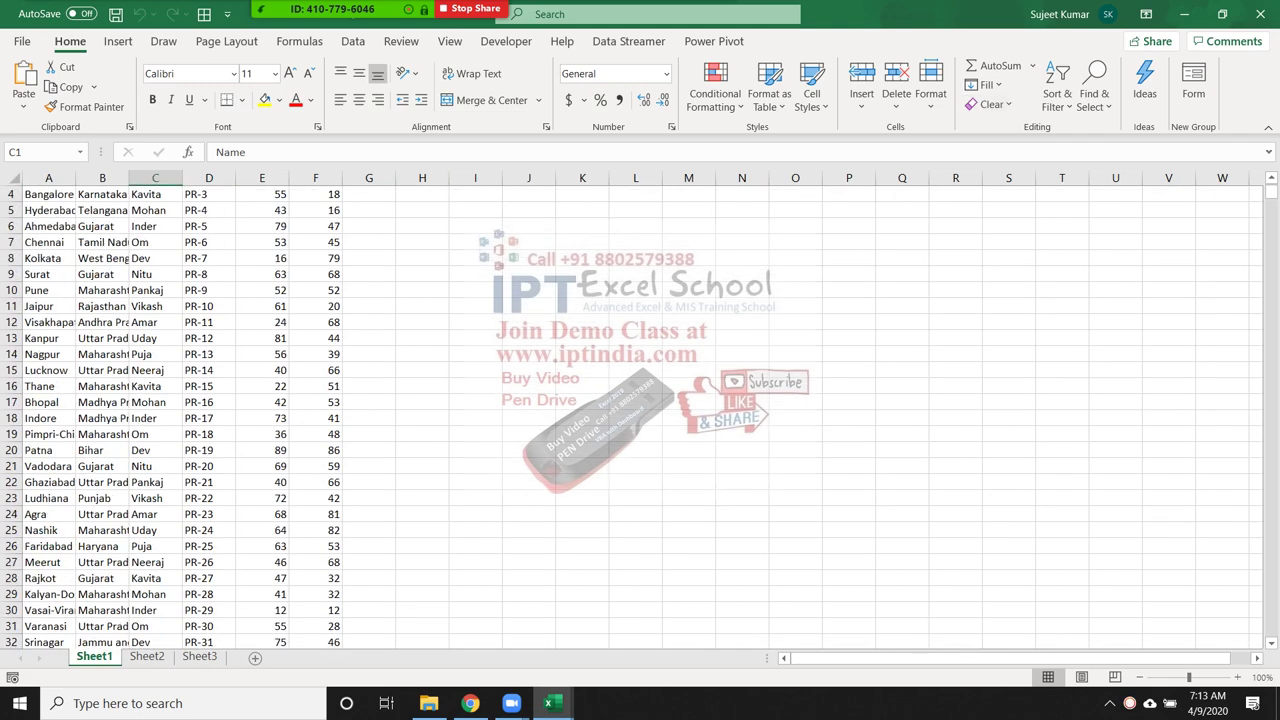
scroll(640, 410, up, 1)
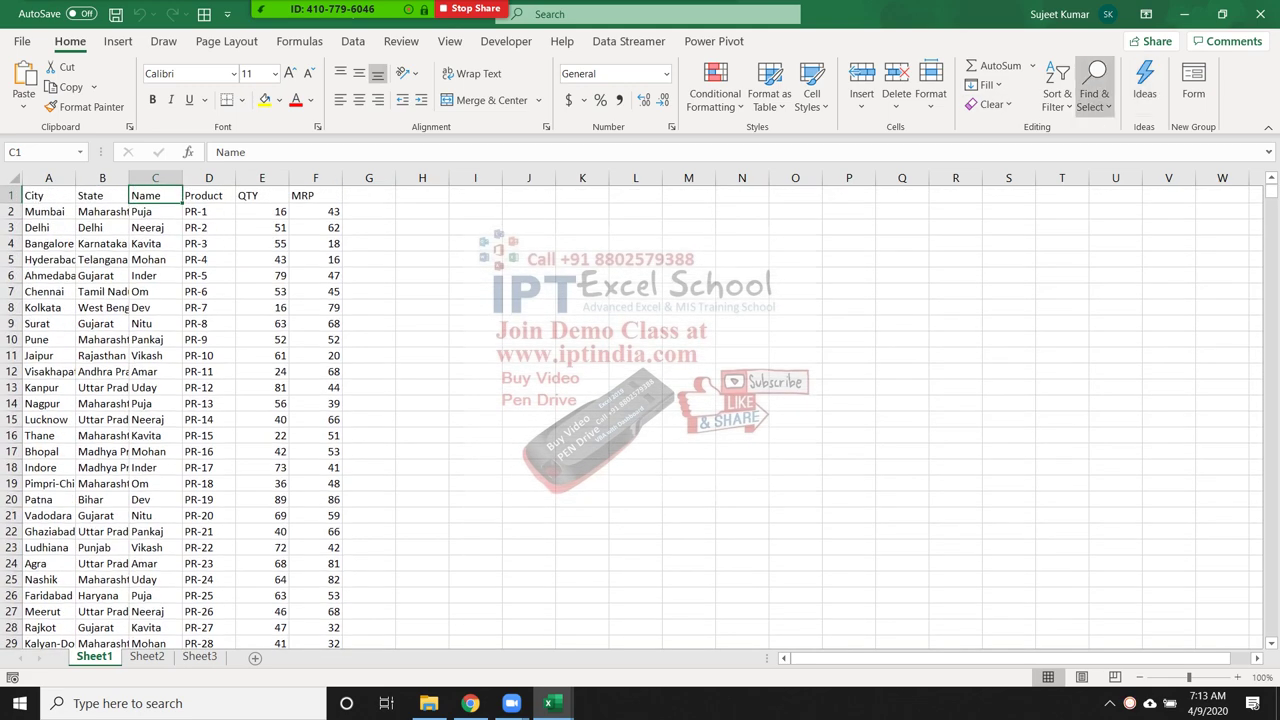
click(1094, 88)
click(1057, 88)
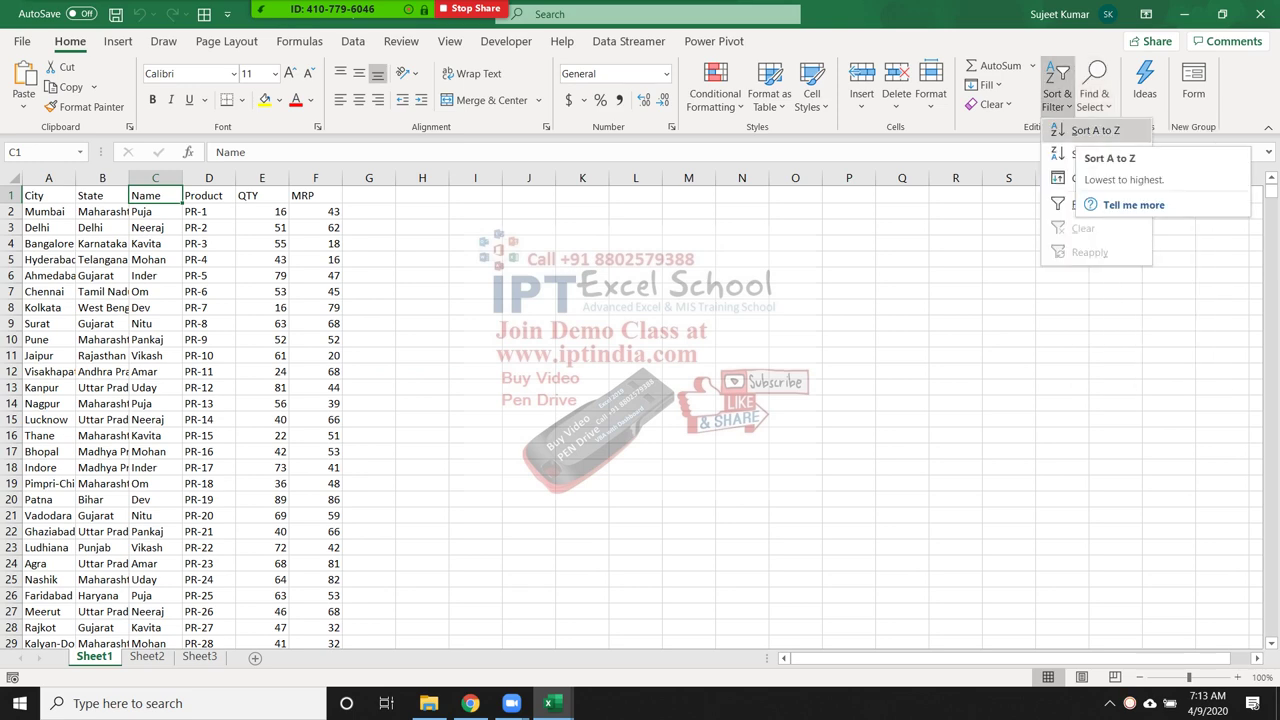
click(1092, 130)
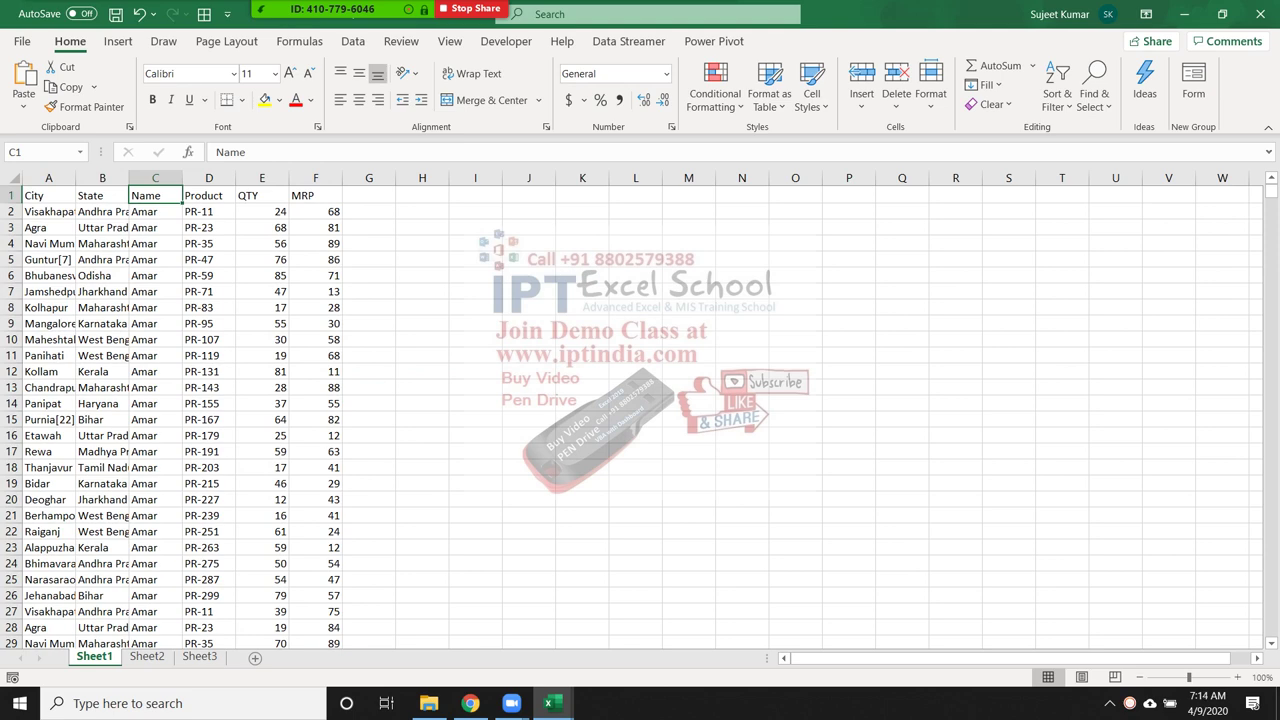
key(ctrl+z)
- Insert a blank row at row 15, then undo the insertion
click(149, 451)
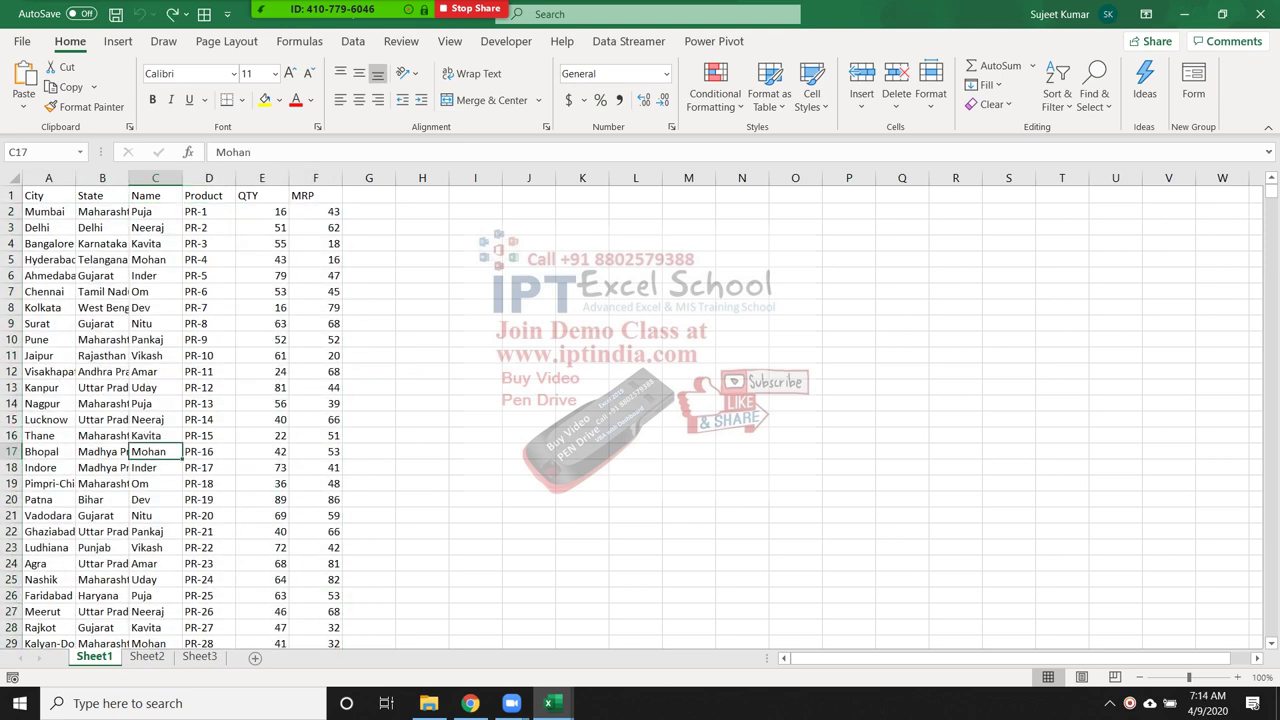
click(10, 419)
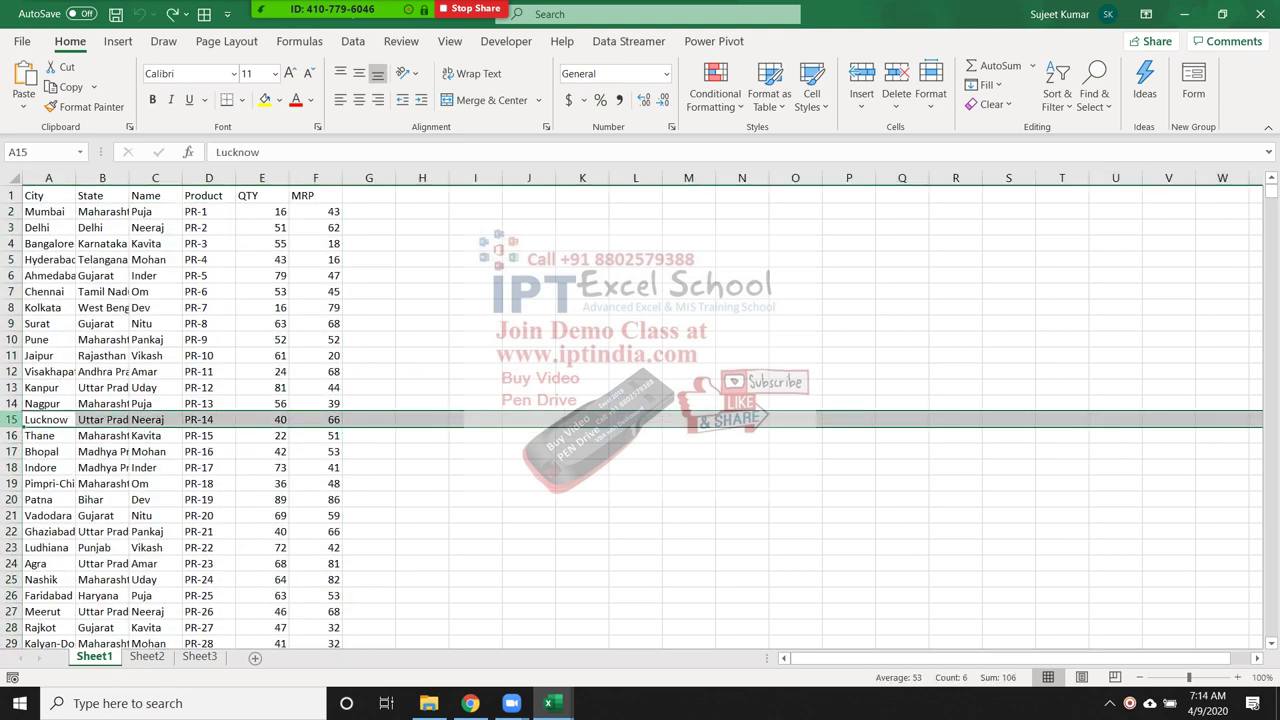
key(ctrl+shift+plus)
click(48, 371)
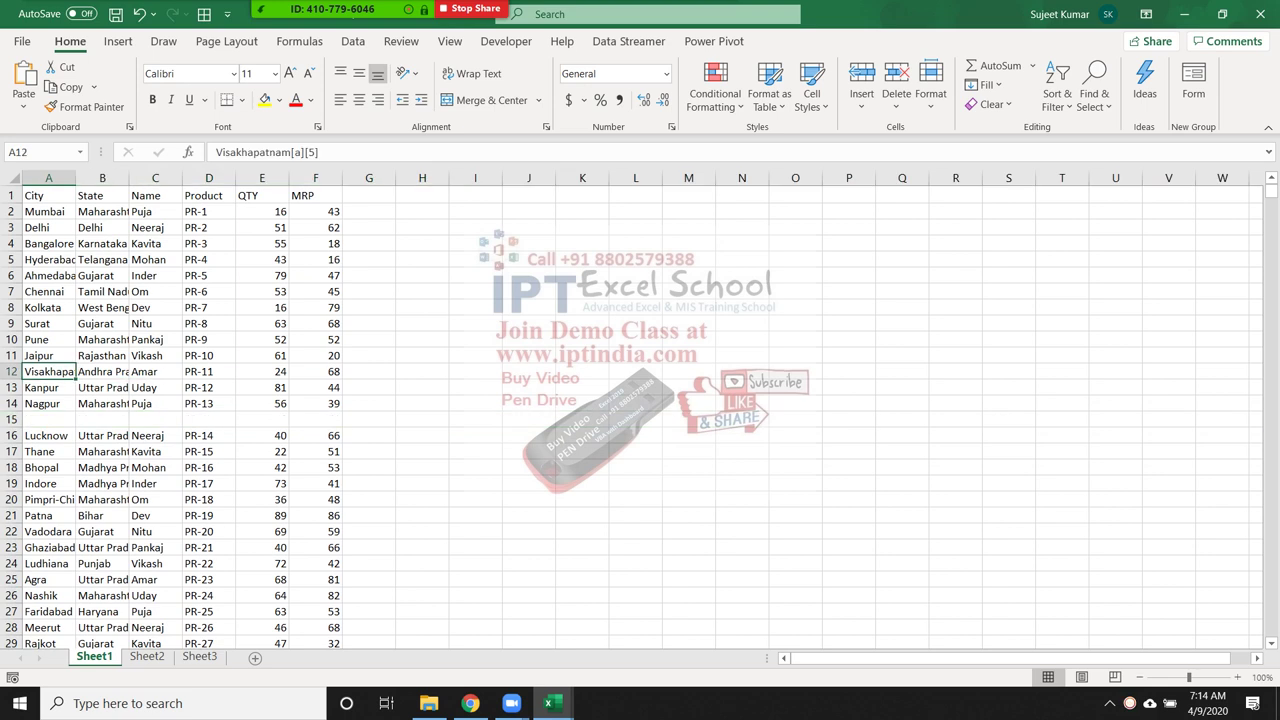
click(102, 227)
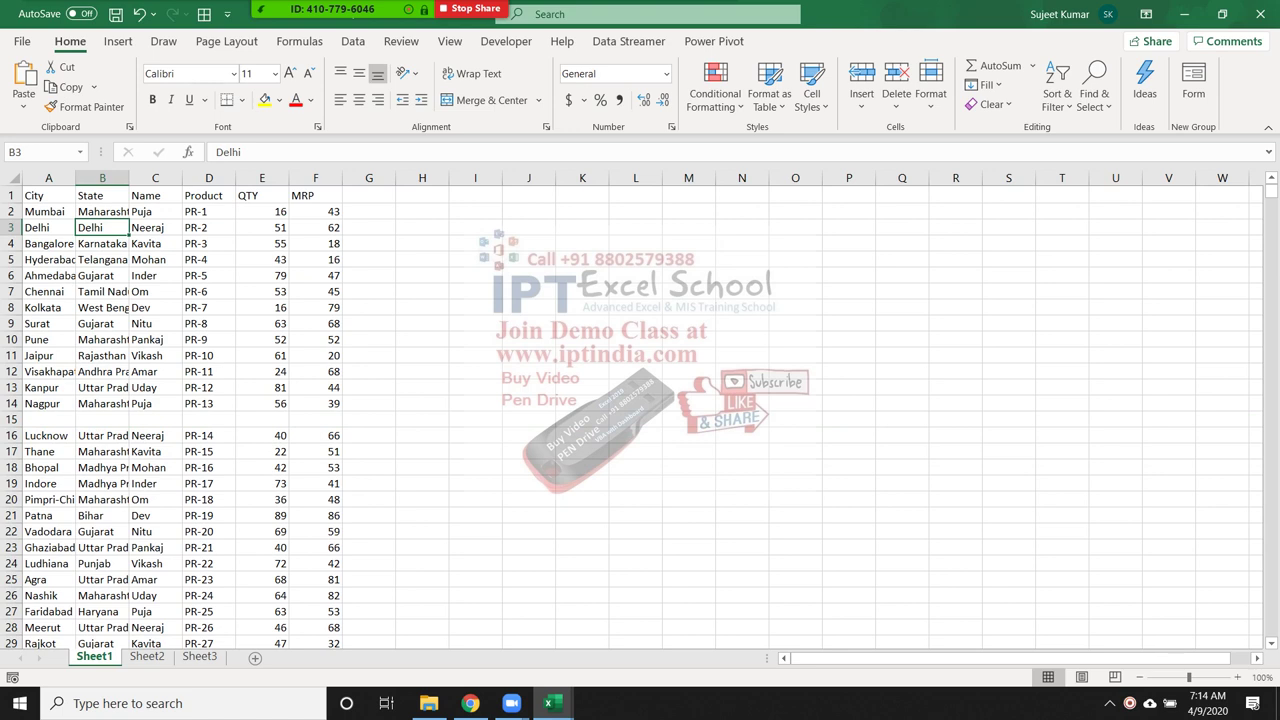
key(ctrl+z)
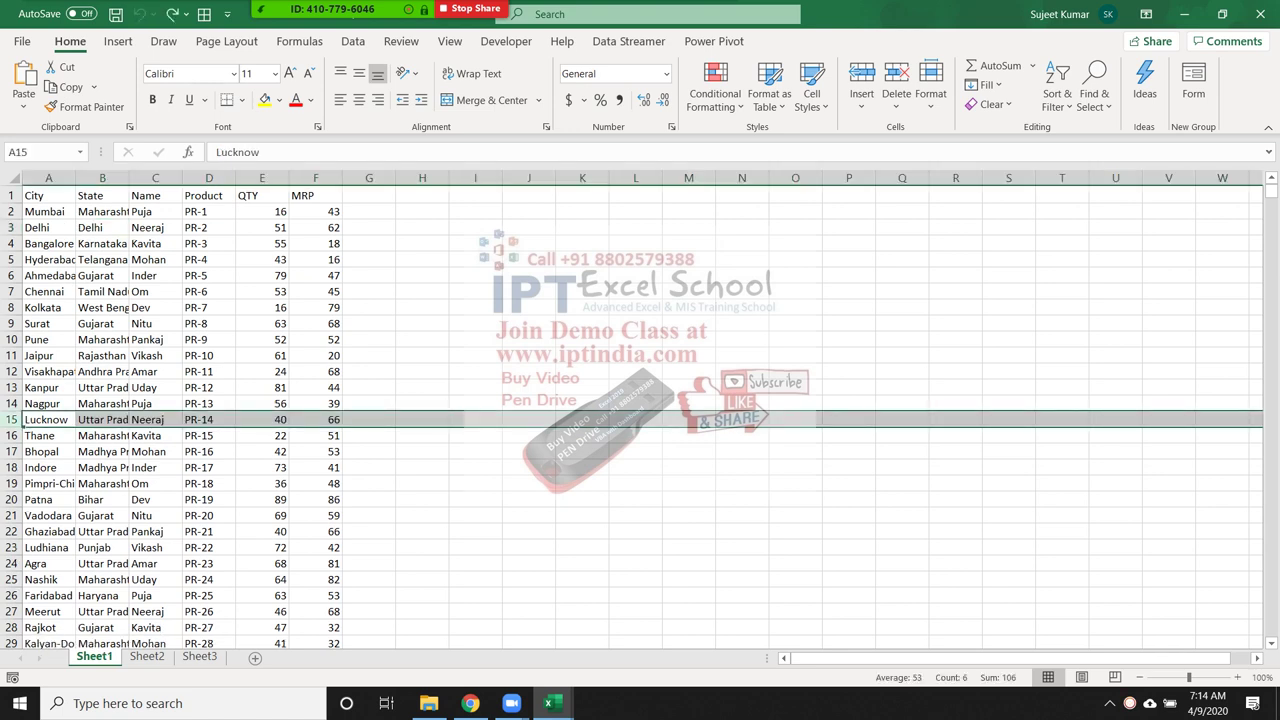
- Insert a blank row above Lucknow and use Ctrl+A to select the block above it
click(102, 227)
click(11, 419)
key(ctrl+plus)
click(102, 339)
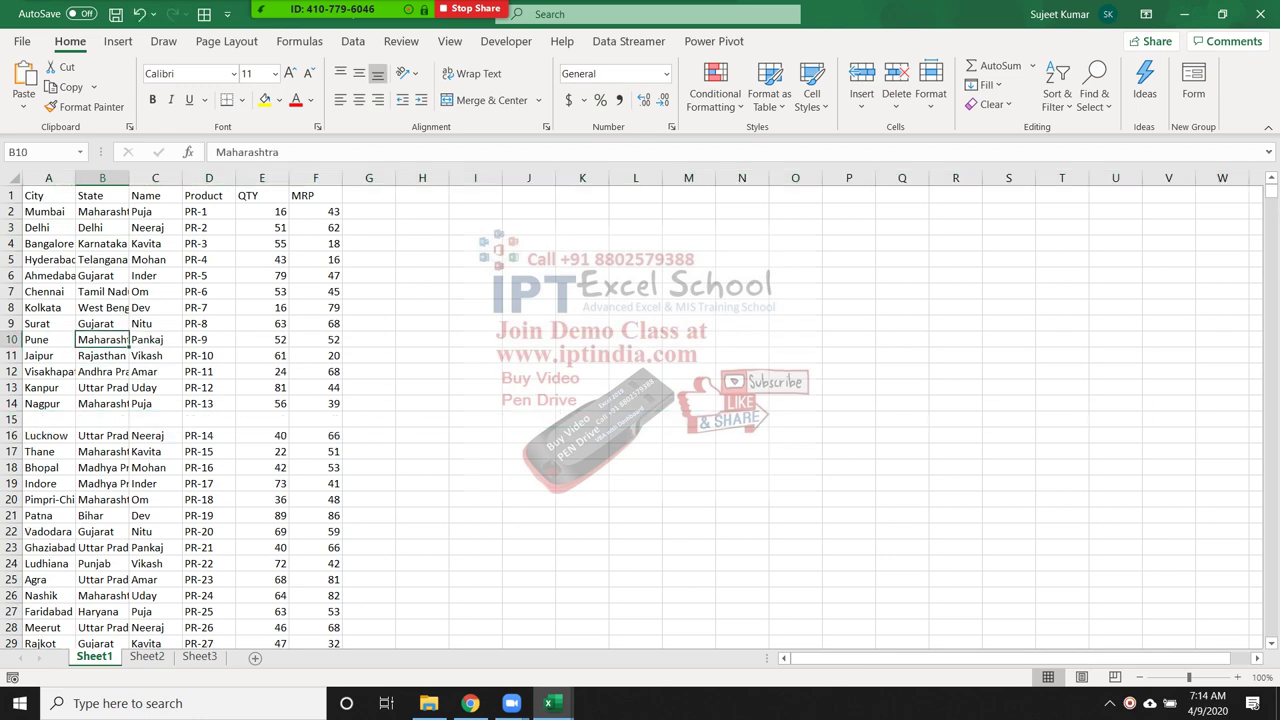
click(48, 195)
key(ctrl+a)
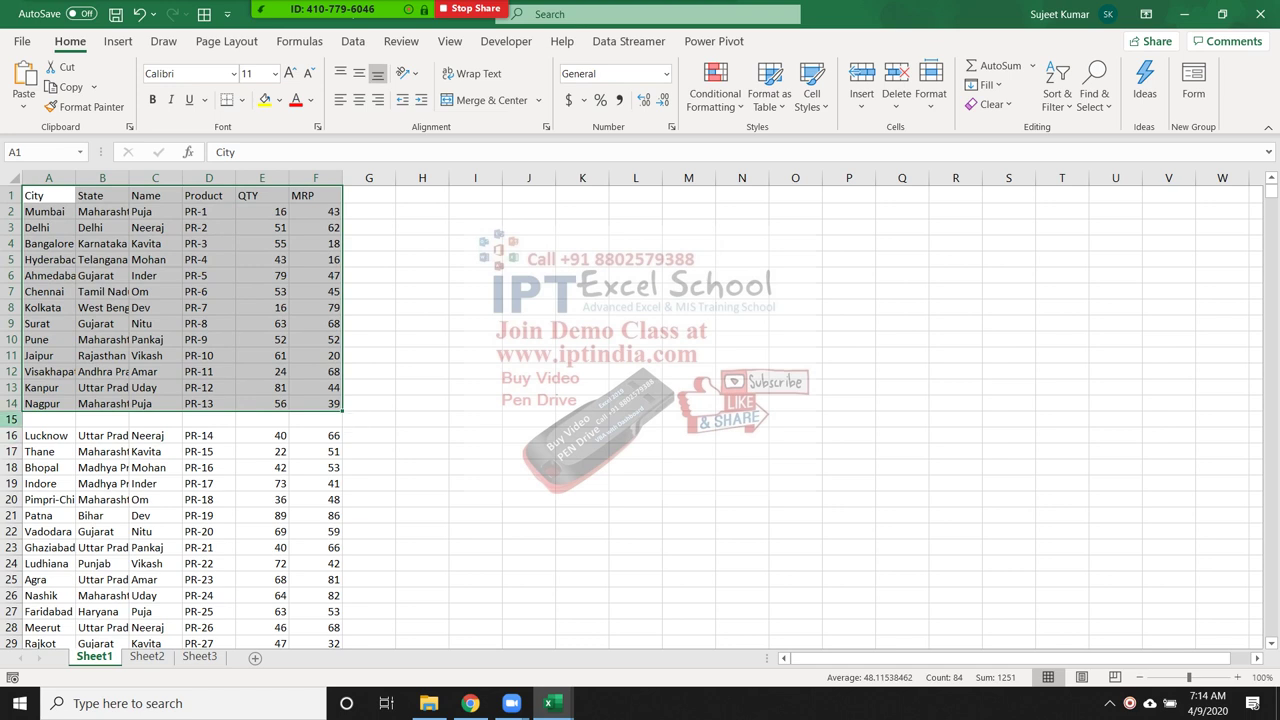
- Select the City column up from row 14, then undo to remove the blank row
click(12, 419)
key(Up)
key(ctrl+shift+Up)
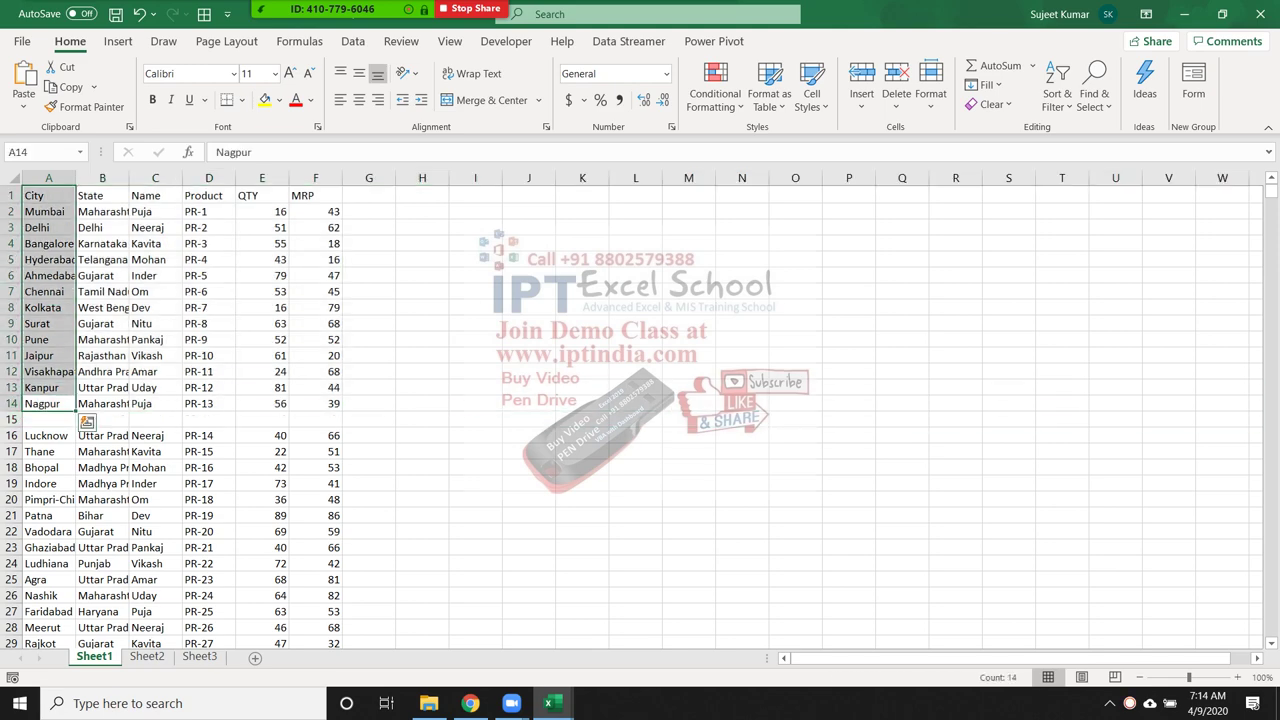
key(ctrl+z)
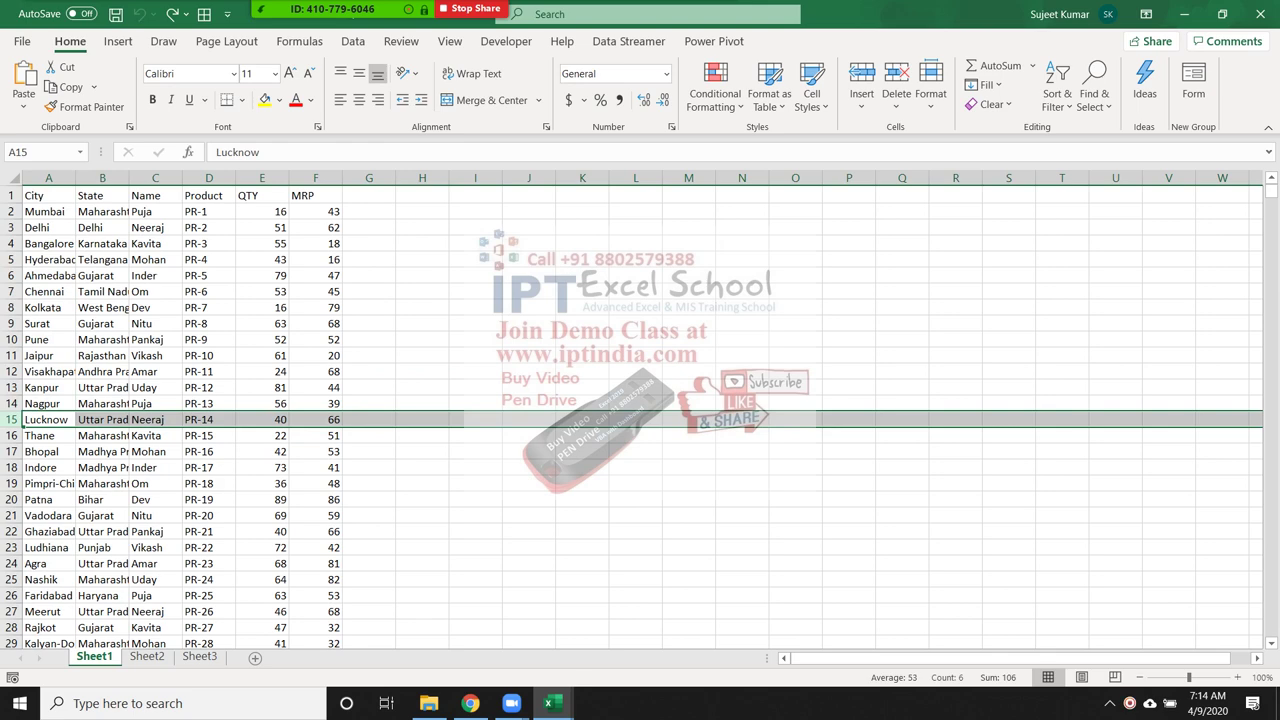
- Select the entire data table from A1 down to row 2108
key(ctrl+Home)
key(ctrl+shift+Down)
key(ctrl+shift+Right)
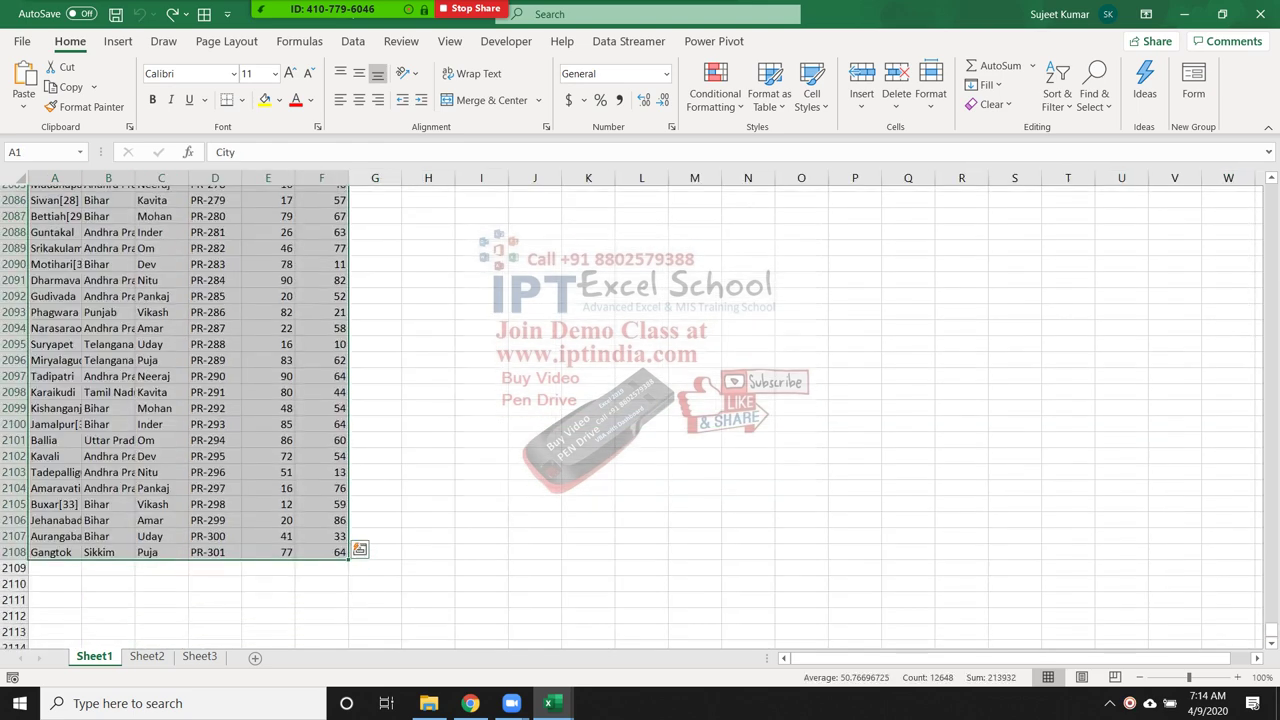
scroll(640, 410, up, 10)
drag(1271, 626, 1271, 190)
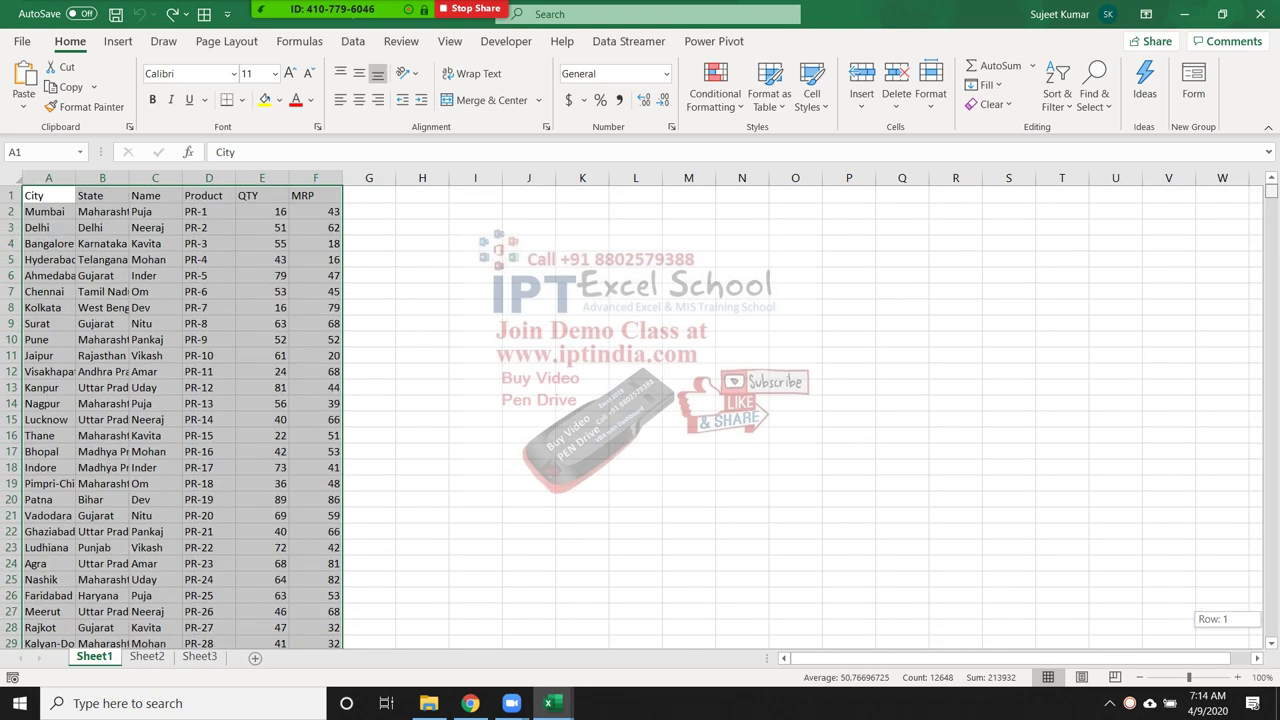
- Jump to the top of the Name column and browse the data
click(155, 243)
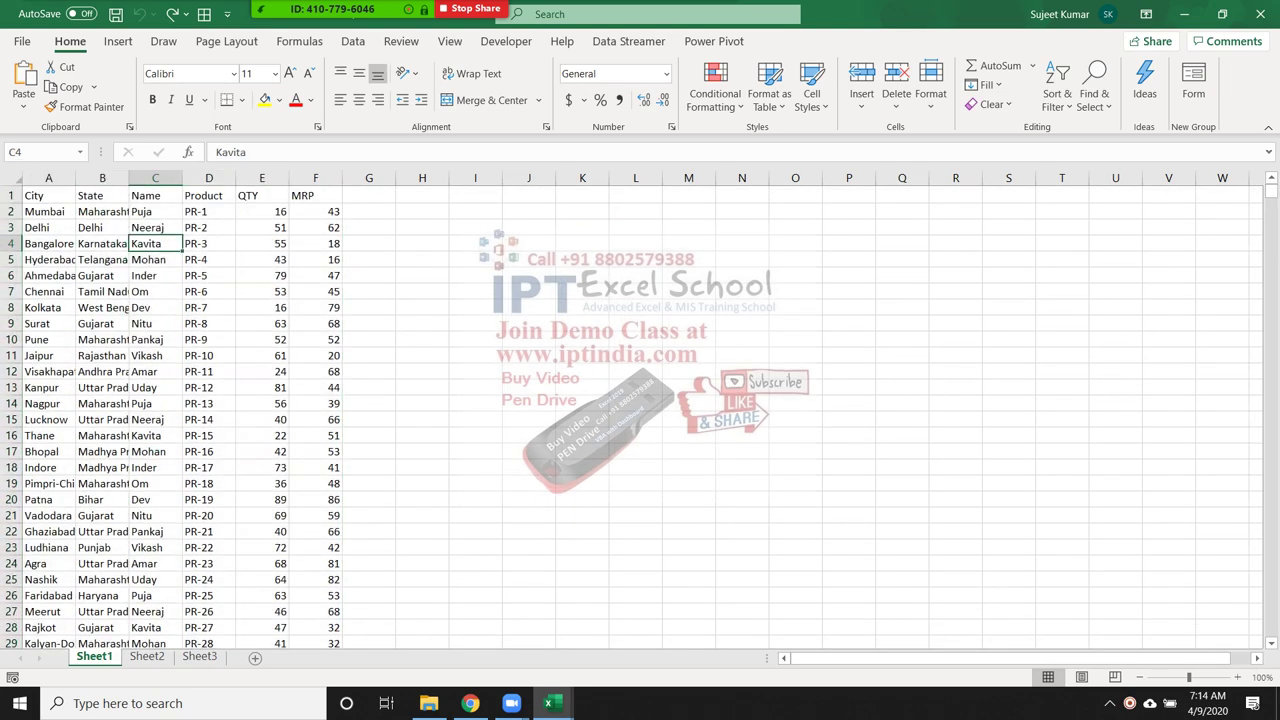
key(ctrl+Up)
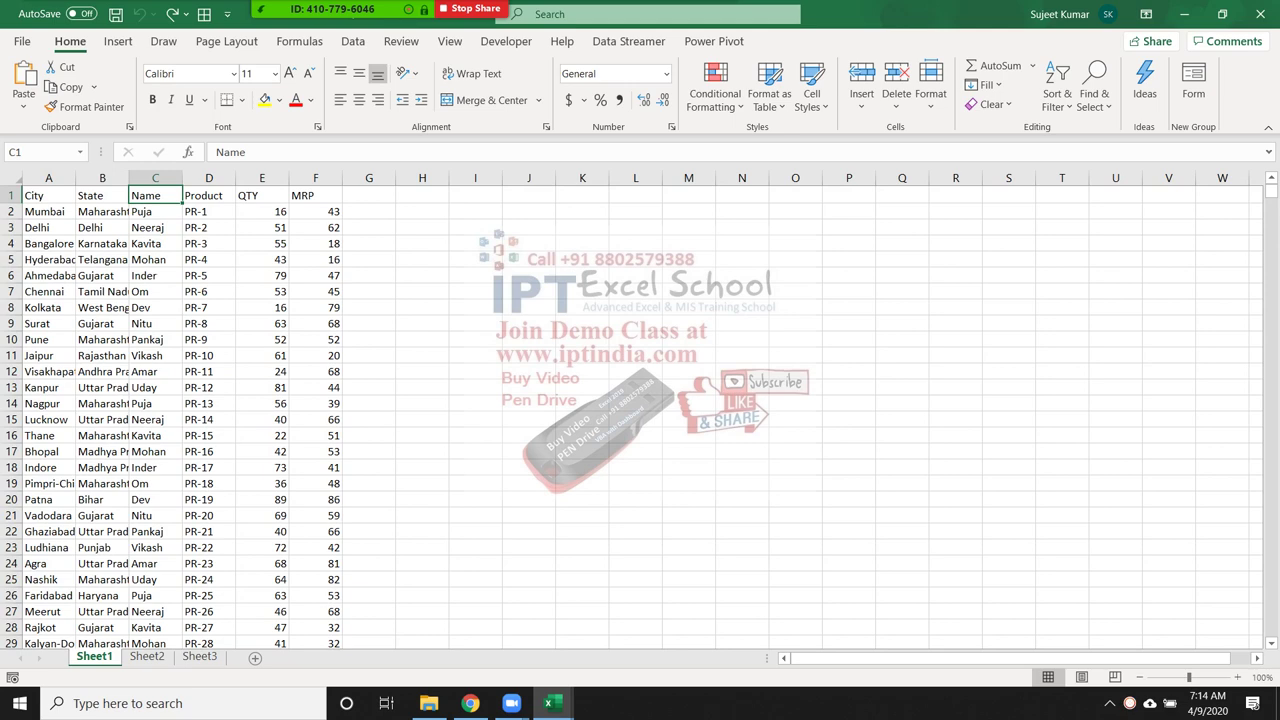
scroll(640, 410, down, 3)
scroll(640, 410, up, 2)
scroll(640, 410, down, 3)
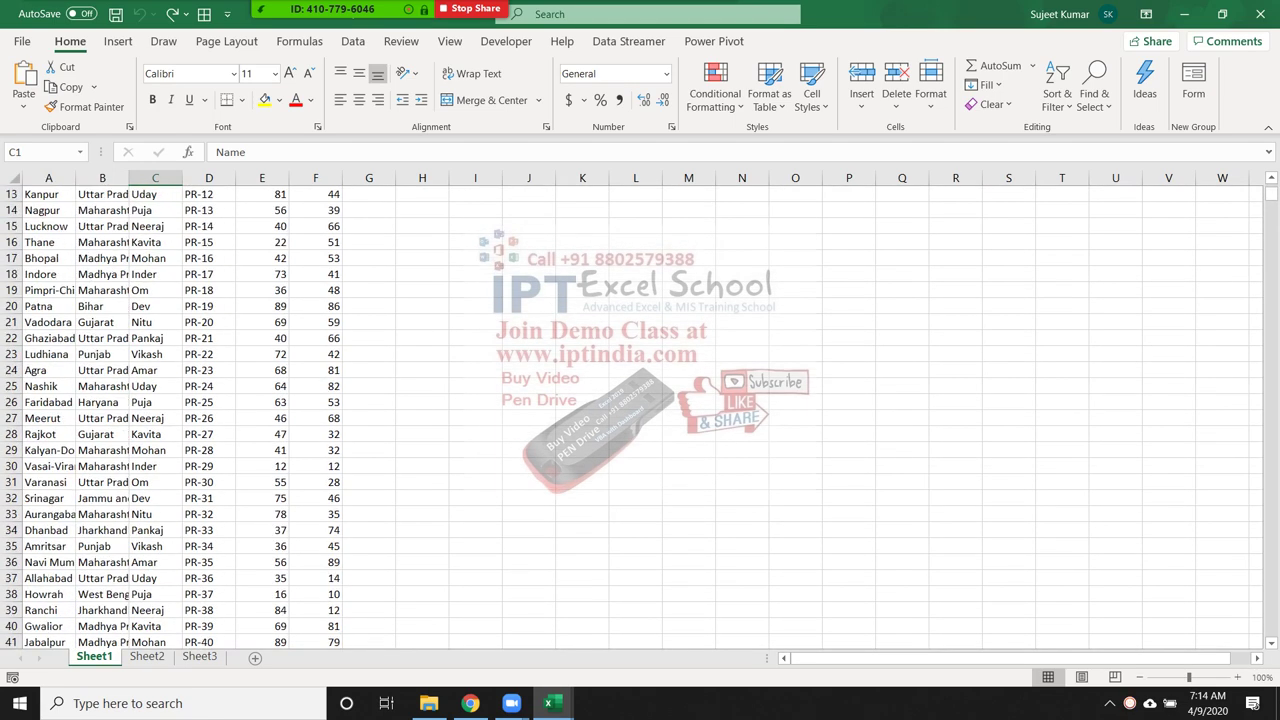
scroll(640, 410, up, 3)
click(48, 290)
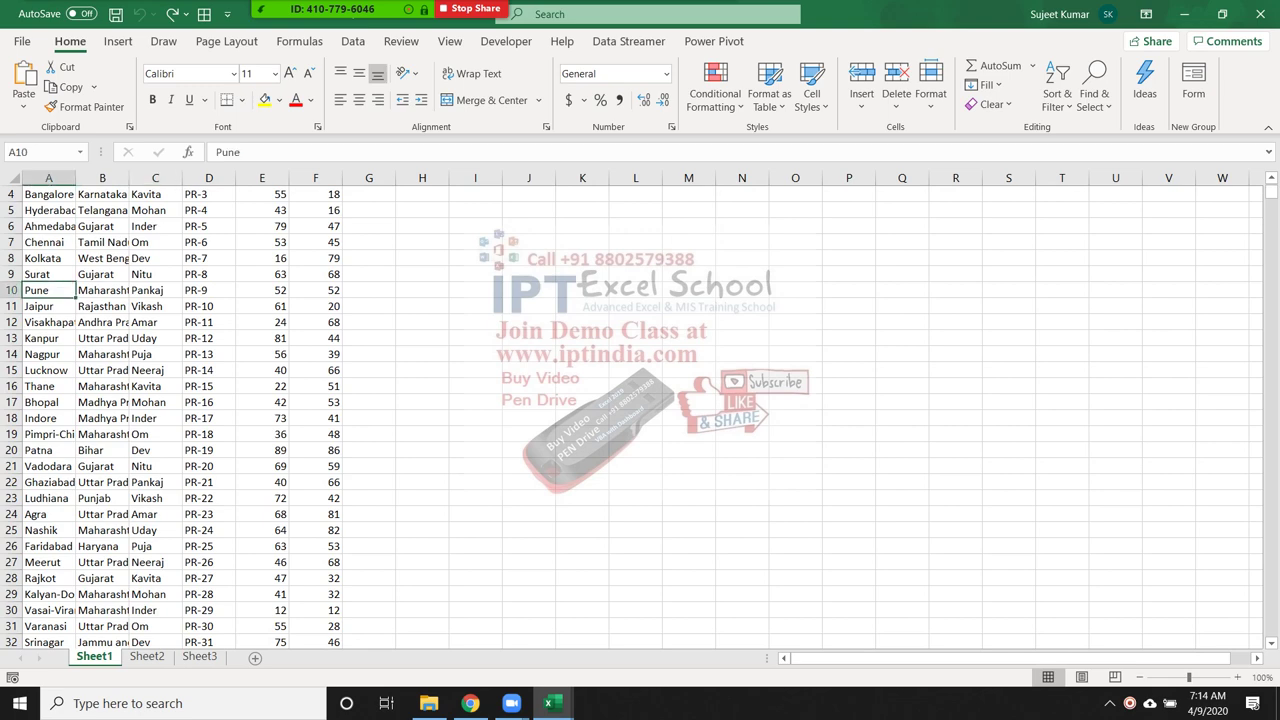
- Select the whole data table, then collapse back to A1 and move to F6
key(ctrl+Home)
key(ctrl+shift+Right)
key(ctrl+shift+Down)
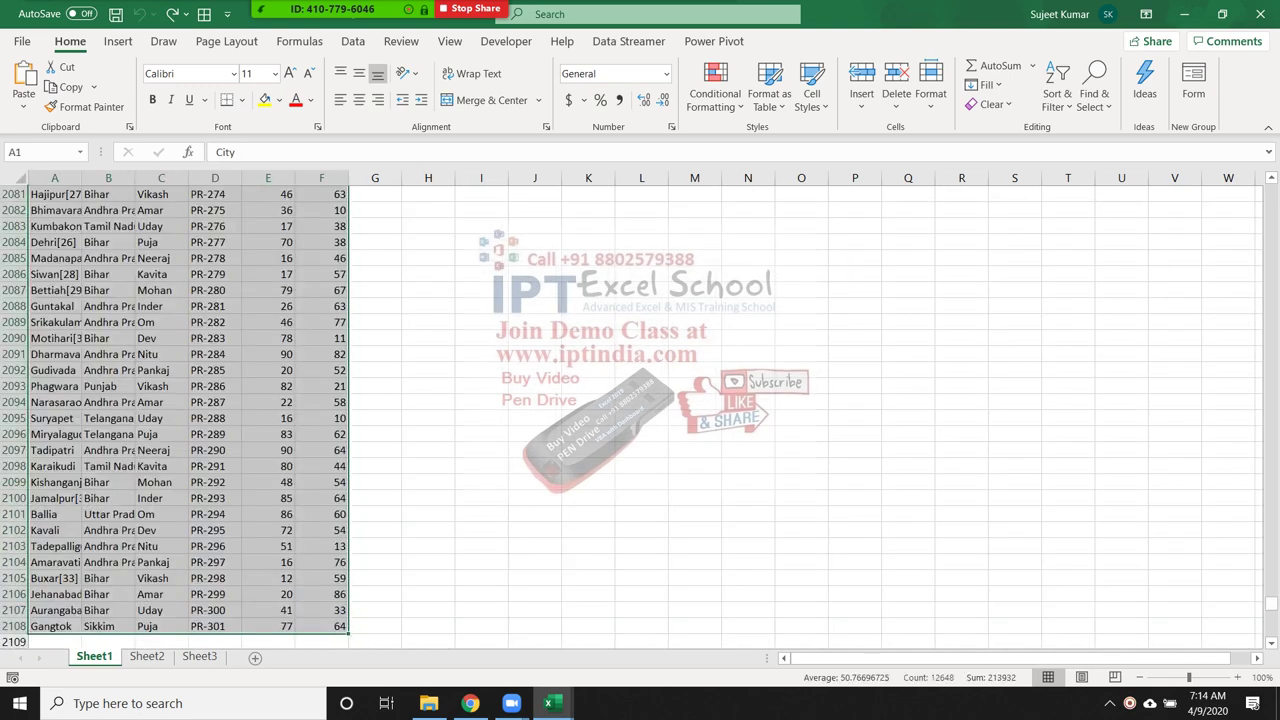
key(ctrl+Home)
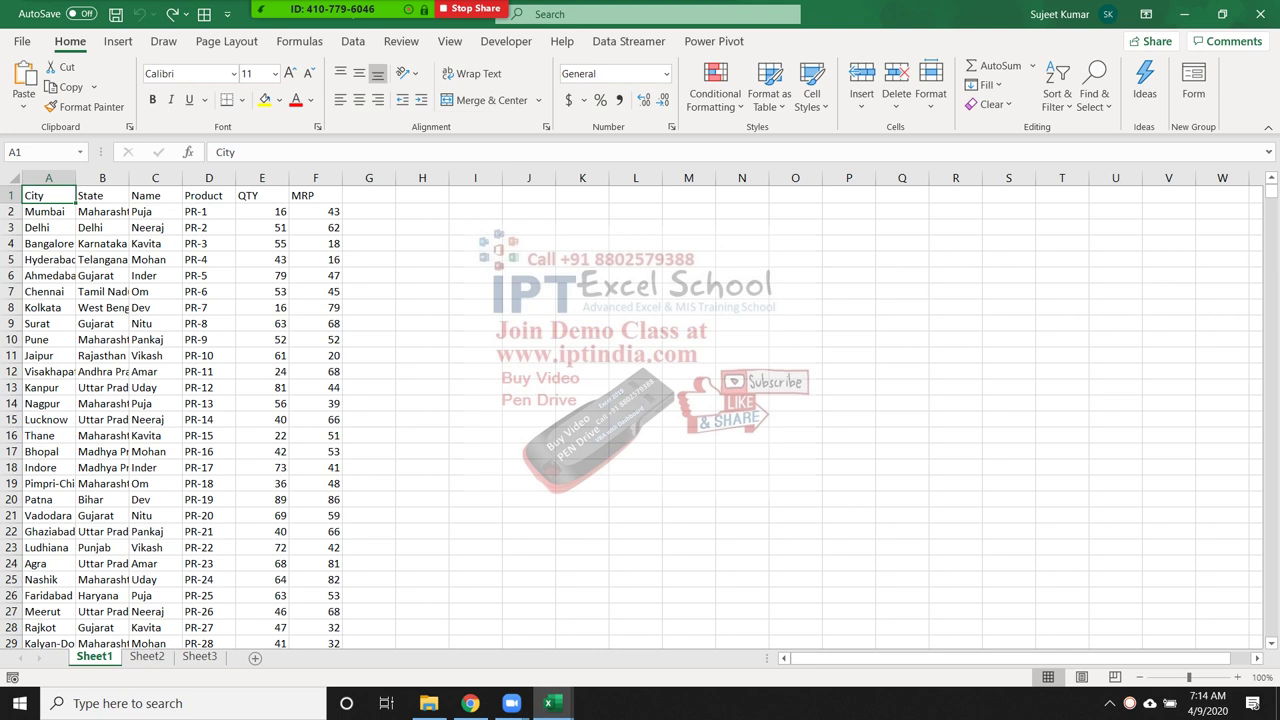
key(ctrl+Right)
key(Down)
key(Down)
key(Down)
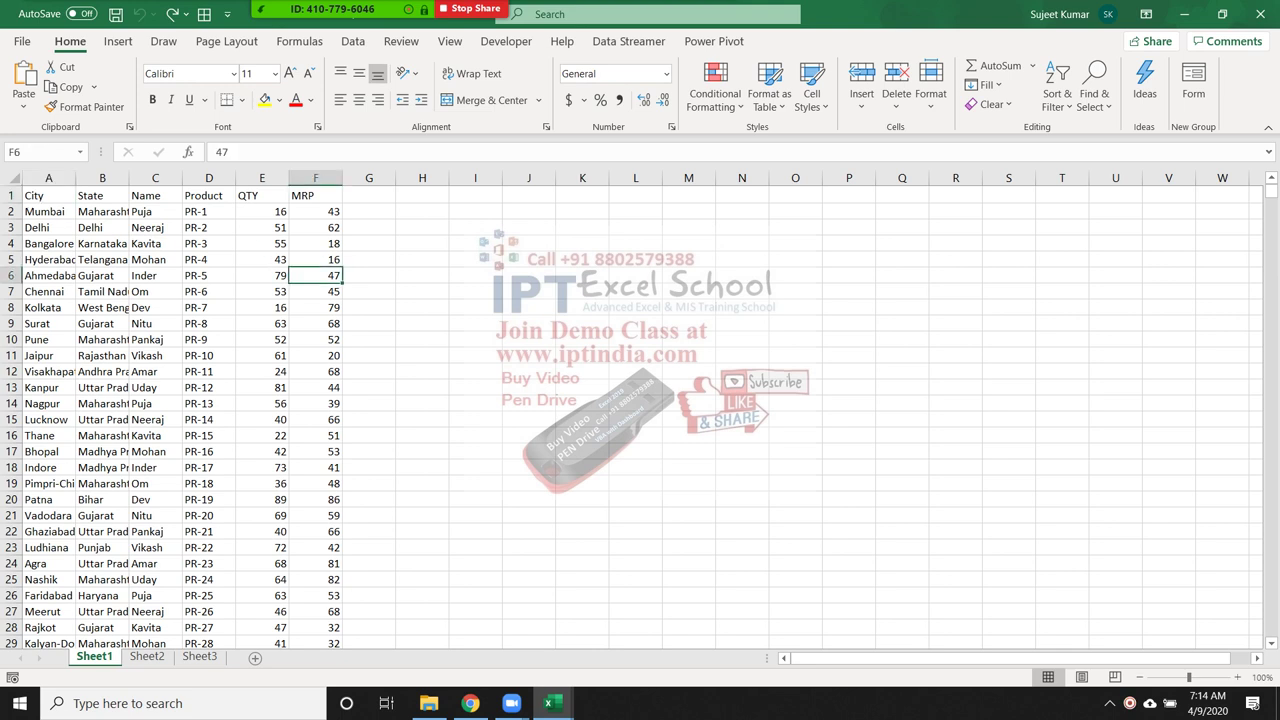
- Sort the data smallest to largest by QTY, then by MRP
key(Up)
key(Up)
key(Up)
key(Up)
key(Up)
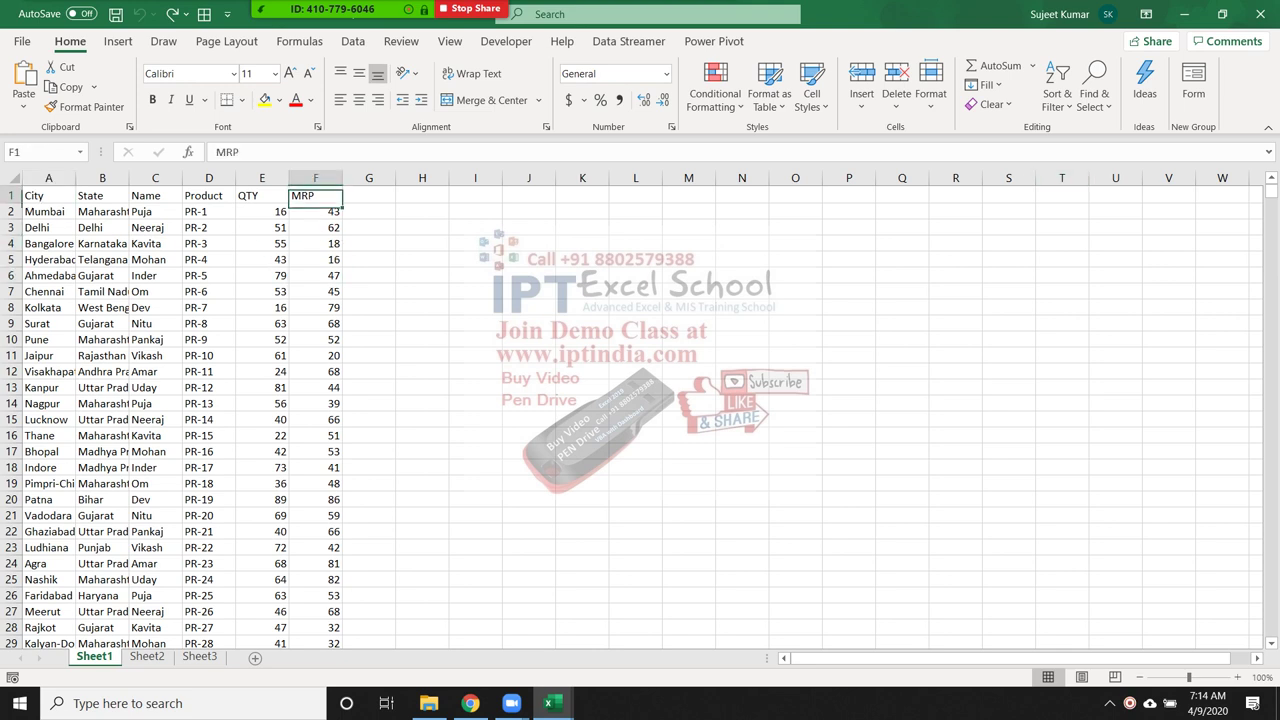
key(Left)
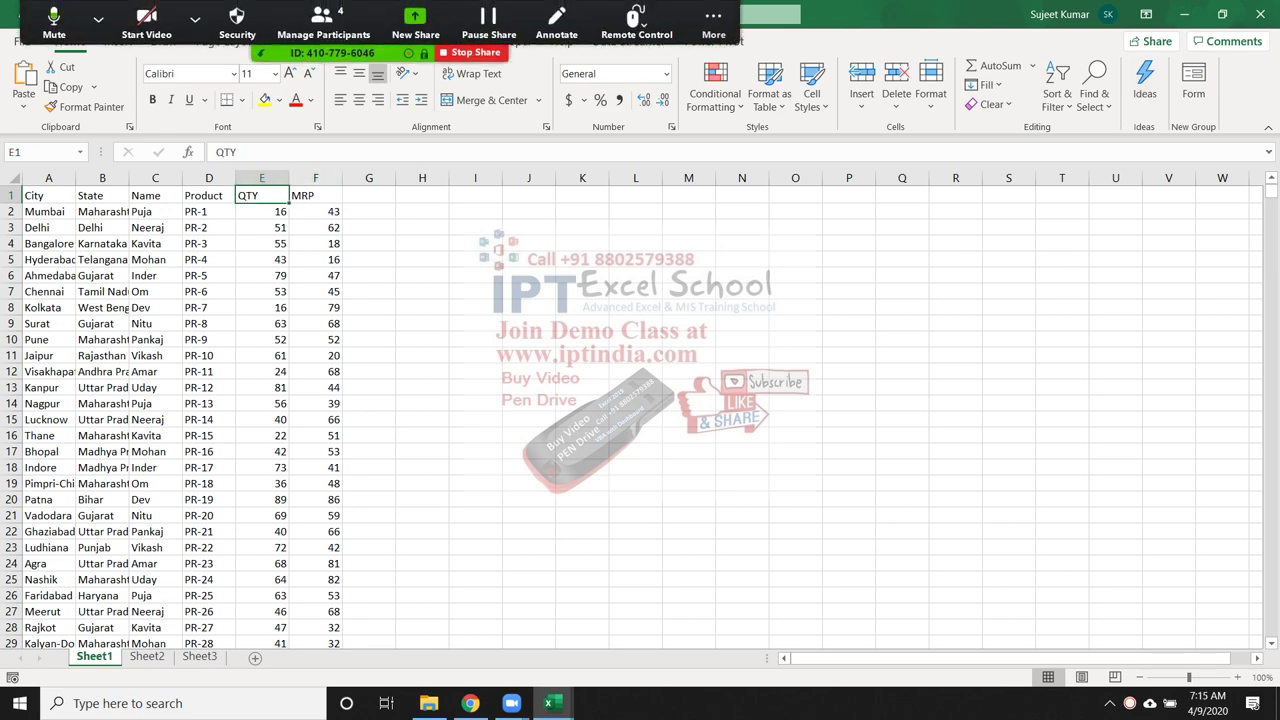
click(1057, 95)
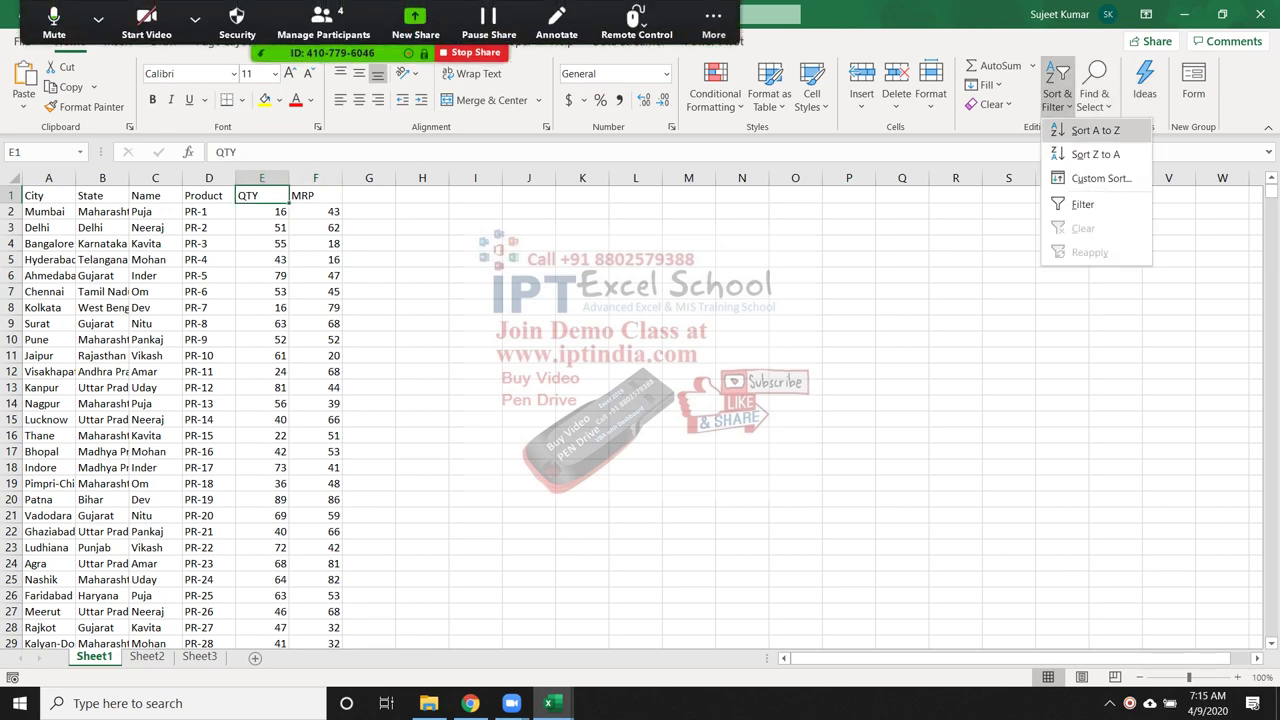
click(1095, 130)
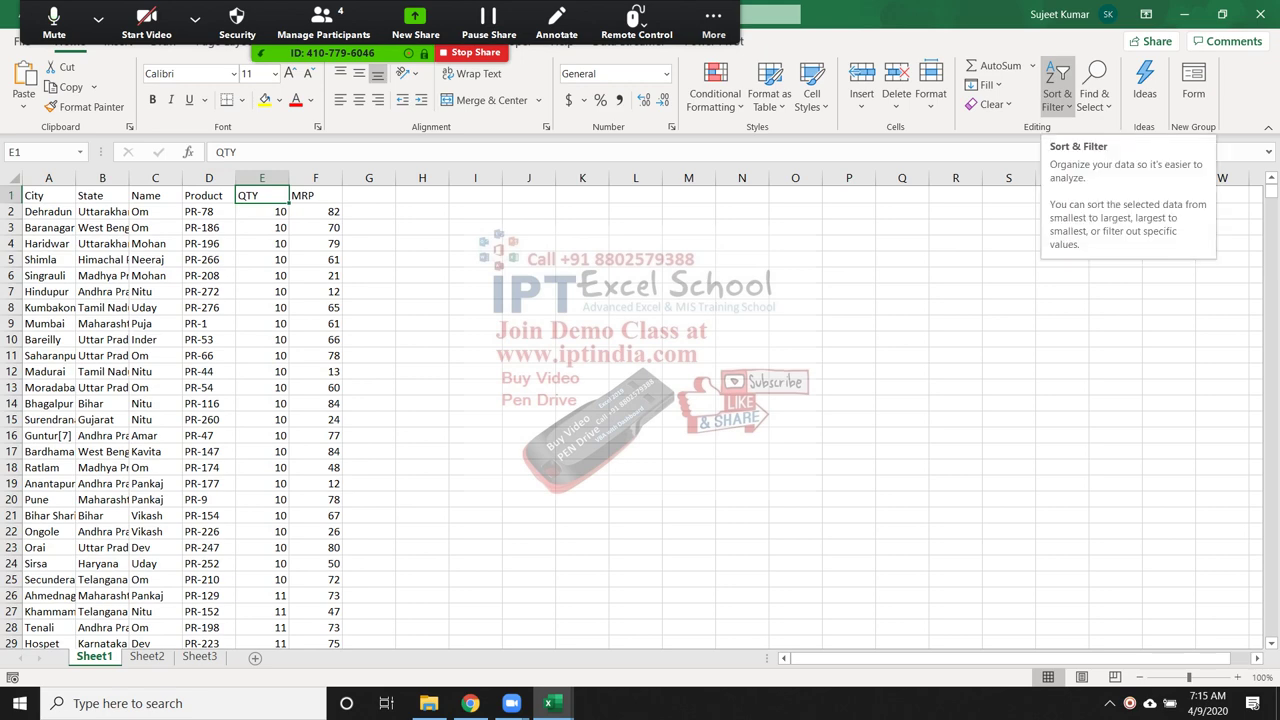
click(315, 195)
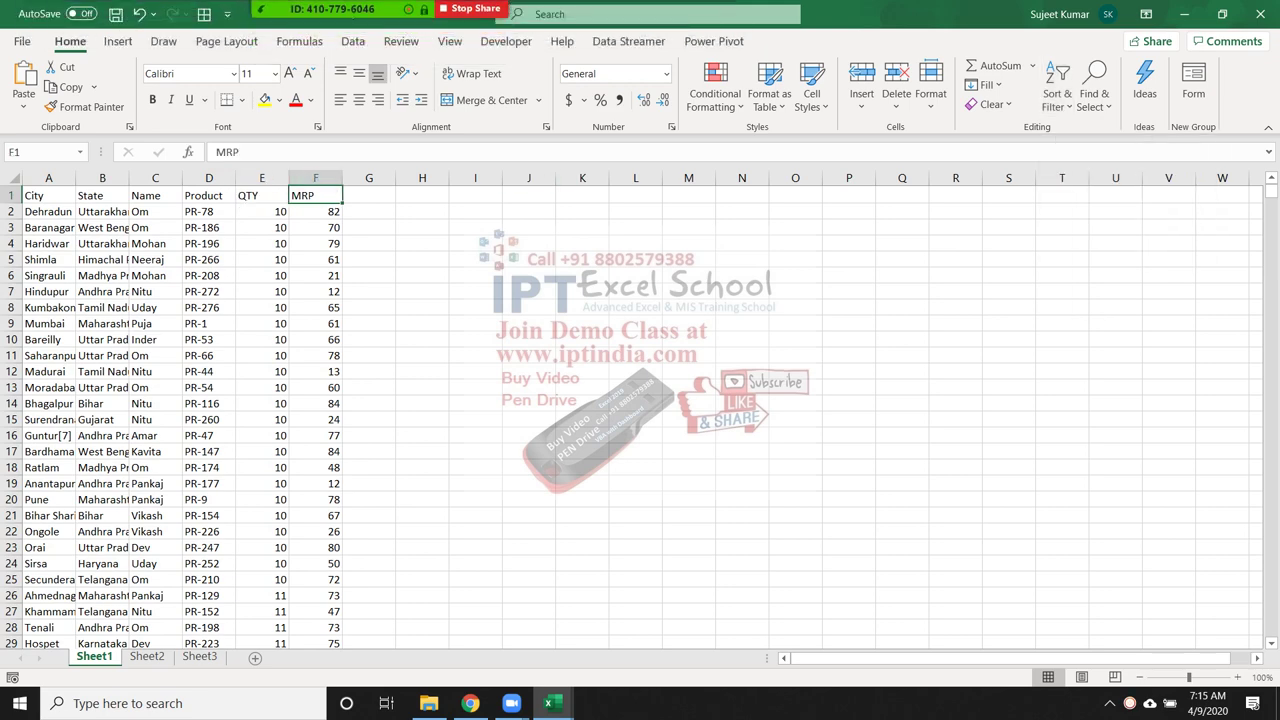
click(1057, 93)
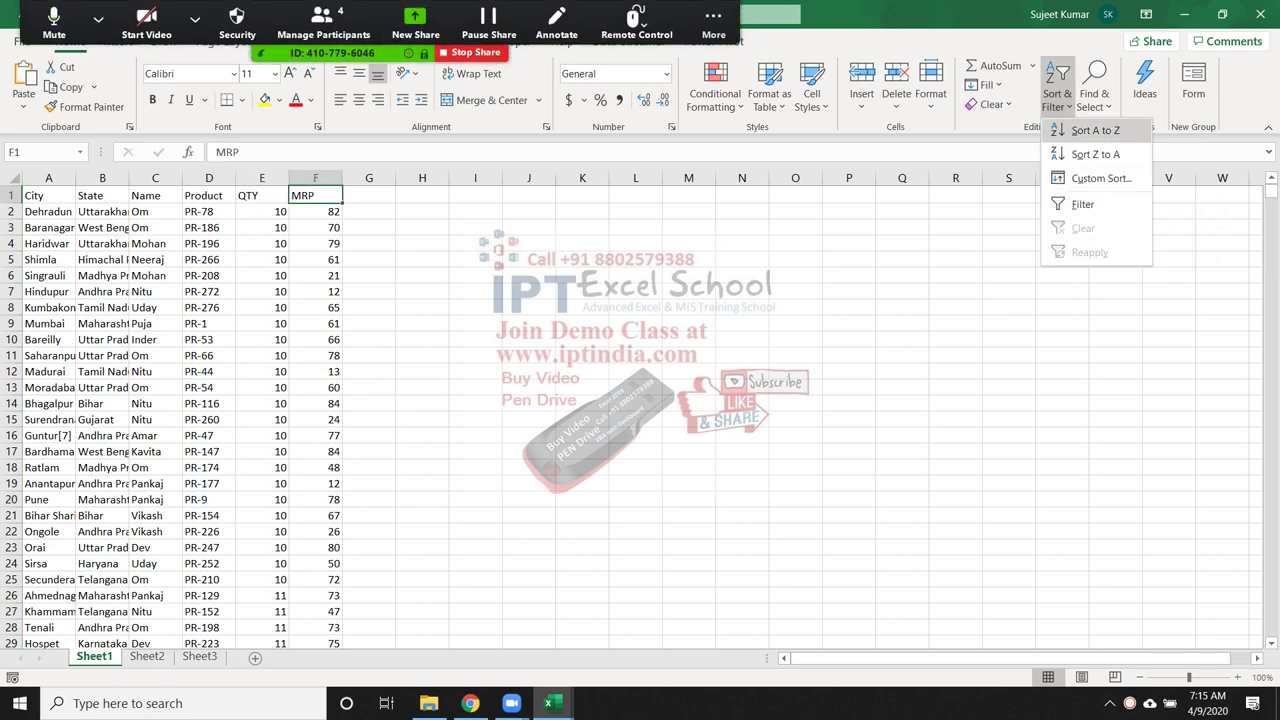
click(1095, 130)
- Sort the data A to Z by Name so Amar's rows come first
click(155, 195)
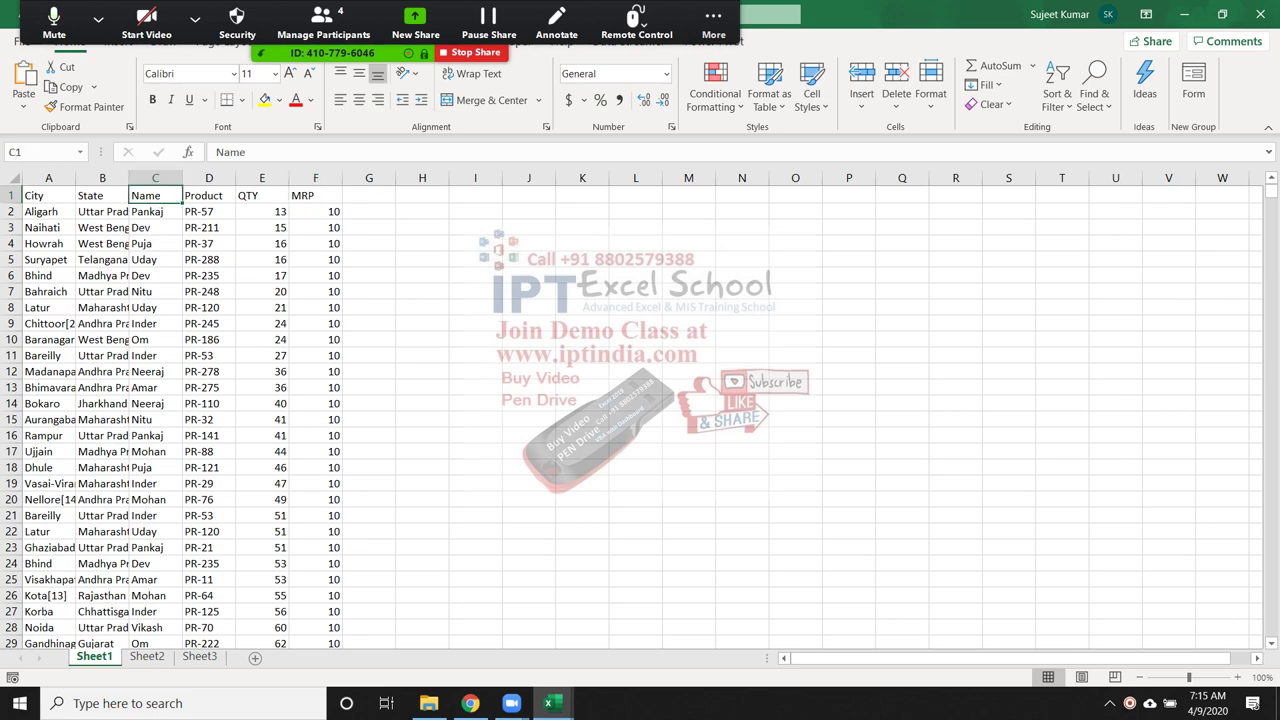
click(1057, 93)
click(1095, 130)
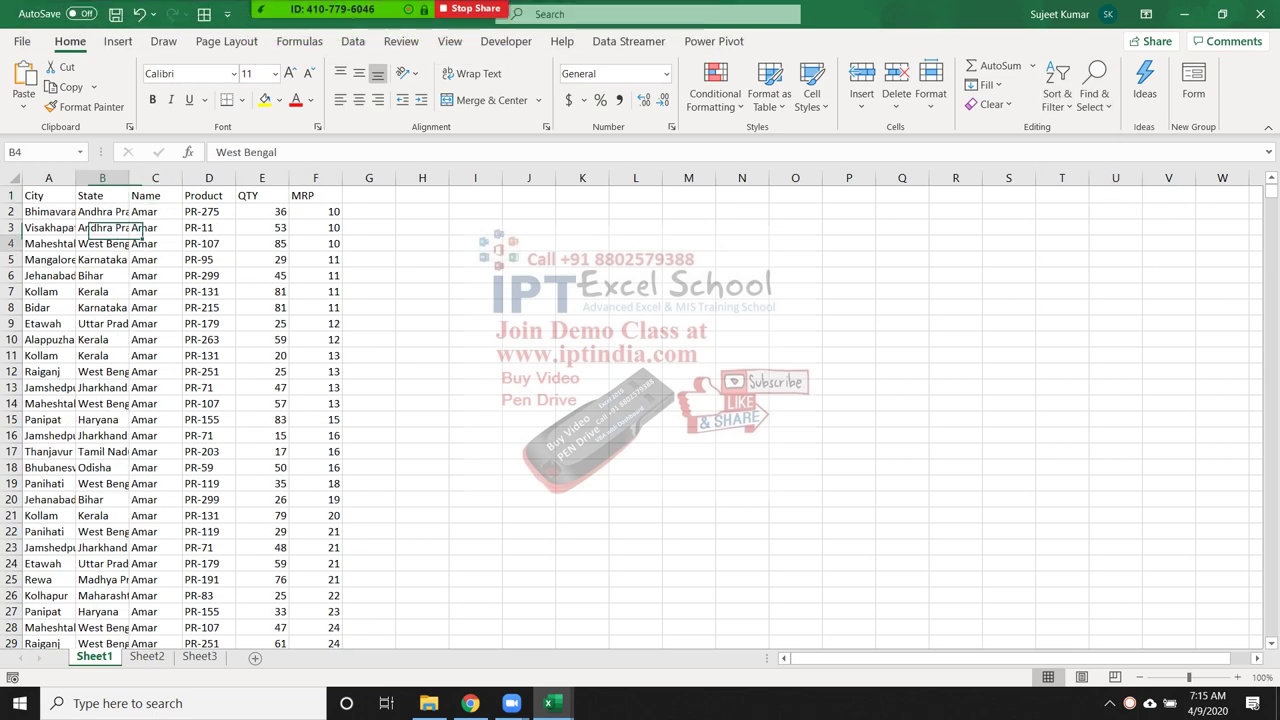
click(102, 211)
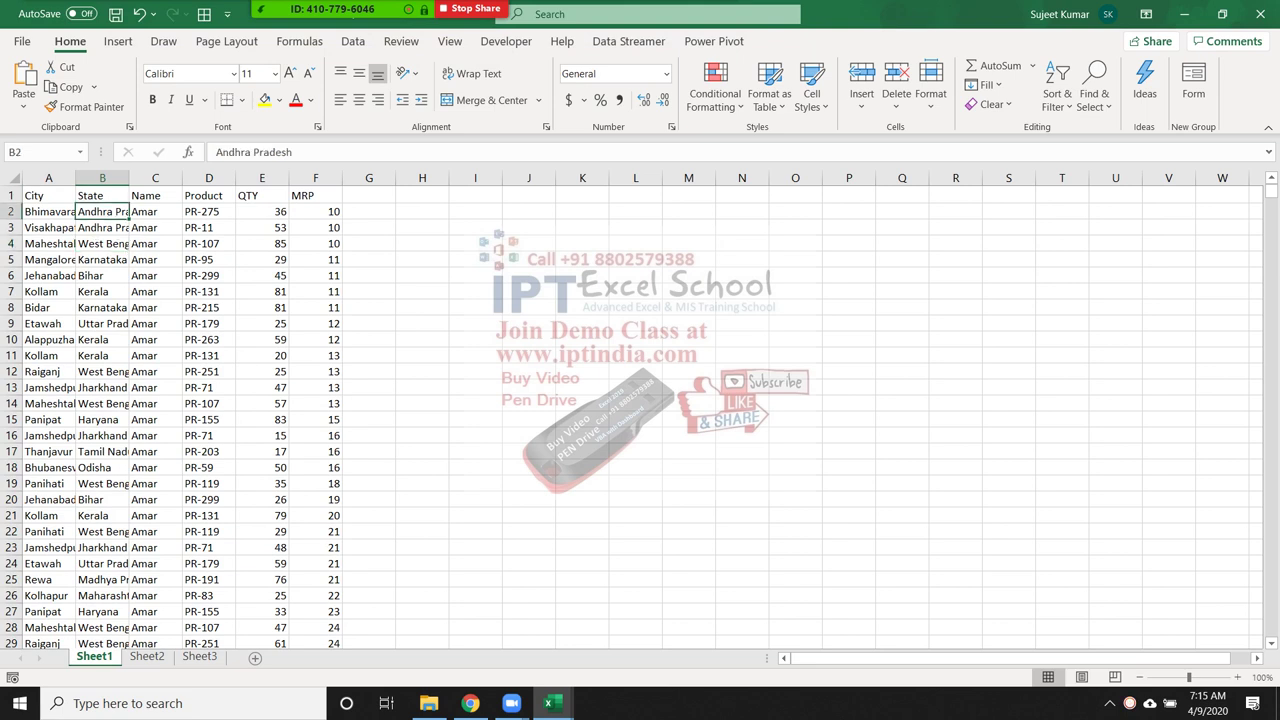
click(155, 195)
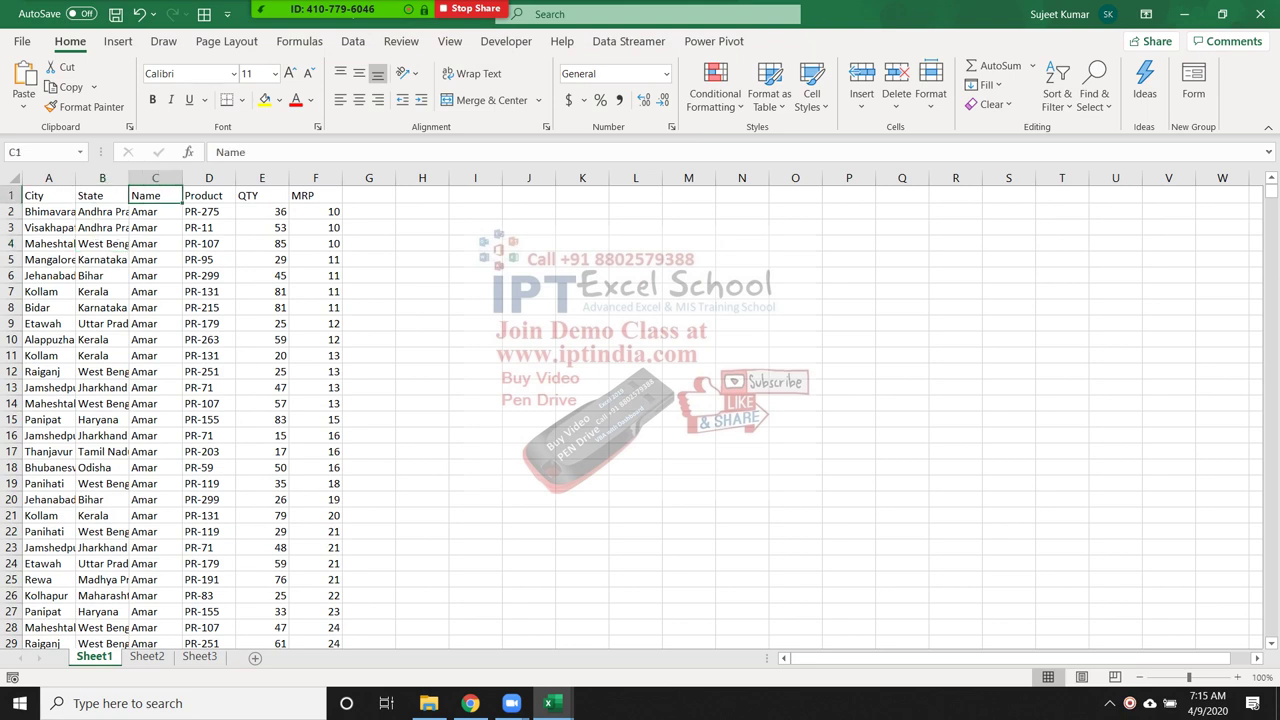
click(208, 195)
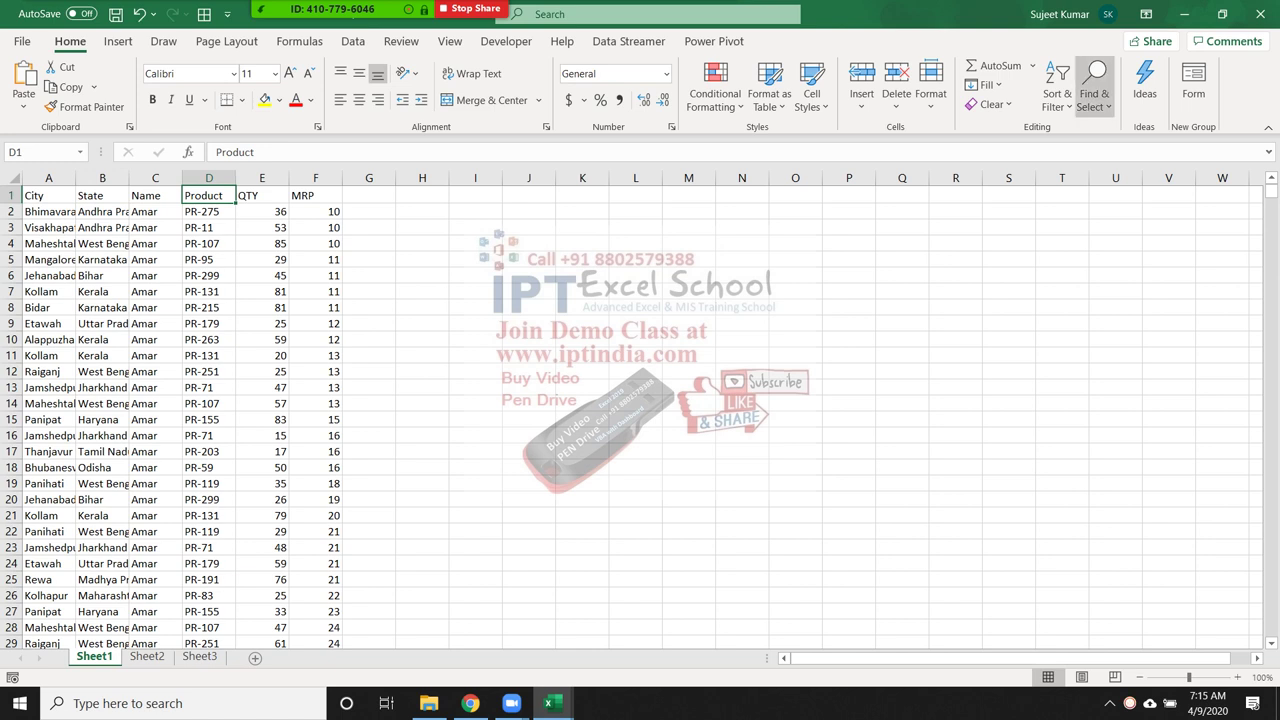
- Custom-sort the table by Name, with a second level sorting by Product
click(1057, 95)
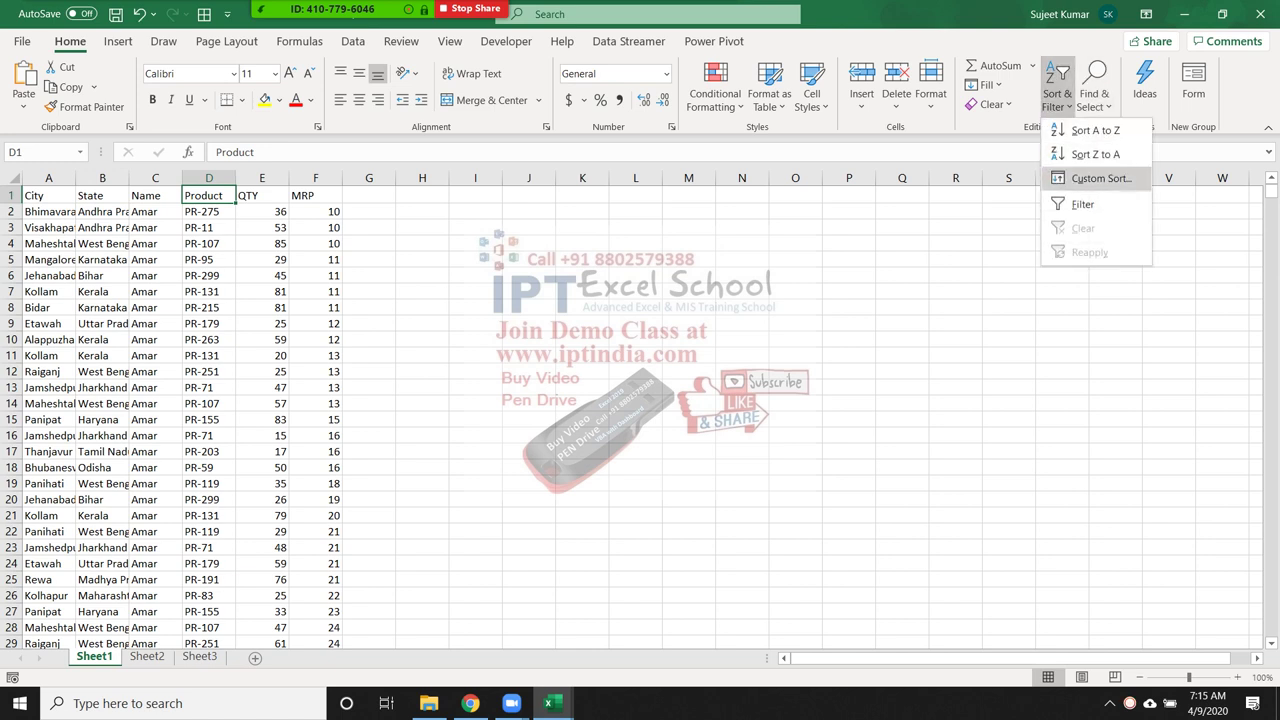
click(1100, 178)
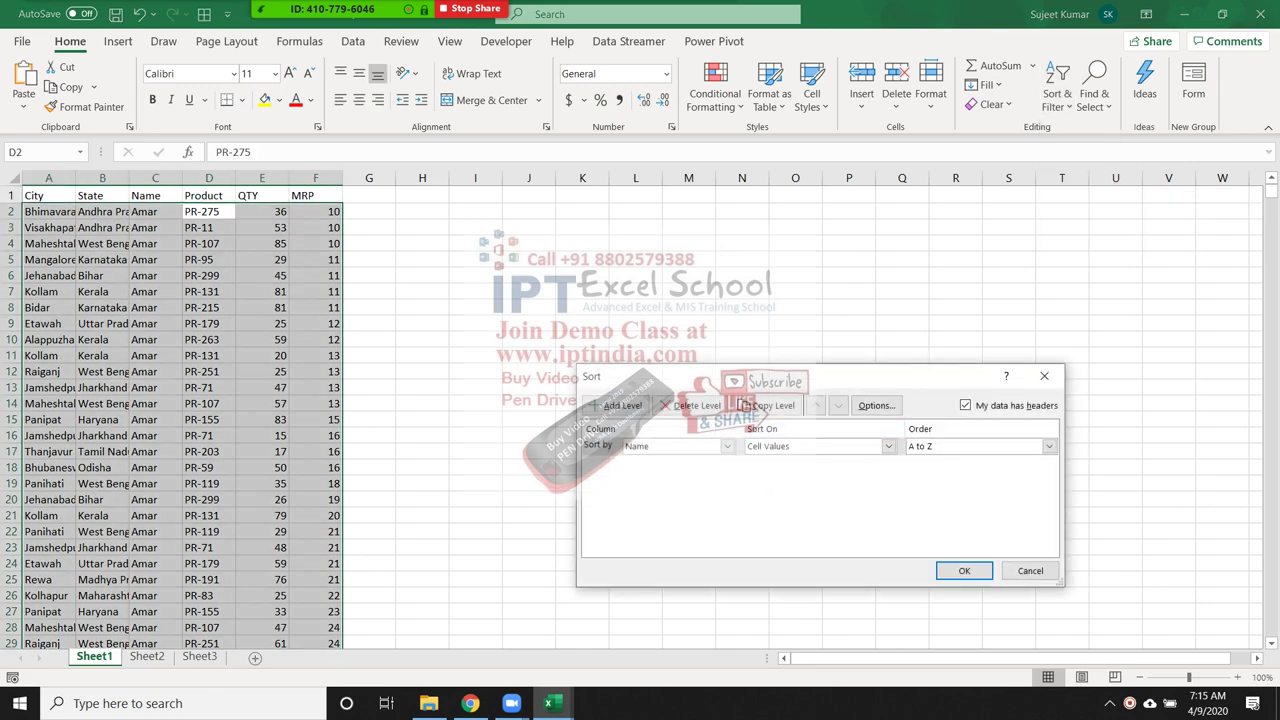
drag(700, 376, 559, 256)
click(586, 325)
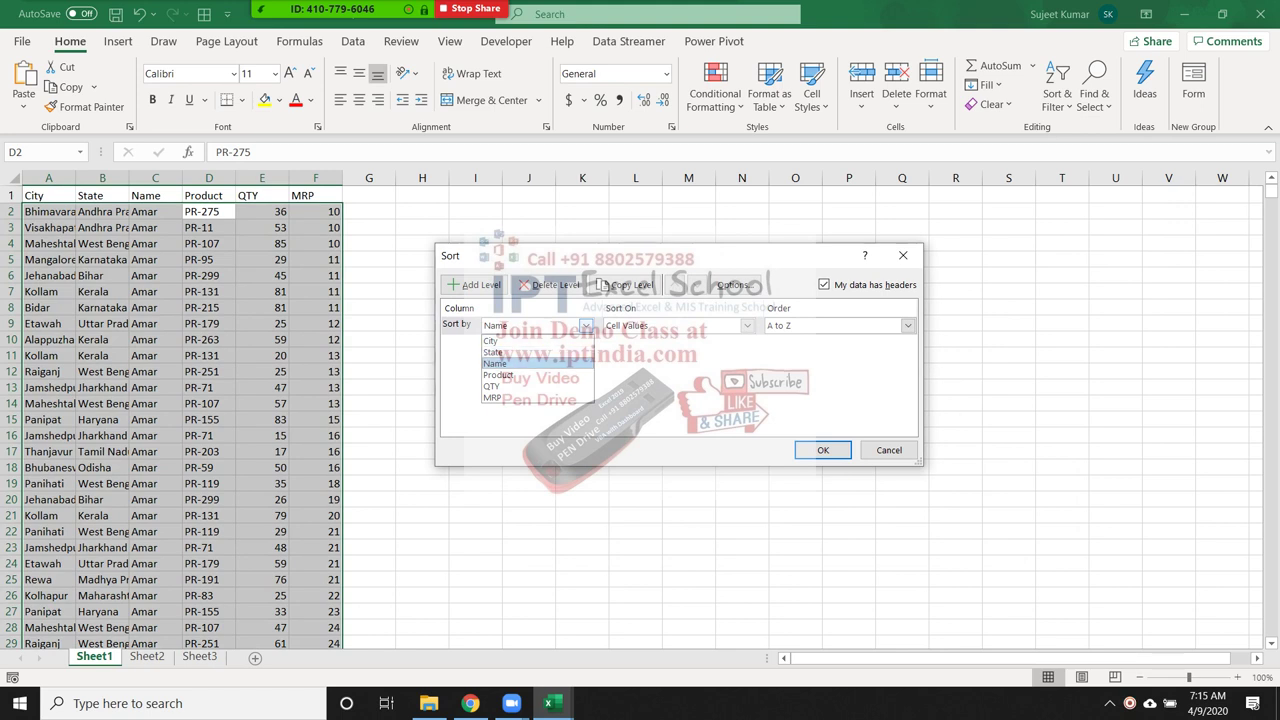
click(495, 363)
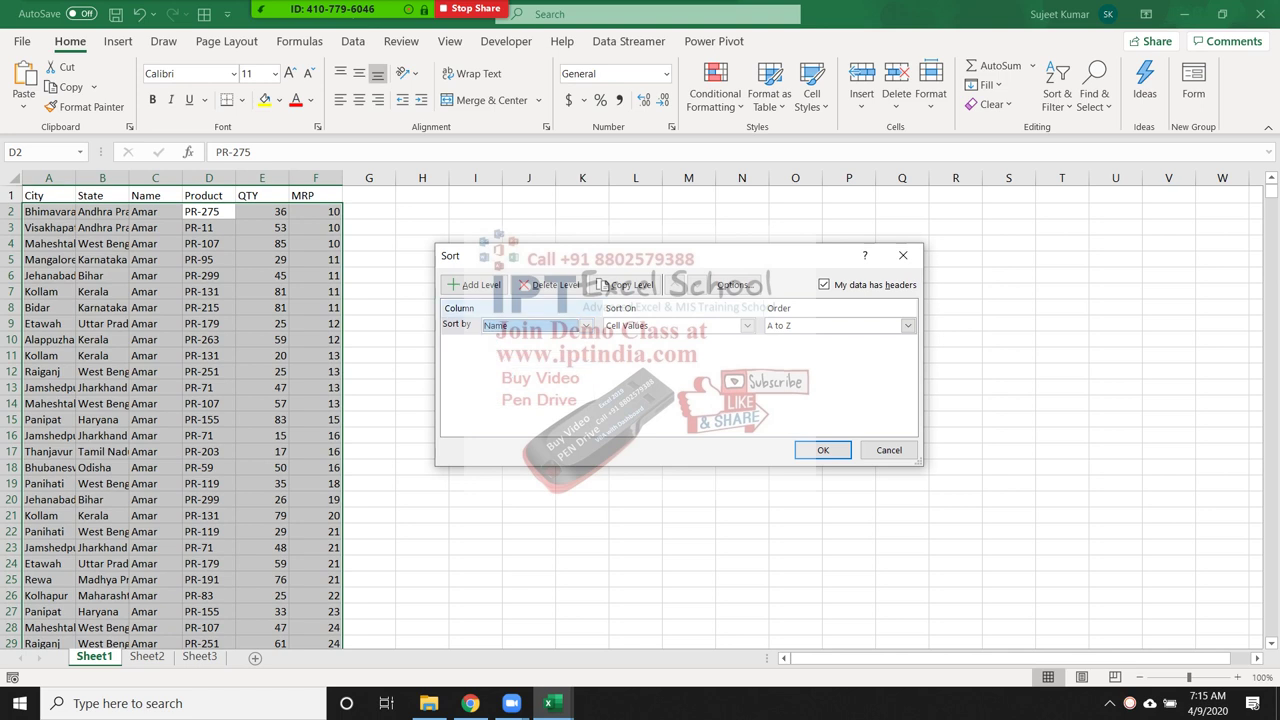
click(474, 284)
click(586, 343)
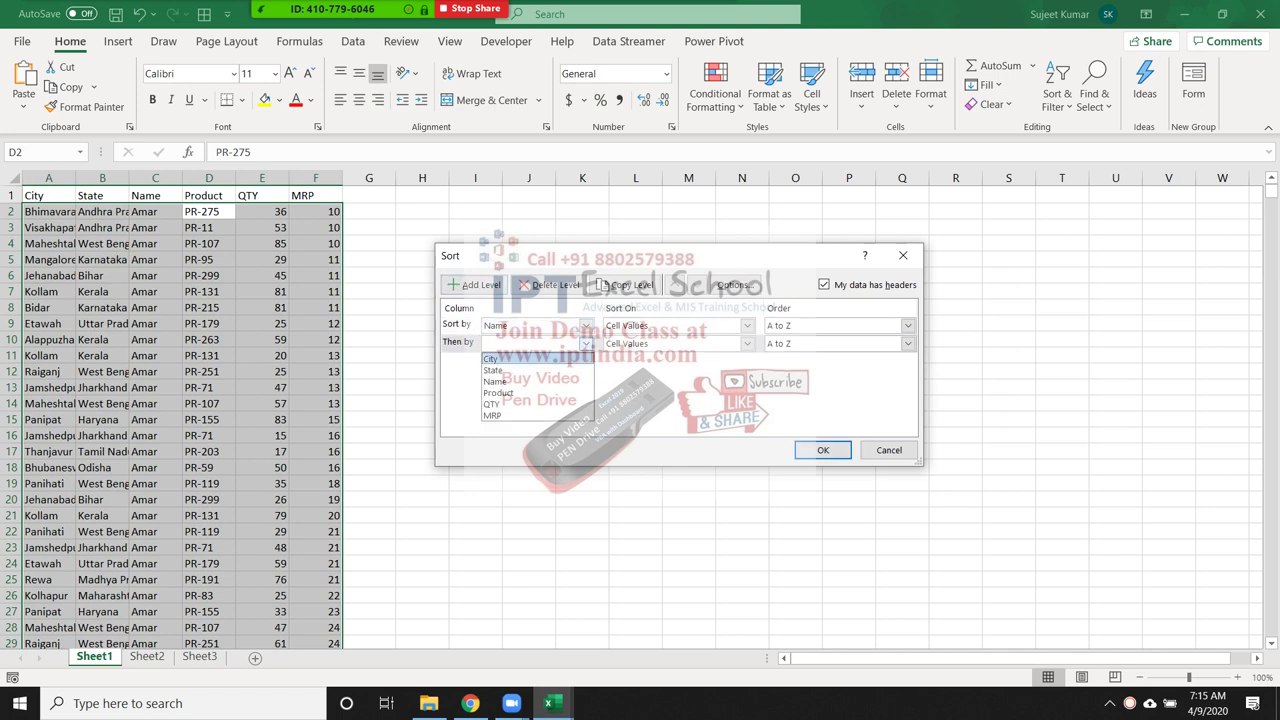
click(498, 393)
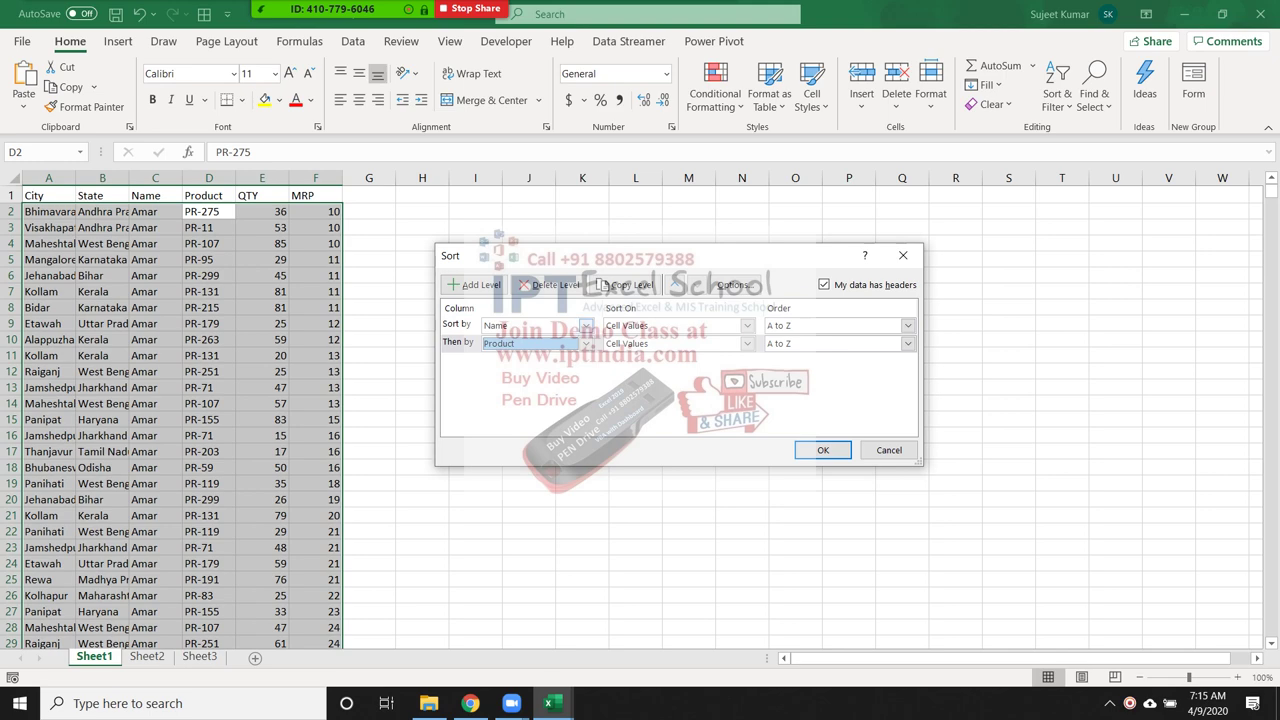
click(822, 450)
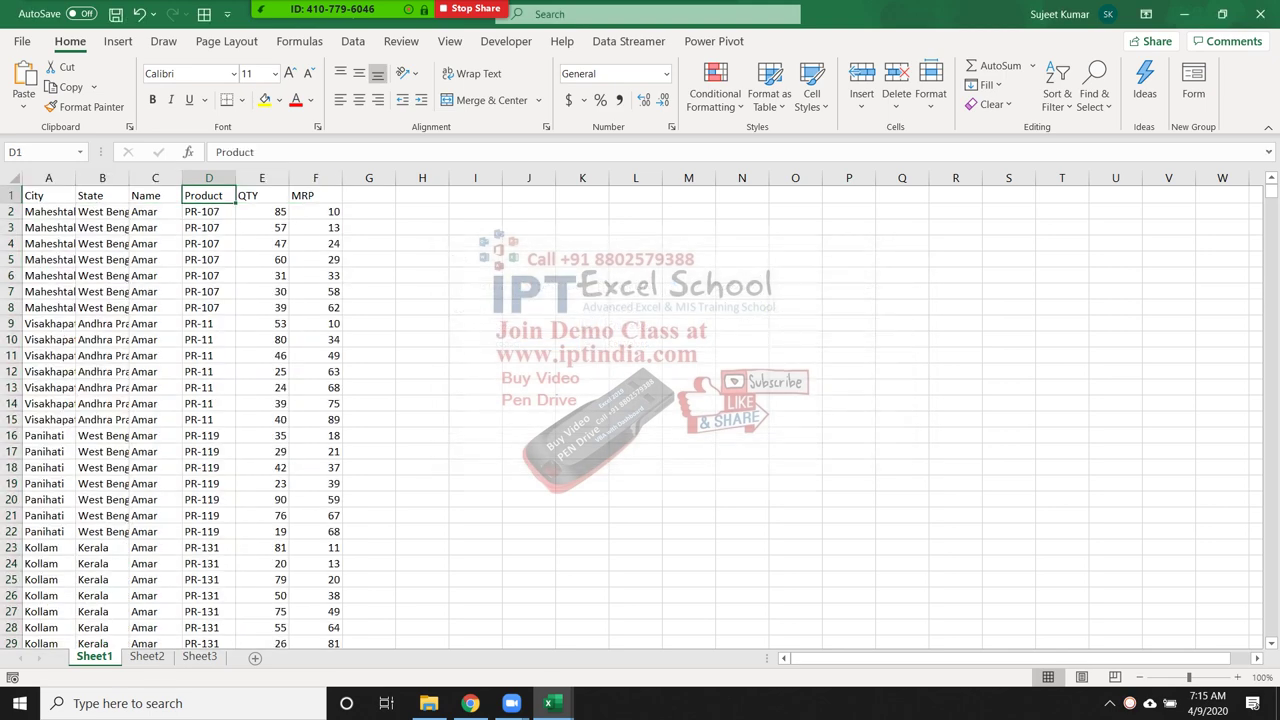
- AutoFit the State and City columns, then set the City column width to 15.56
drag(208, 211, 208, 355)
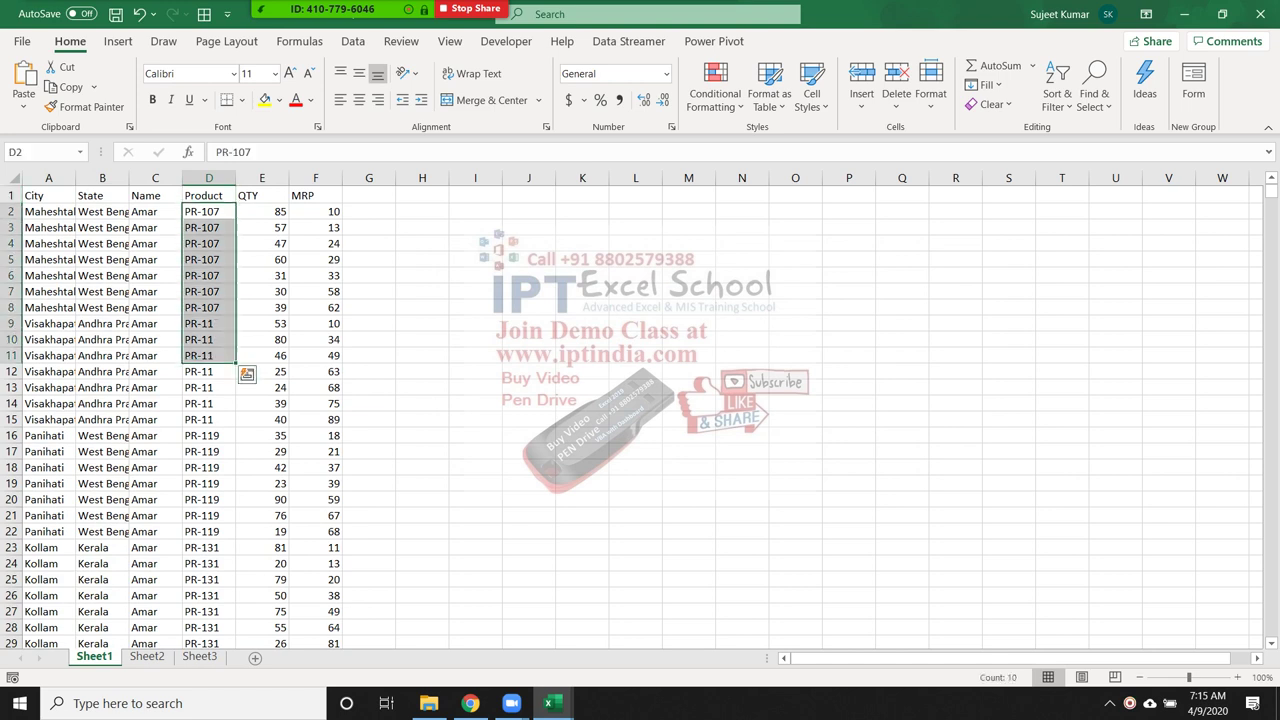
click(155, 259)
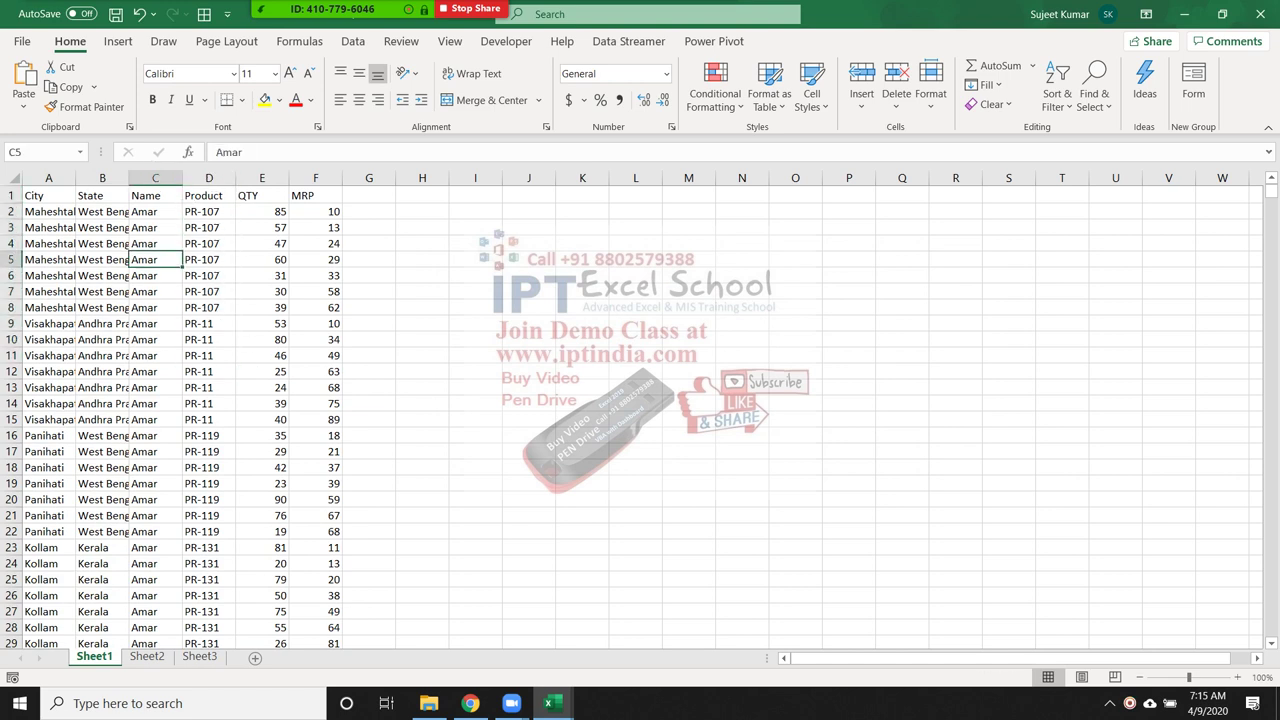
double_click(128, 178)
double_click(76, 178)
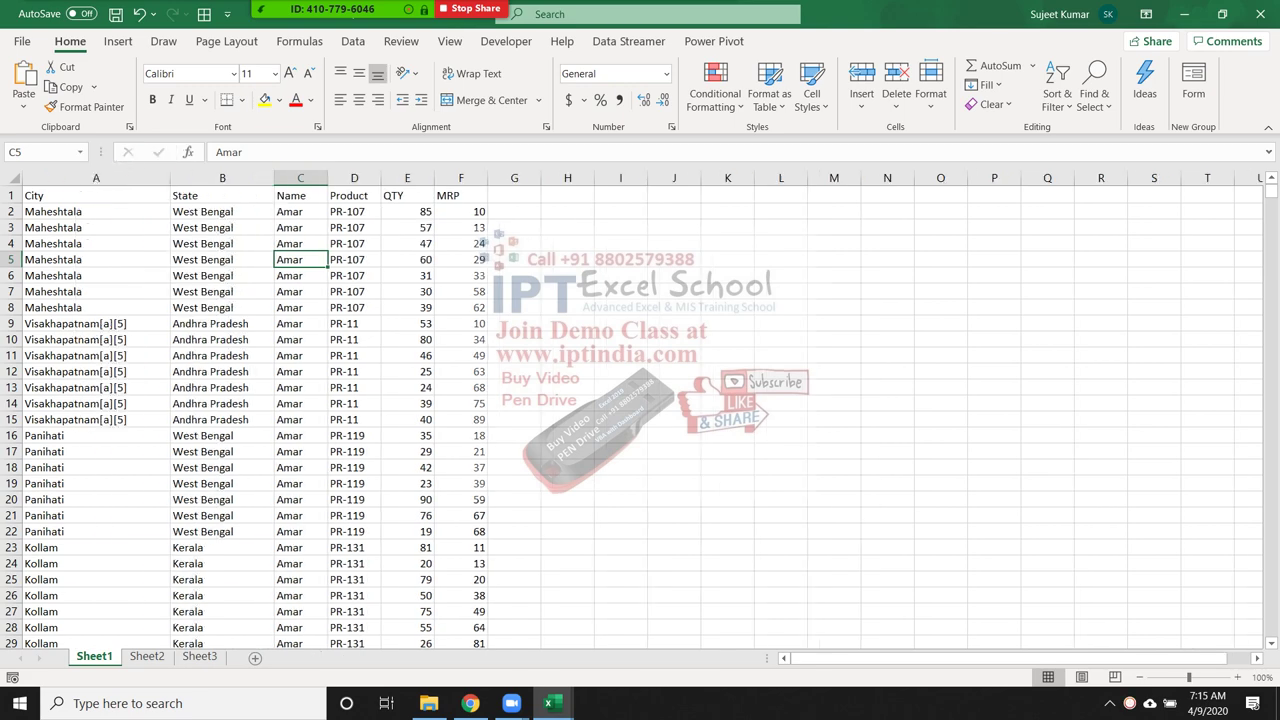
click(70, 227)
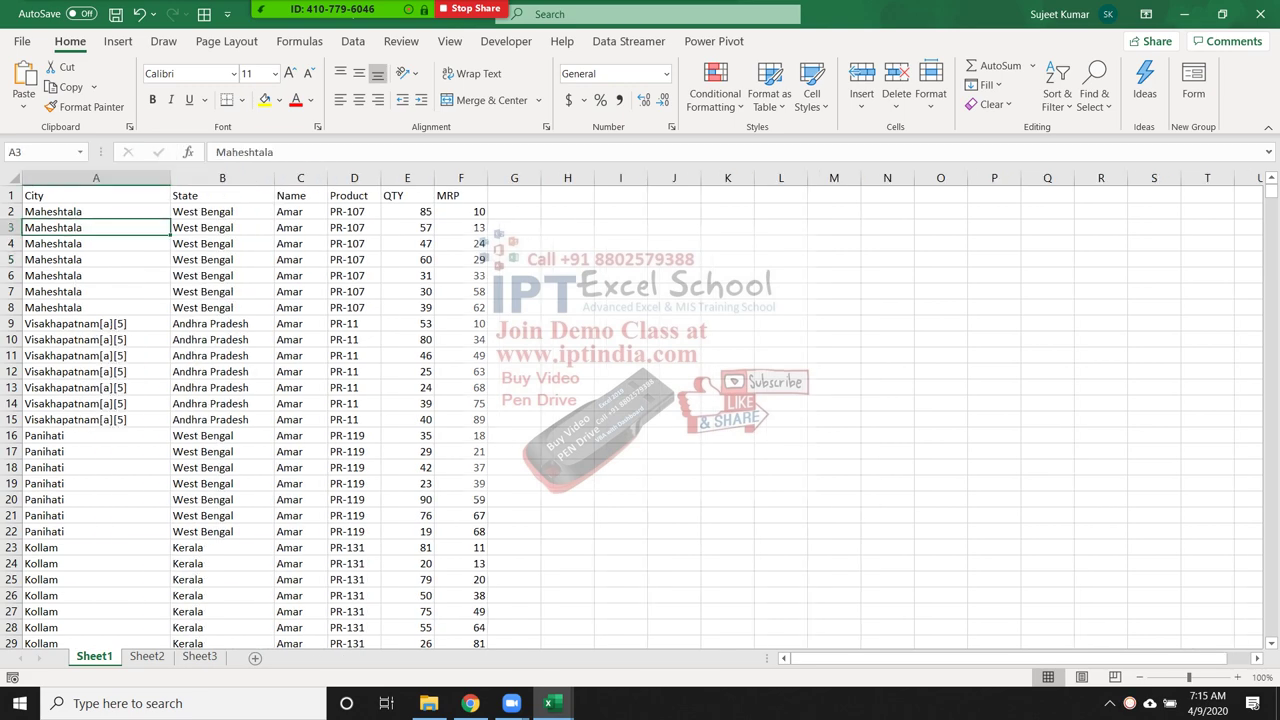
drag(170, 178, 126, 178)
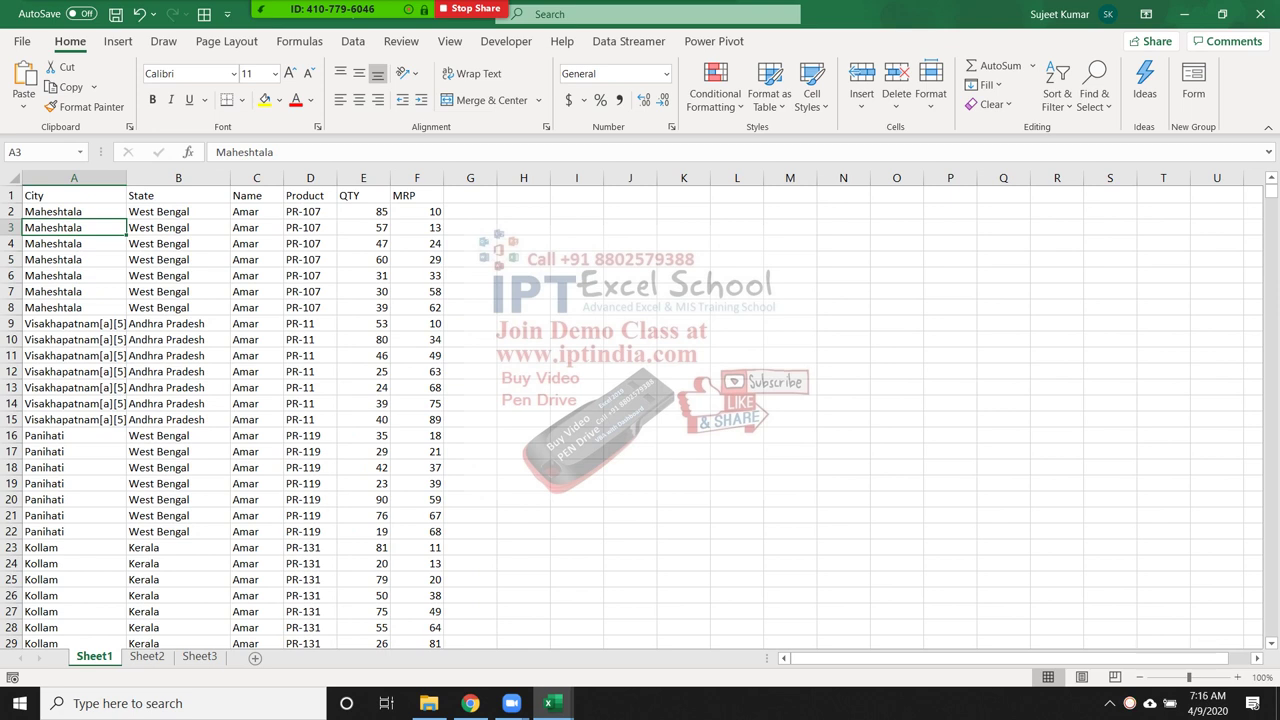
- Show and close the meeting participants list, then dismiss Conditional Formatting unchanged
click(323, 25)
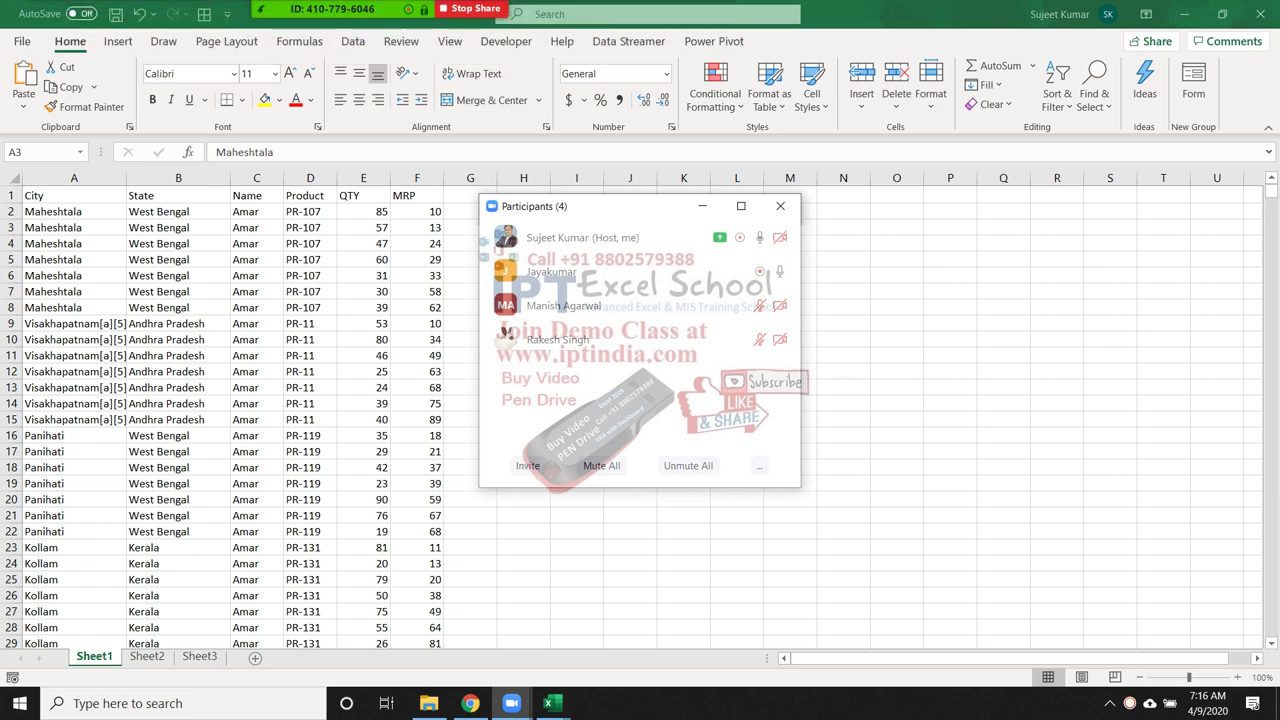
key(alt+u)
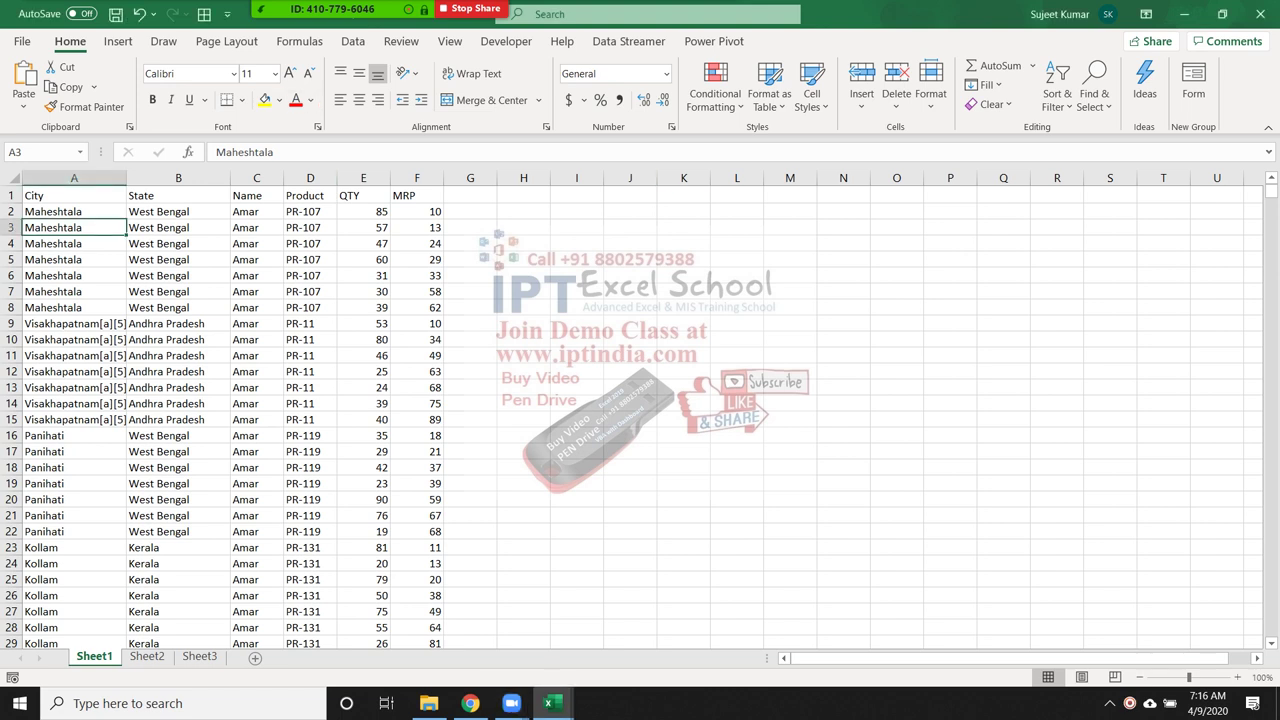
click(715, 90)
click(715, 90)
drag(73, 195, 178, 211)
drag(260, 276, 420, 467)
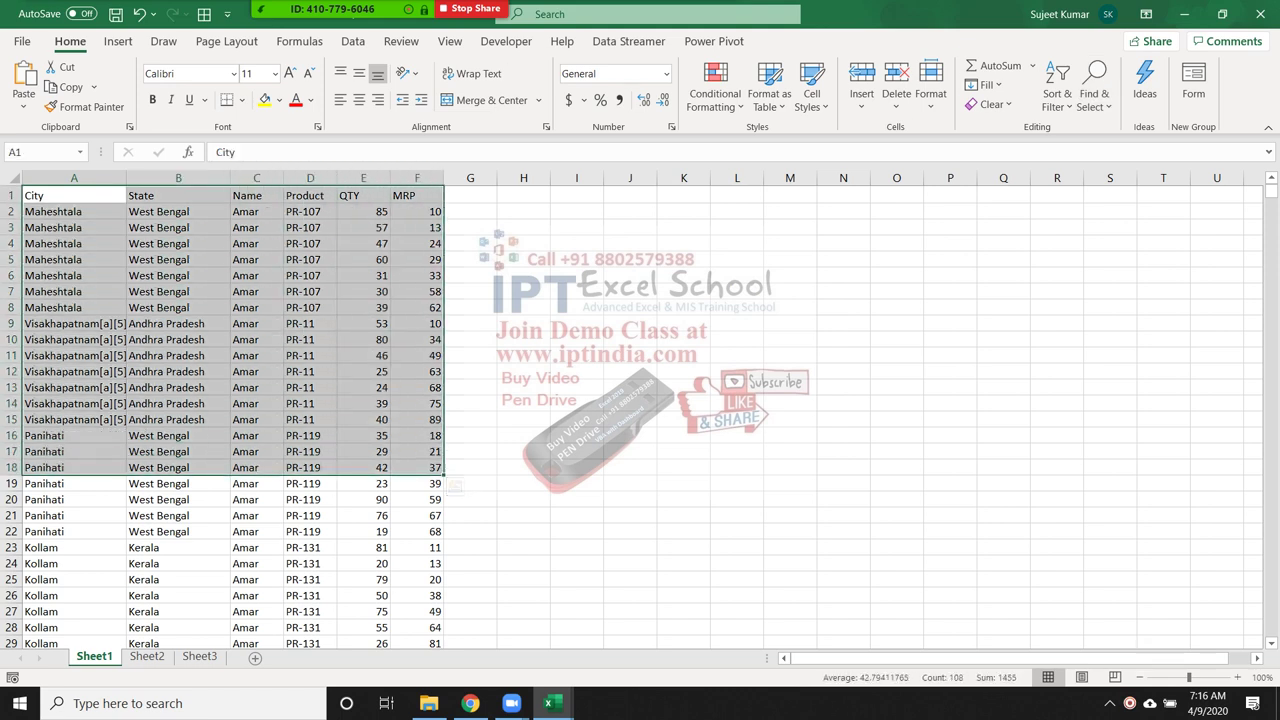
click(178, 275)
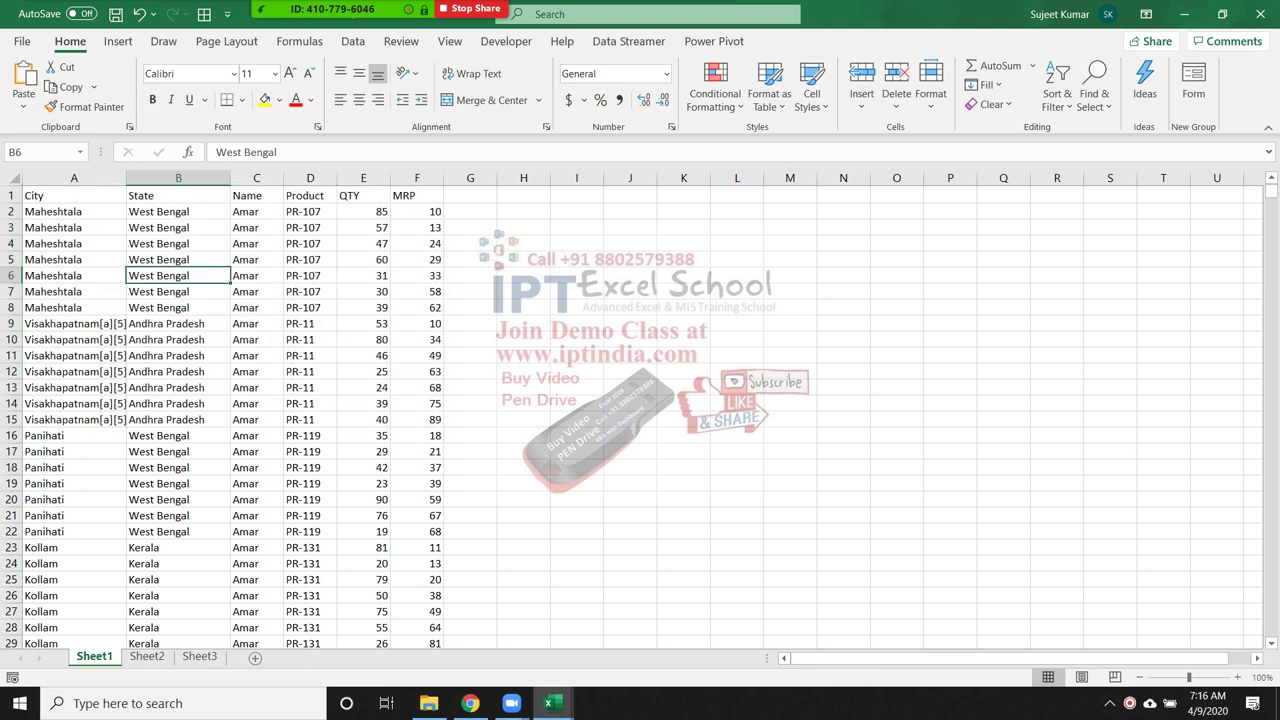
click(73, 211)
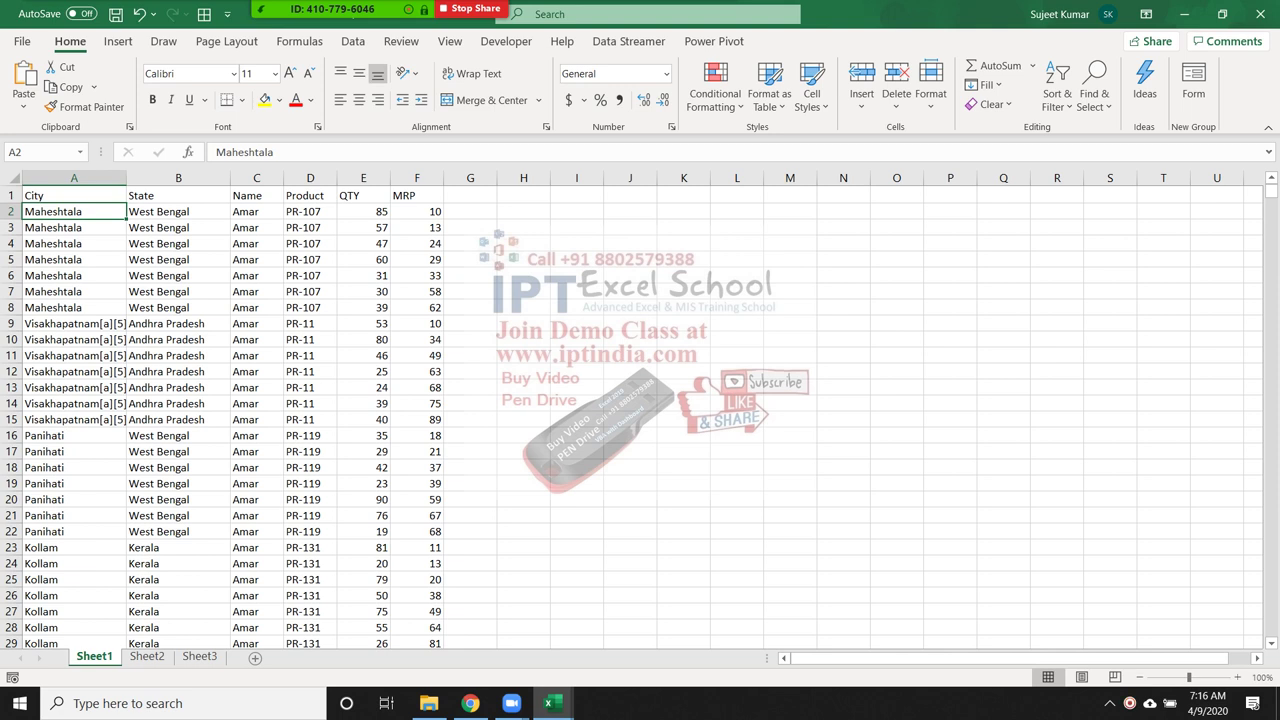
click(73, 195)
key(ctrl+Right)
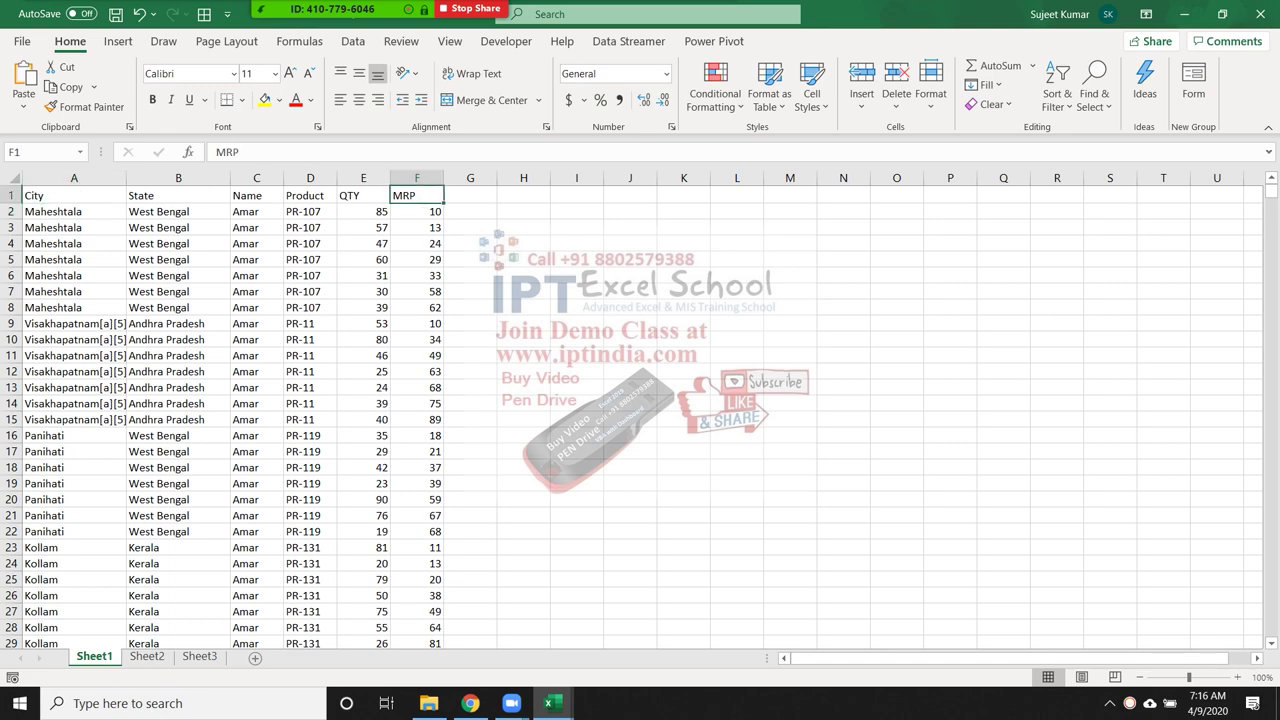
key(ctrl+Down)
key(ctrl+Left)
key(ctrl+Up)
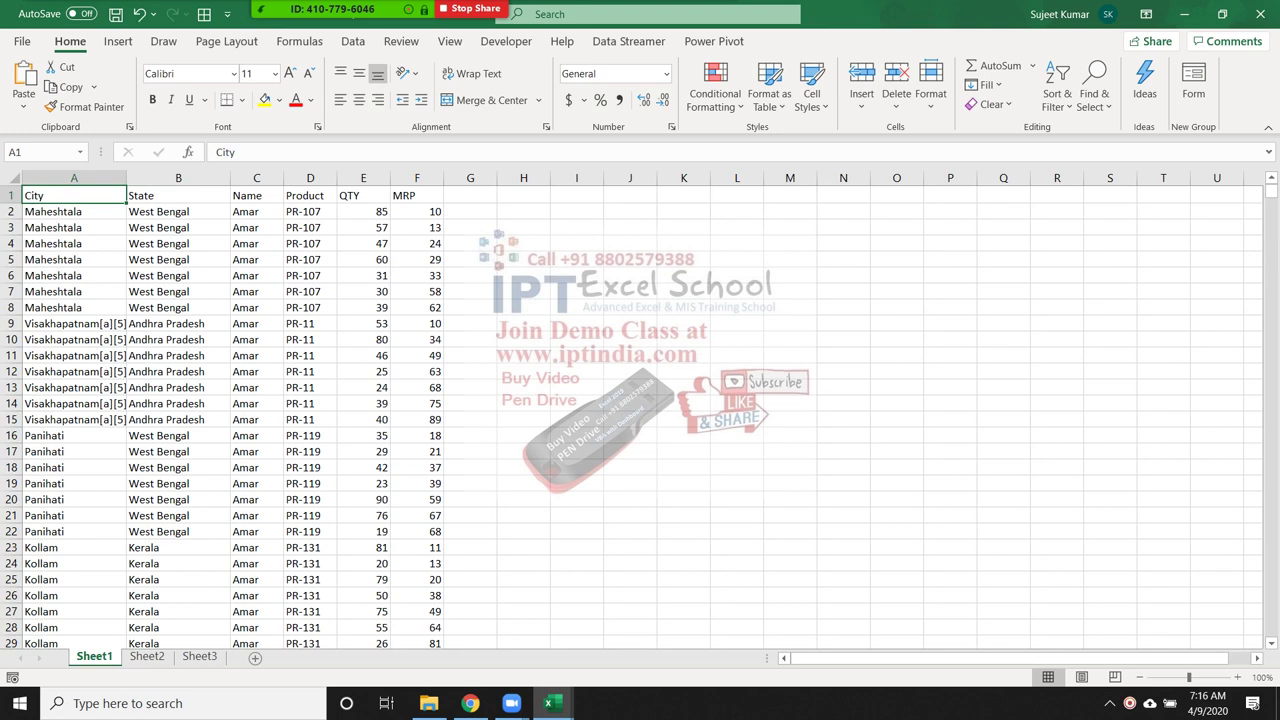
click(256, 243)
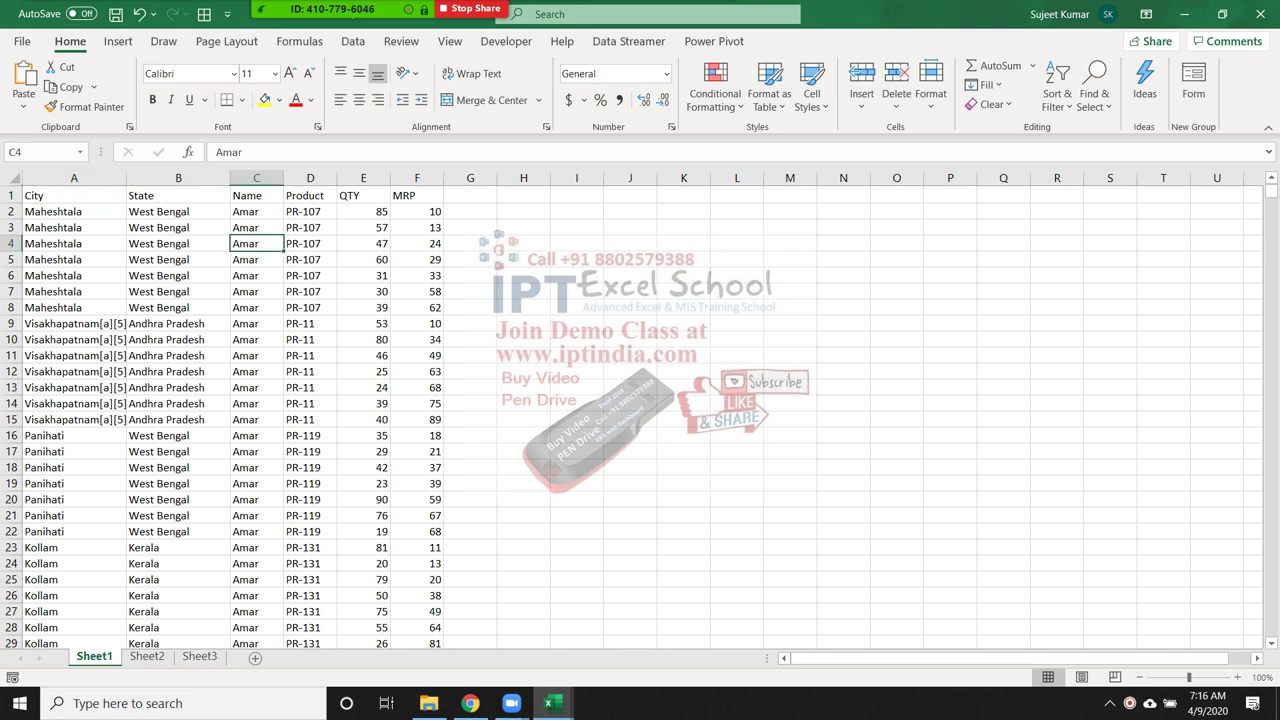
click(630, 243)
click(523, 259)
click(256, 227)
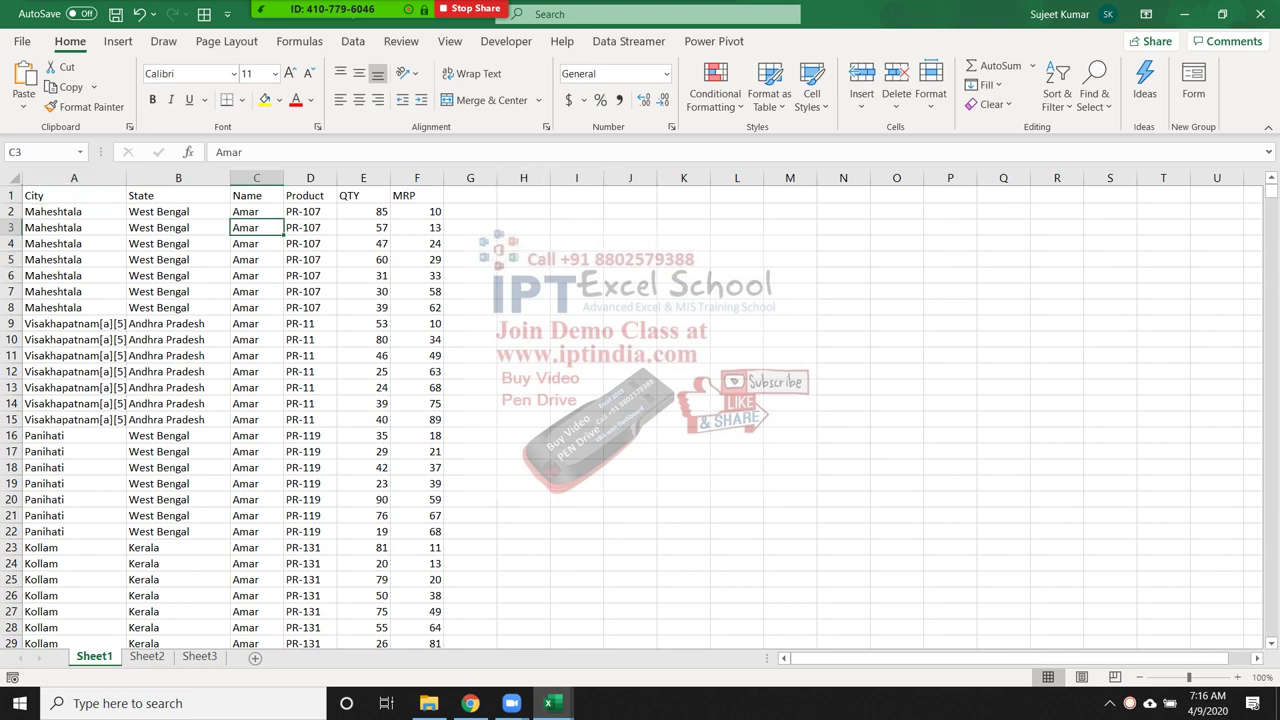
click(178, 227)
drag(178, 227, 417, 483)
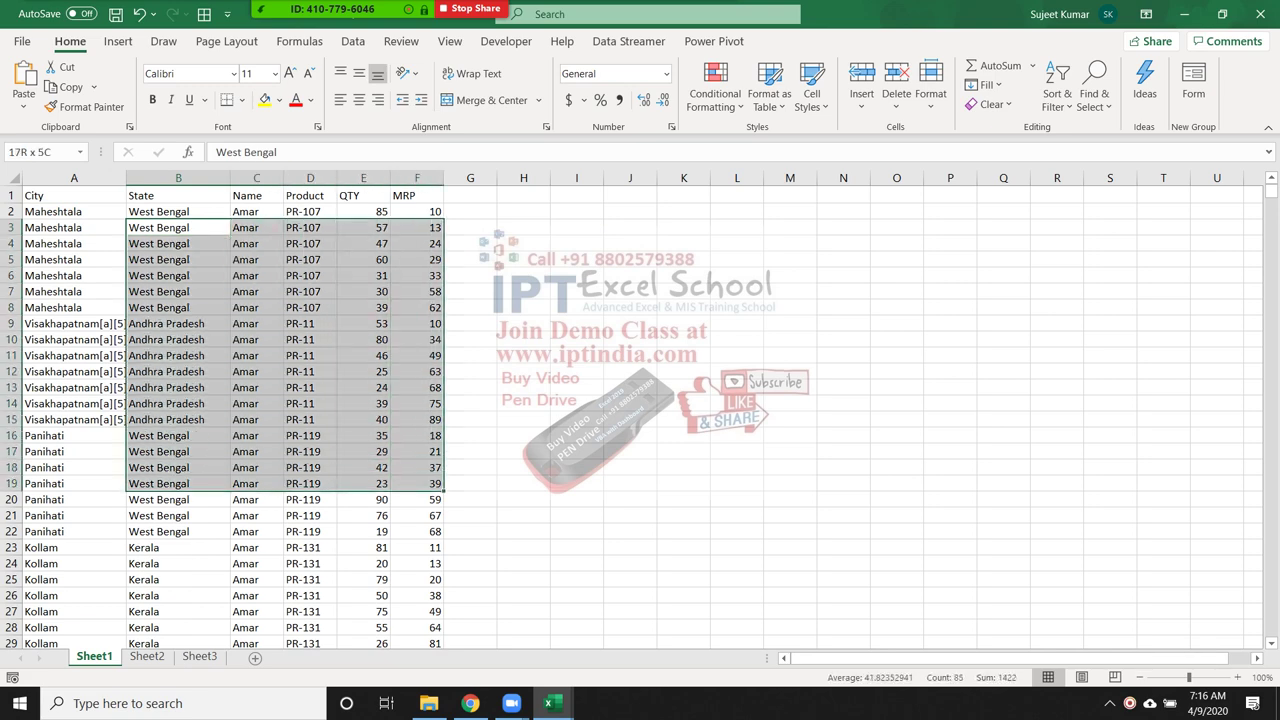
click(684, 195)
click(576, 211)
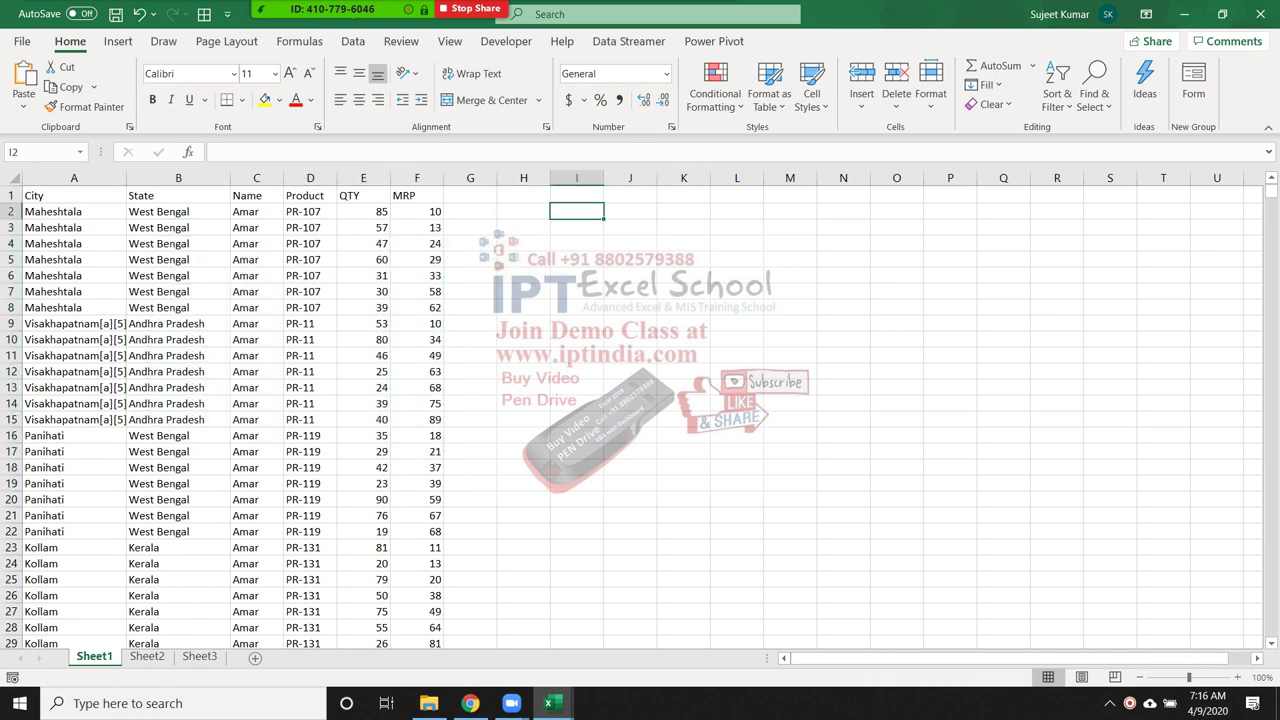
drag(576, 211, 843, 419)
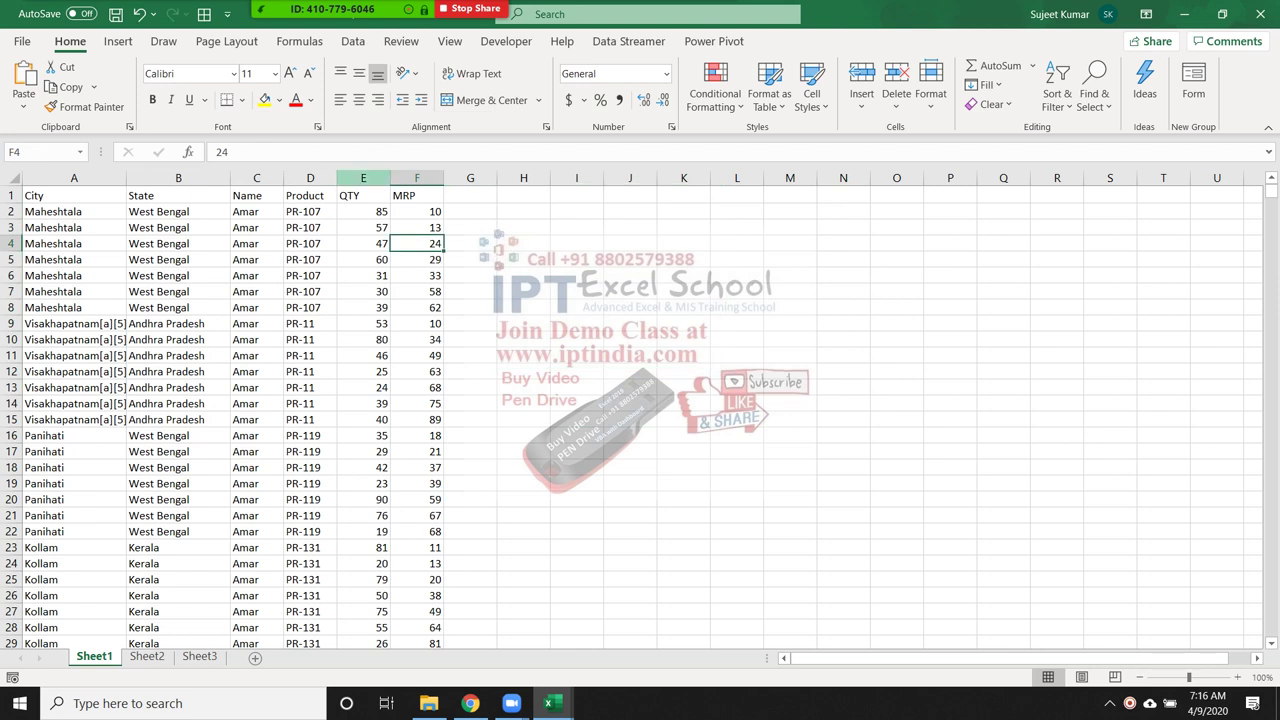
click(74, 195)
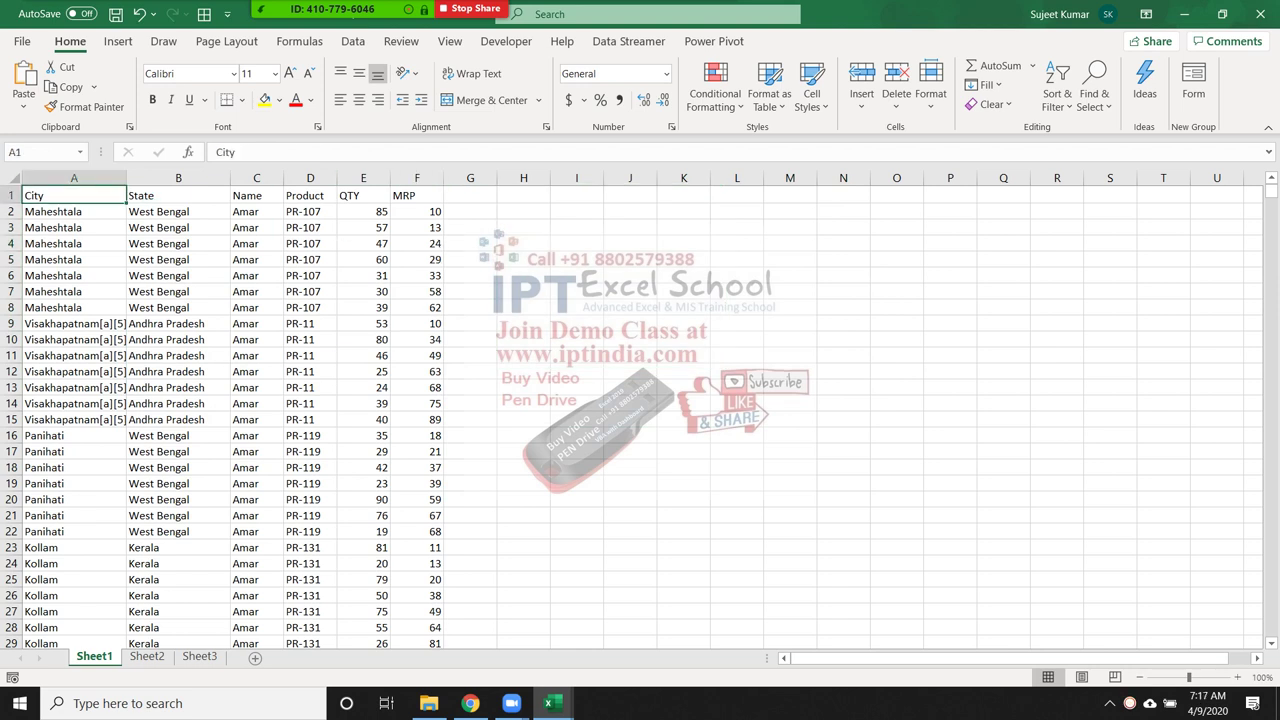
drag(74, 195, 417, 195)
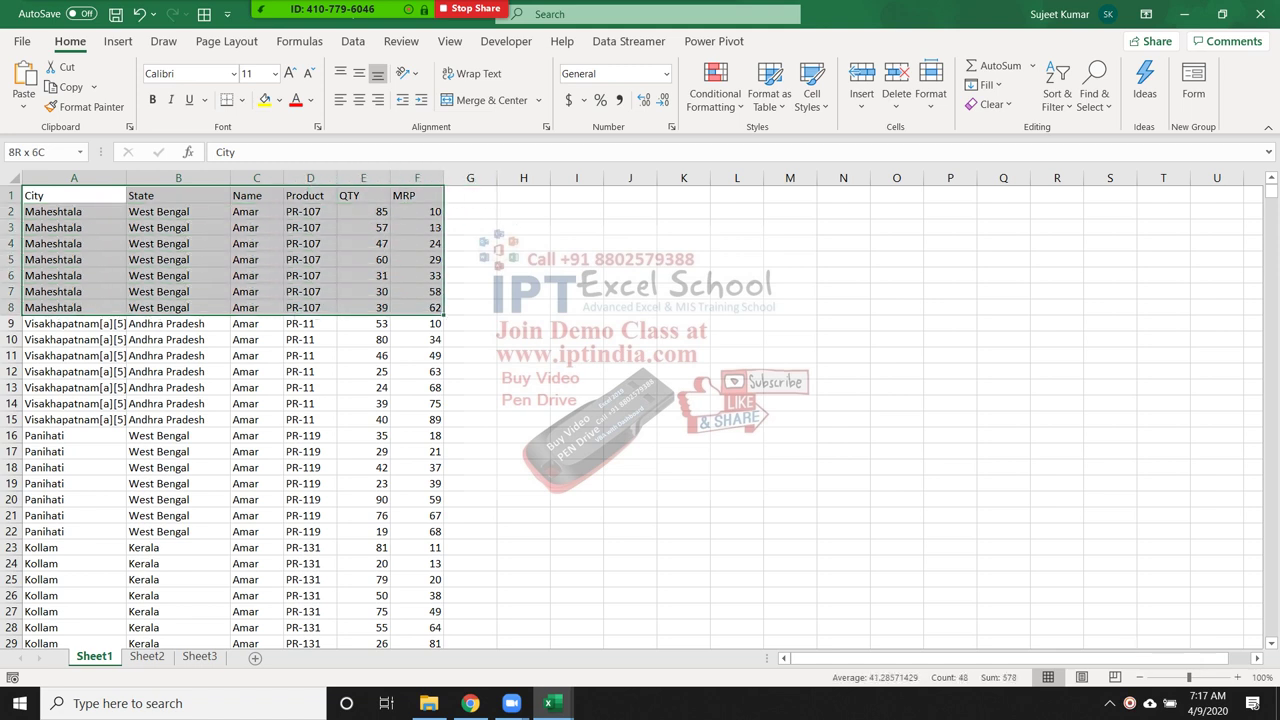
drag(417, 195, 417, 483)
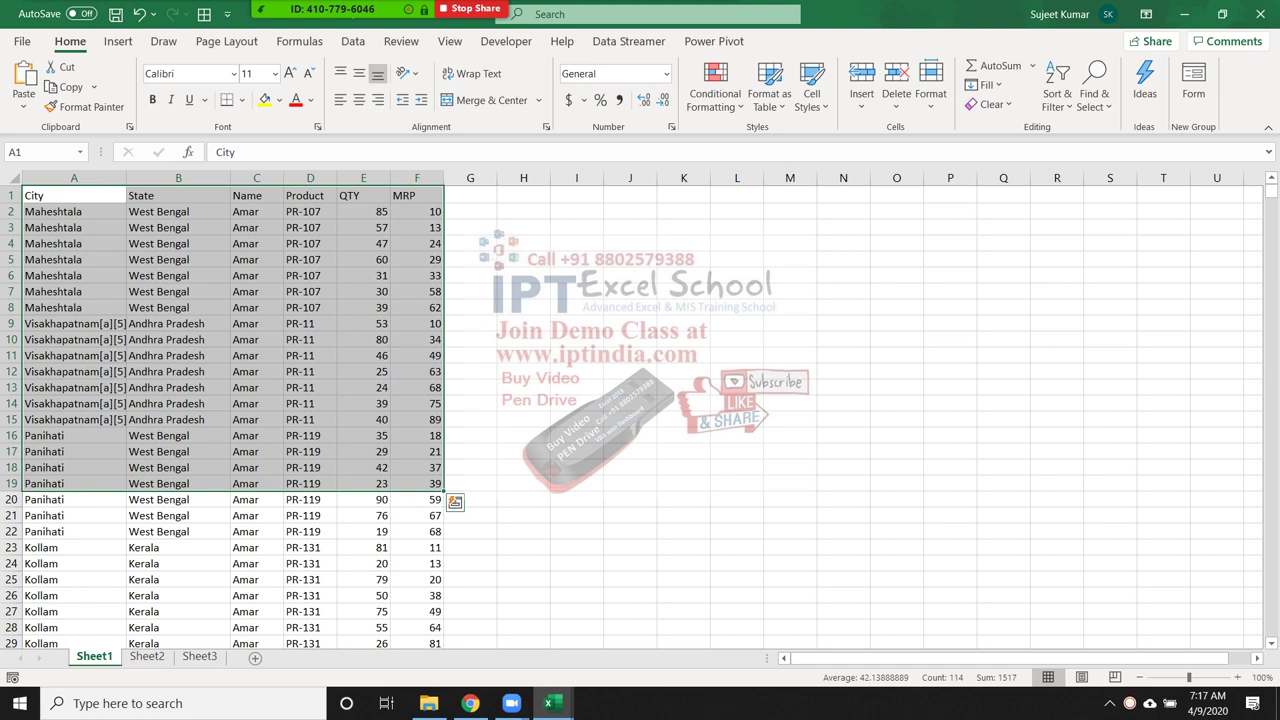
key(shift+Down)
key(shift+Down)
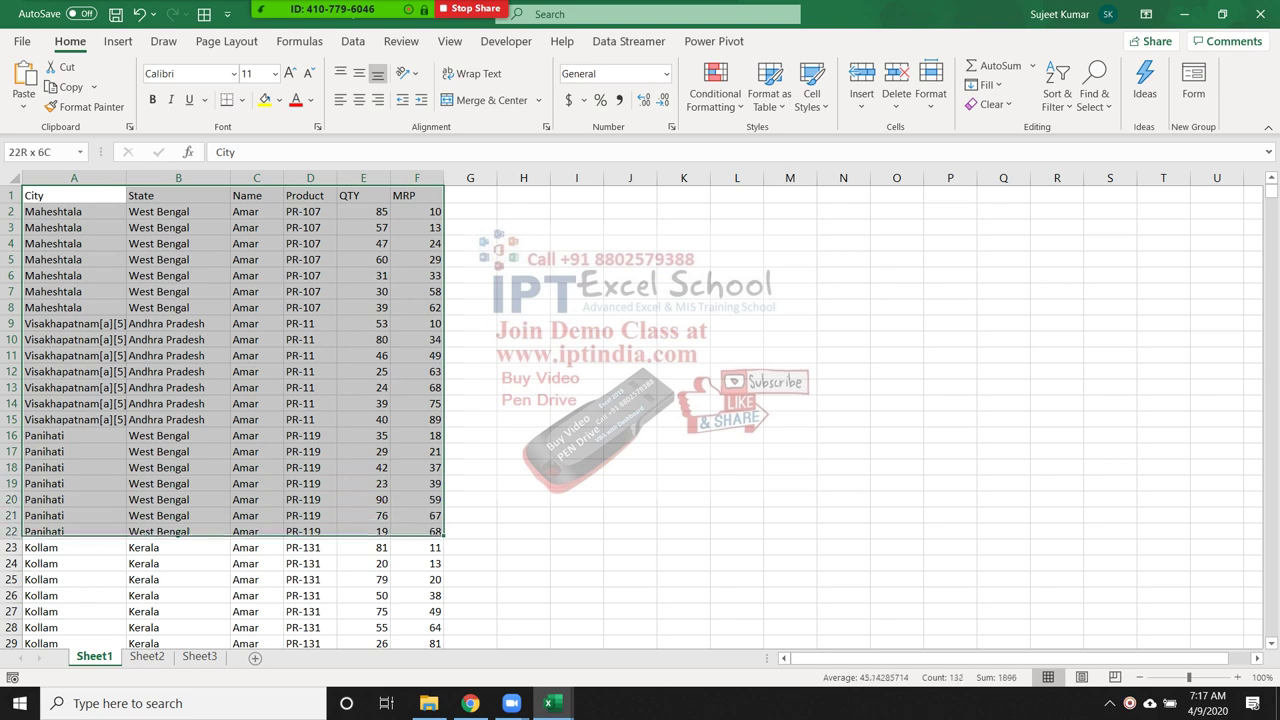
key(shift+Down)
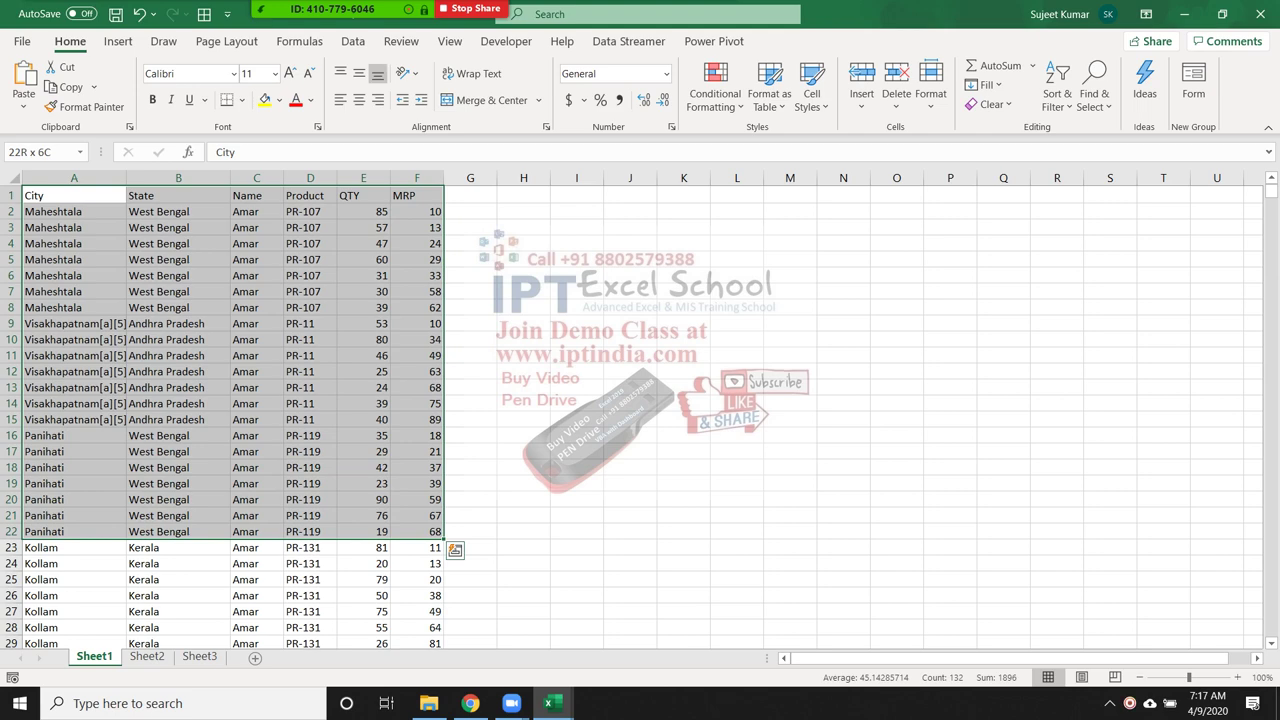
key(shift+Up)
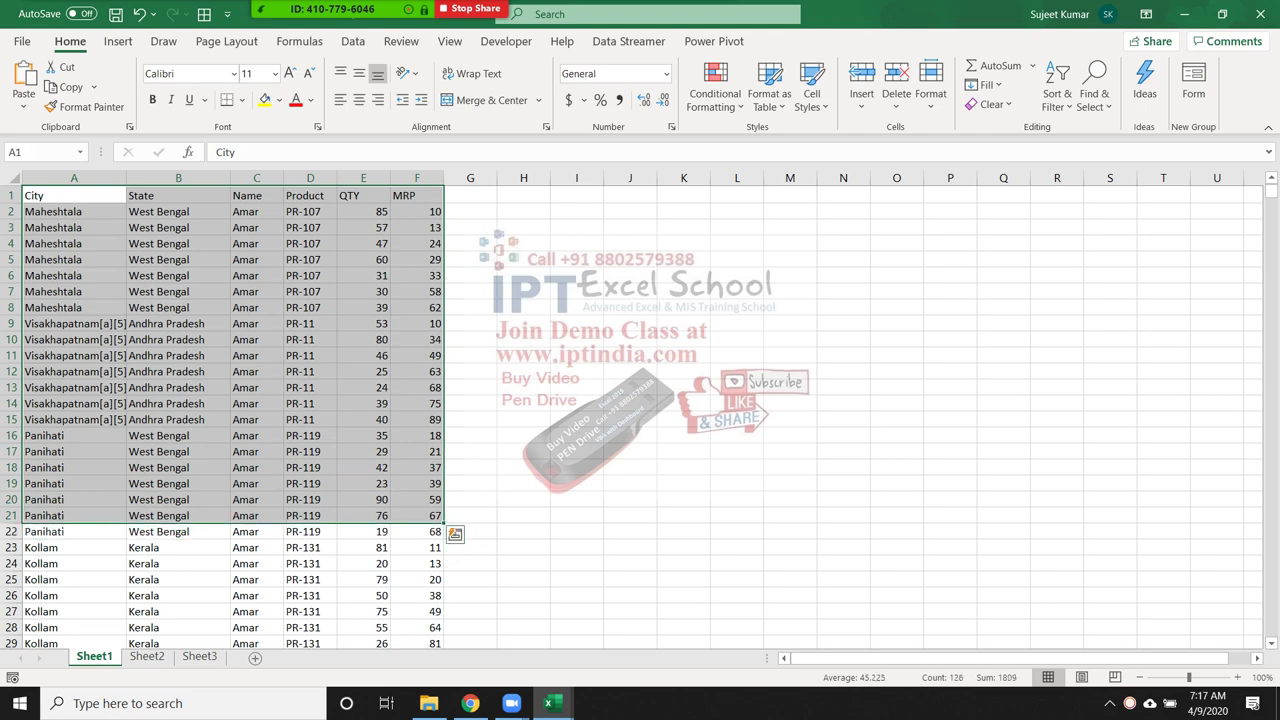
click(73, 227)
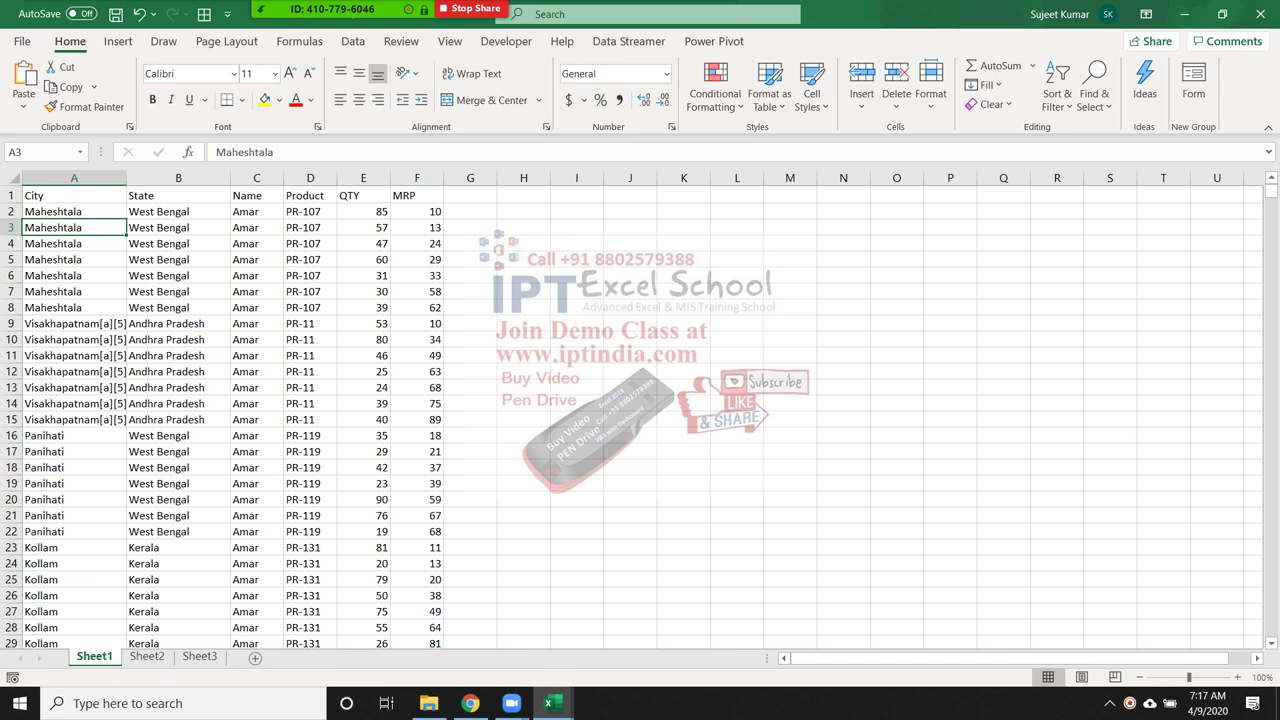
key(ctrl+a)
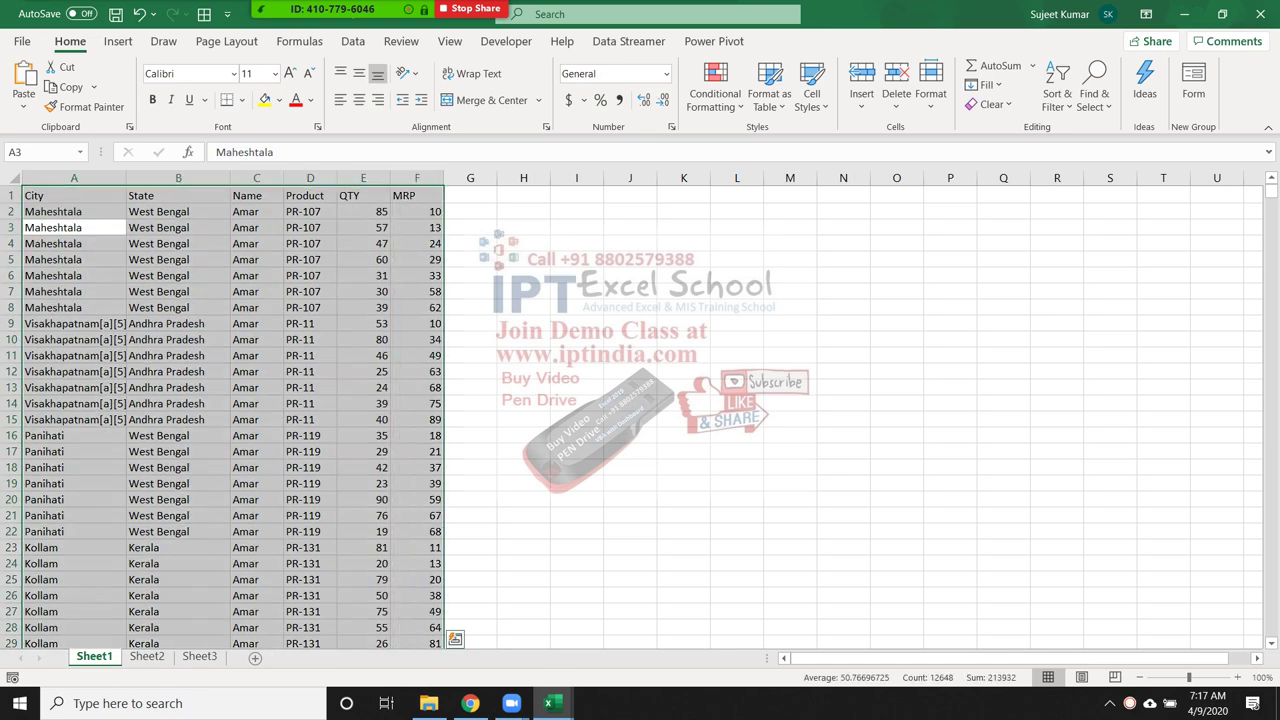
click(1093, 93)
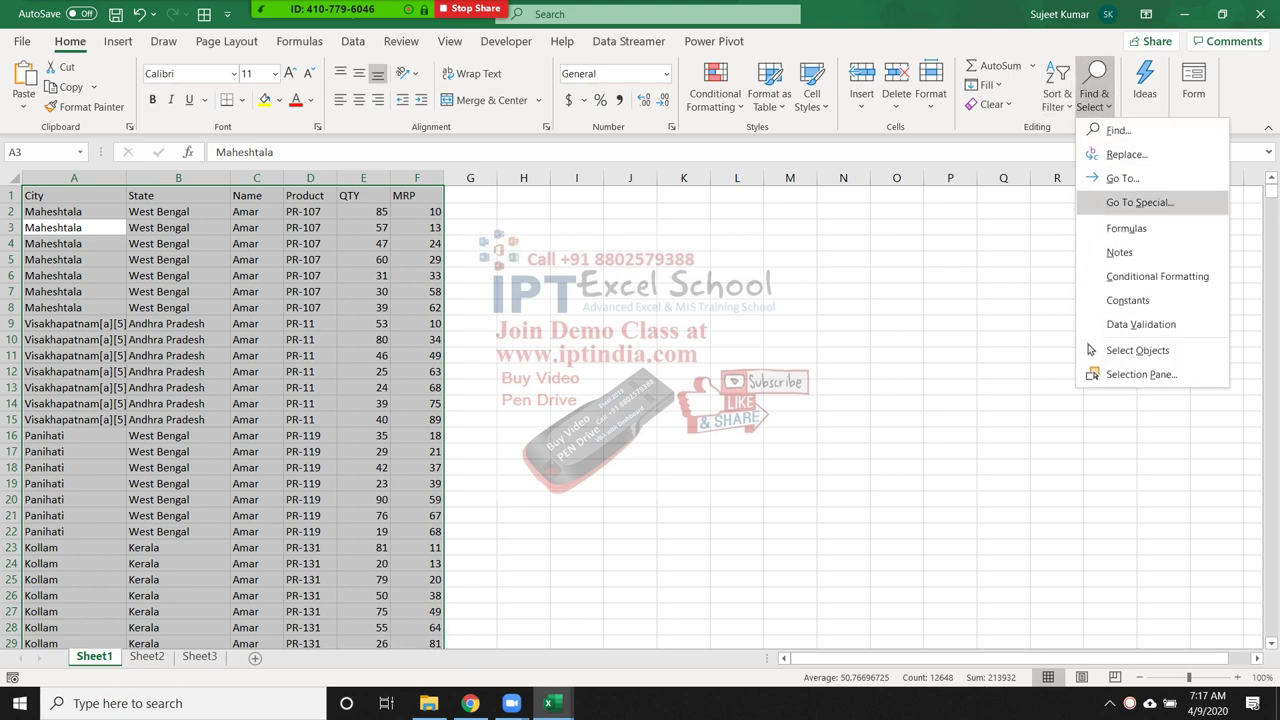
click(1139, 202)
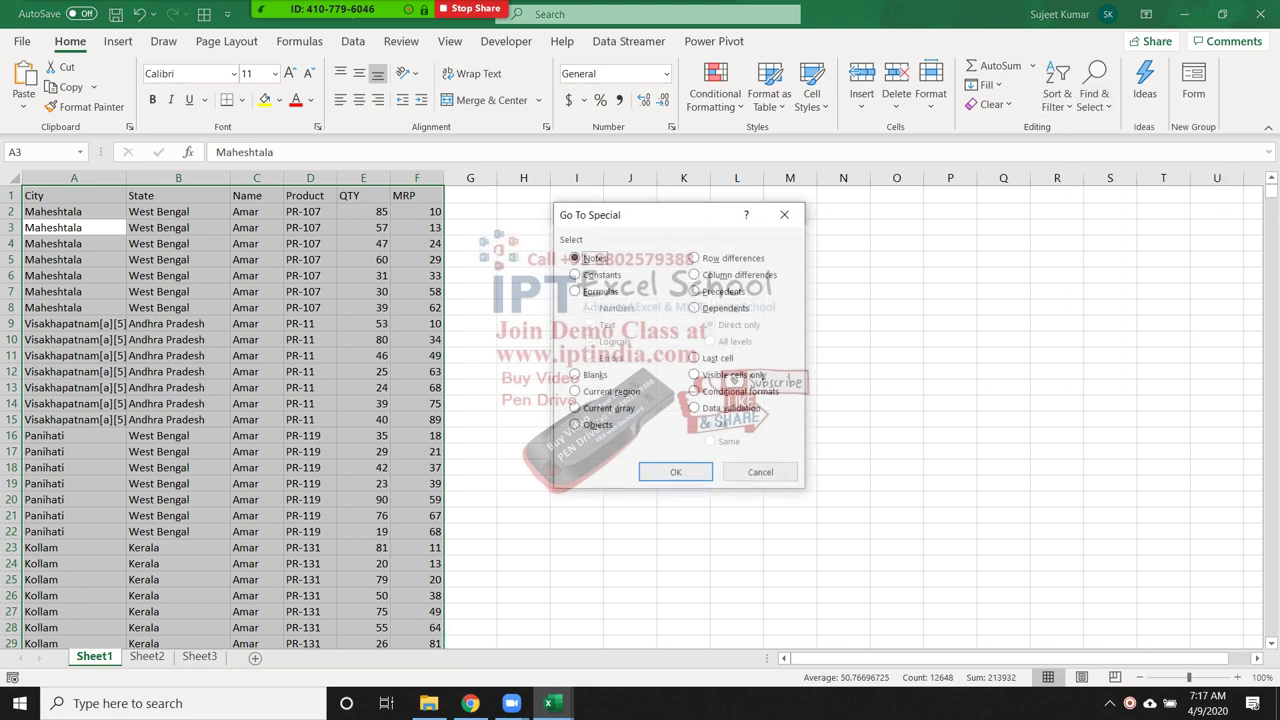
click(598, 391)
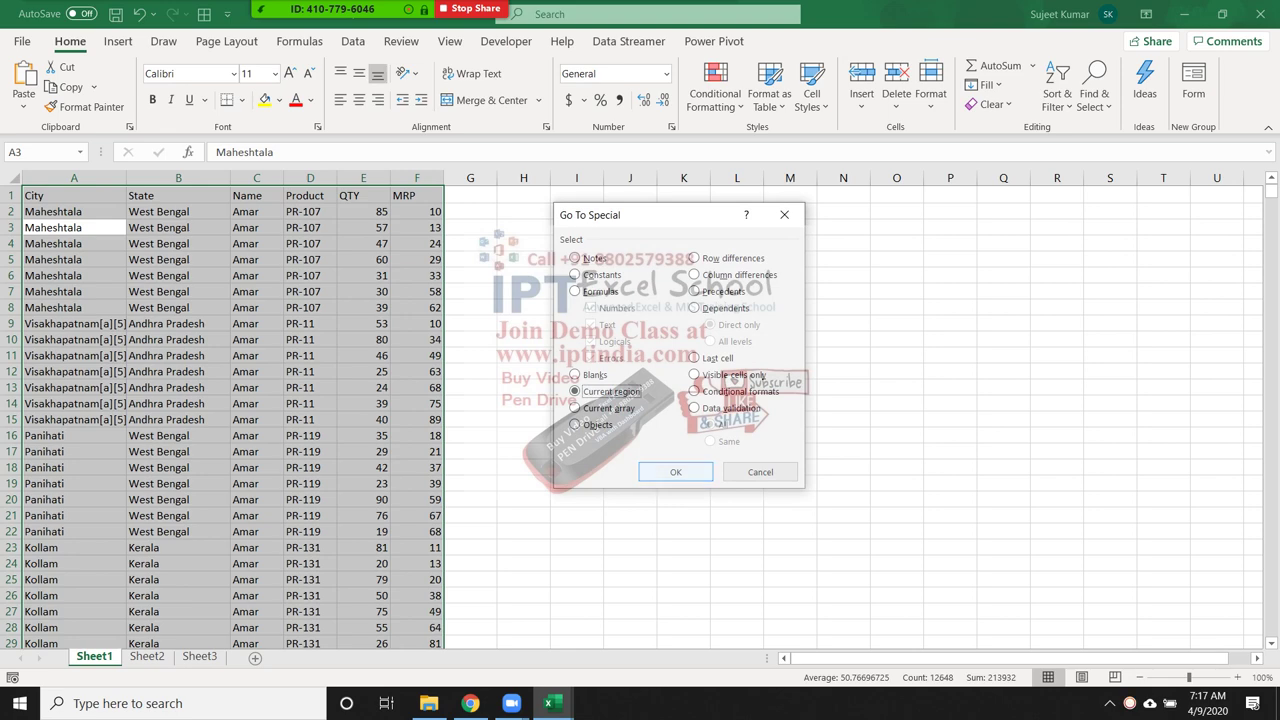
click(675, 471)
click(310, 371)
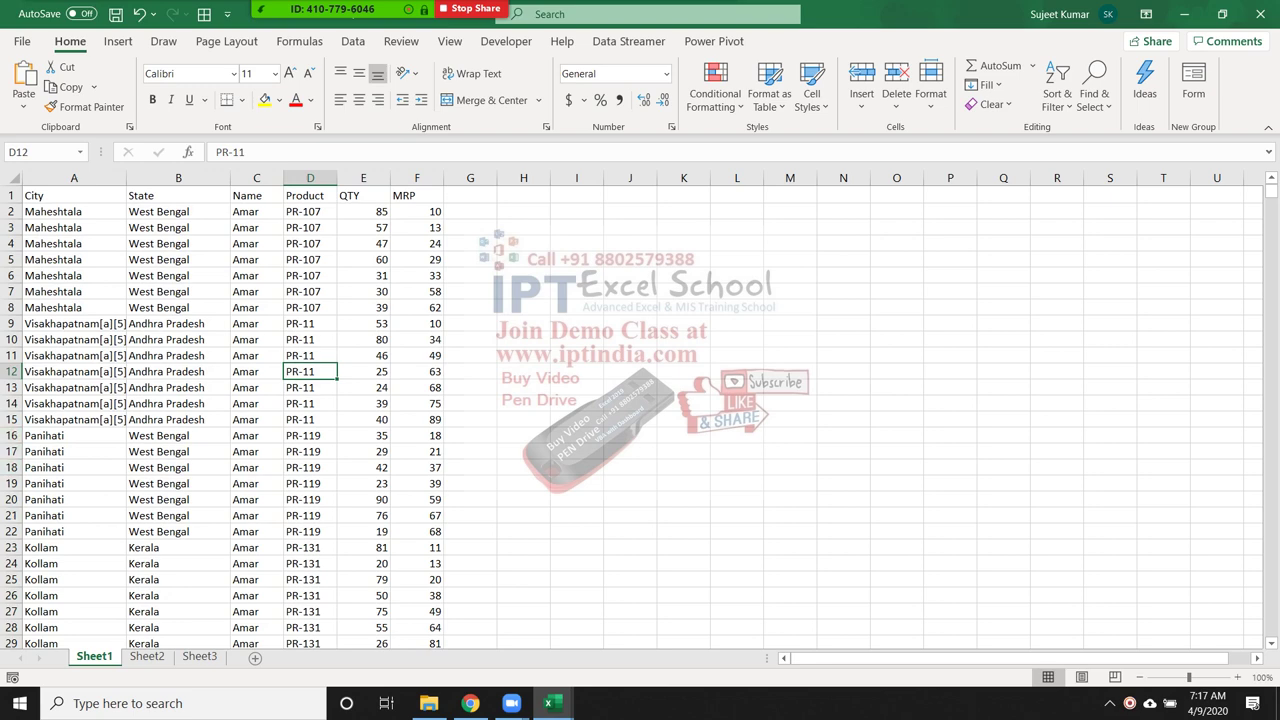
click(12, 467)
key(ctrl+shift+plus)
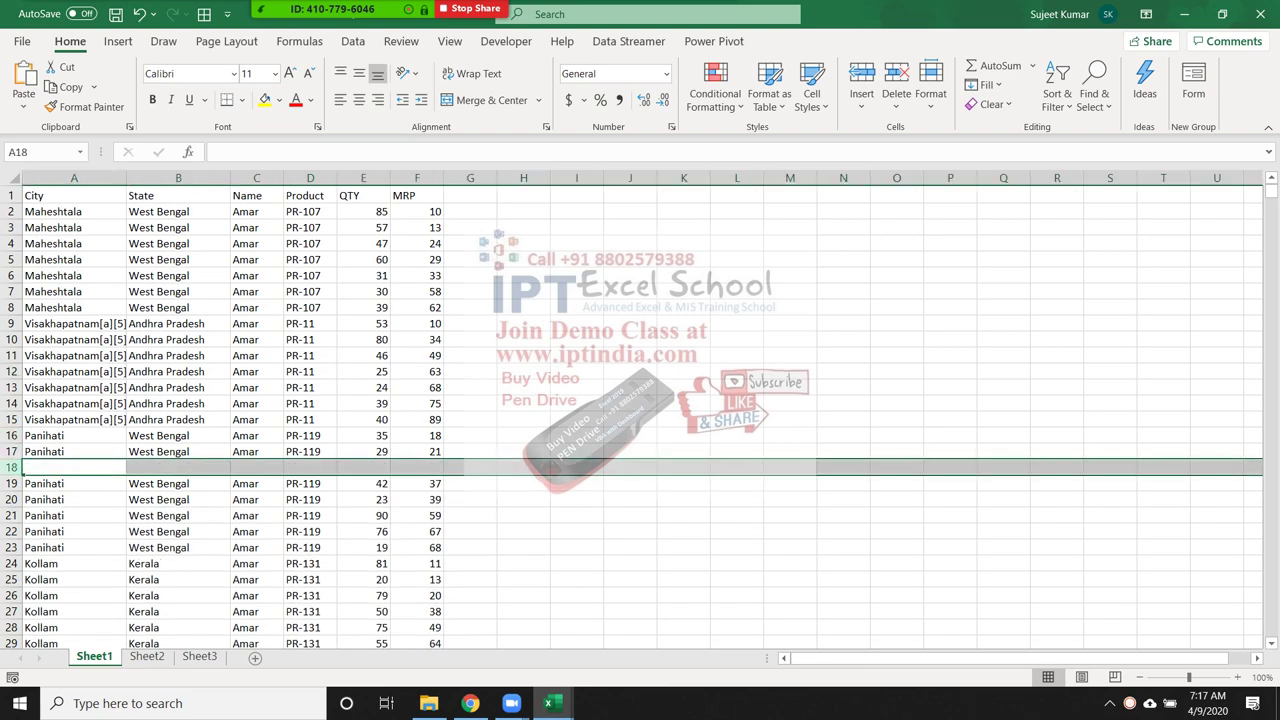
click(73, 195)
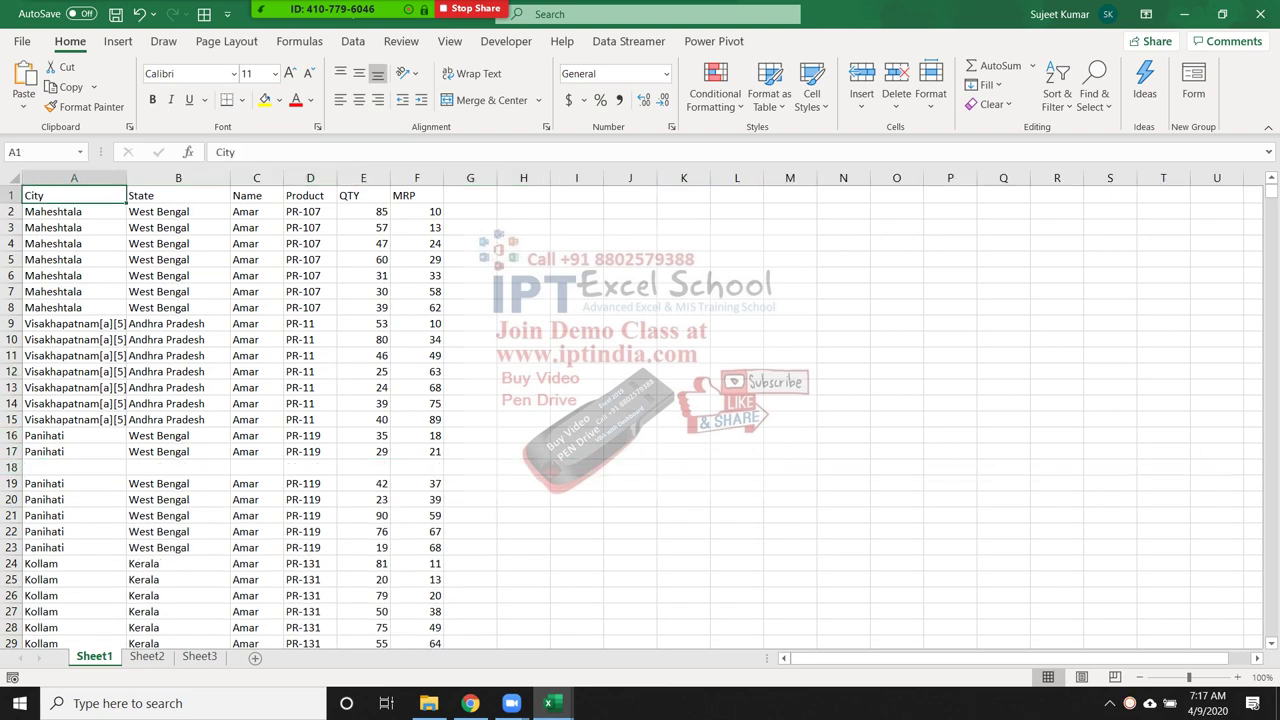
key(ctrl+a)
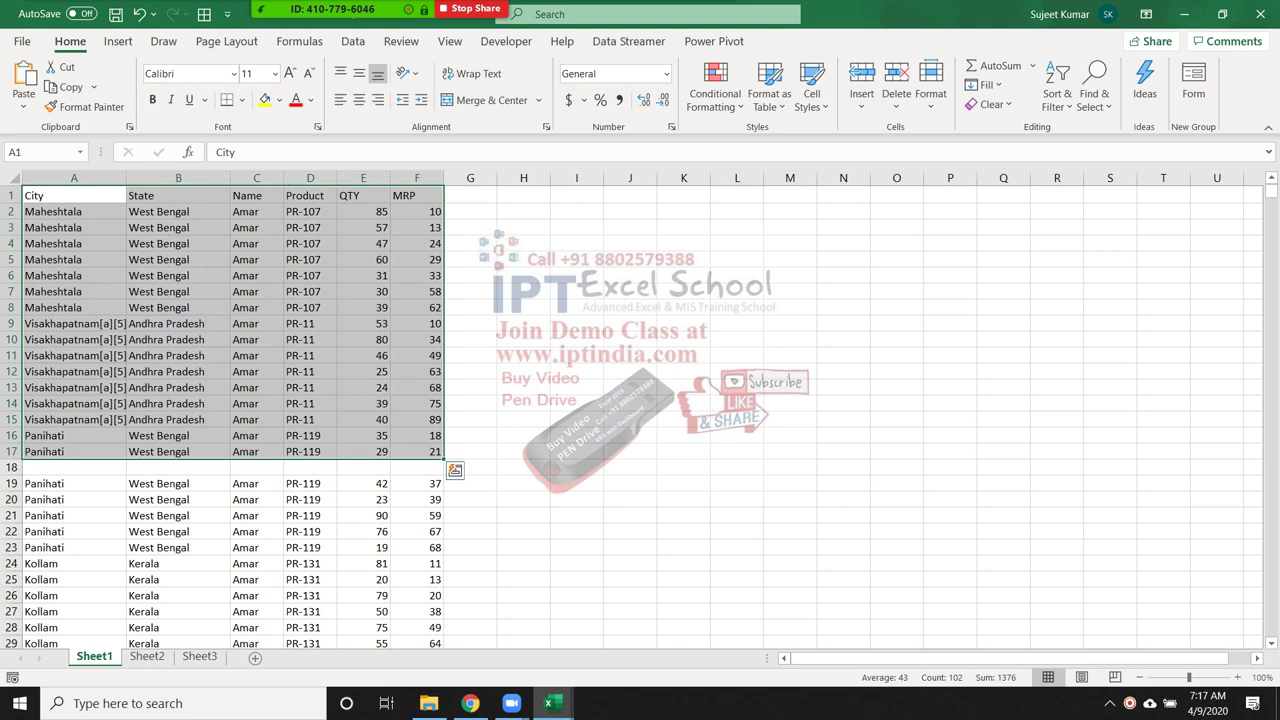
click(184, 418)
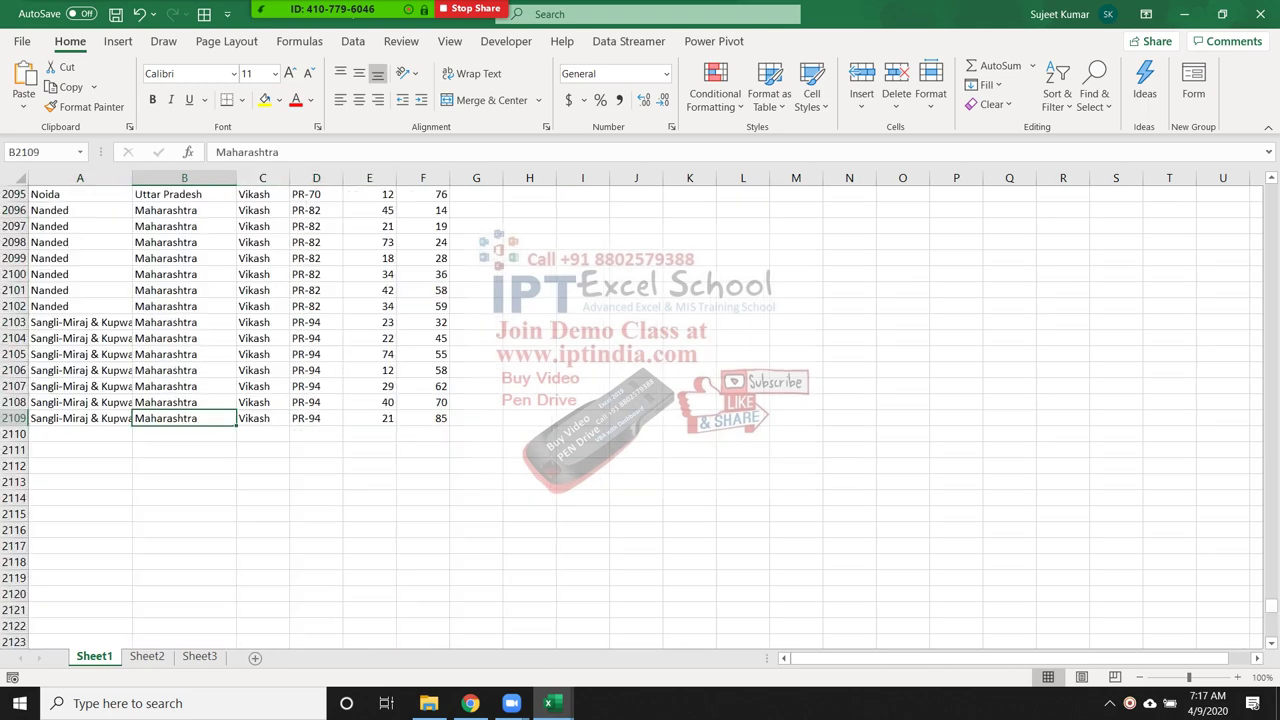
text(1)
key(Escape)
key(ctrl+Up)
key(ctrl+Up)
key(ctrl+Up)
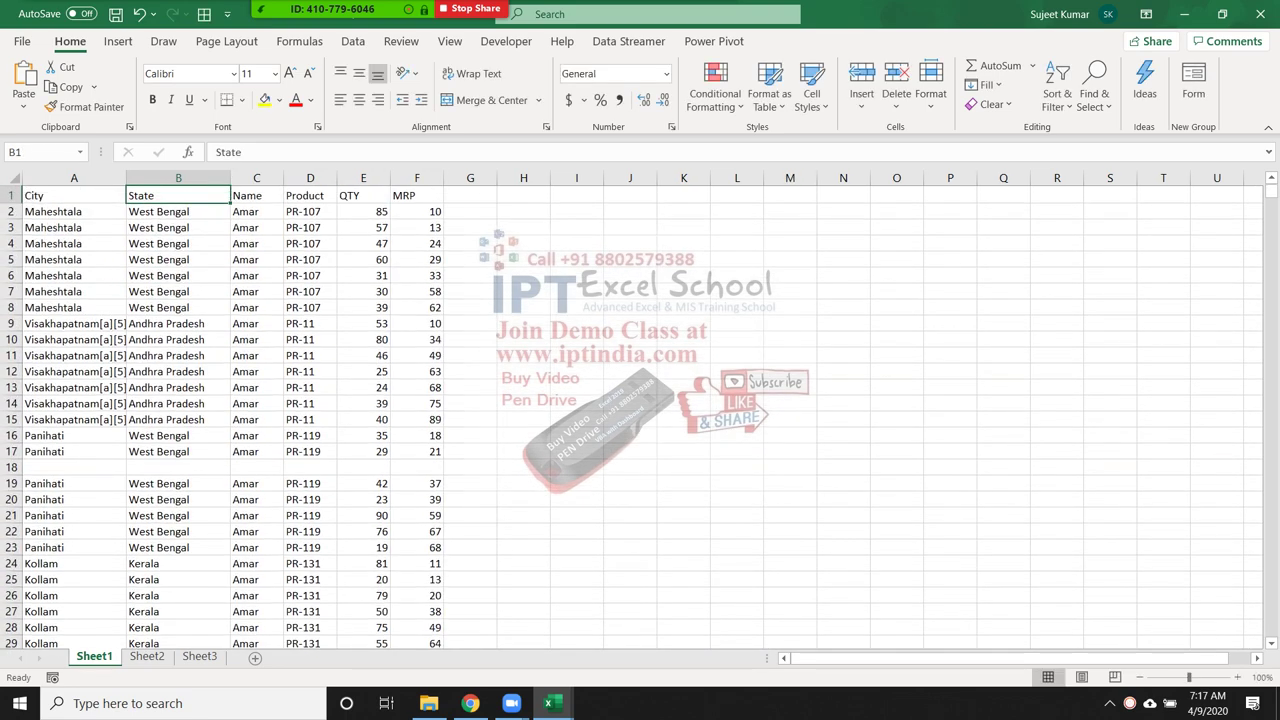
click(417, 467)
text(1)
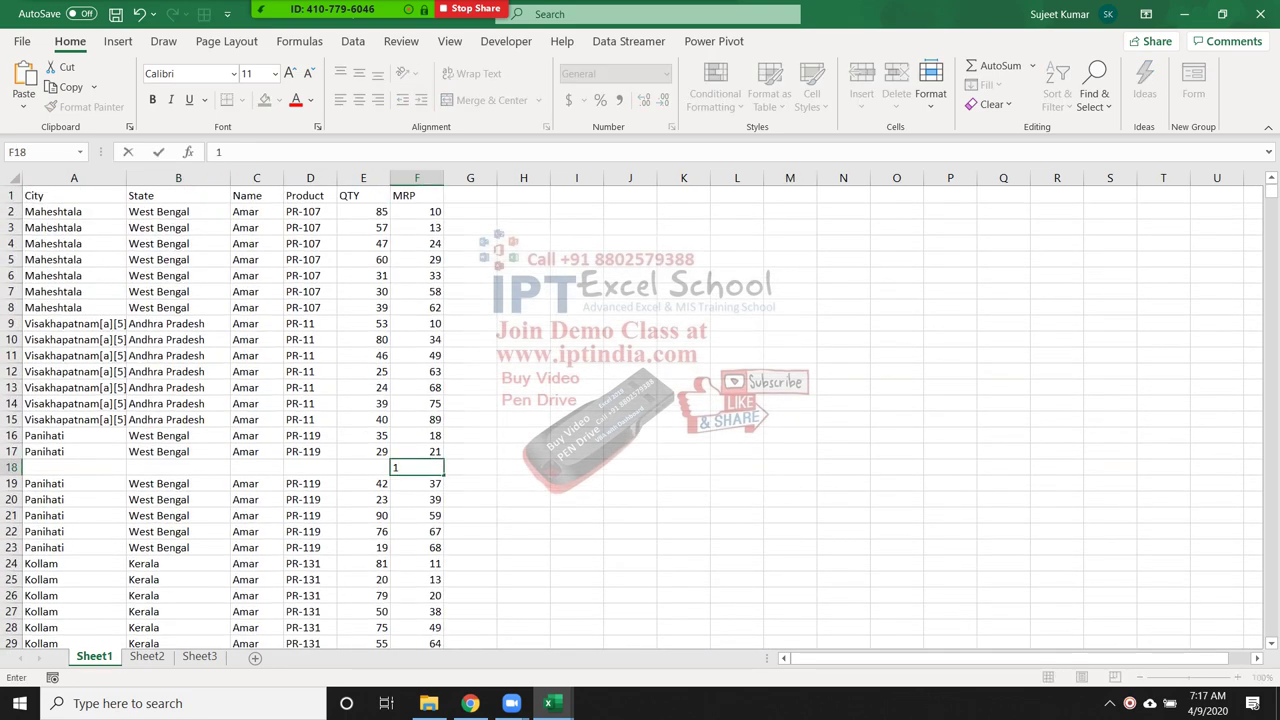
click(310, 371)
key(ctrl+a)
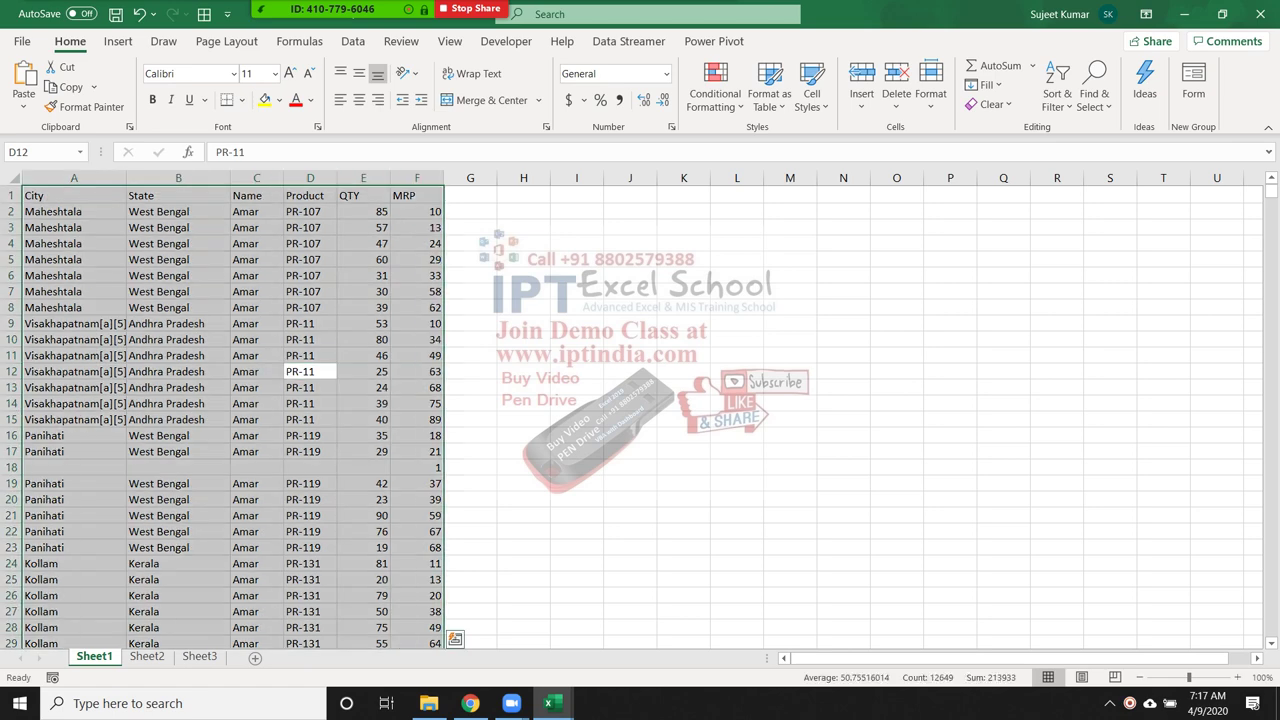
click(417, 467)
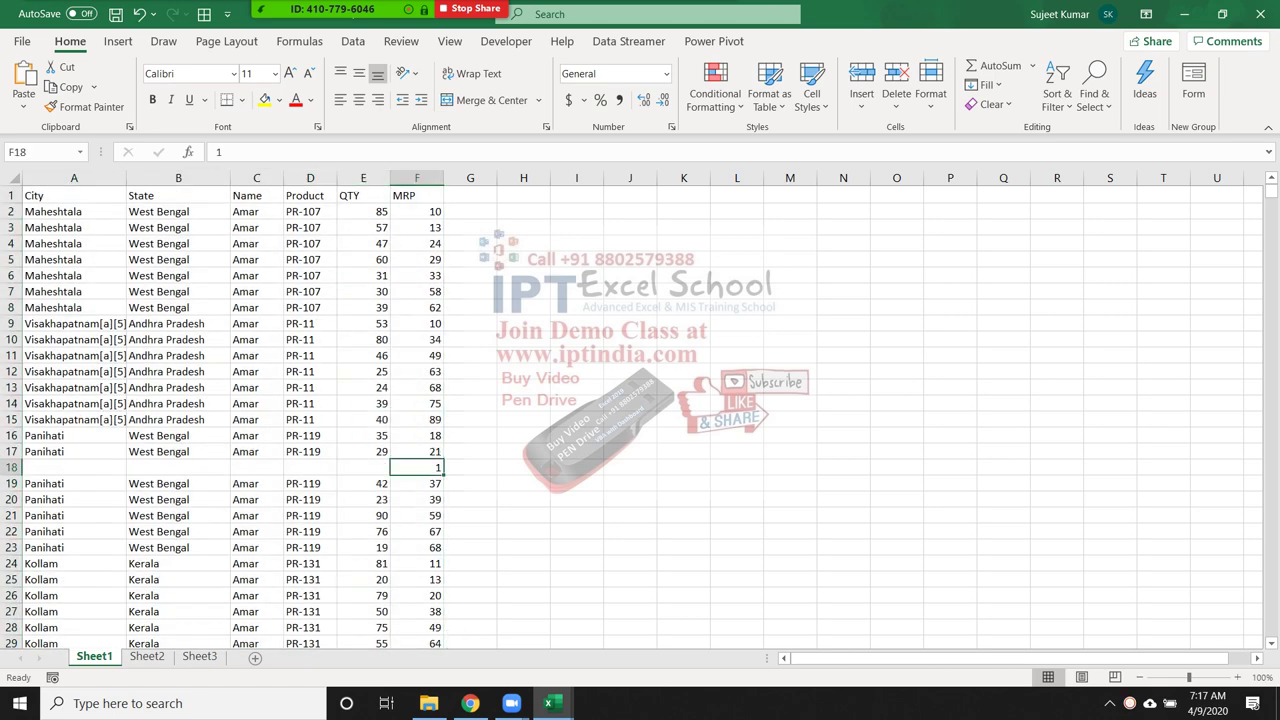
key(shift+space)
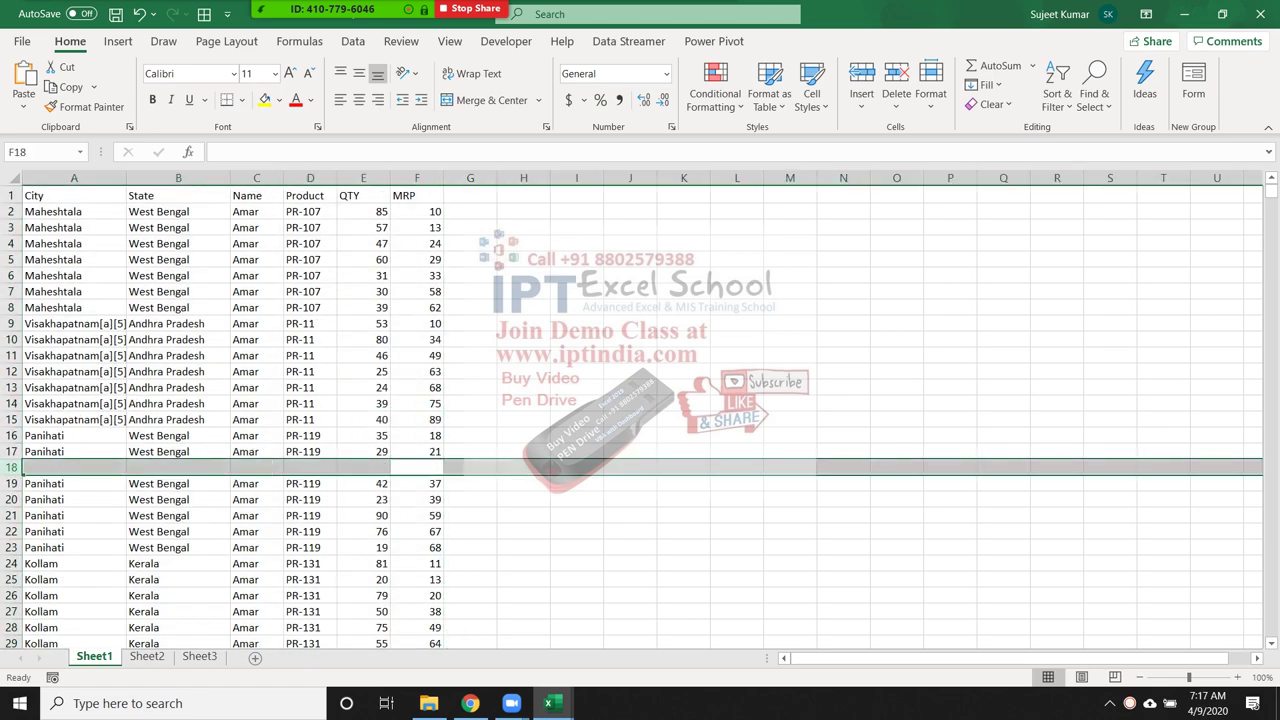
key(ctrl+minus)
- Type 'a' into empty cells G5, H5, I3 and J8
click(310, 259)
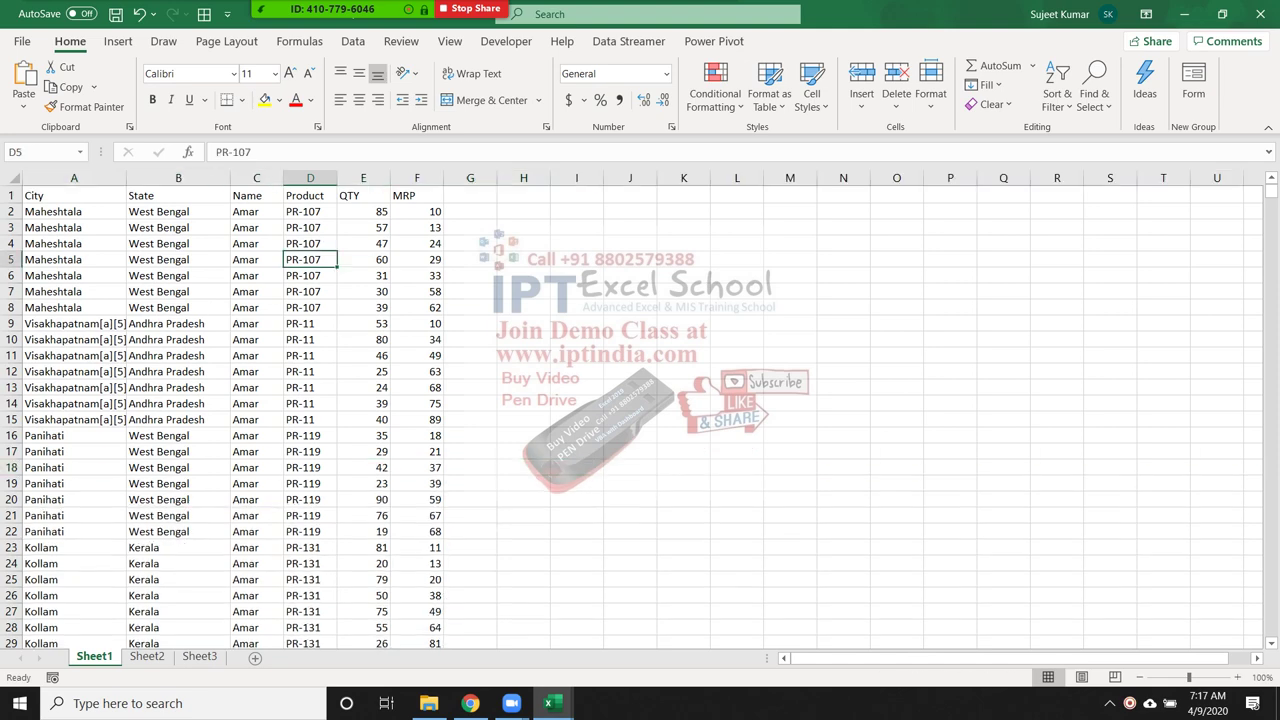
click(490, 260)
text(a)
click(502, 260)
text(a)
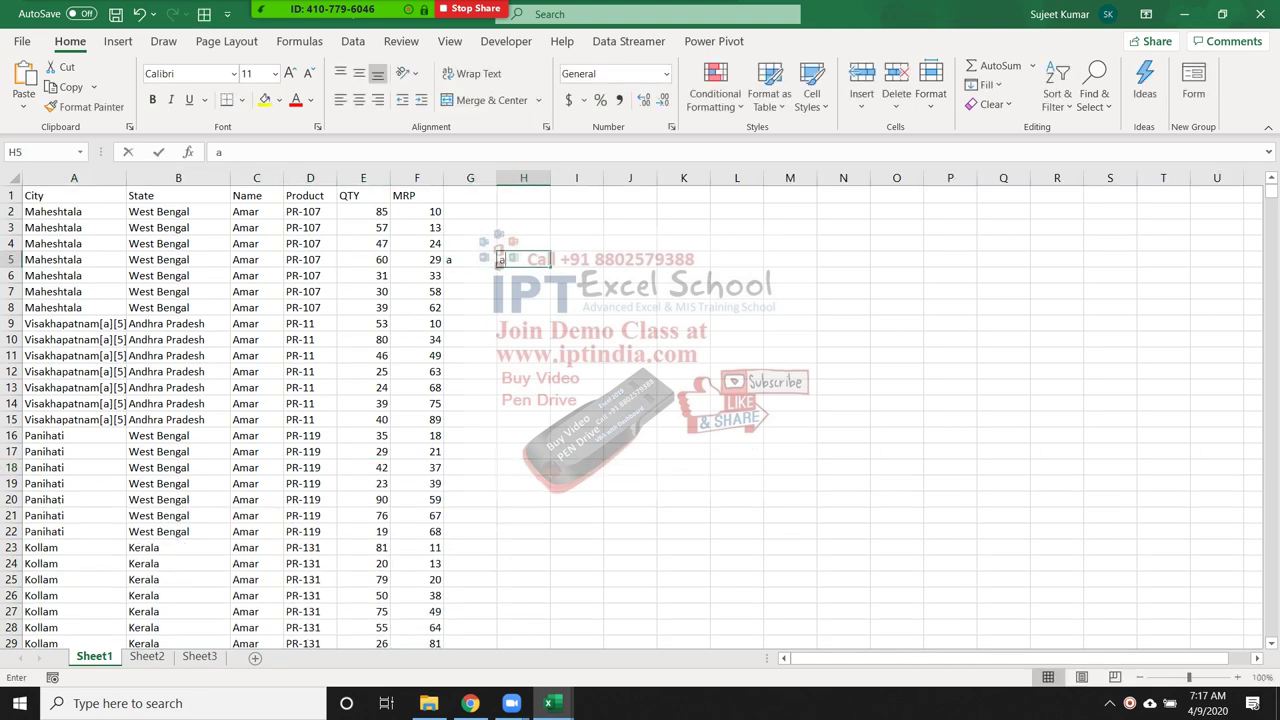
click(576, 227)
text(a)
click(629, 307)
text(a)
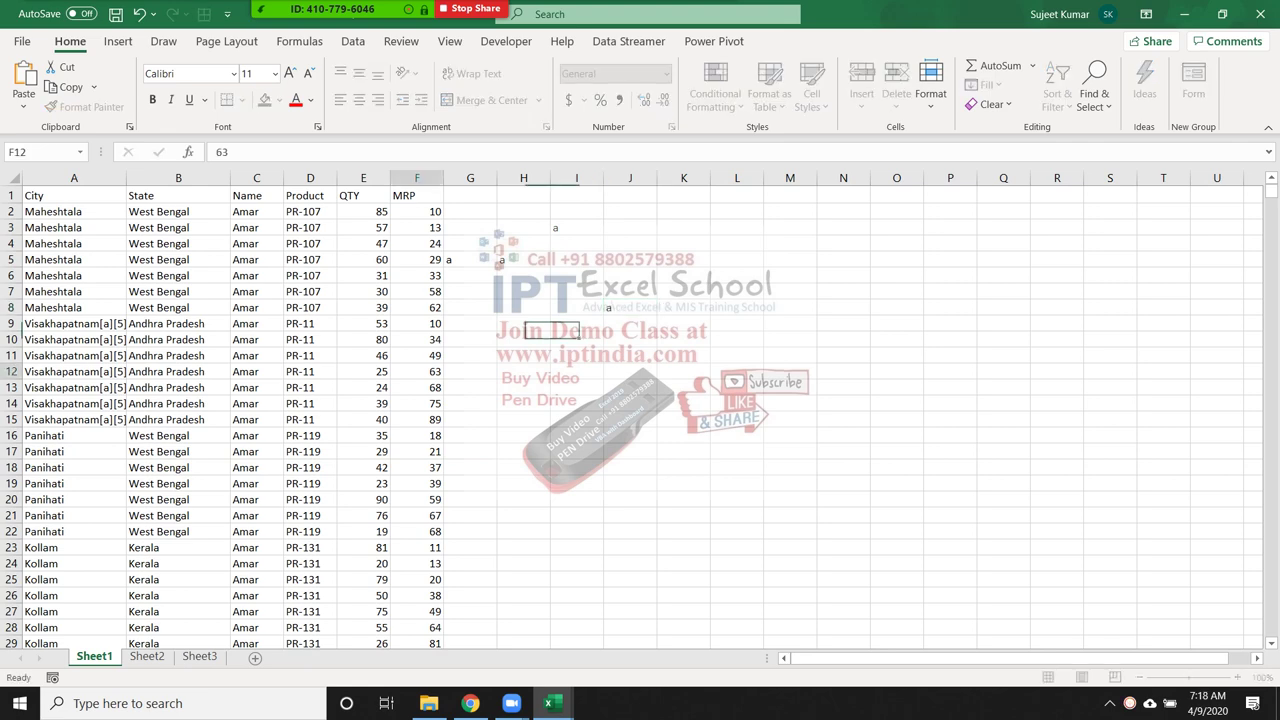
- Show Ctrl+A including the stray cells, then select columns G:J and delete them
click(256, 291)
key(ctrl+a)
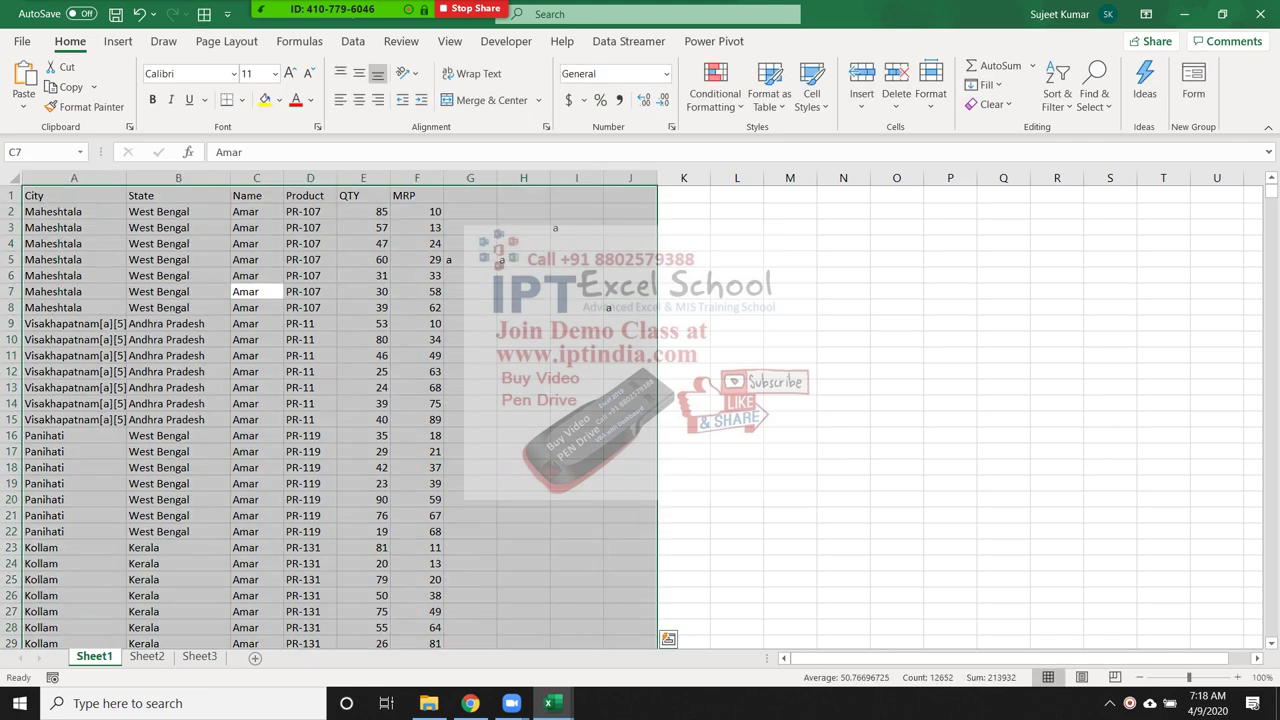
click(310, 275)
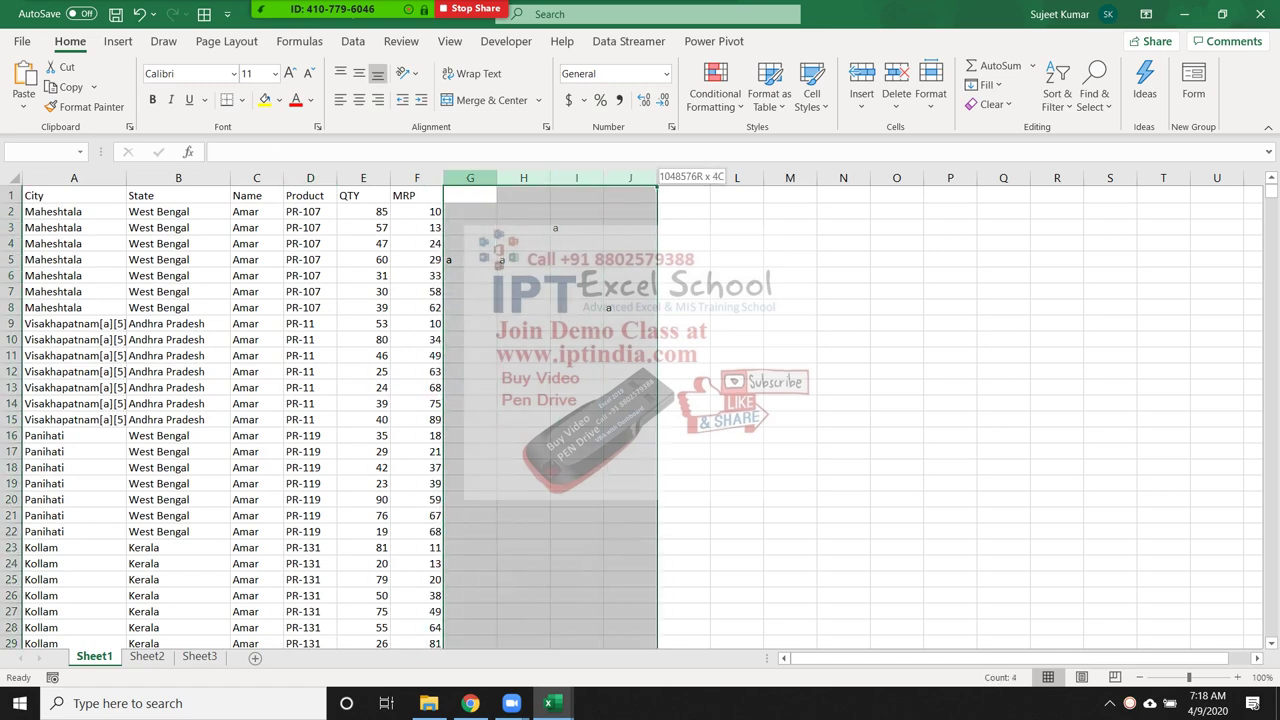
drag(470, 178, 630, 178)
key(Delete)
key(Left)
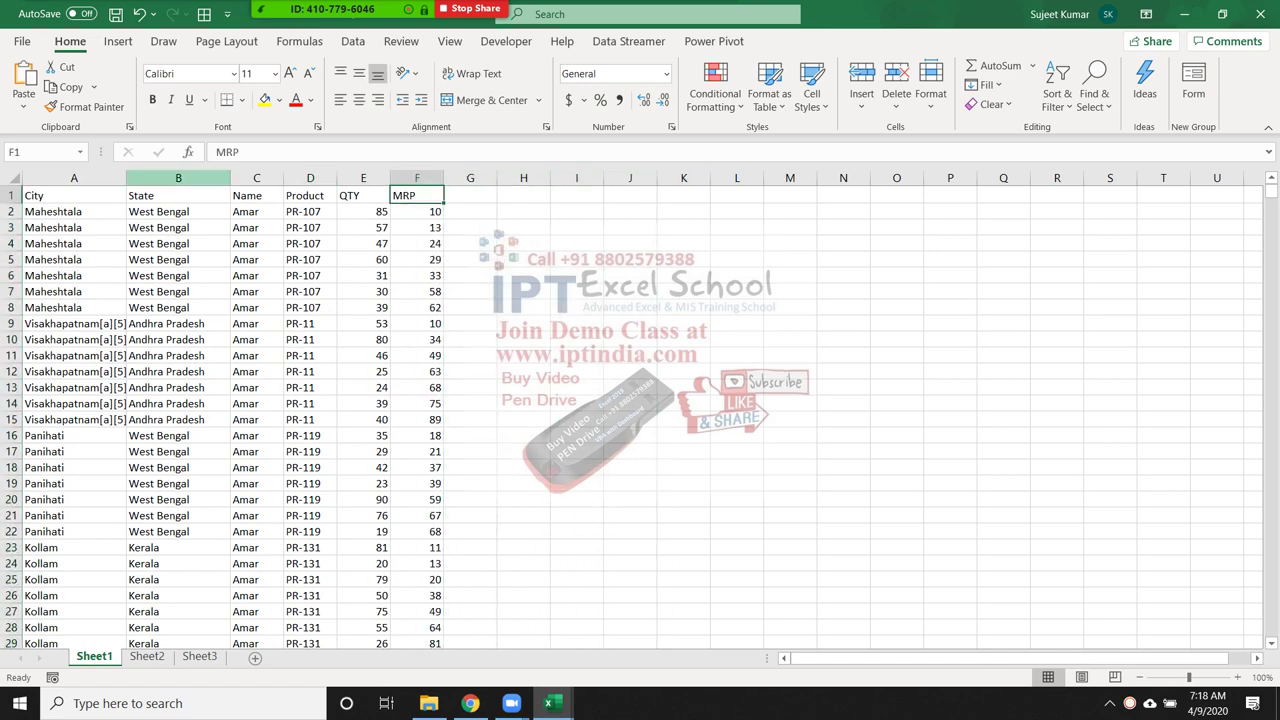
key(ctrl+Home)
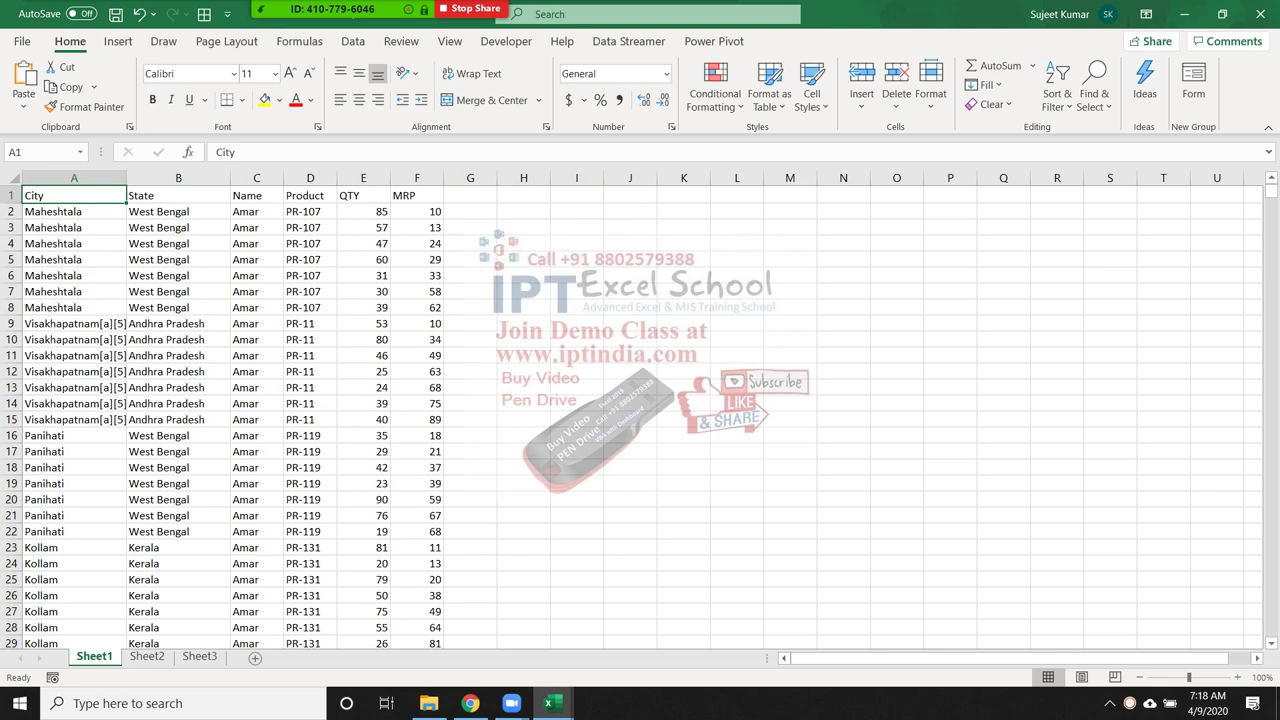
key(ctrl+Right)
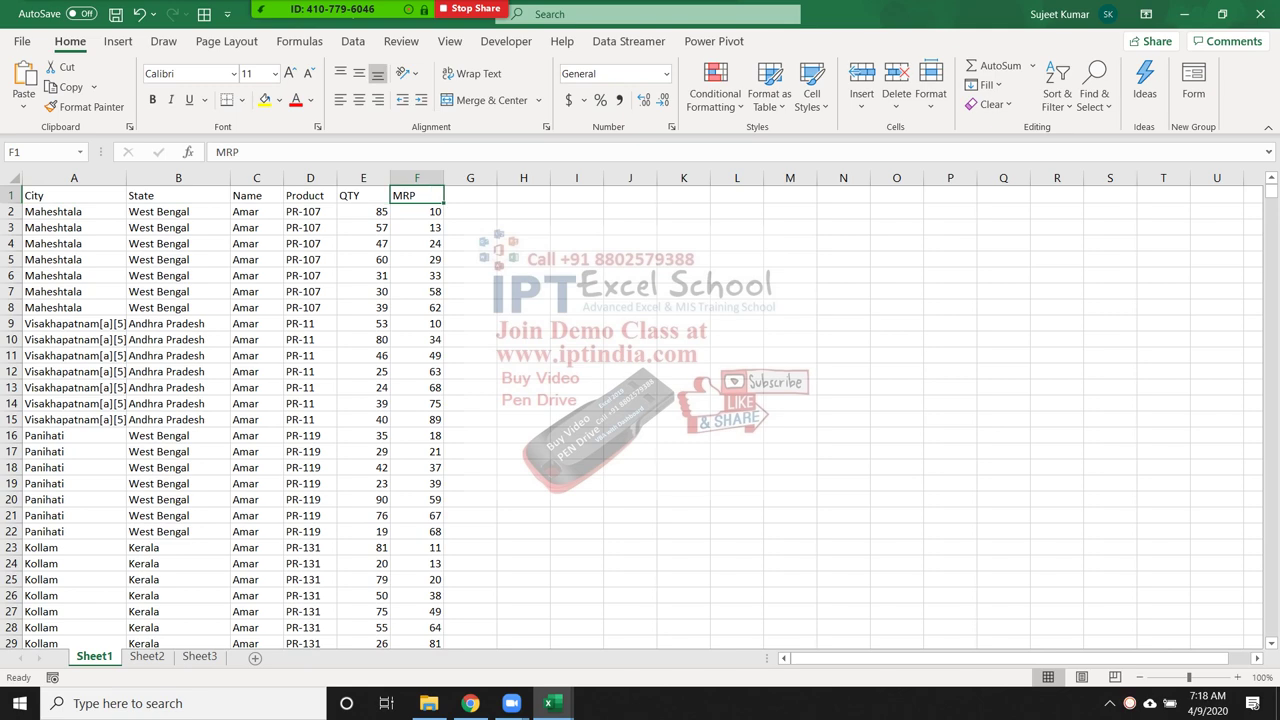
key(ctrl+Down)
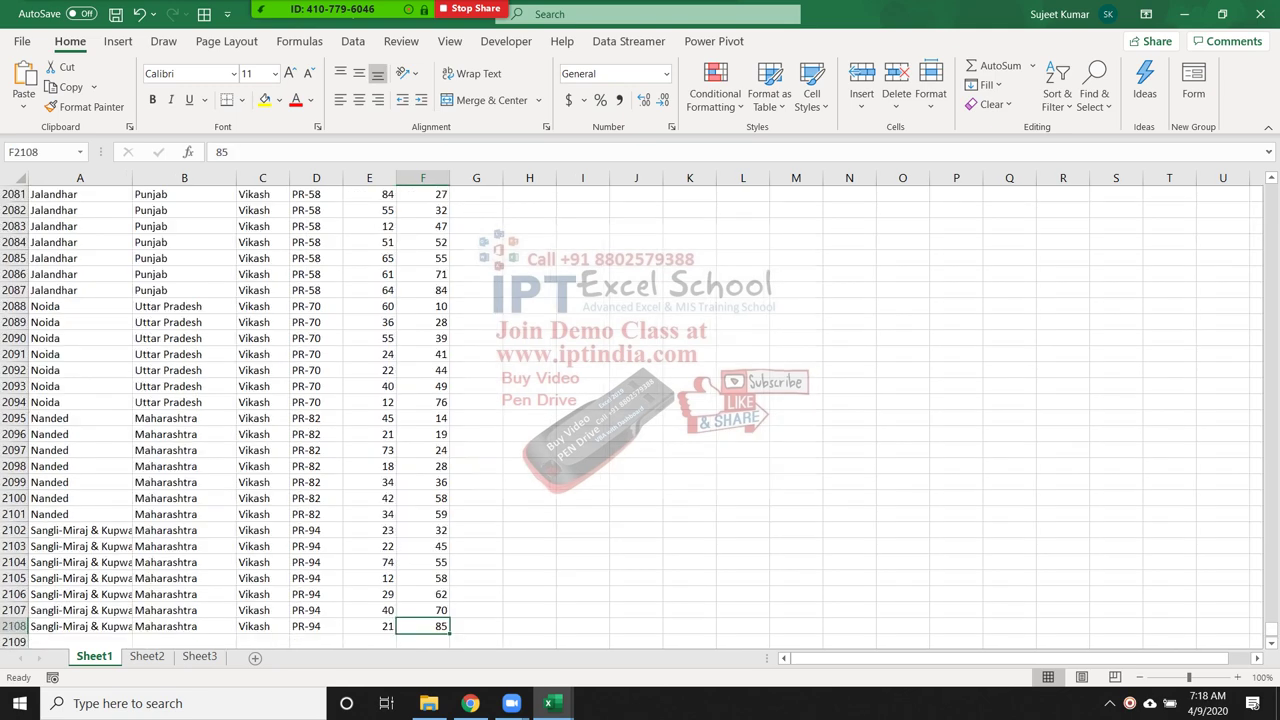
key(ctrl+Left)
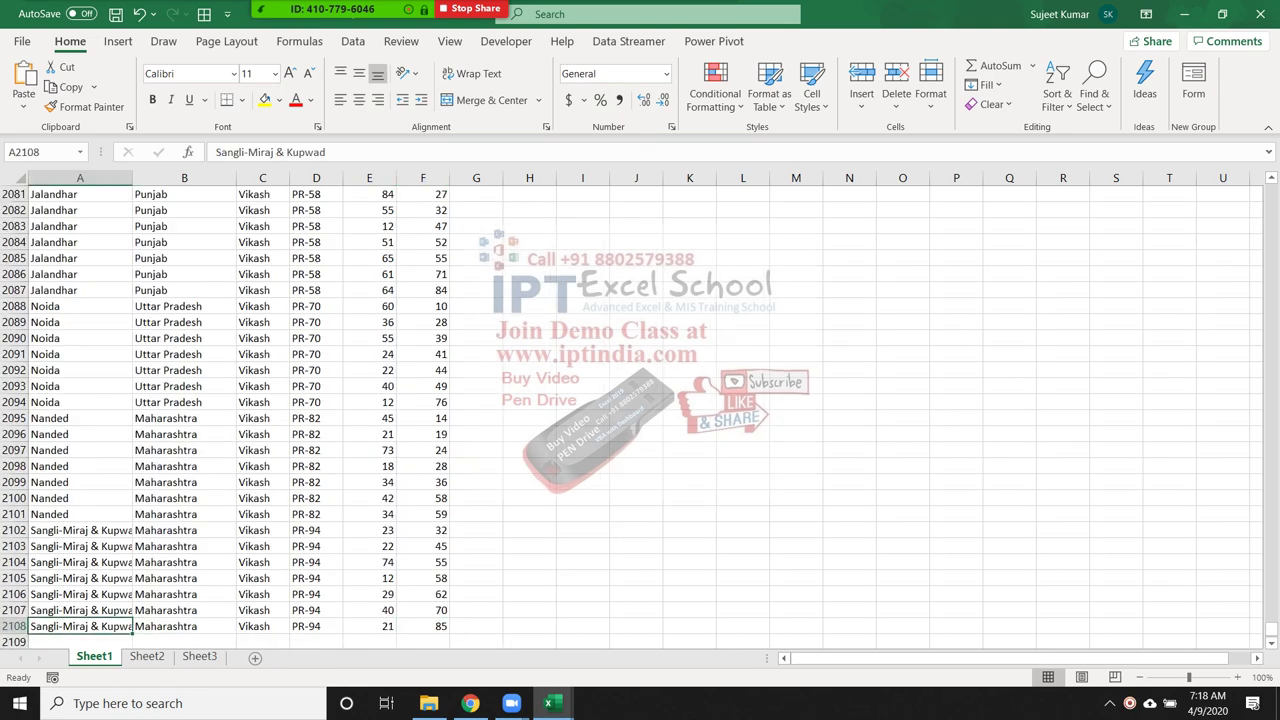
key(ctrl+Up)
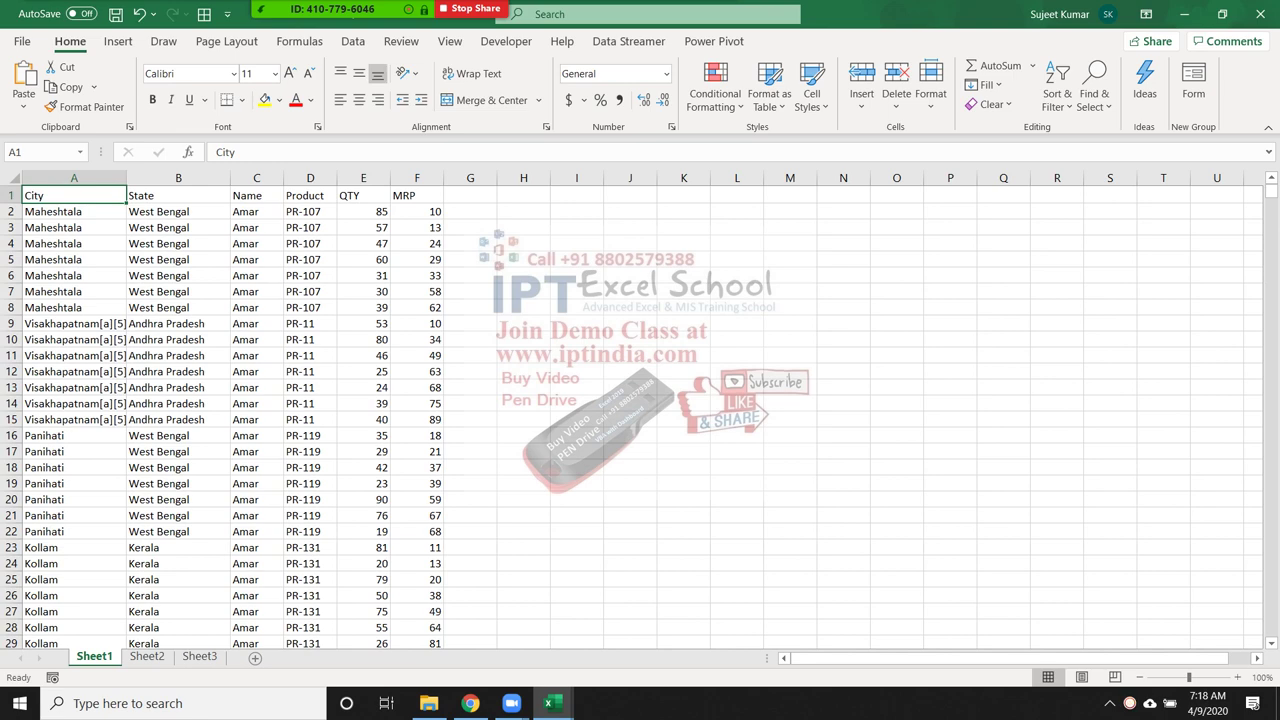
key(ctrl+Right)
key(ctrl+Down)
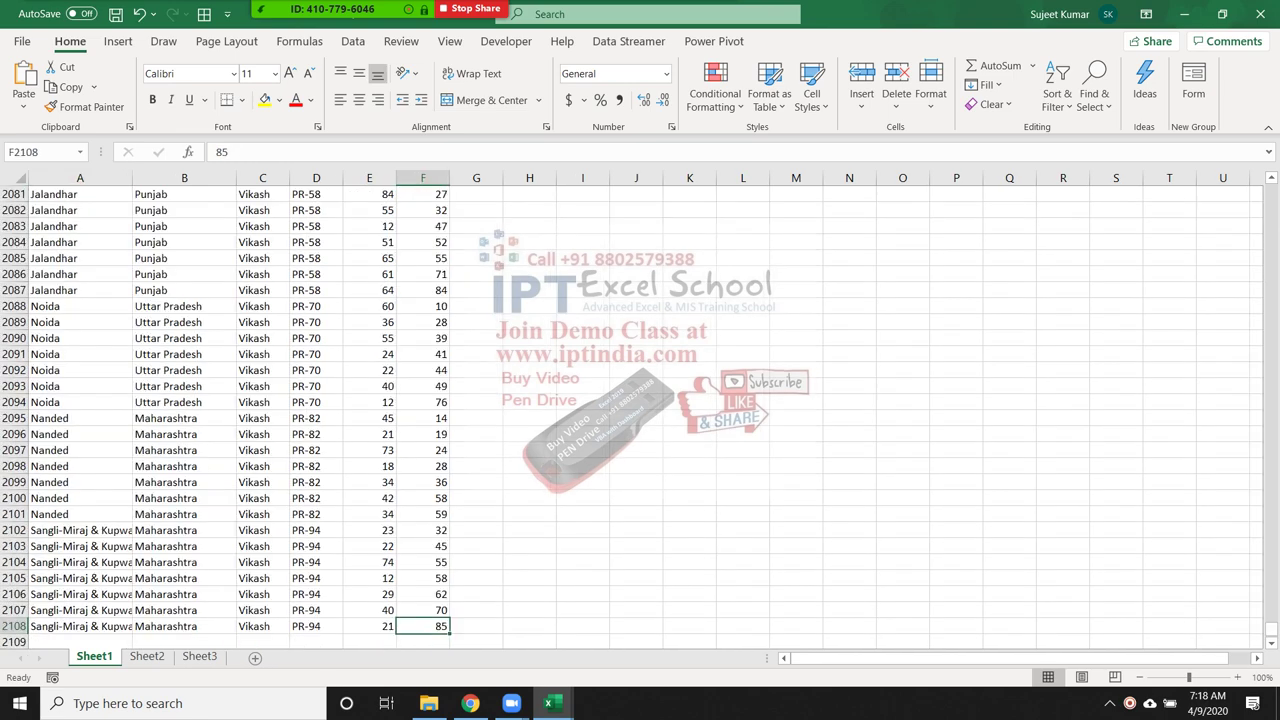
key(ctrl+Up)
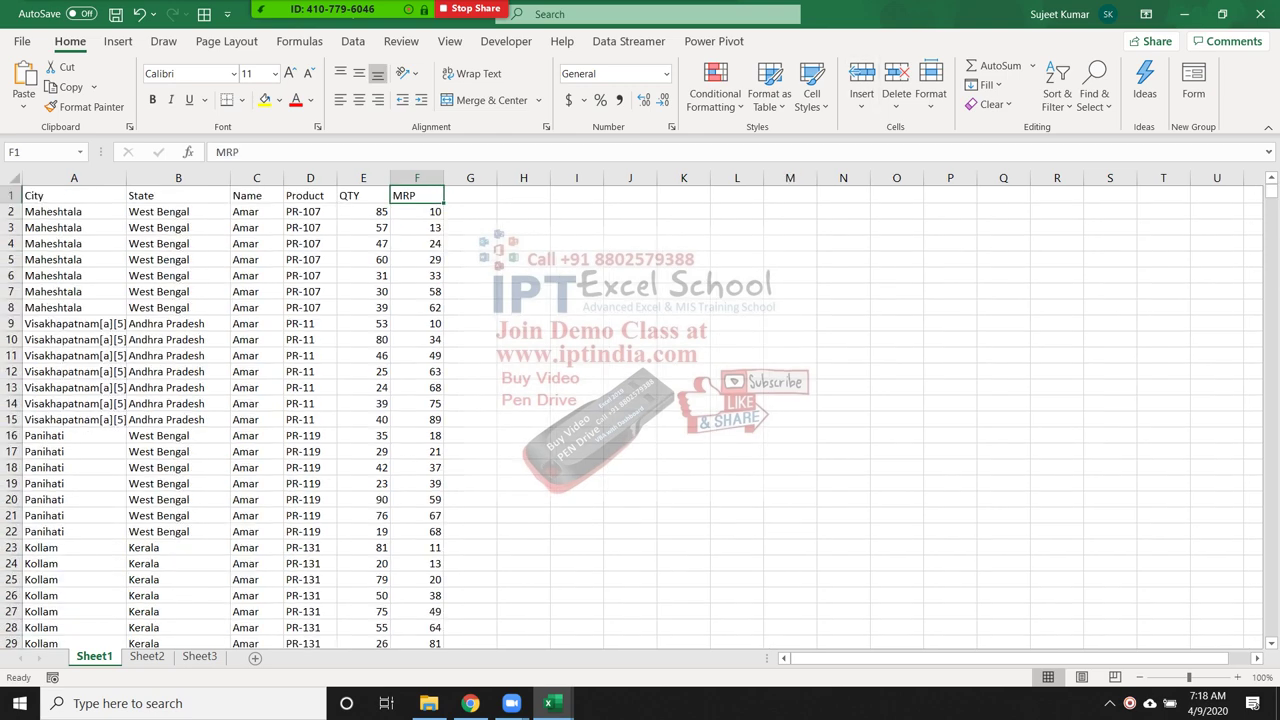
- Clear 89 from F15 and show Ctrl+Down stopping just above the blank
key(Down)
key(Down)
key(Down)
key(Down)
key(Down)
key(Down)
key(Delete)
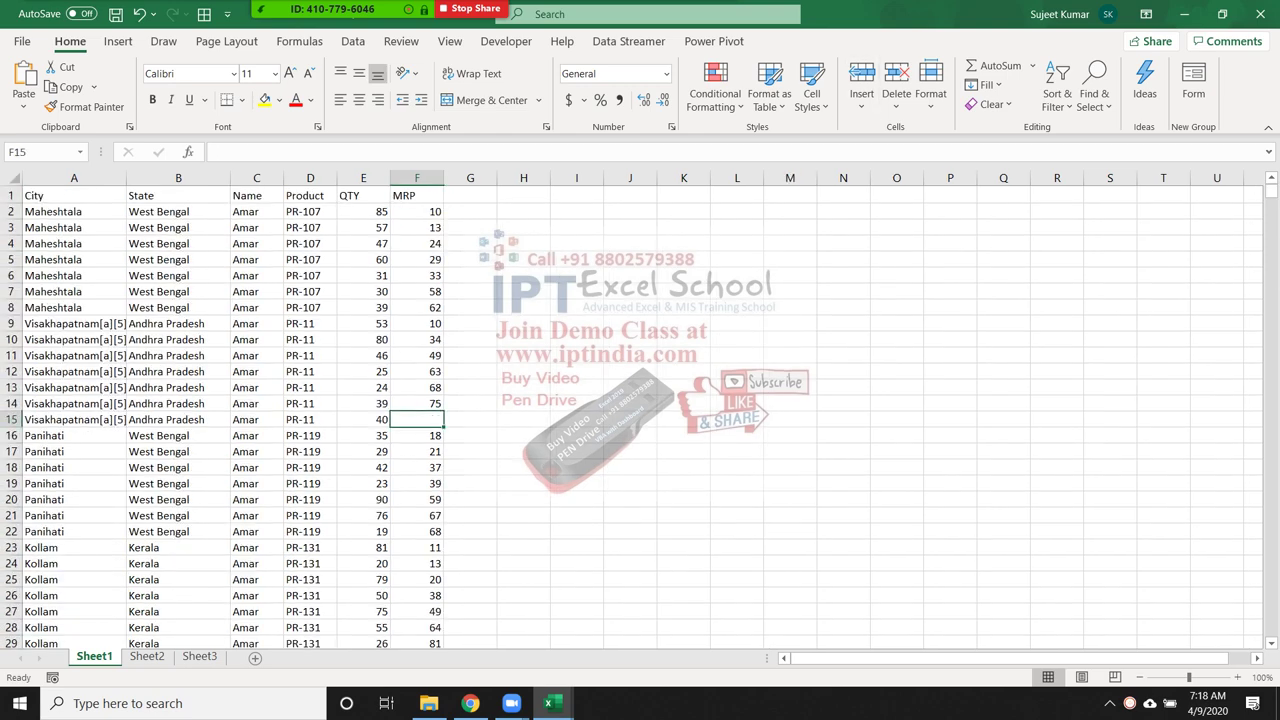
key(ctrl+Up)
key(ctrl+Up)
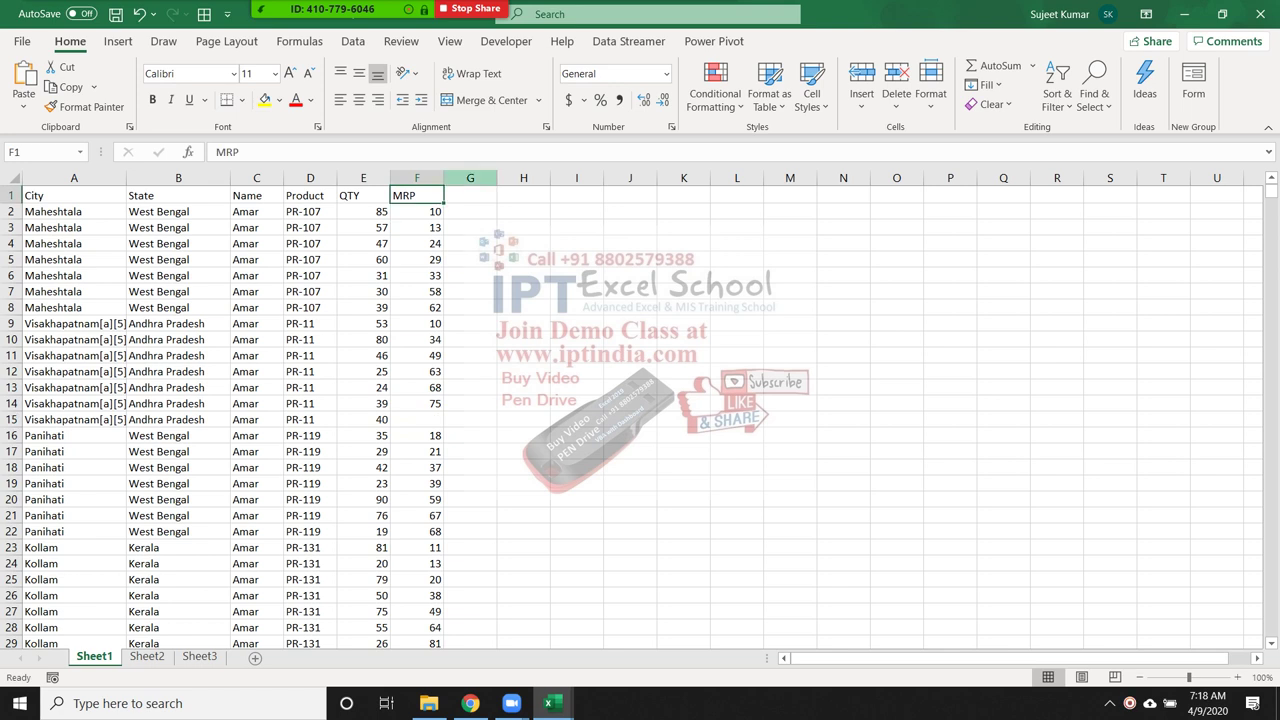
key(ctrl+Down)
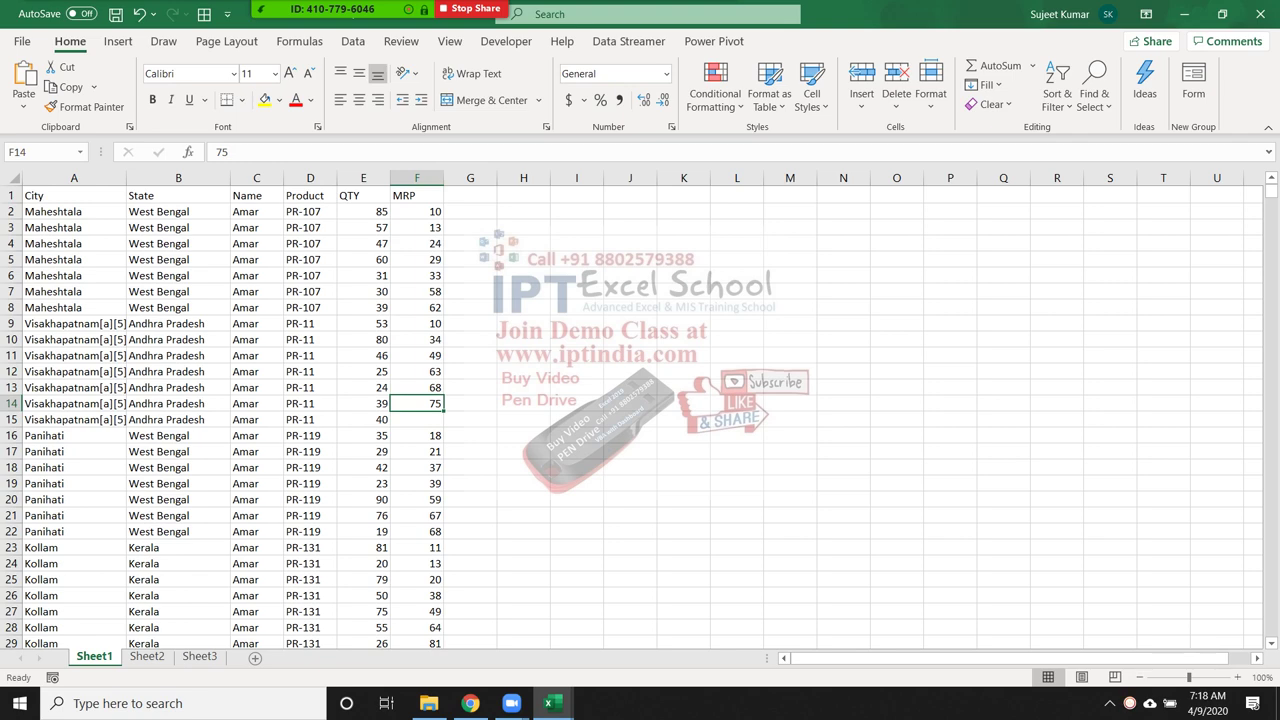
key(Down)
- Jump to the table's edges with Ctrl+arrow keys, ending at A1
key(ctrl+Down)
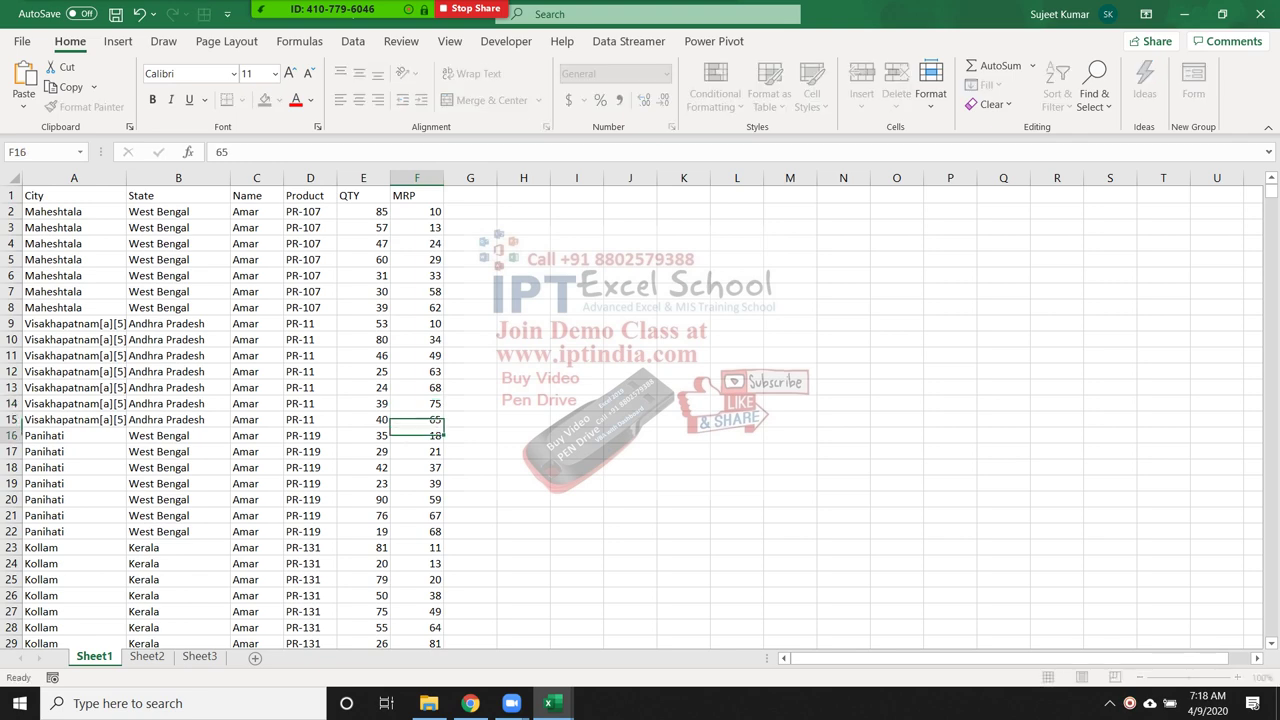
key(ctrl+Down)
key(ctrl+Up)
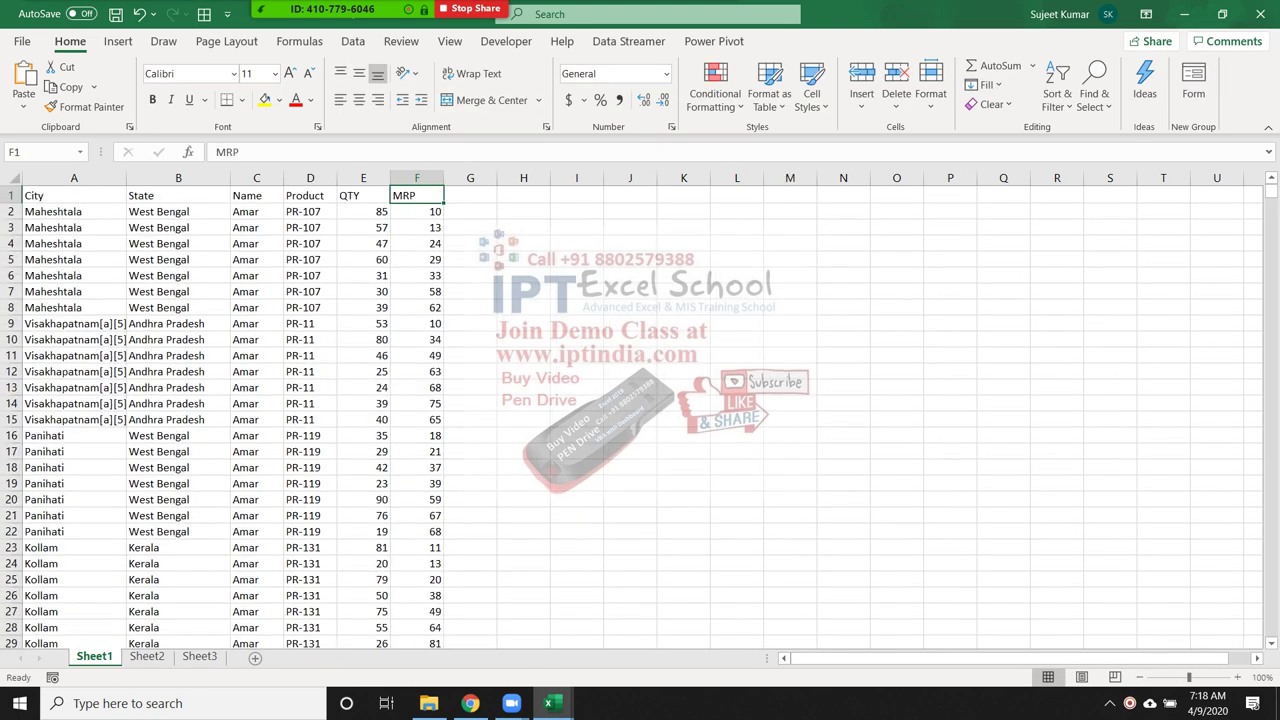
key(Left)
key(ctrl+Left)
key(ctrl+Down)
key(Right)
key(Right)
key(Right)
key(Right)
key(ctrl+Up)
key(ctrl+Left)
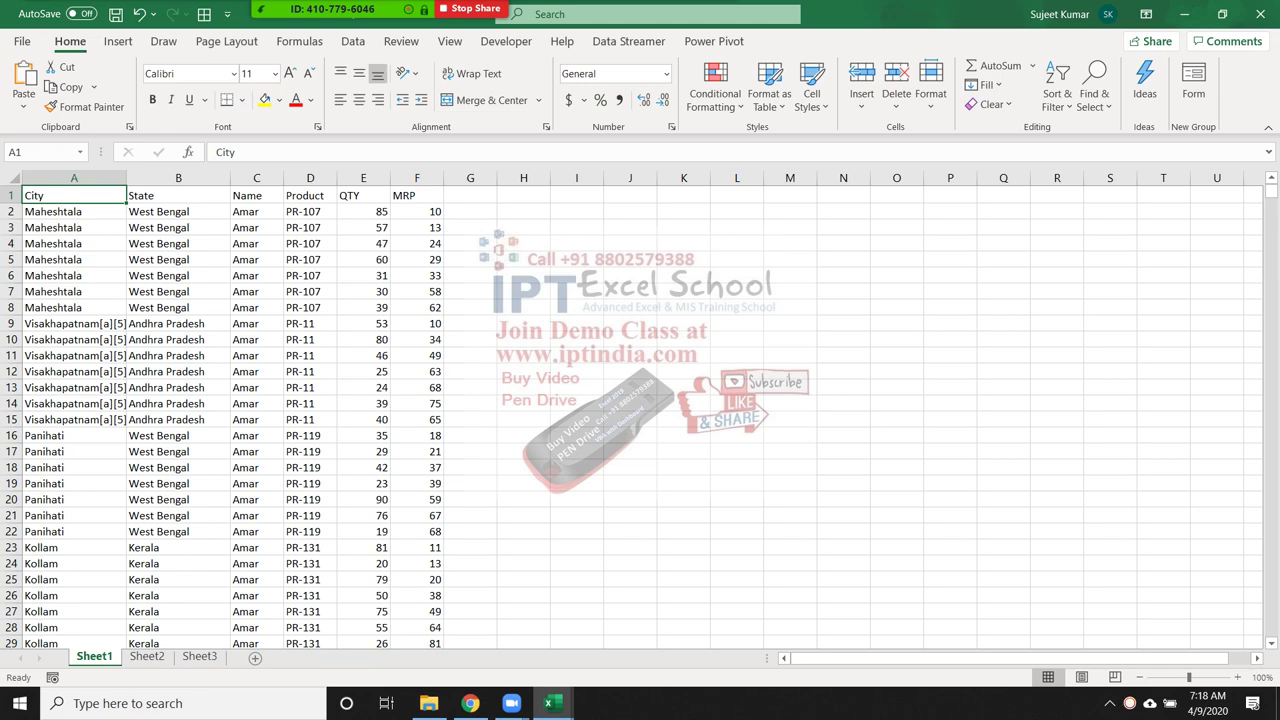
key(ctrl+shift+Right)
key(ctrl+shift+Down)
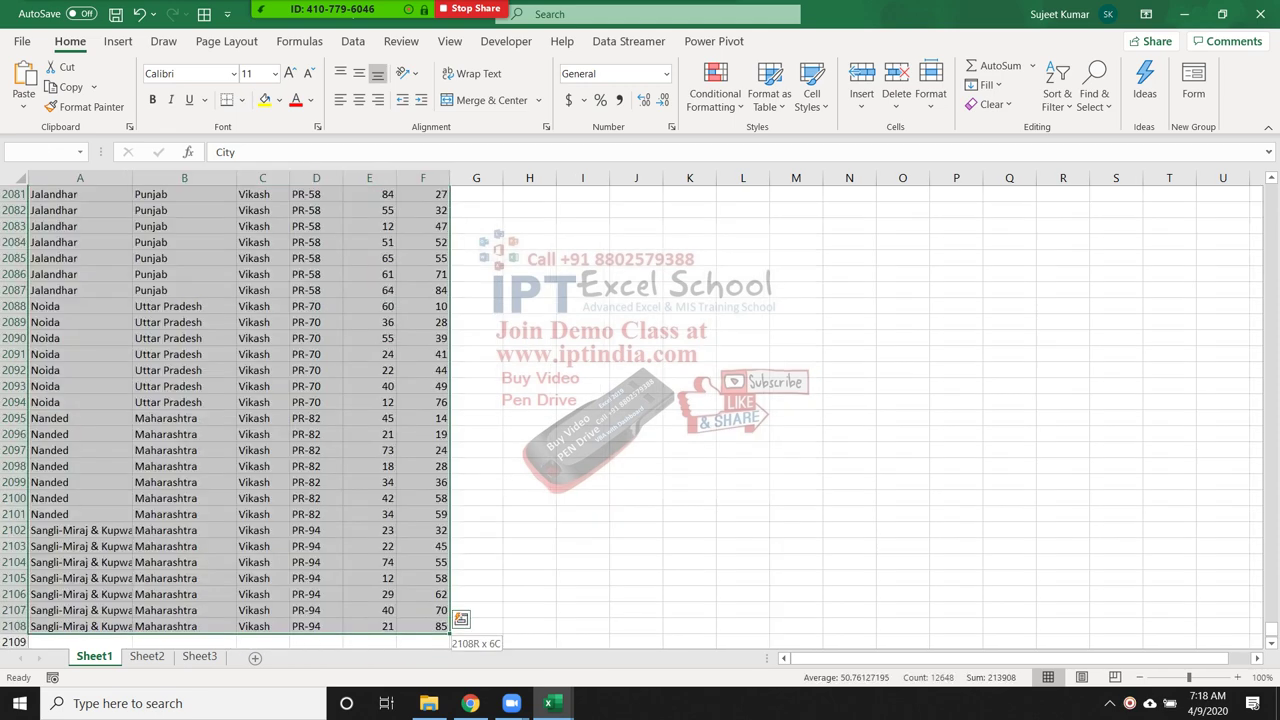
key(ctrl+Home)
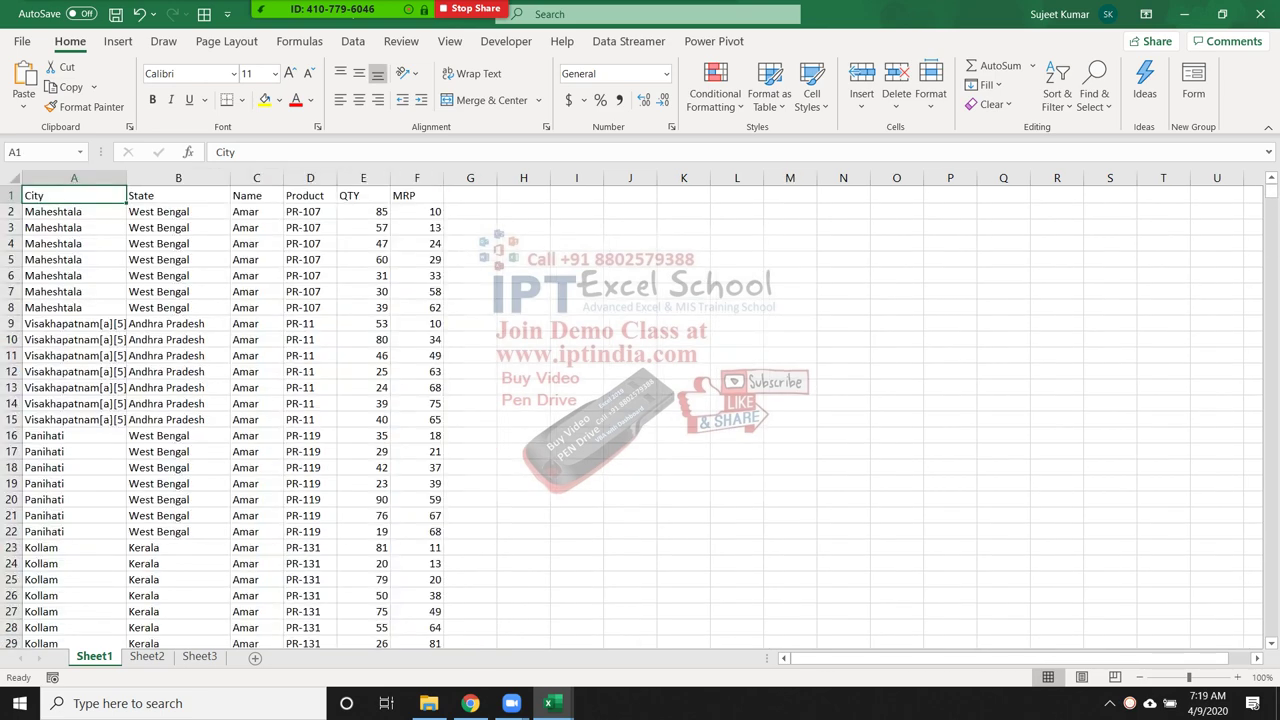
key(ctrl+shift+Down)
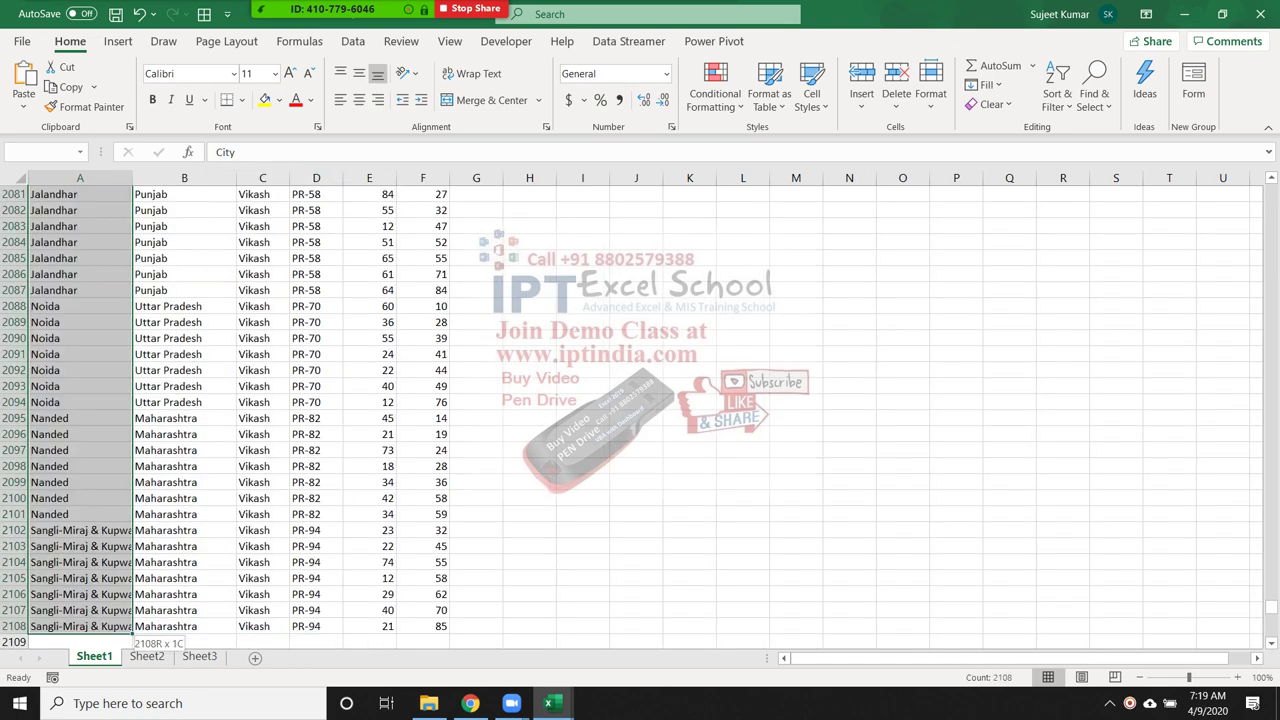
key(ctrl+Home)
key(ctrl+shift+Right)
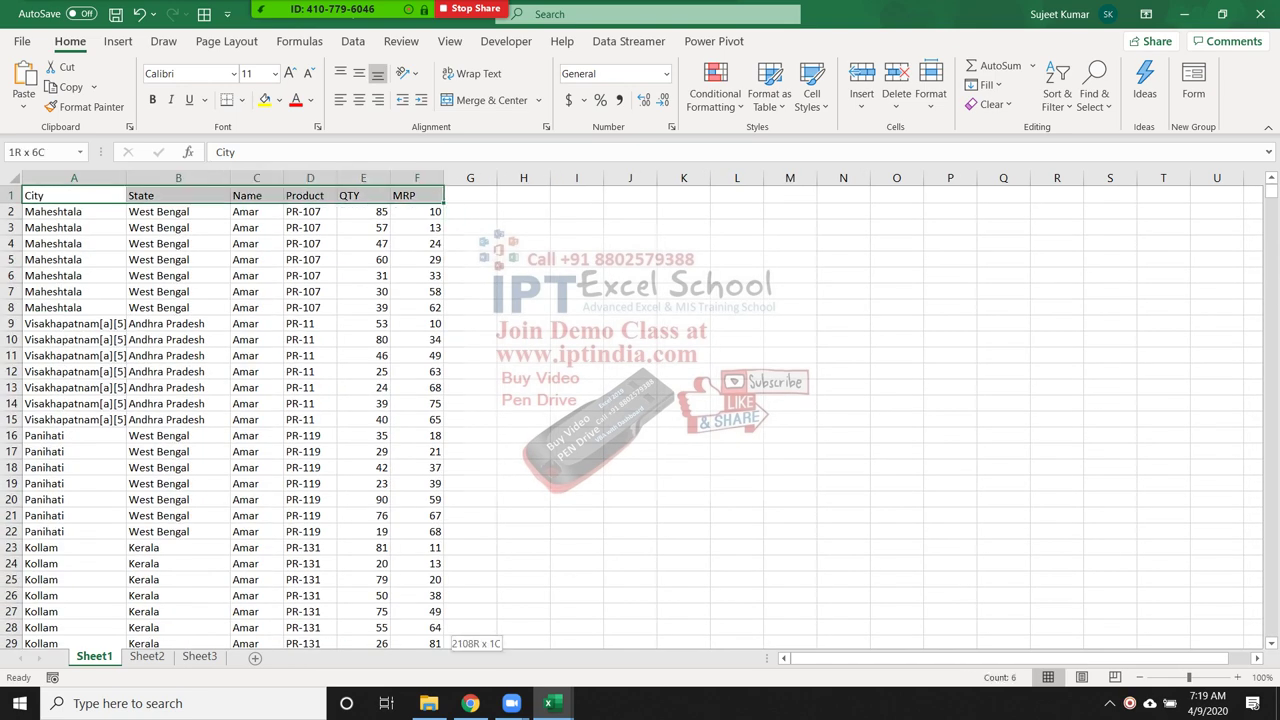
key(ctrl+shift+Down)
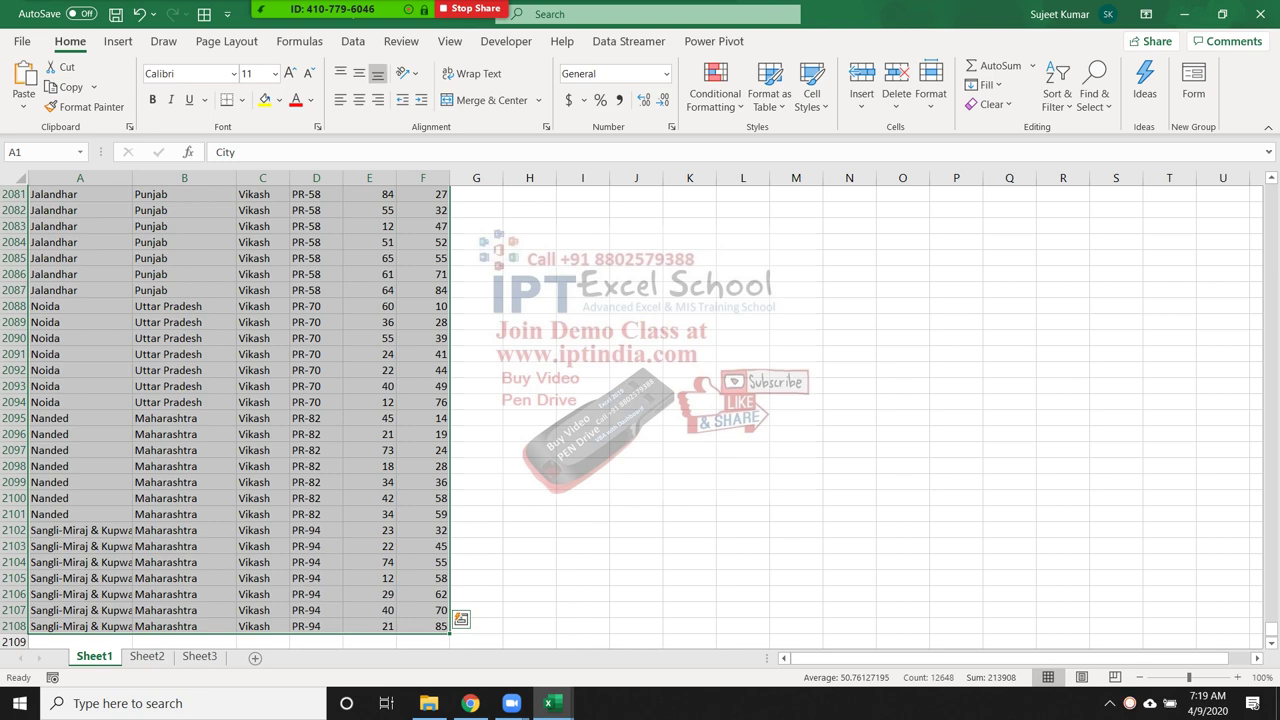
key(ctrl+Home)
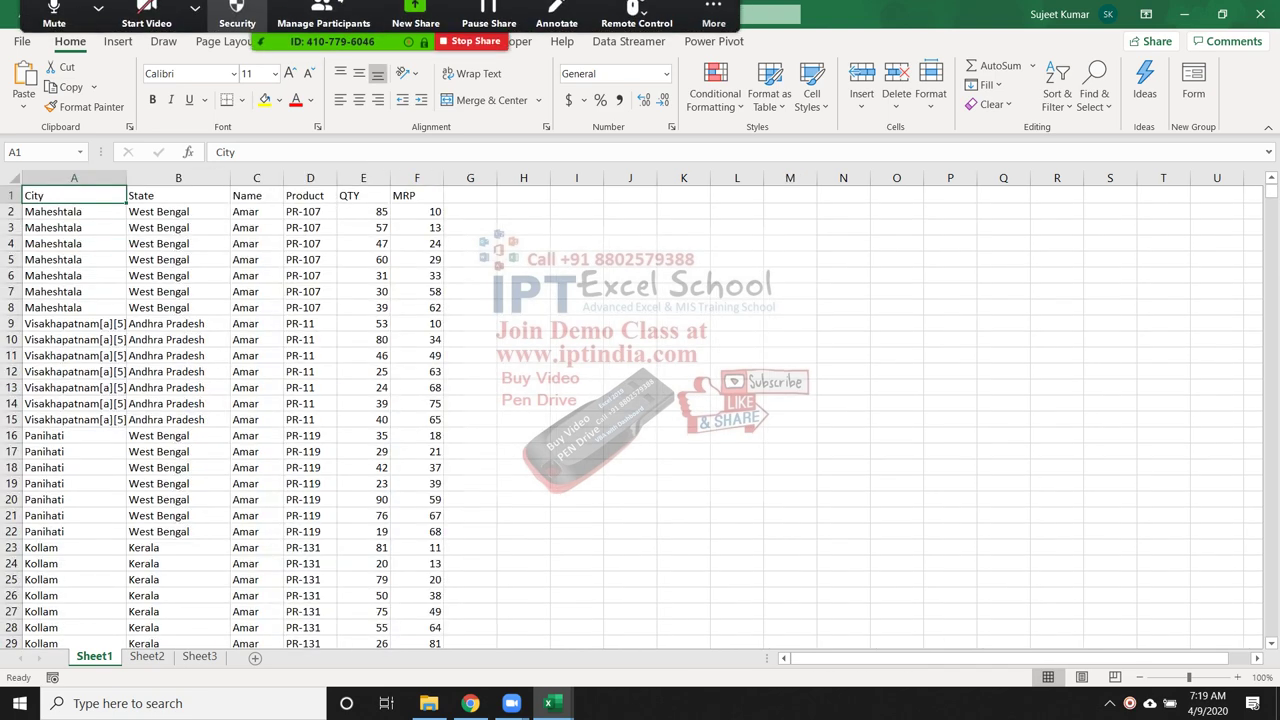
click(318, 28)
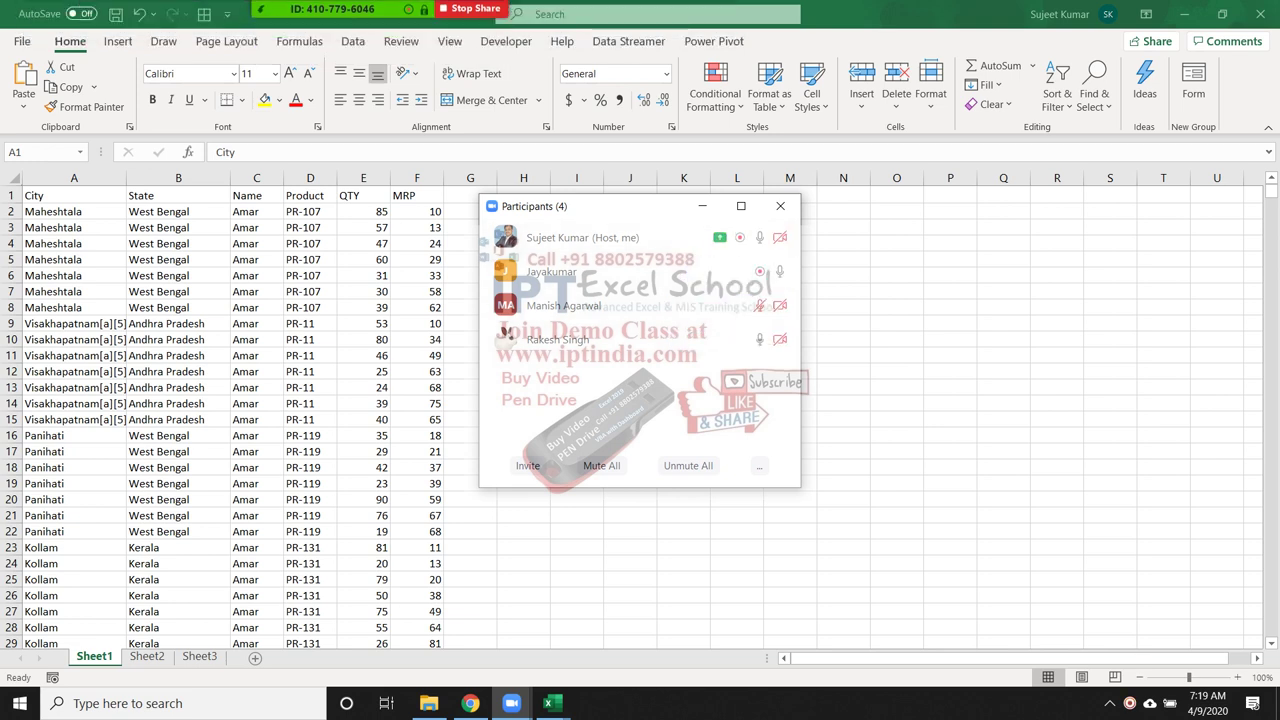
click(780, 205)
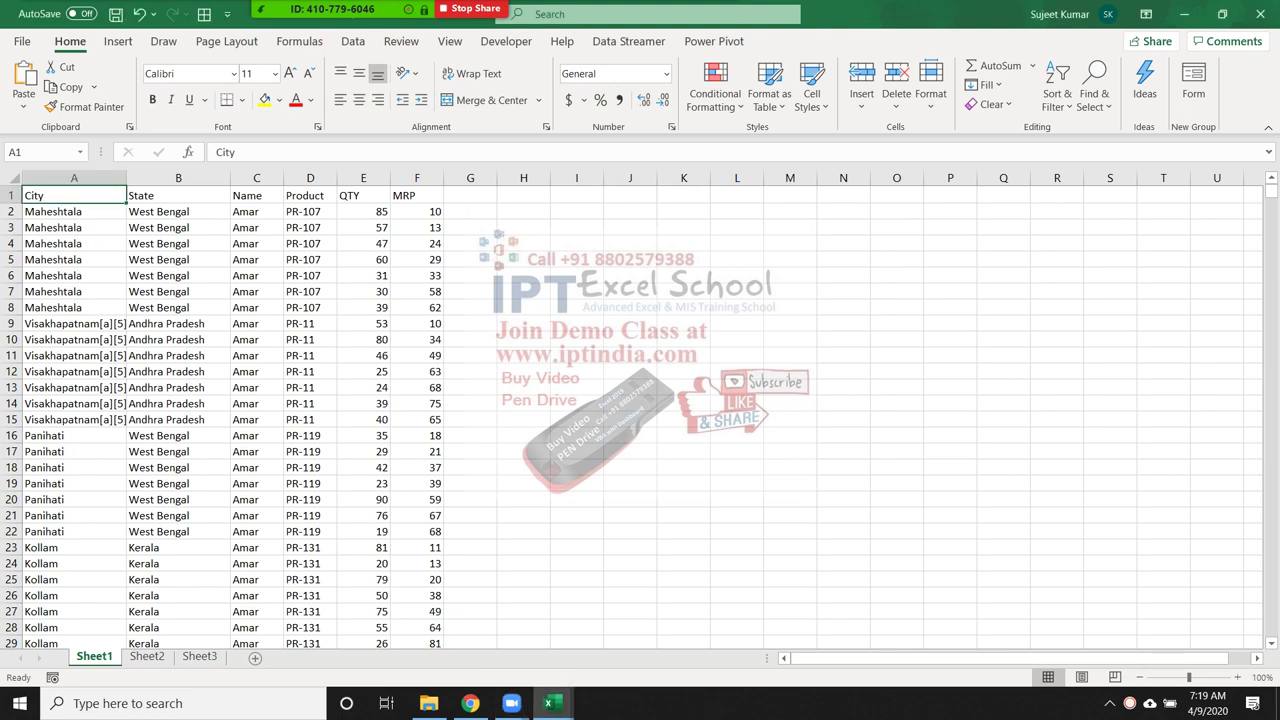
- Select A1:D20, clear it, then select the full range A1:F2108 with Ctrl+A
drag(74, 195, 310, 499)
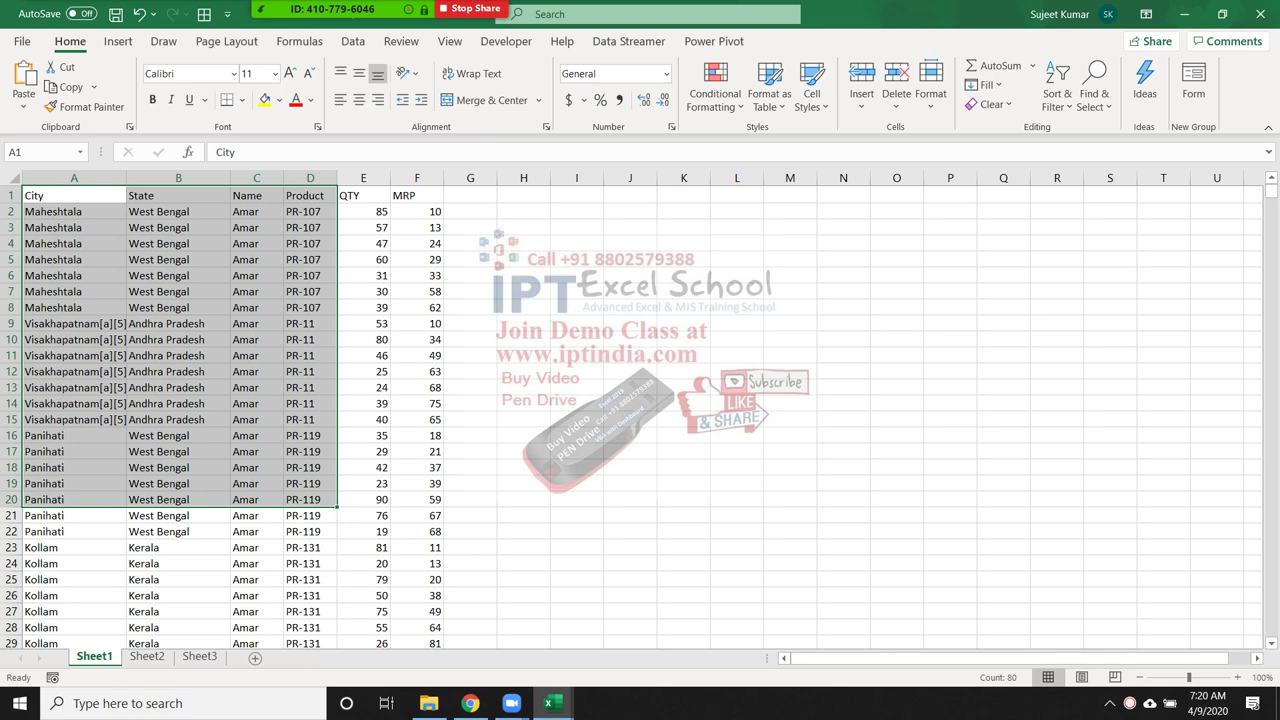
click(73, 195)
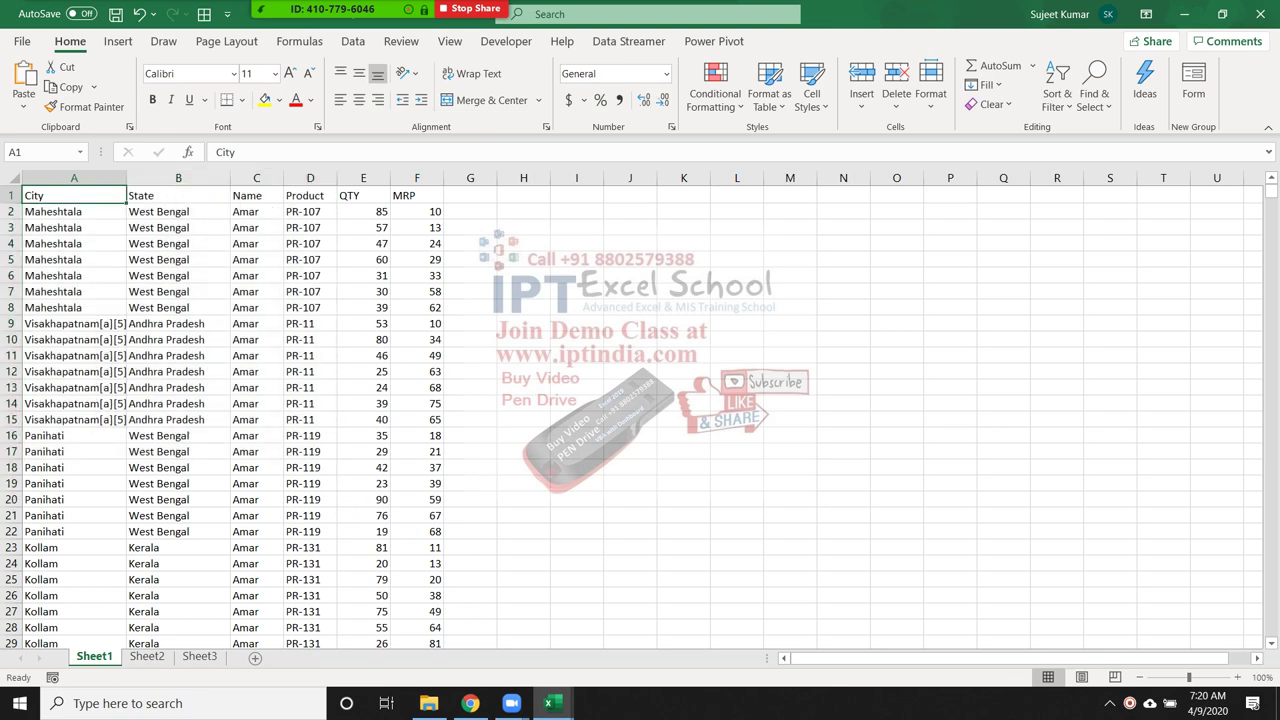
drag(1271, 191, 1271, 628)
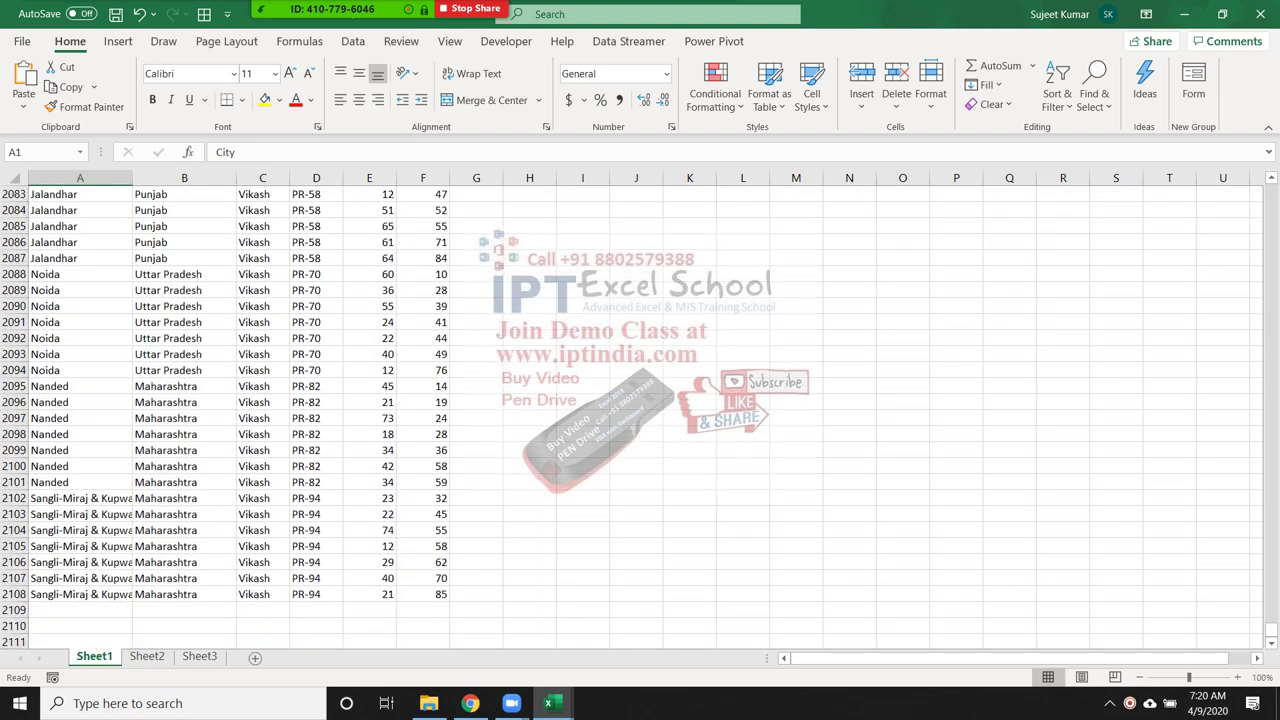
shift+click(430, 594)
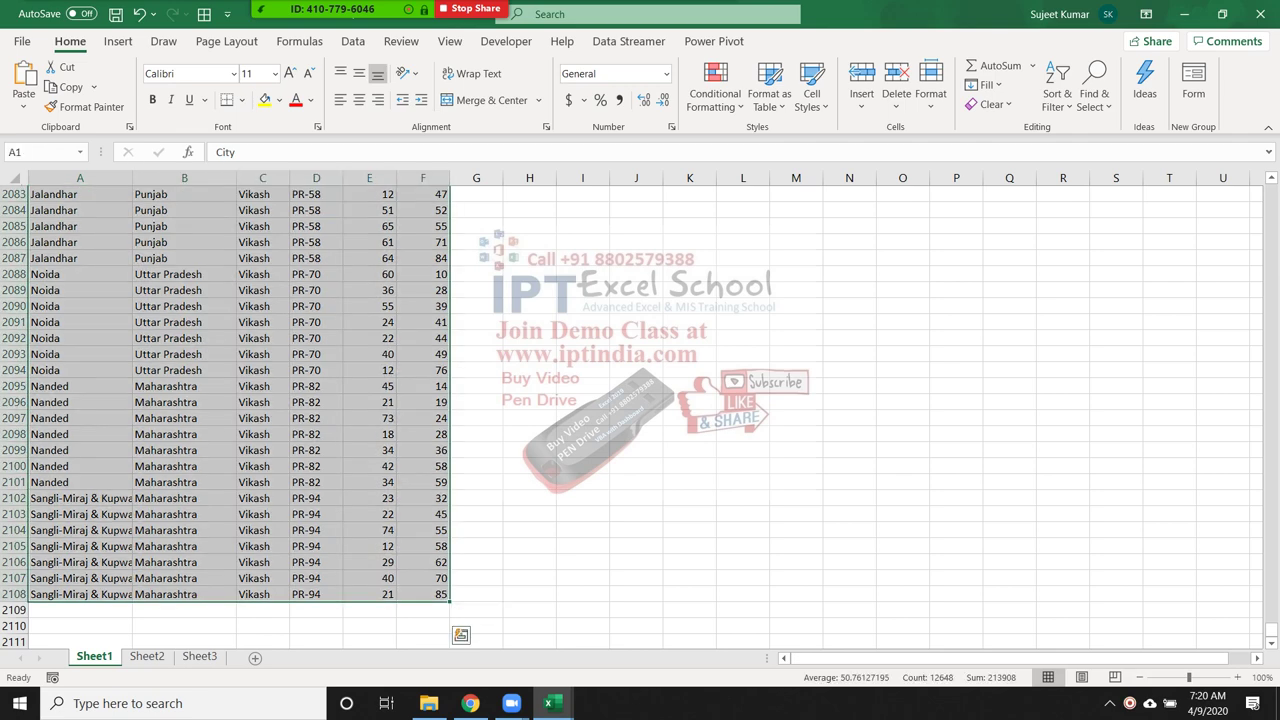
click(582, 593)
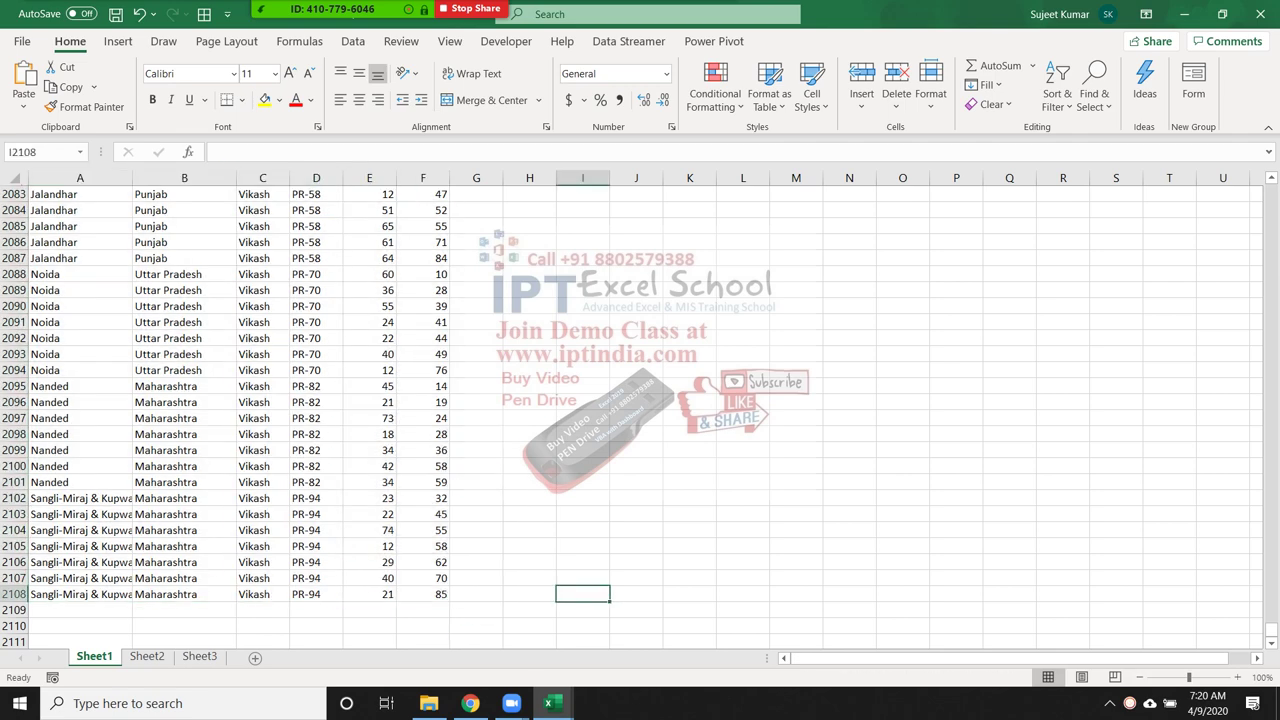
click(423, 594)
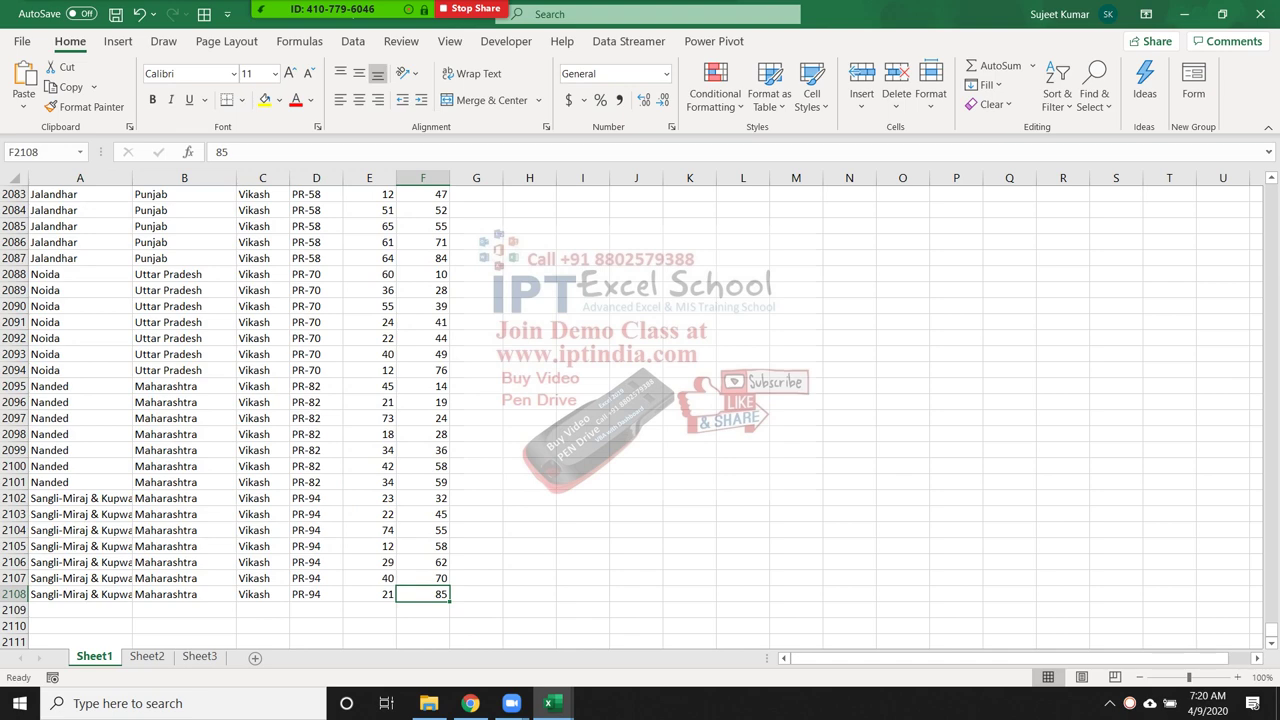
drag(1271, 630, 1271, 190)
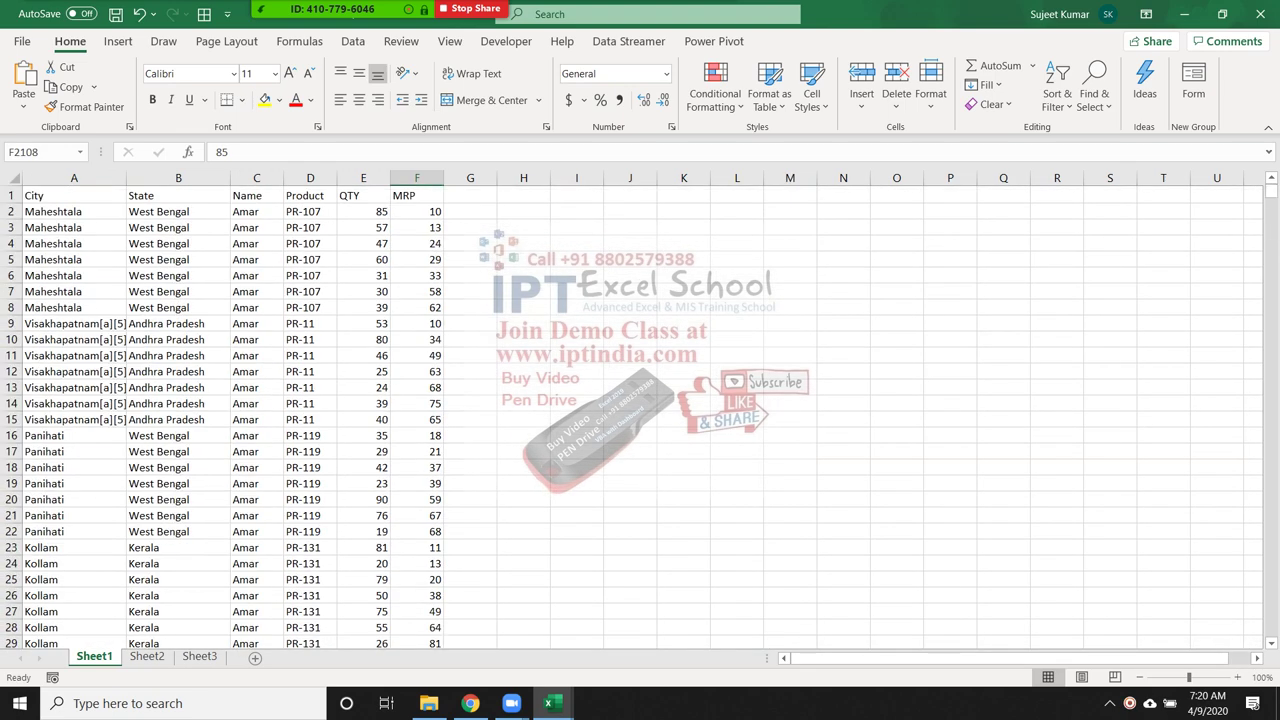
key(ctrl+a)
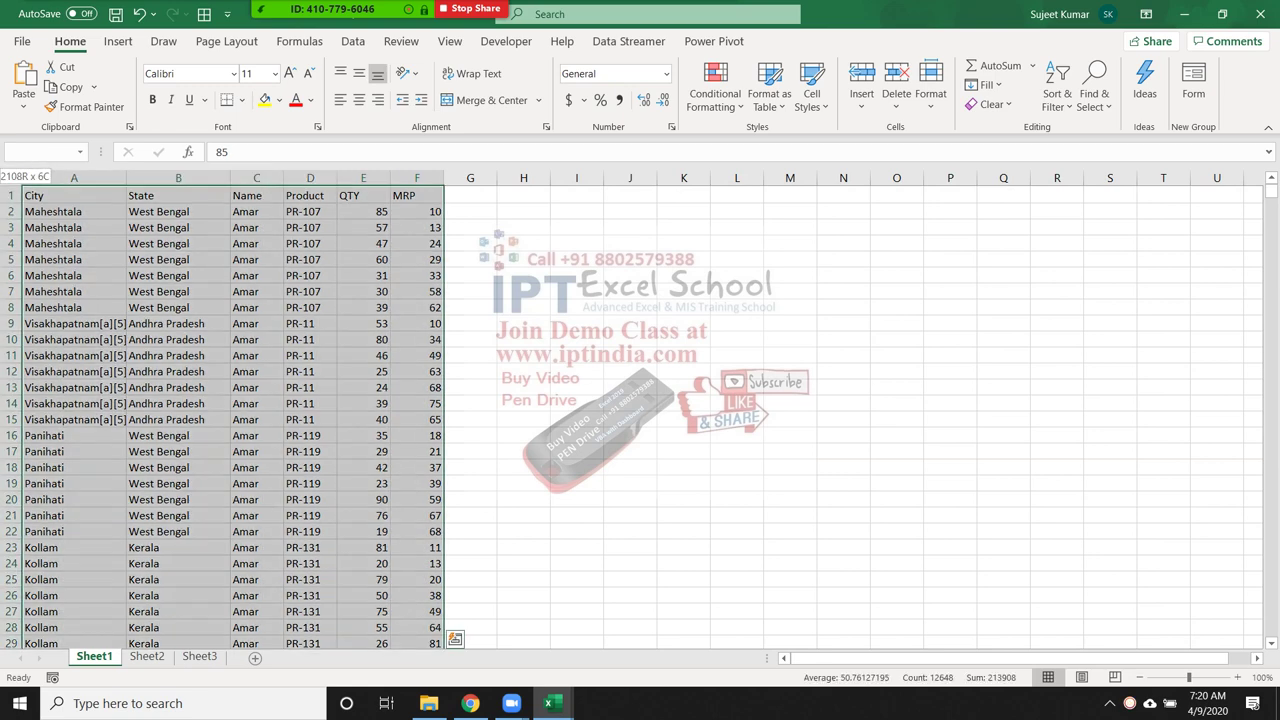
click(576, 243)
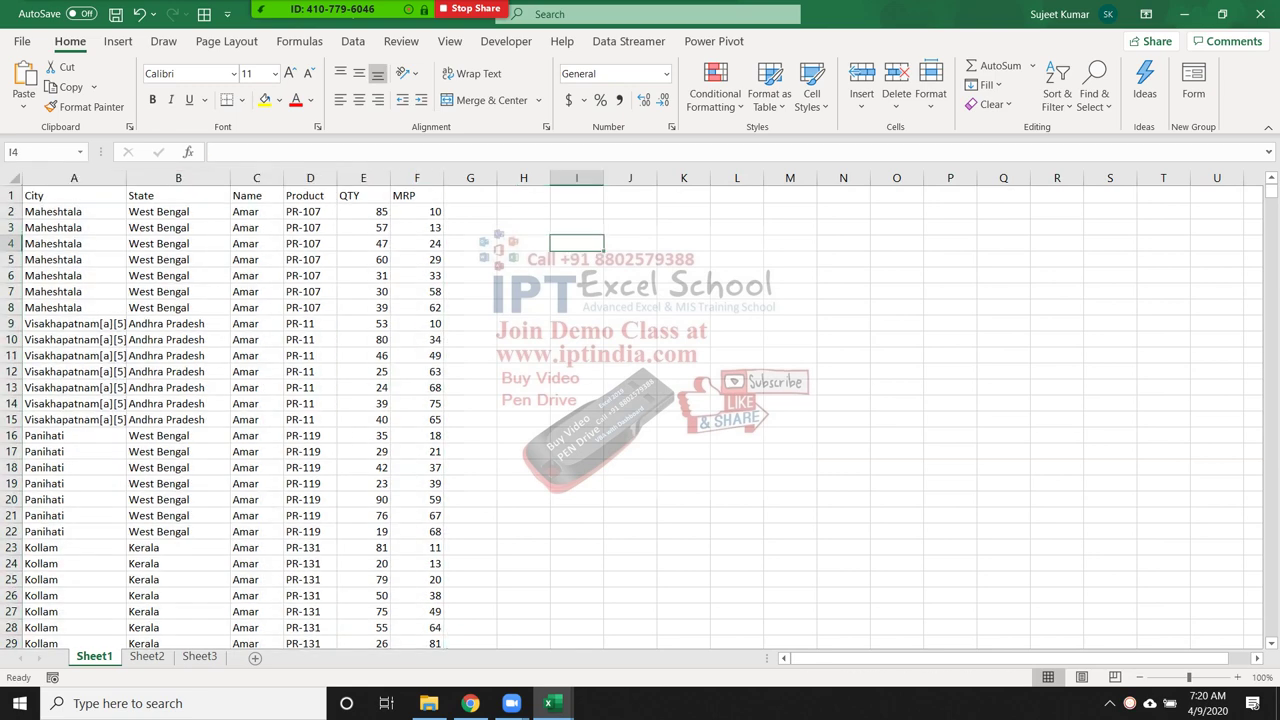
drag(576, 243, 843, 339)
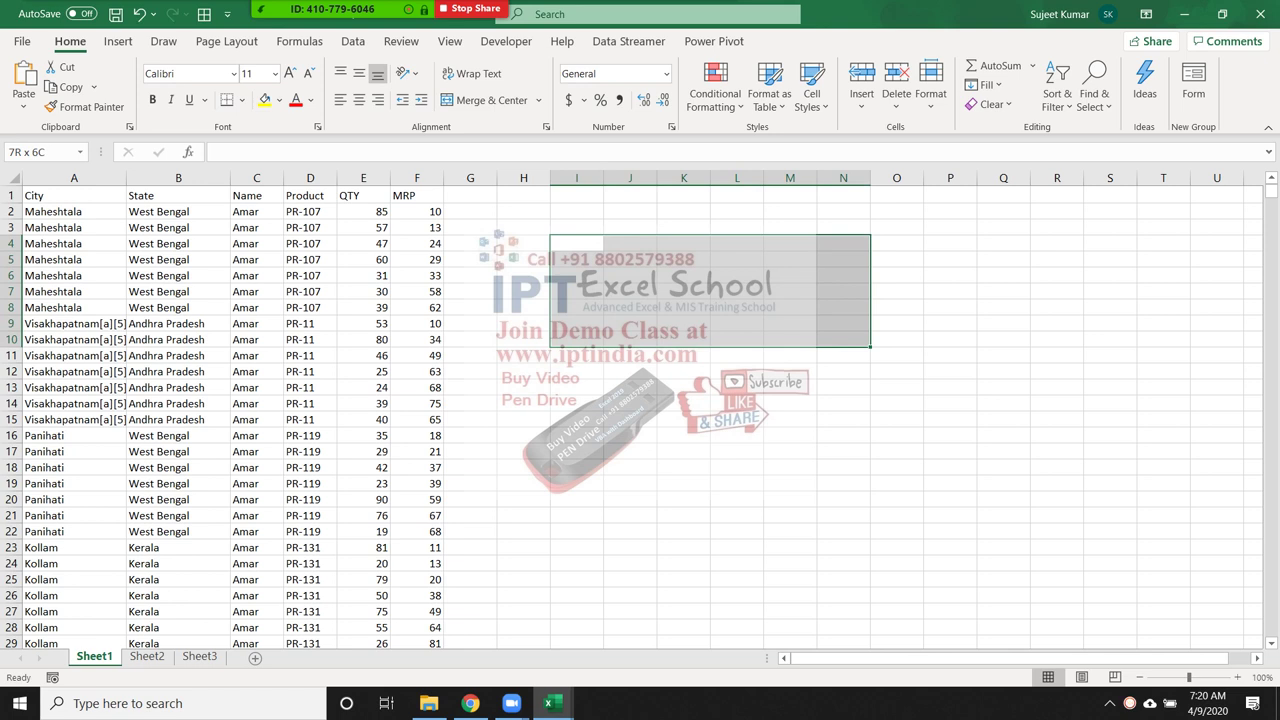
drag(1057, 259, 843, 419)
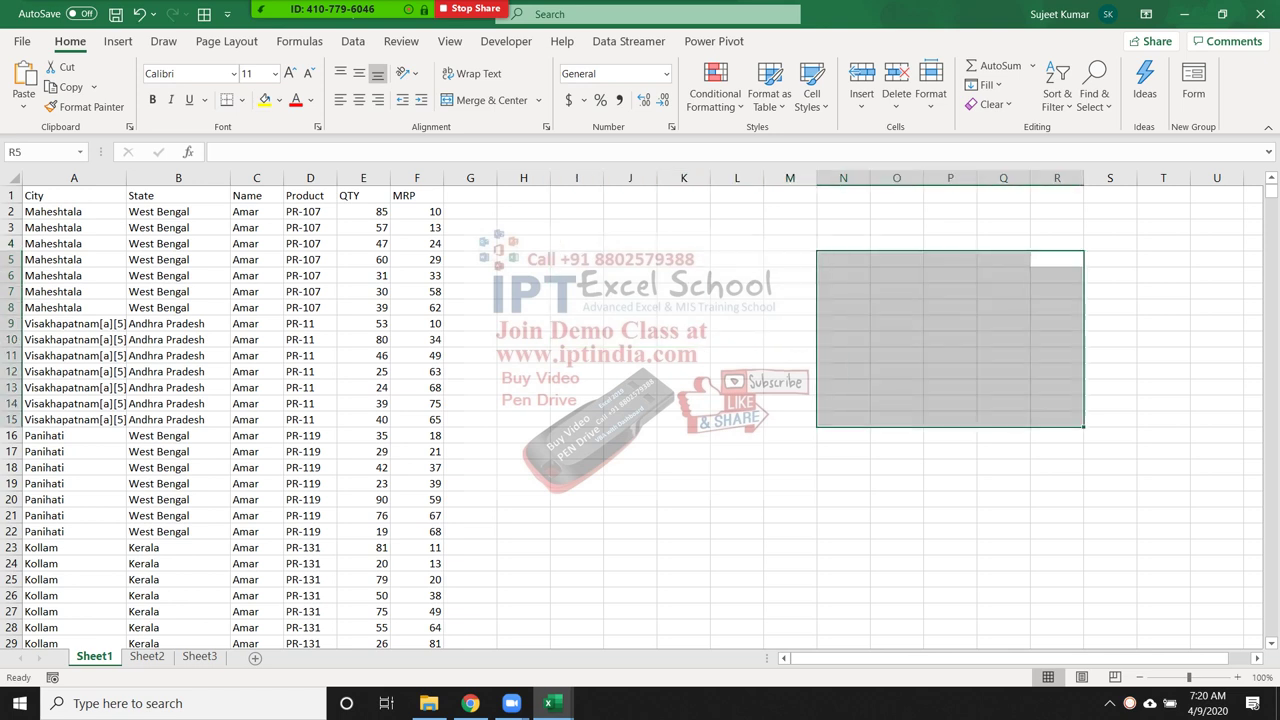
drag(576, 243, 843, 451)
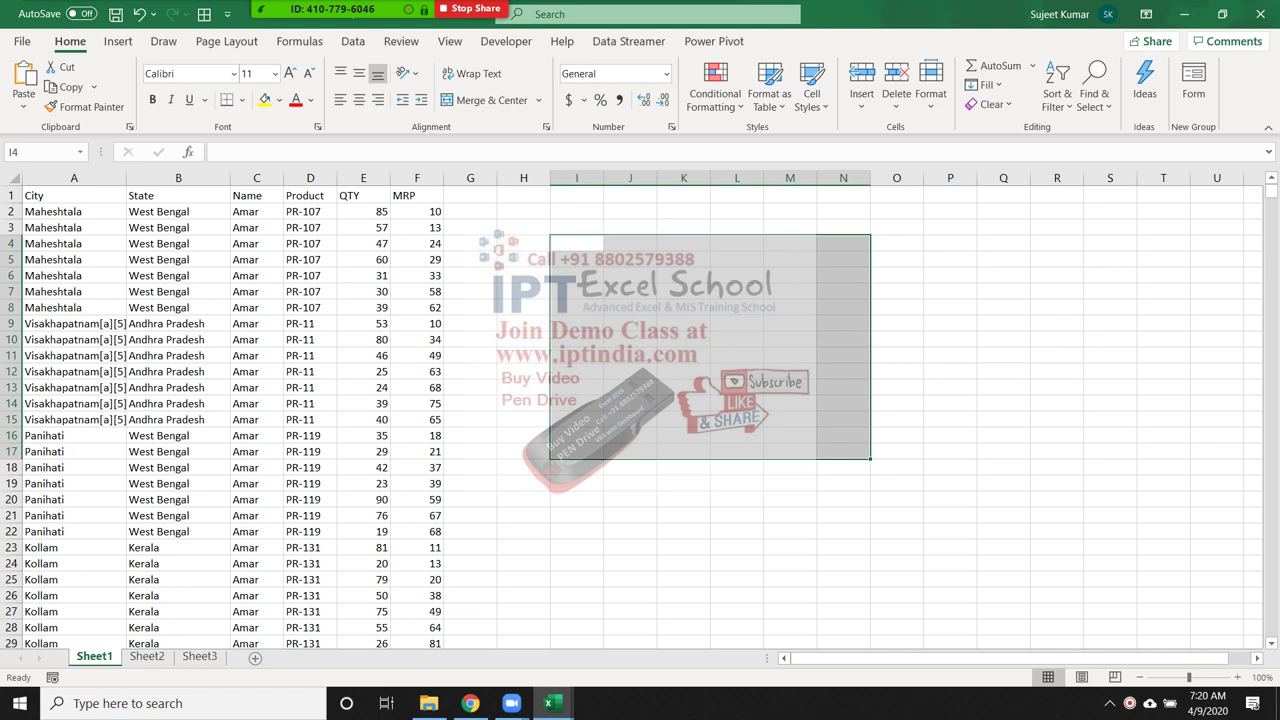
drag(950, 243, 790, 371)
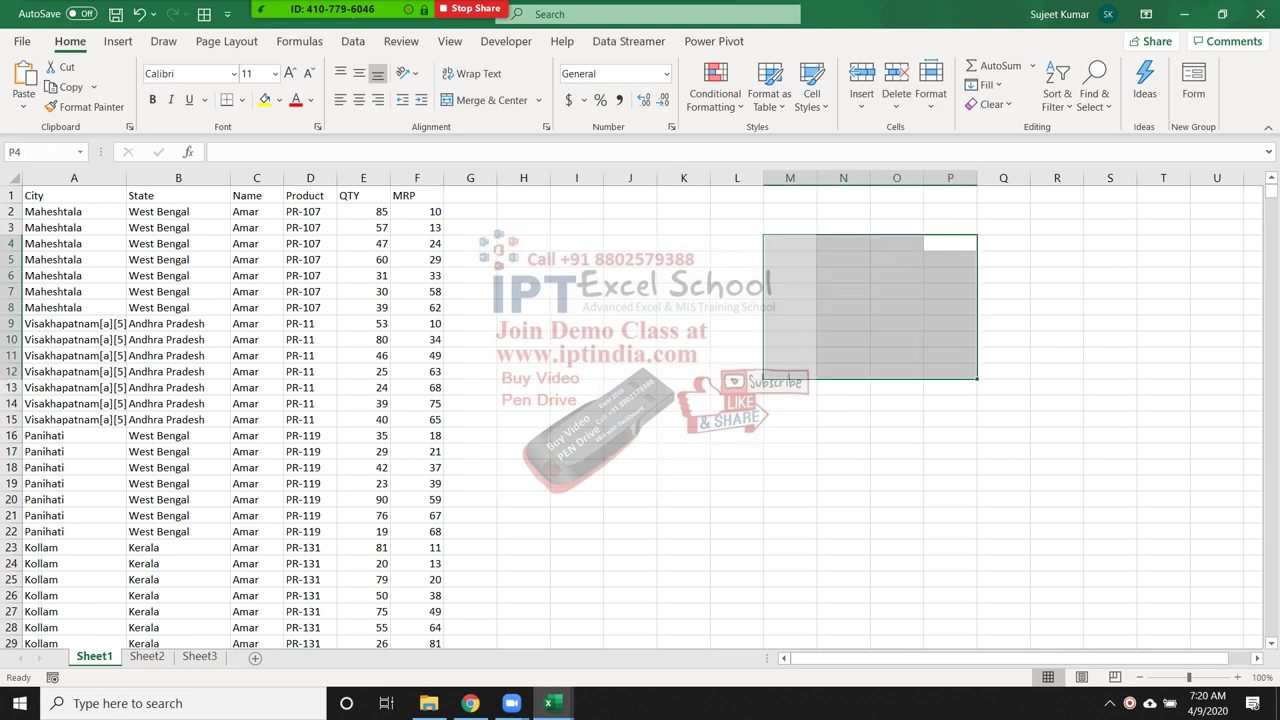
click(257, 211)
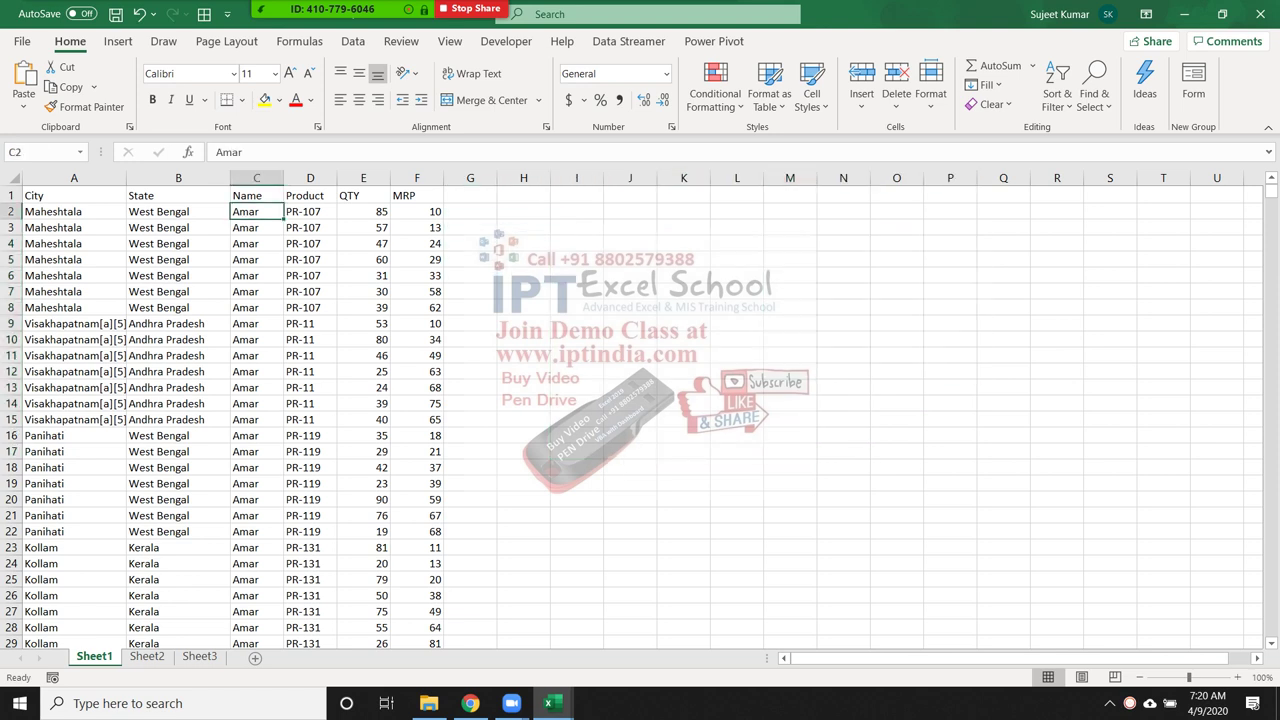
click(73, 211)
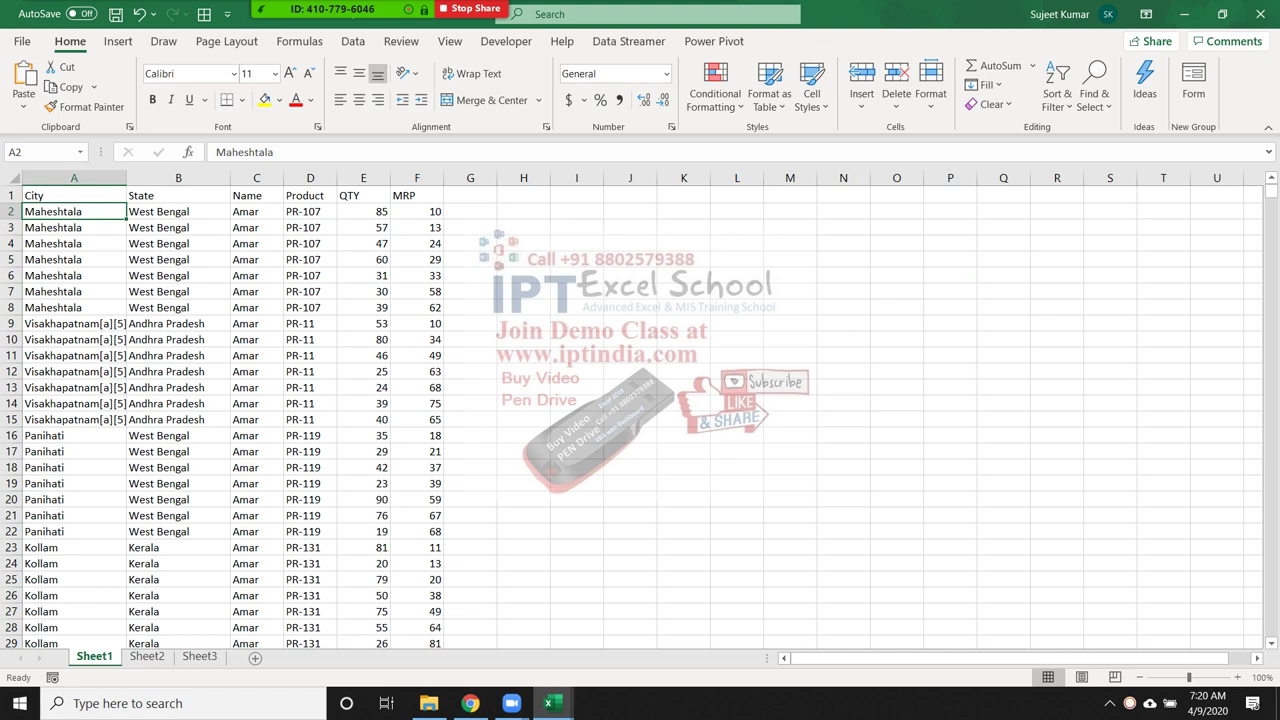
ctrl+click(257, 211)
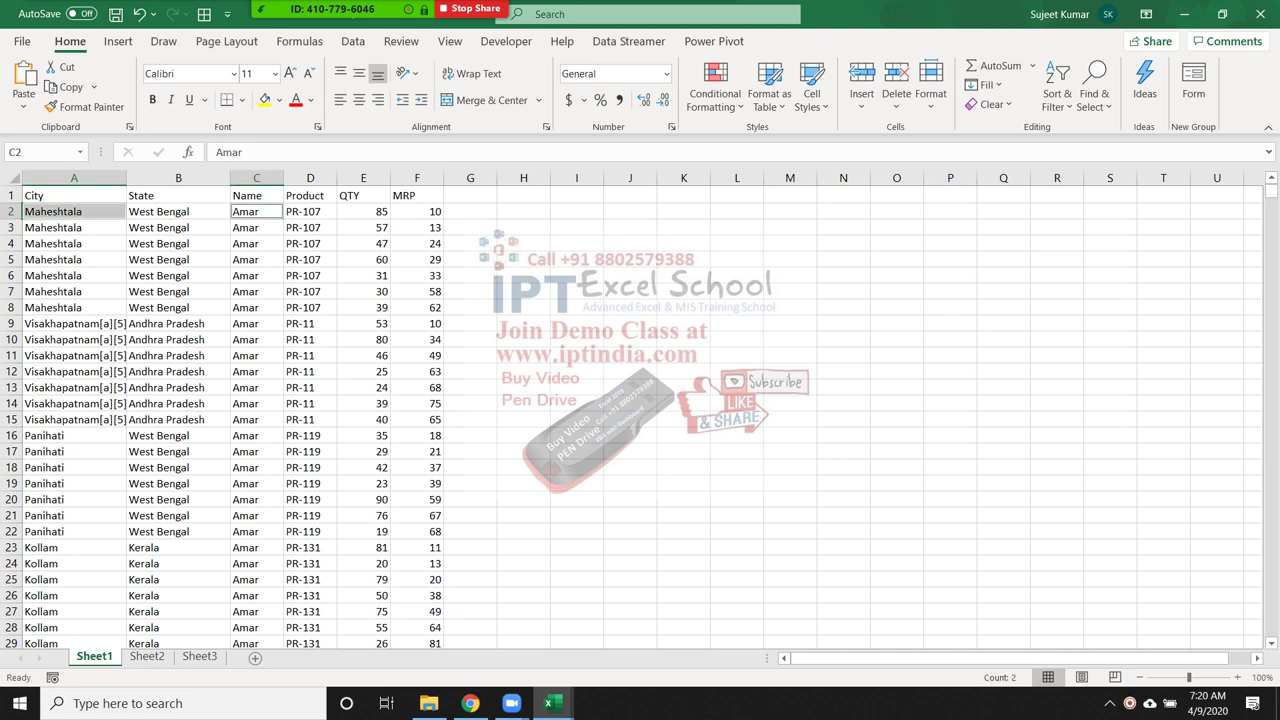
ctrl+click(417, 211)
ctrl+click(417, 275)
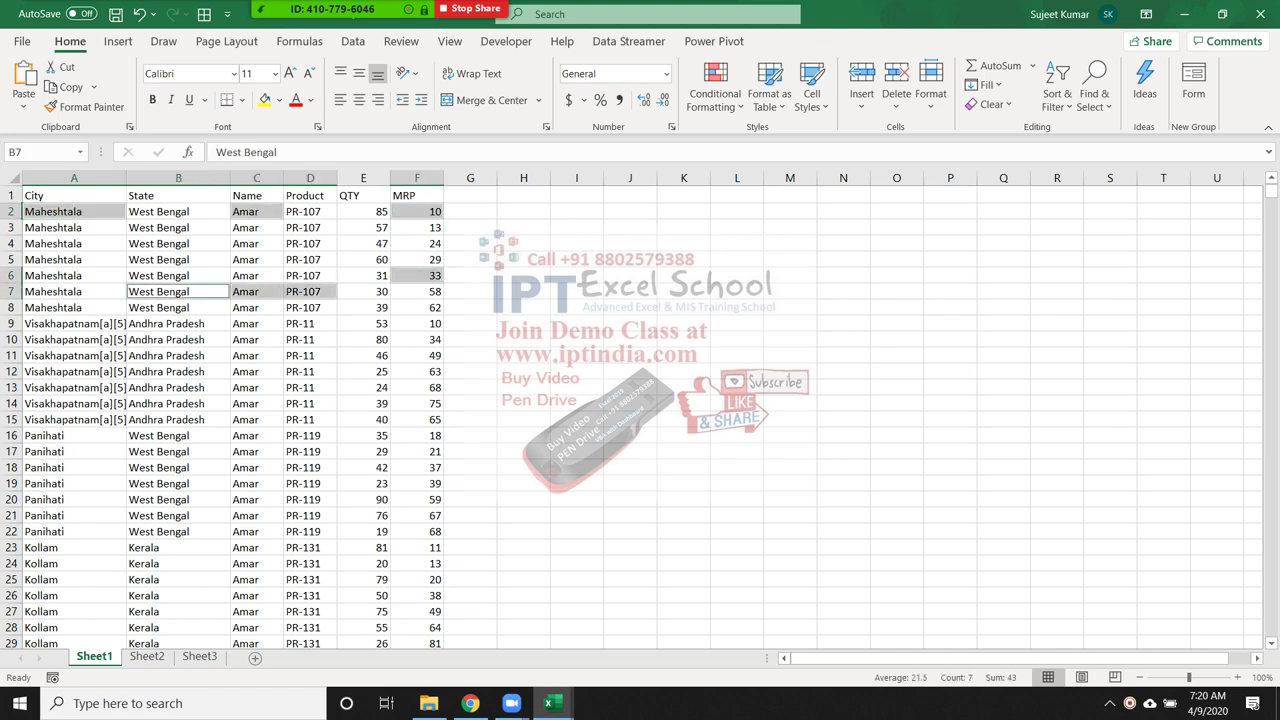
ctrl+drag(310, 291, 73, 291)
ctrl+click(73, 307)
ctrl+click(73, 339)
ctrl+click(178, 355)
drag(257, 355, 257, 371)
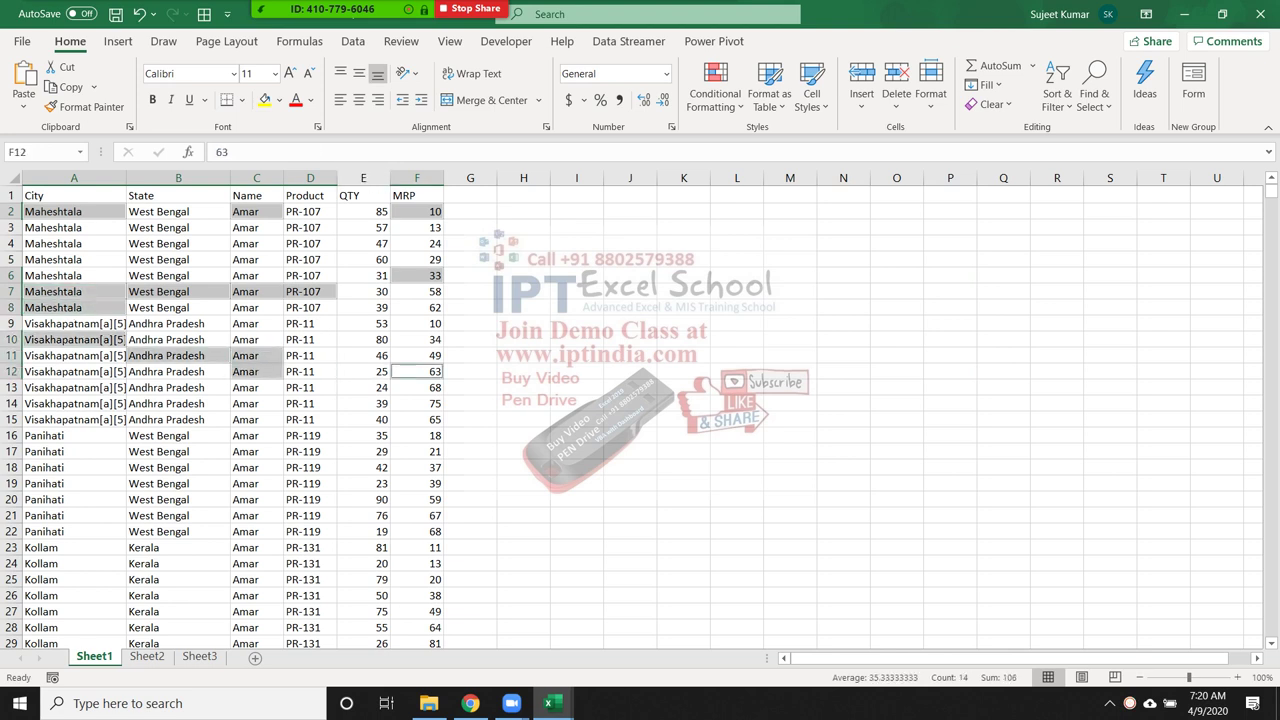
ctrl+click(417, 371)
ctrl+click(417, 323)
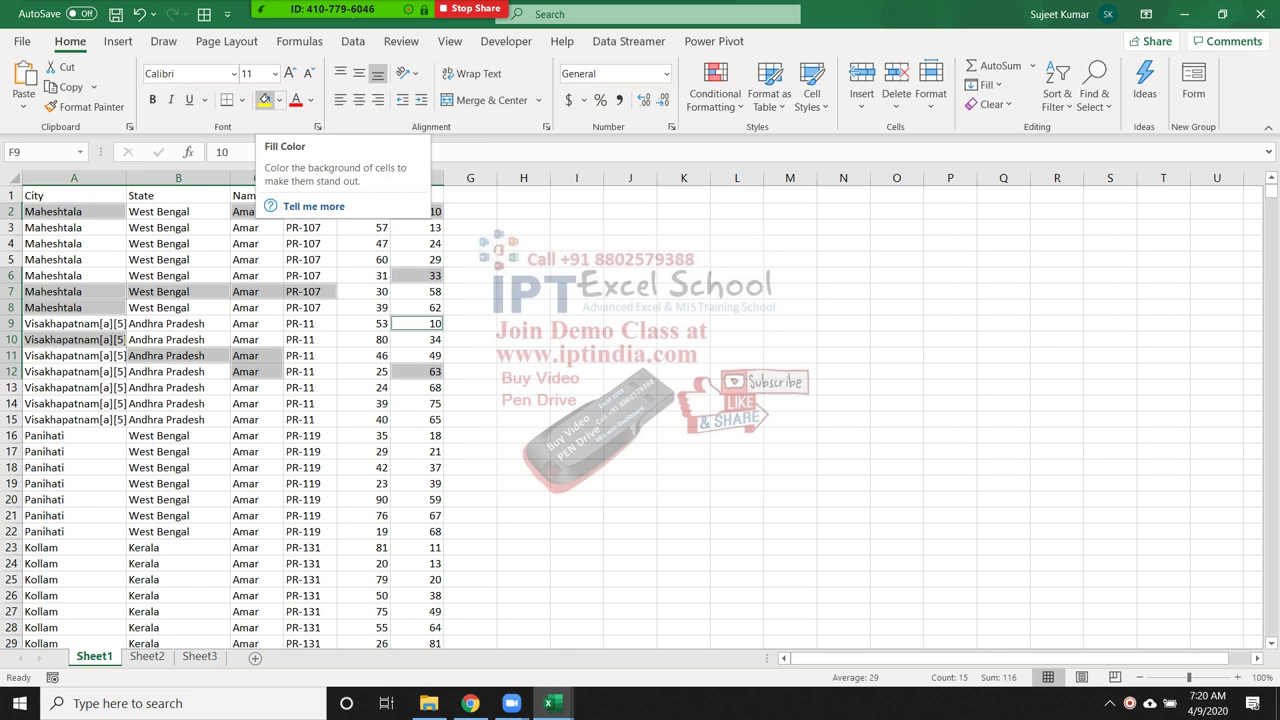
click(264, 99)
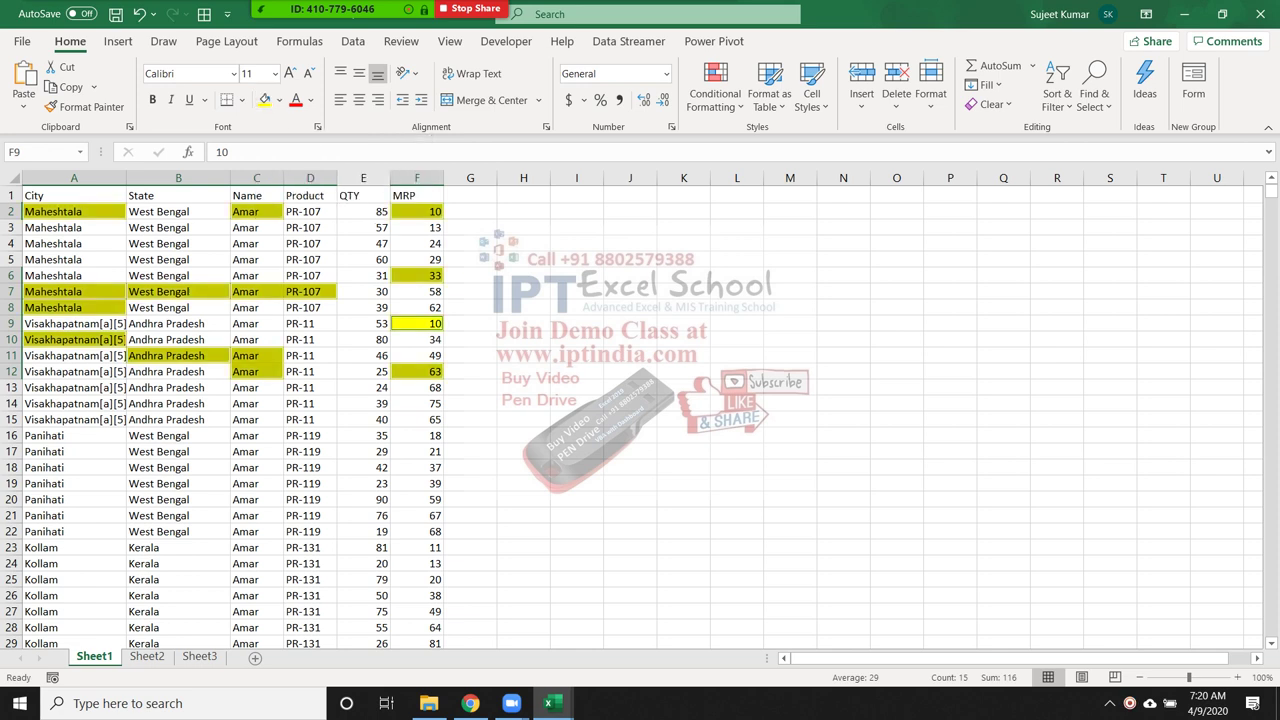
key(ctrl+z)
drag(363, 499, 363, 515)
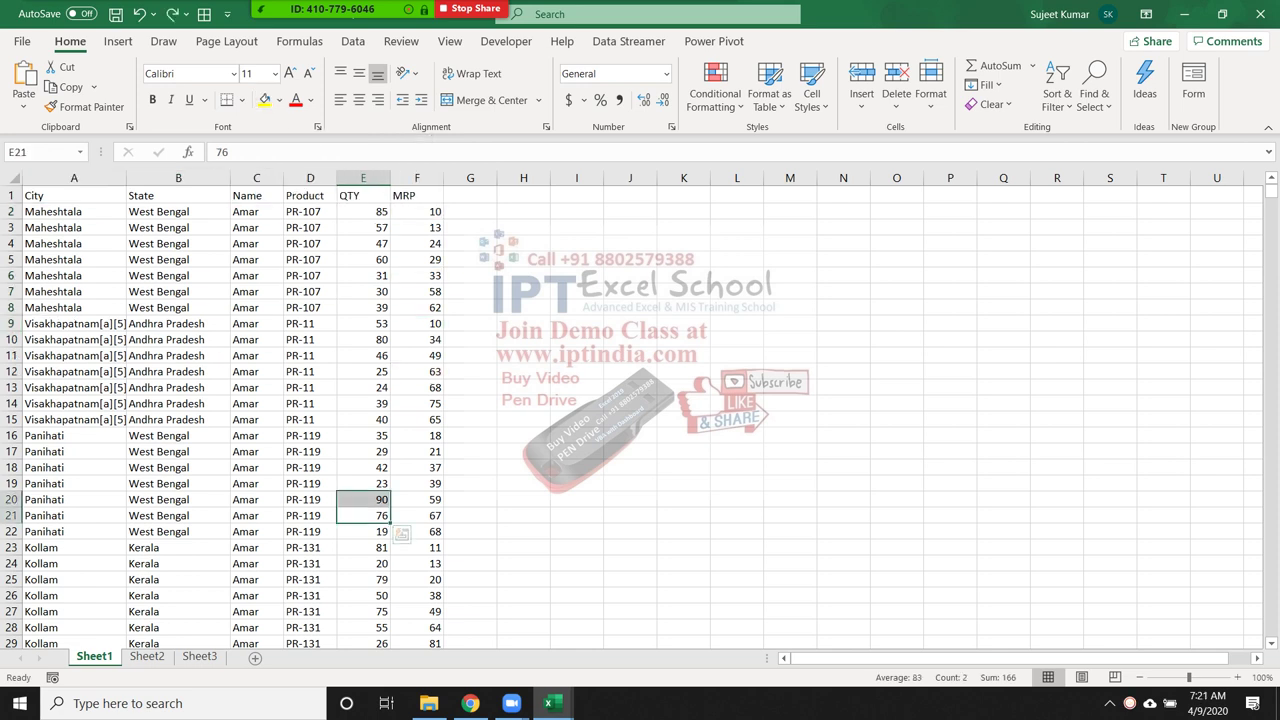
click(73, 211)
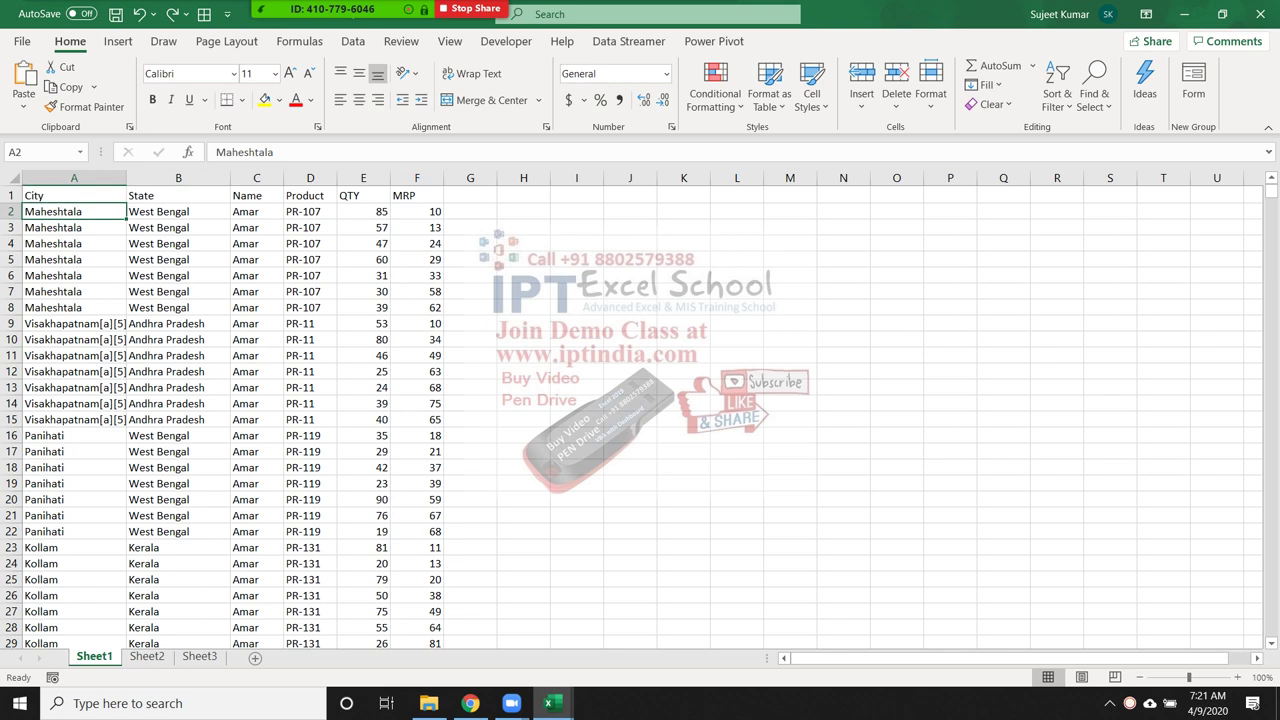
ctrl+click(256, 211)
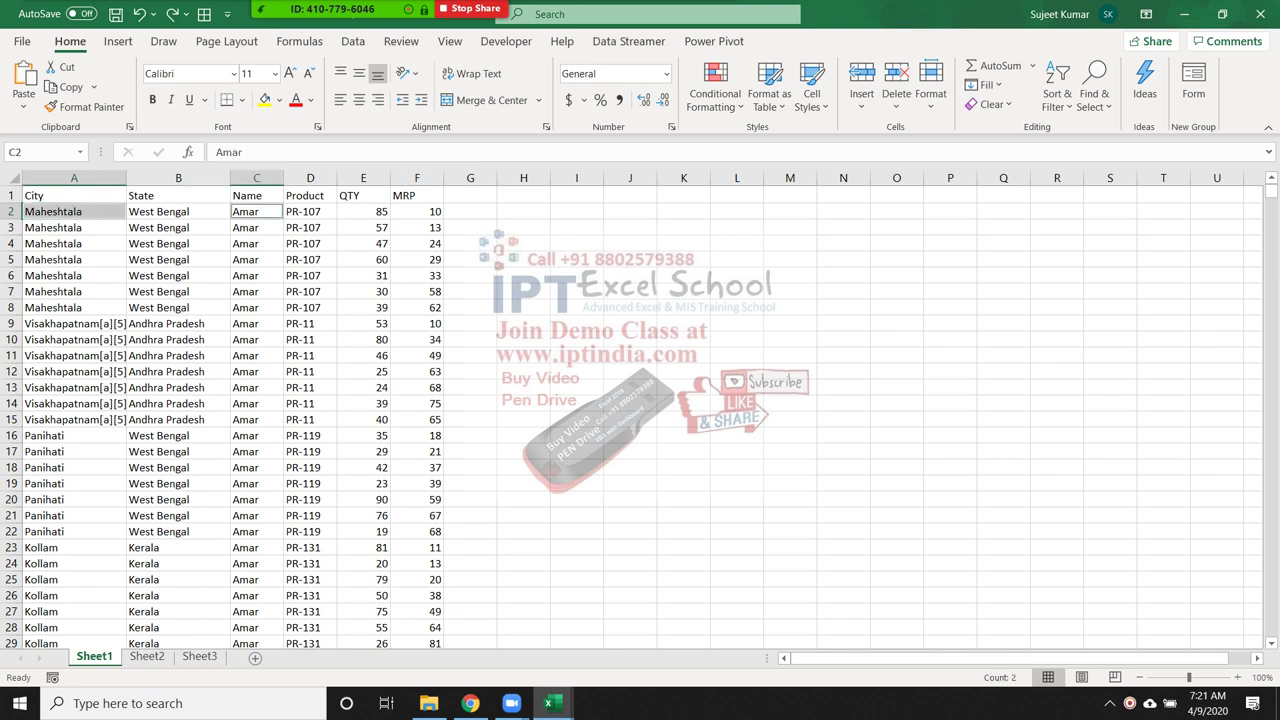
- Copy cells A2, C2, F2, A6, C6, F6 and paste them as a block at K4
ctrl+click(417, 211)
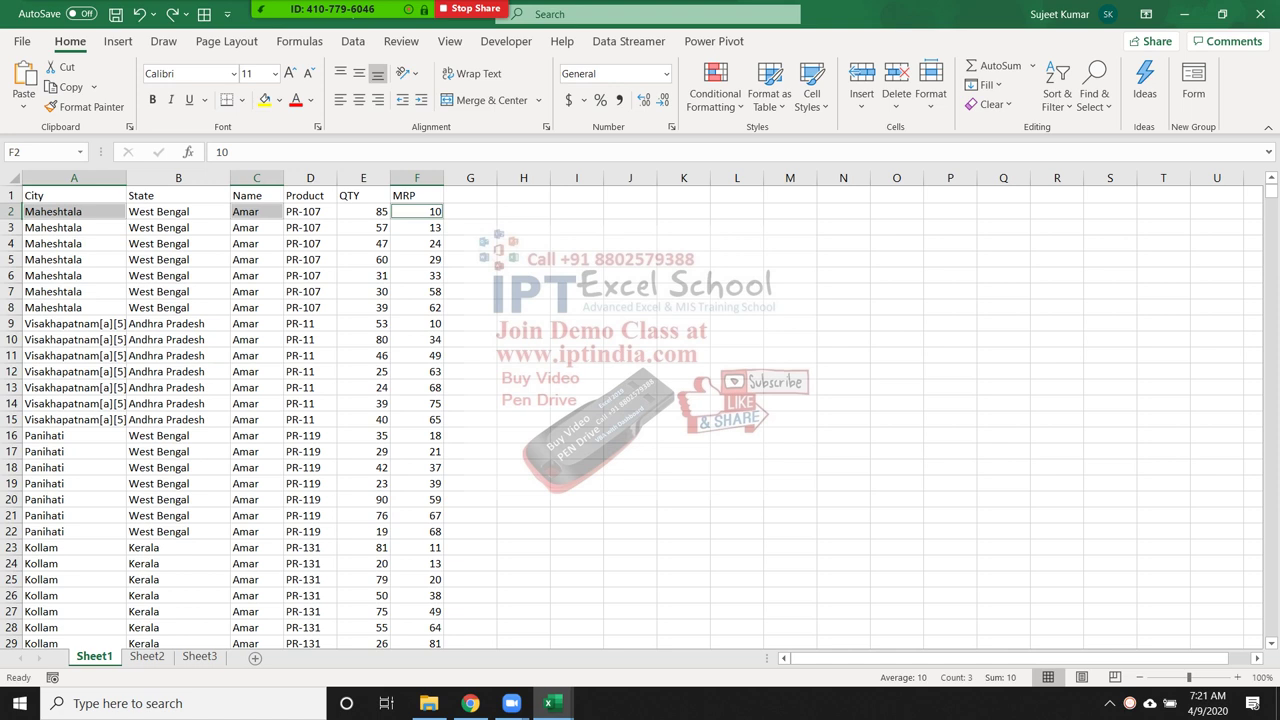
ctrl+click(73, 275)
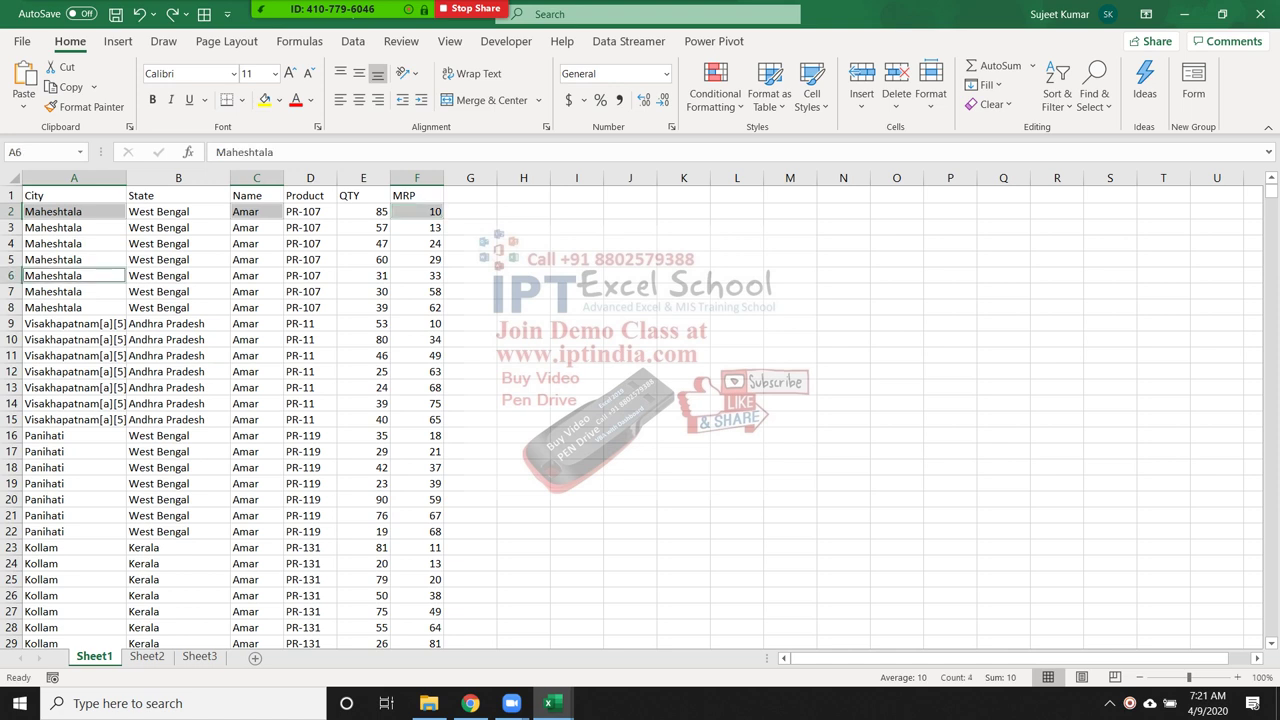
ctrl+click(256, 275)
ctrl+click(417, 275)
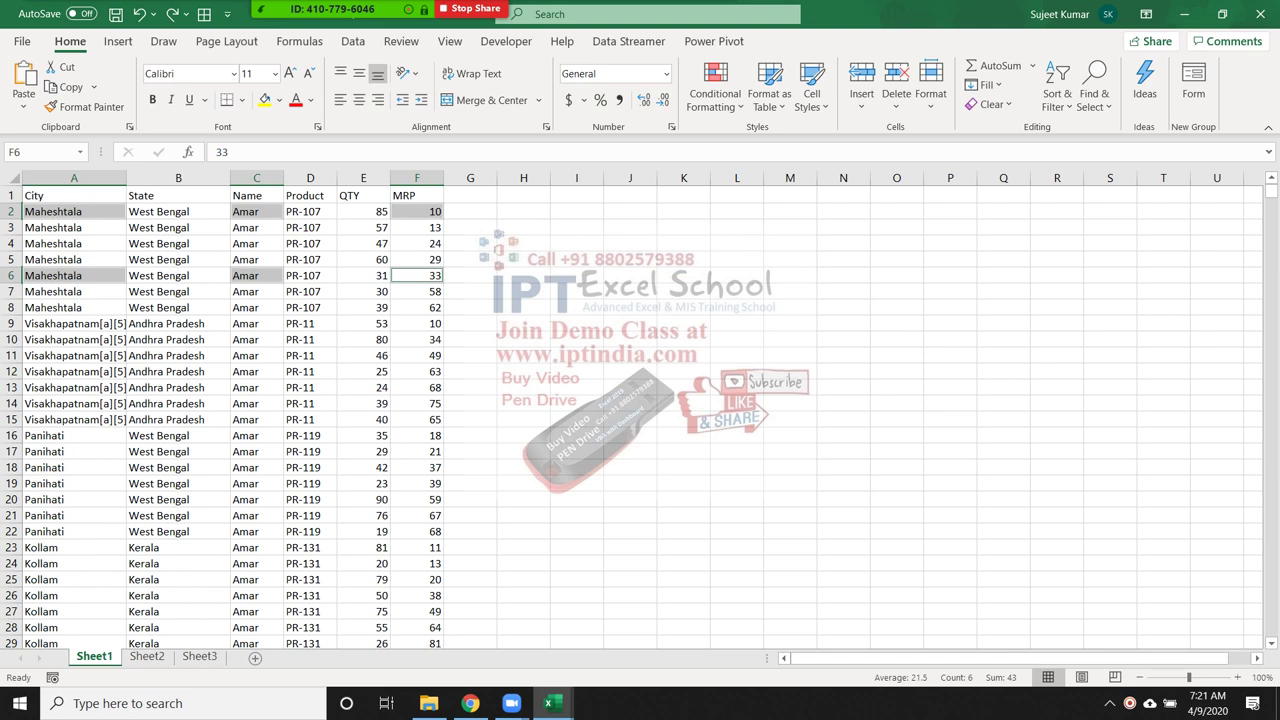
key(ctrl+c)
click(683, 243)
key(ctrl+v)
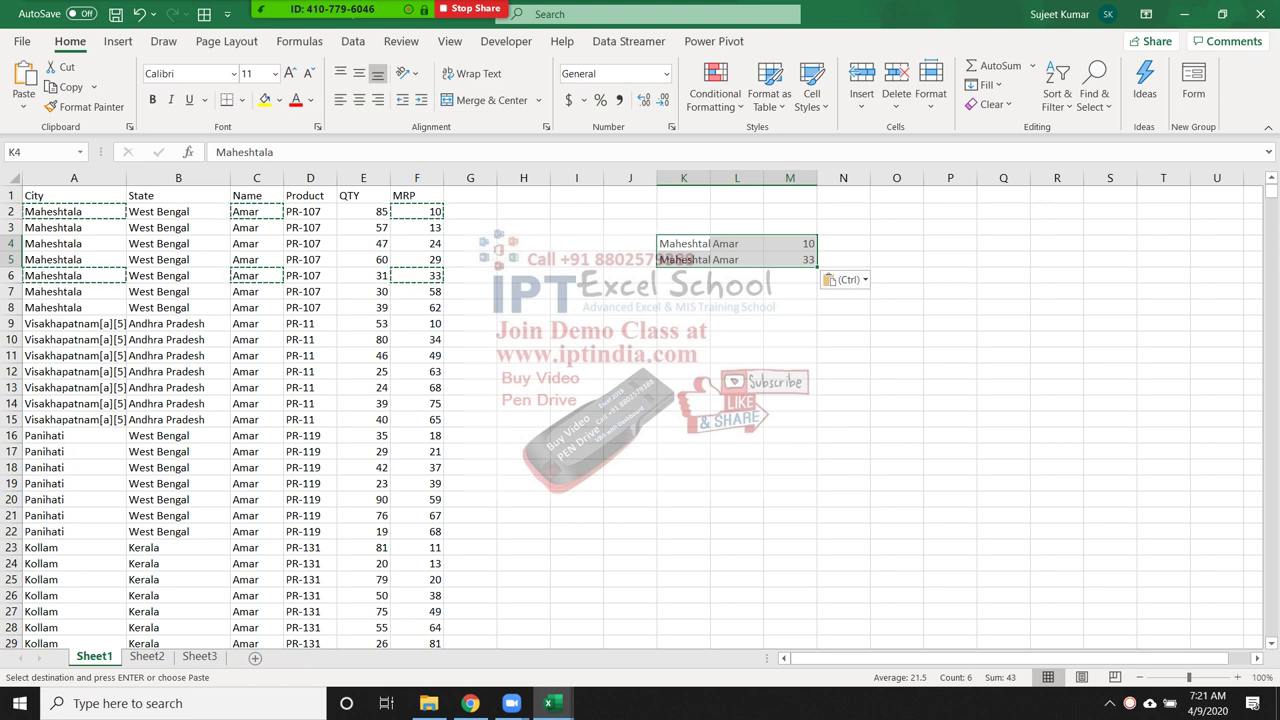
key(Escape)
click(683, 339)
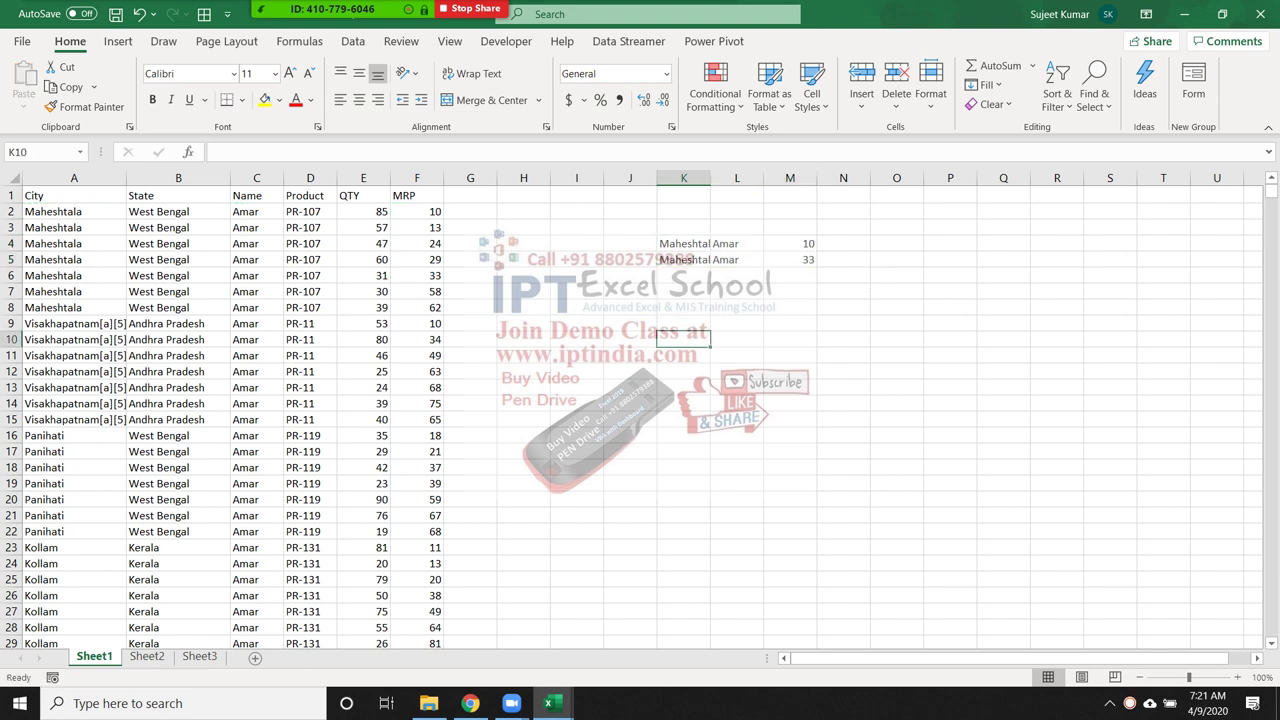
click(73, 211)
ctrl+click(178, 275)
ctrl+click(310, 227)
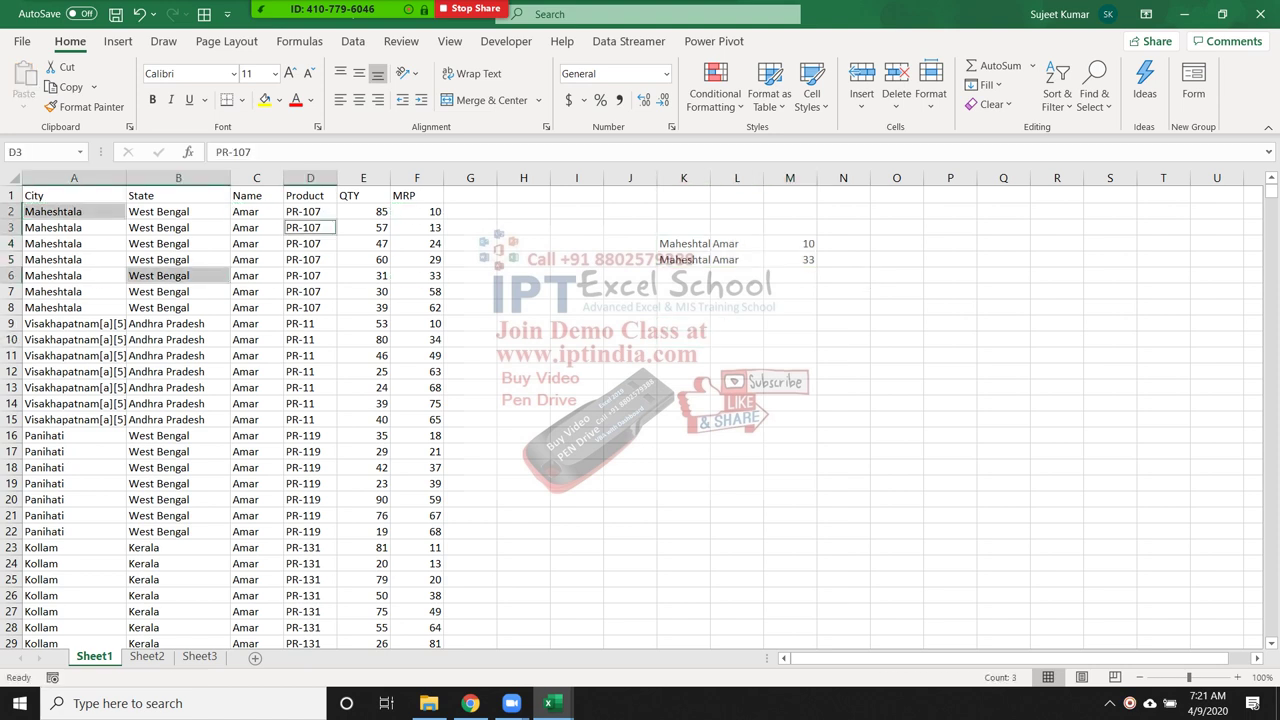
ctrl+click(470, 227)
ctrl+click(417, 371)
key(ctrl+c)
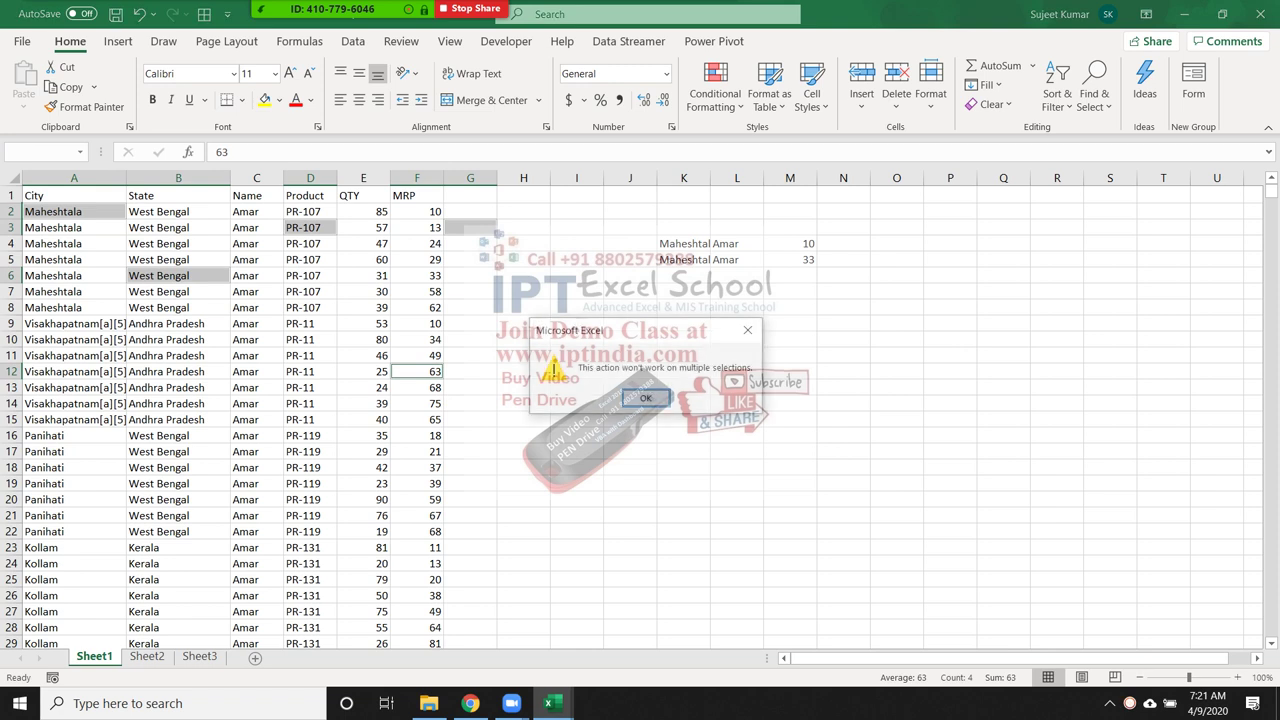
click(645, 397)
click(178, 355)
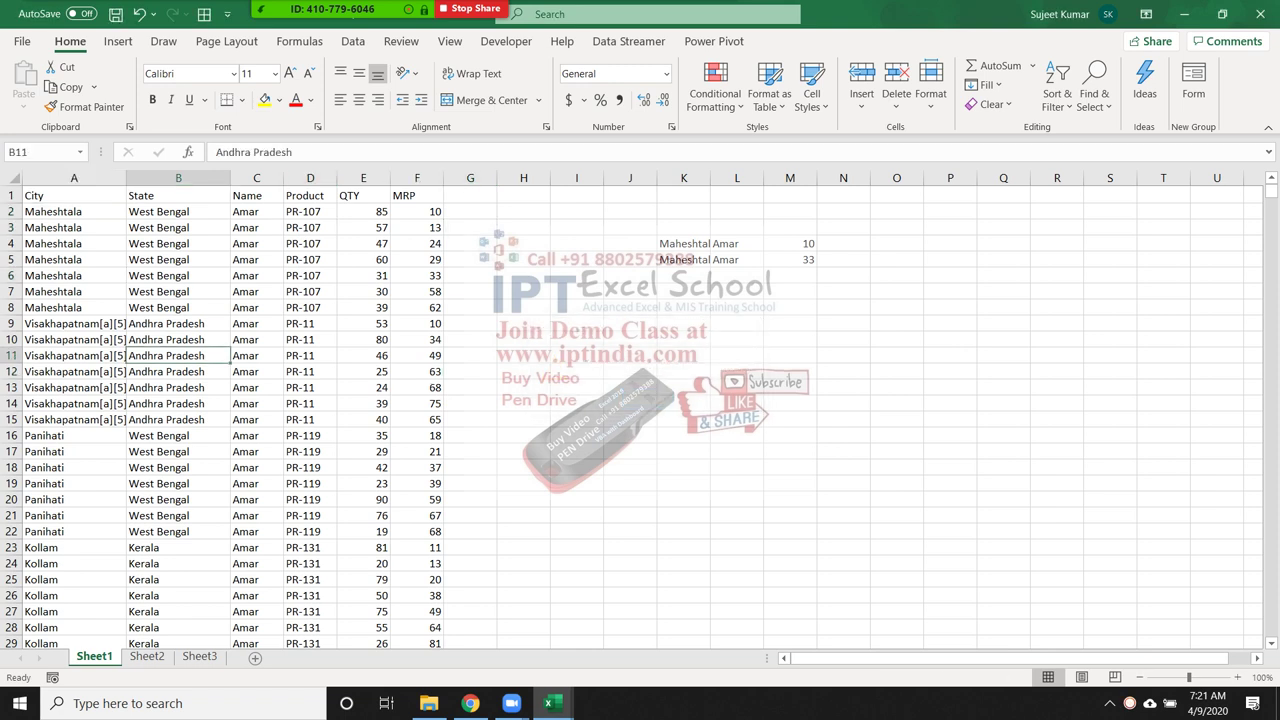
click(73, 211)
drag(73, 211, 73, 259)
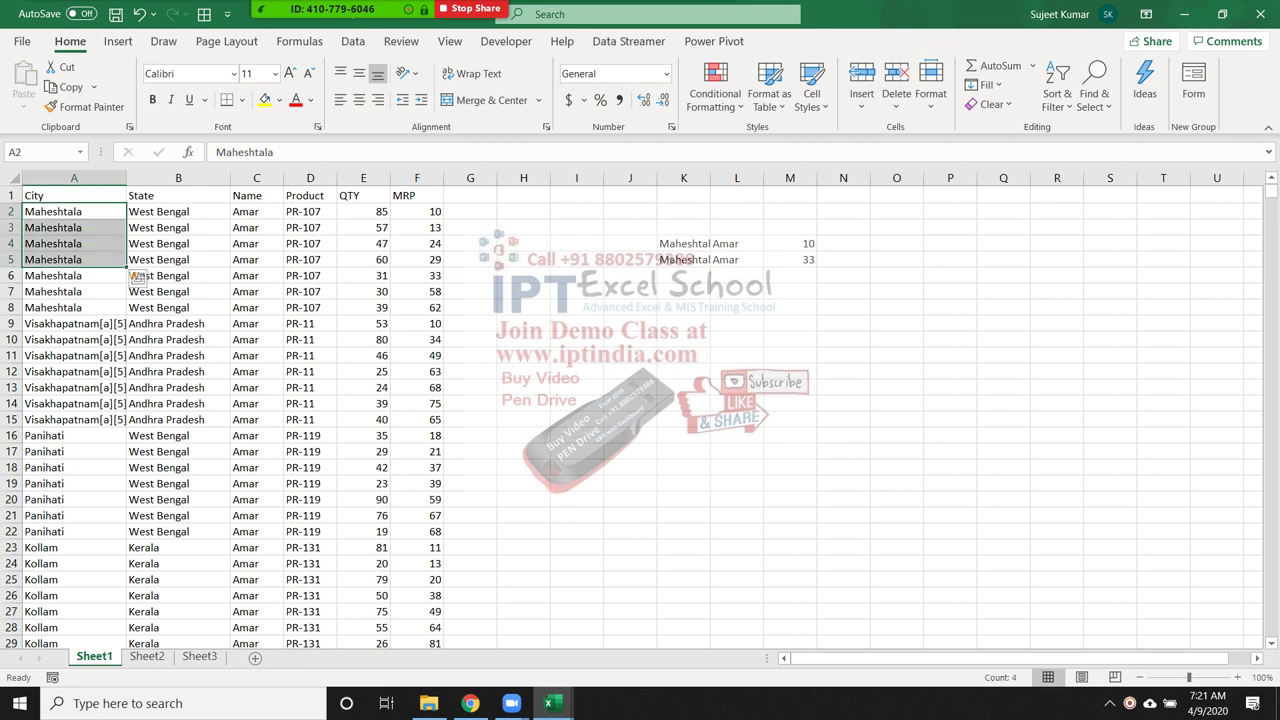
drag(245, 211, 245, 259)
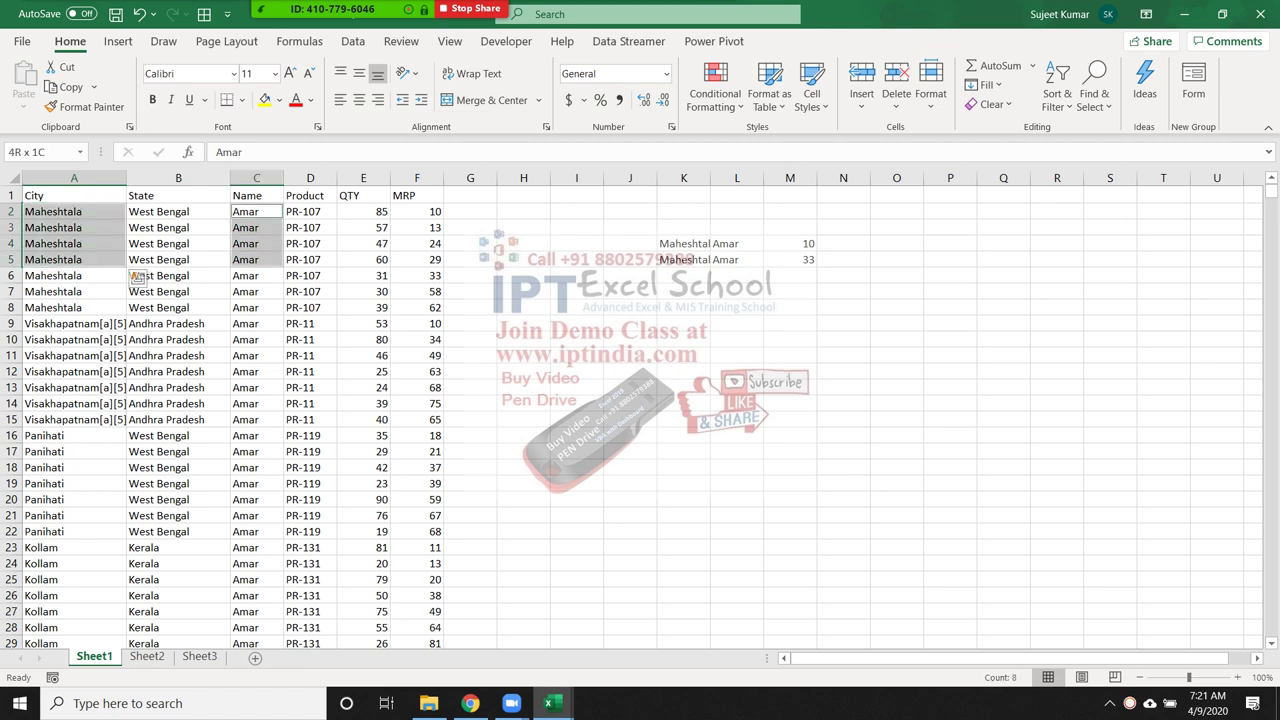
drag(363, 211, 363, 259)
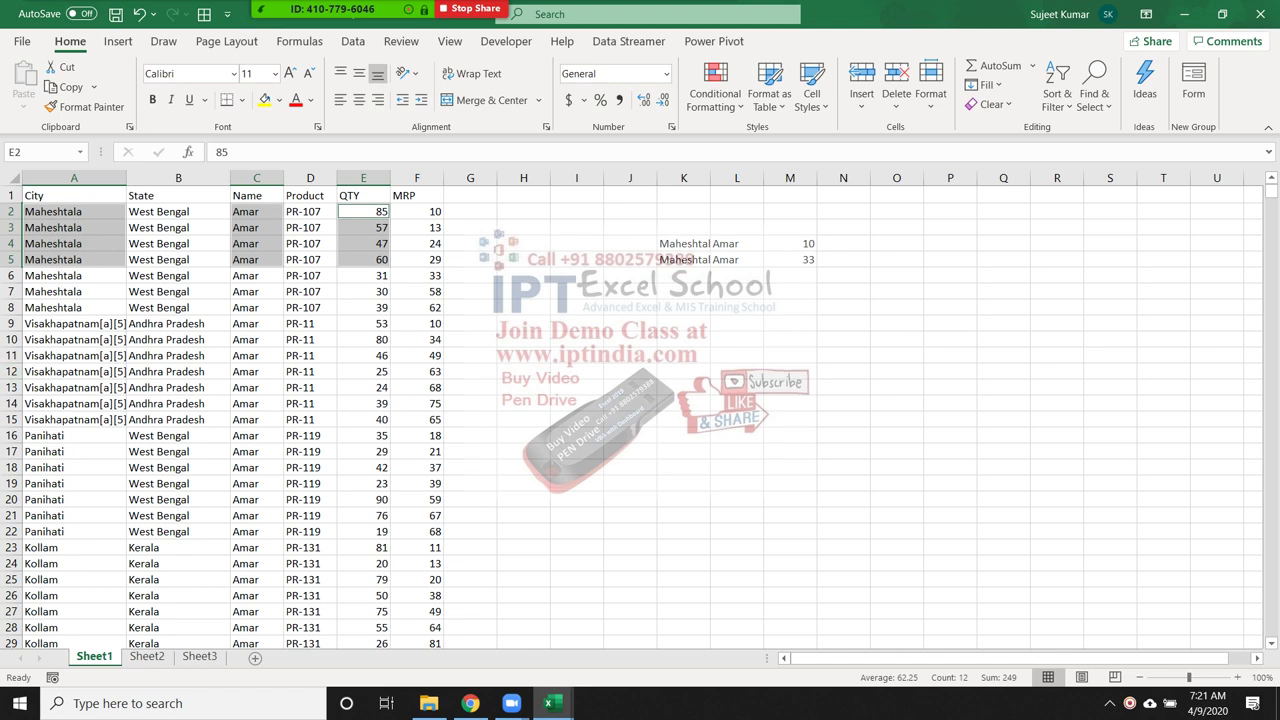
key(ctrl+c)
click(684, 307)
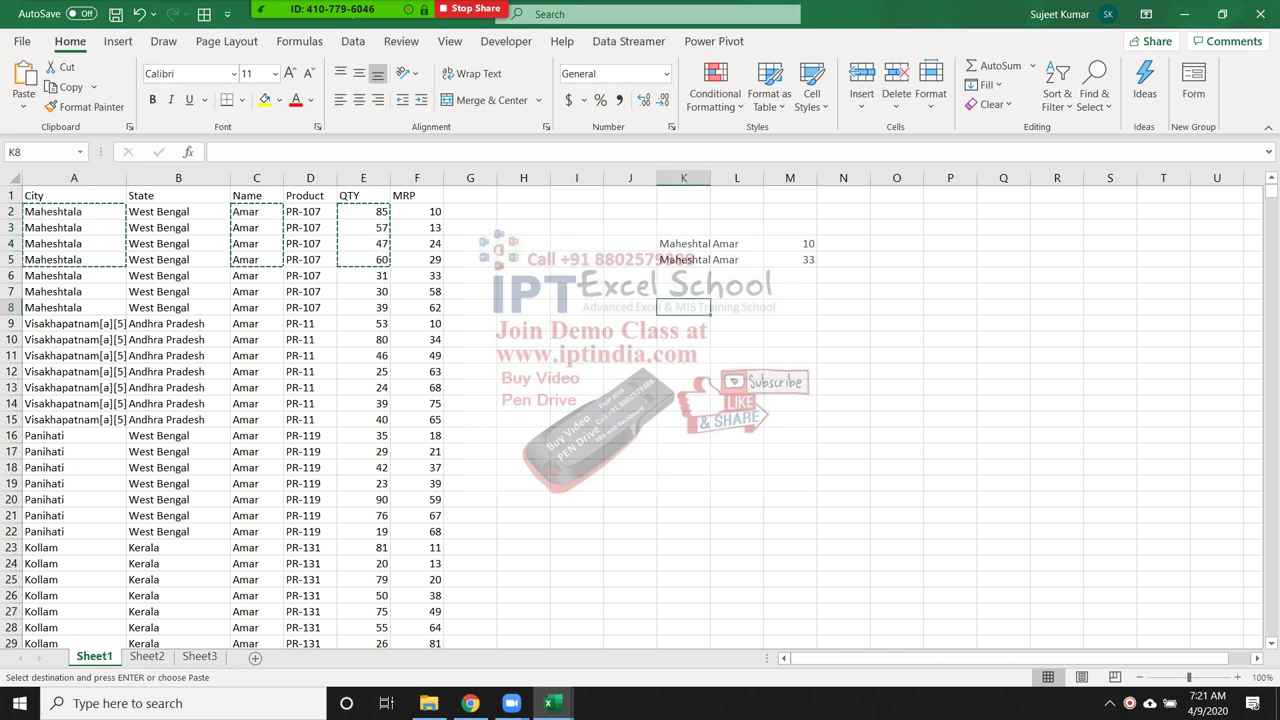
key(ctrl+v)
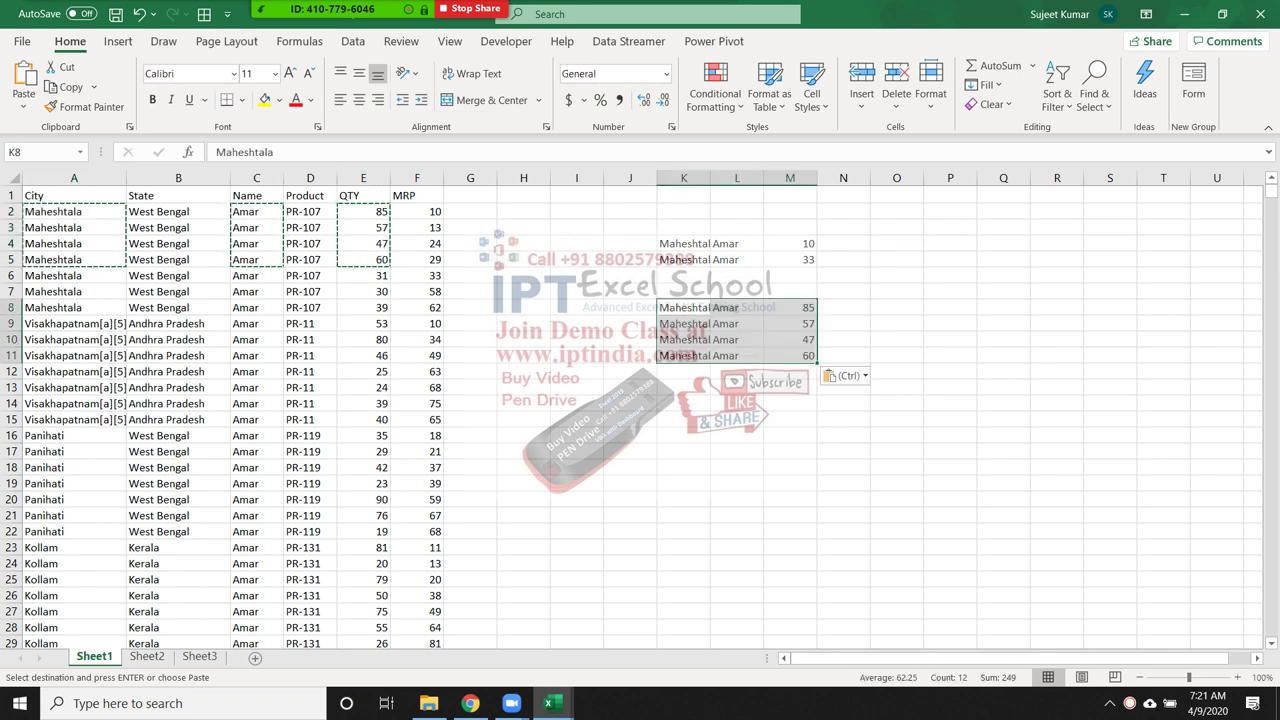
drag(630, 227, 843, 403)
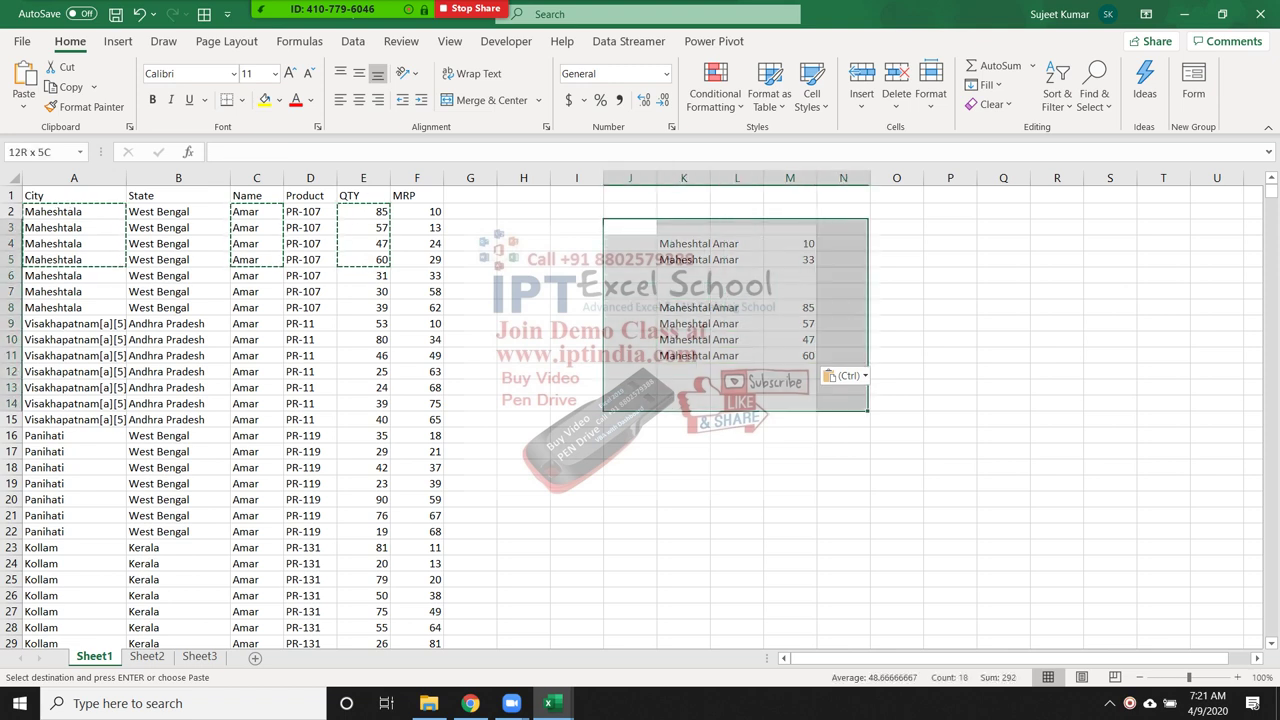
key(Delete)
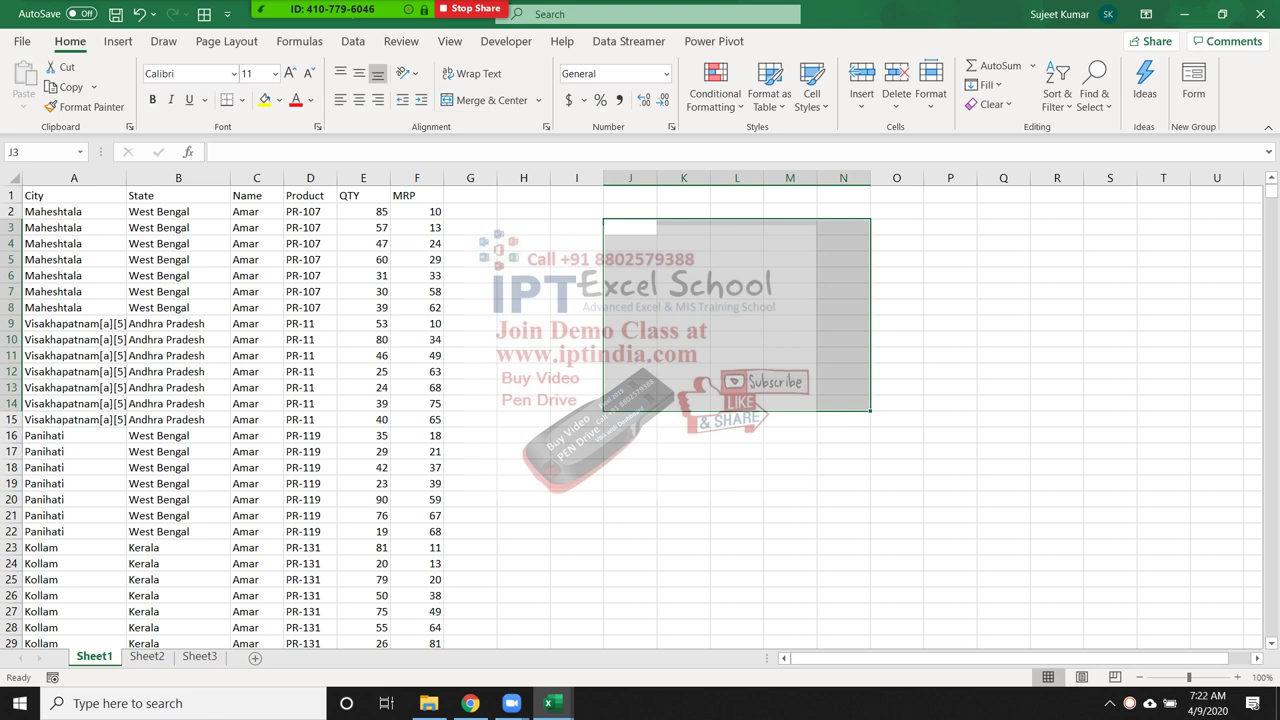
click(417, 355)
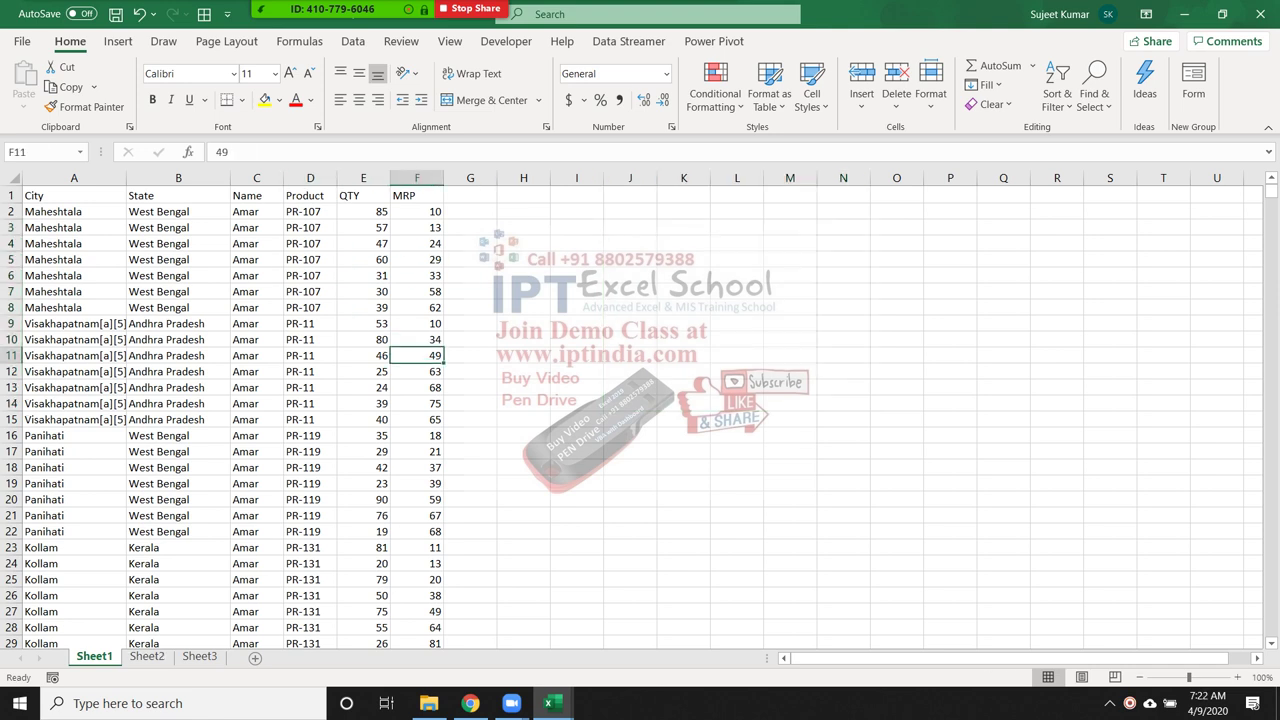
click(630, 291)
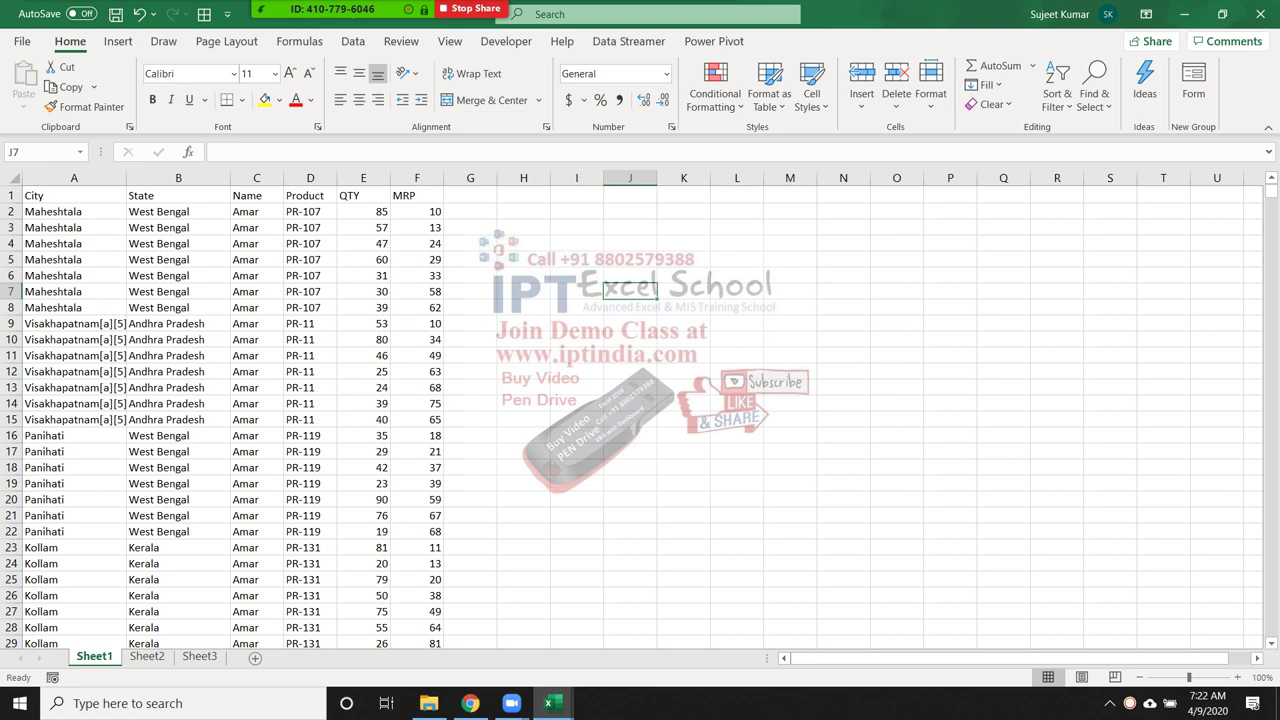
- On Sheet2, enter 85, 25 and 36 in cells A1:A3
click(147, 656)
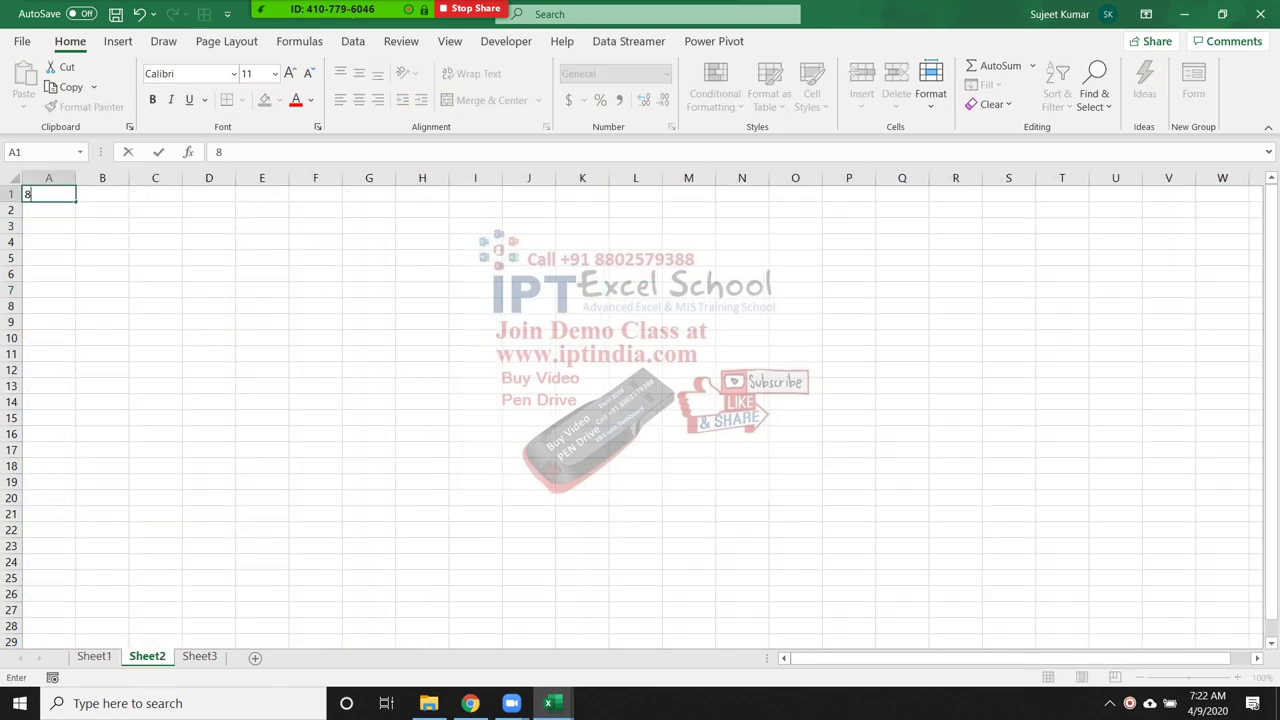
text(85)
key(Return)
text(25)
key(Return)
text(36)
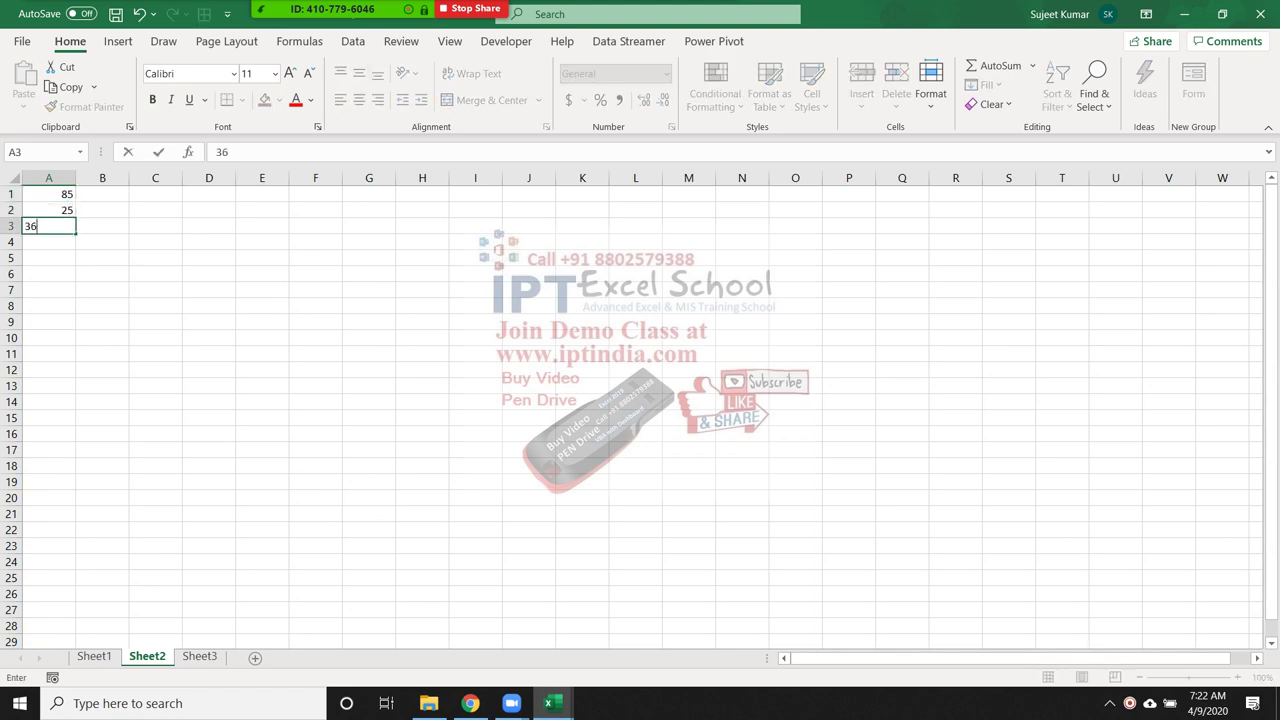
key(Return)
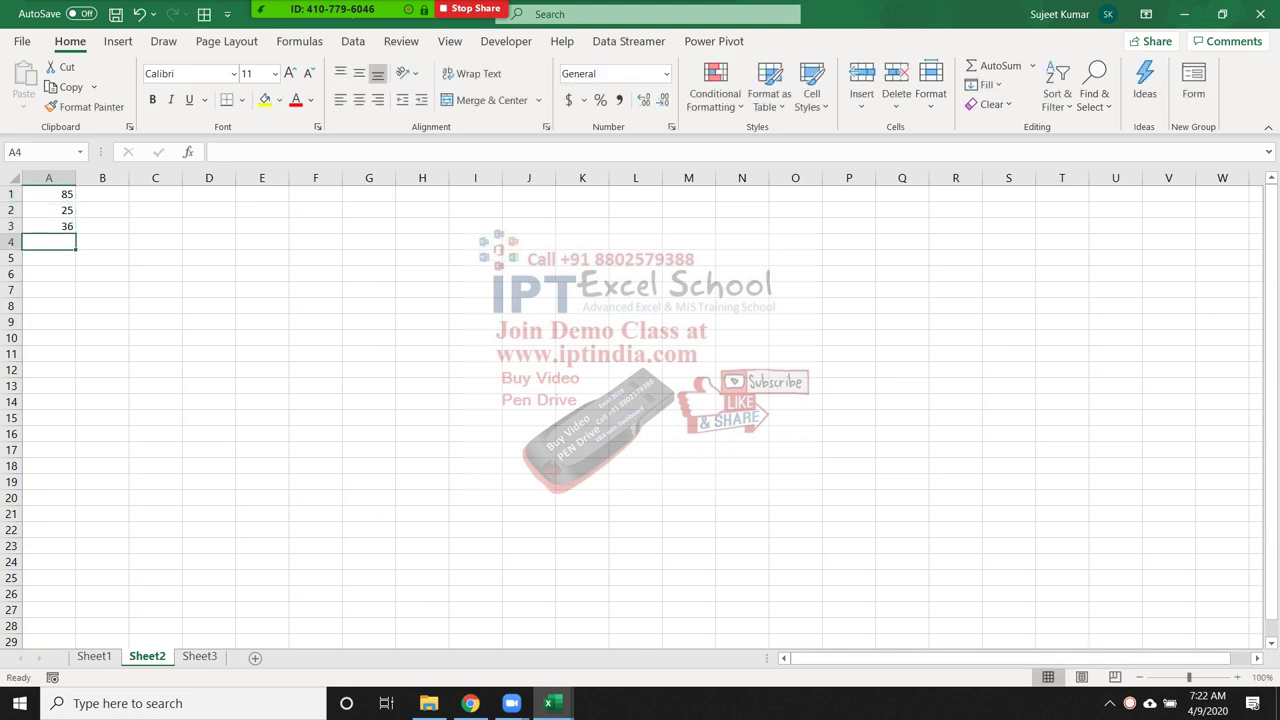
- Enter 25 in E2 and paste it into every cell of A1:A14
click(262, 210)
text(25)
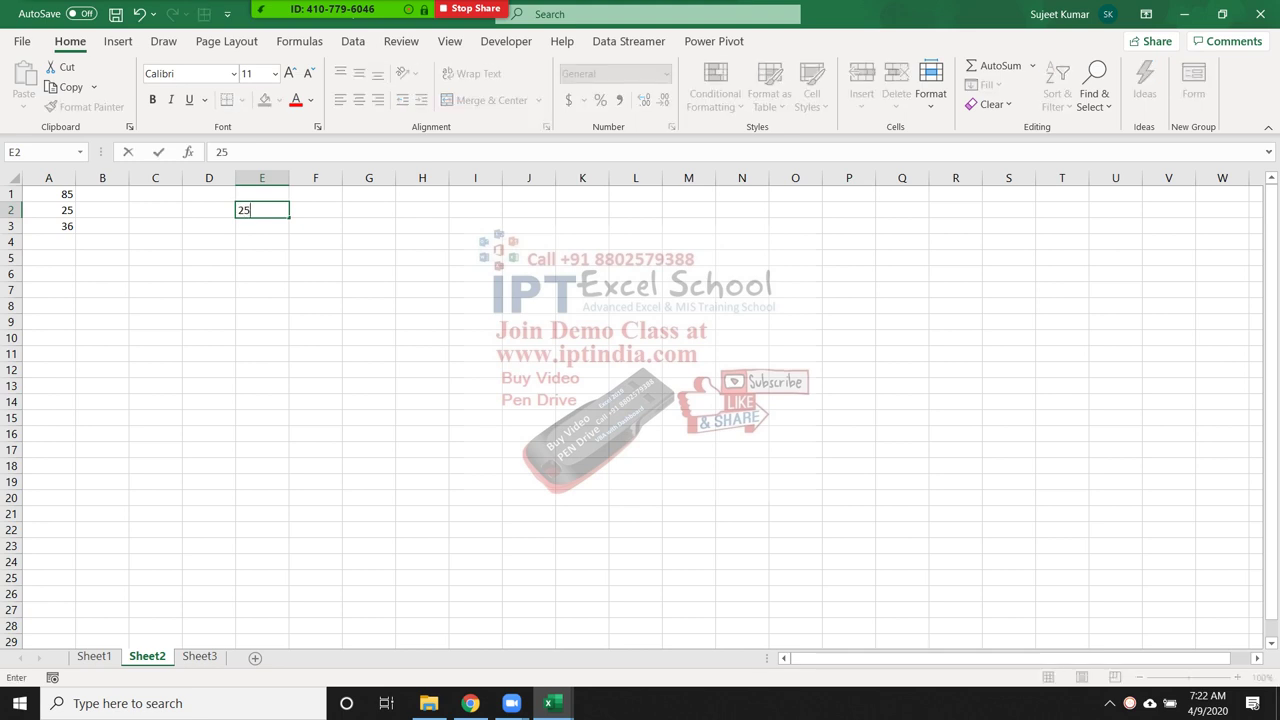
key(Return)
click(262, 210)
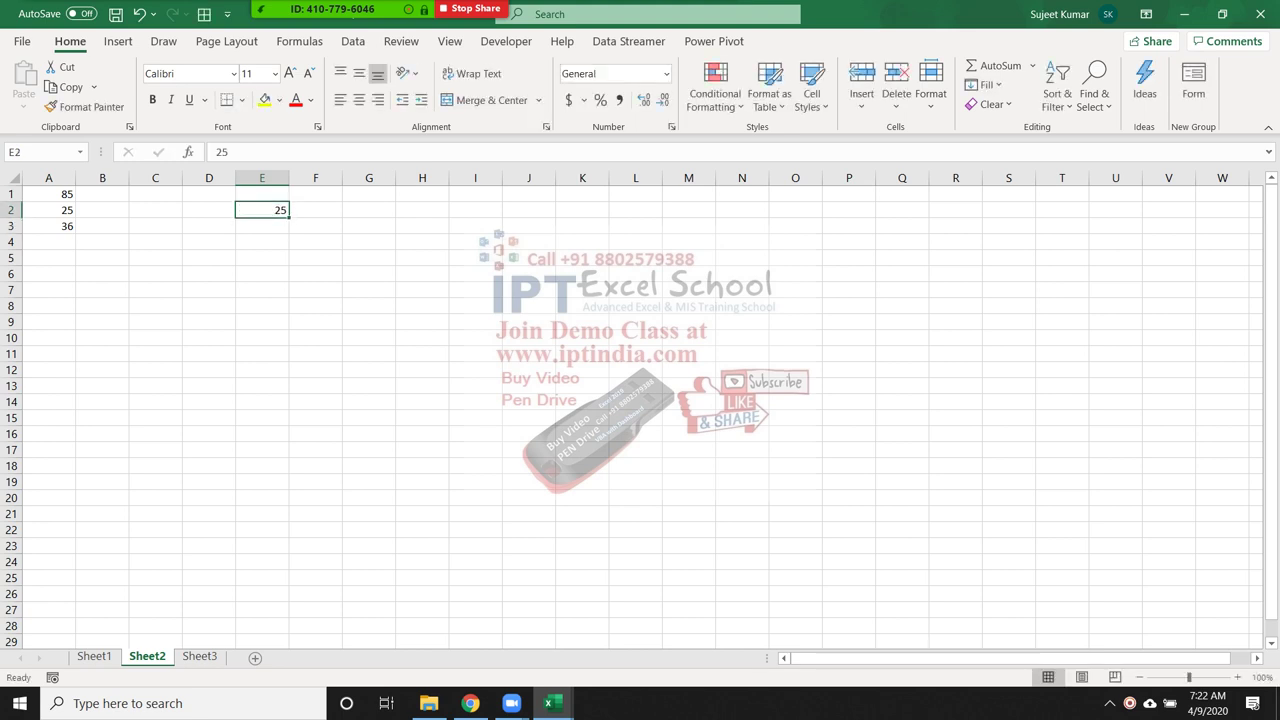
key(ctrl+c)
drag(48, 194, 48, 402)
key(ctrl+v)
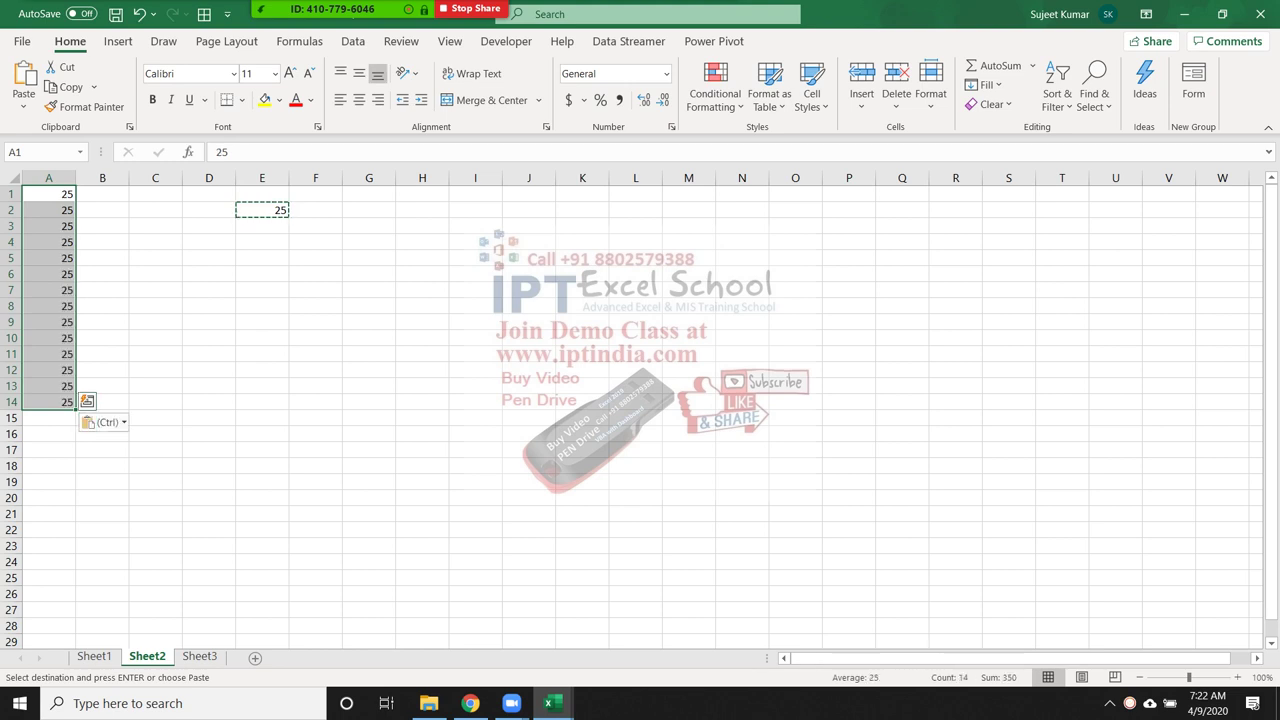
key(Escape)
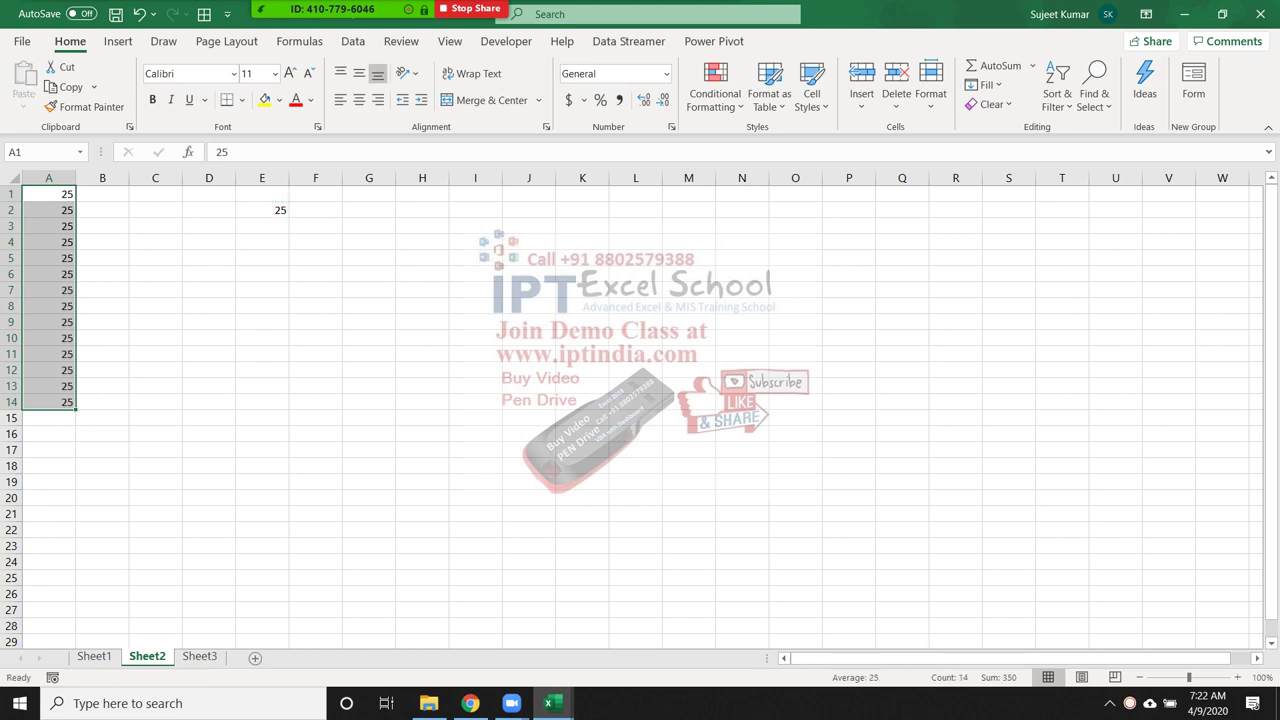
- Add 63 and 85 in E3:E4, copy E2:E4, and select A1:A14 as destination
click(262, 226)
text(63)
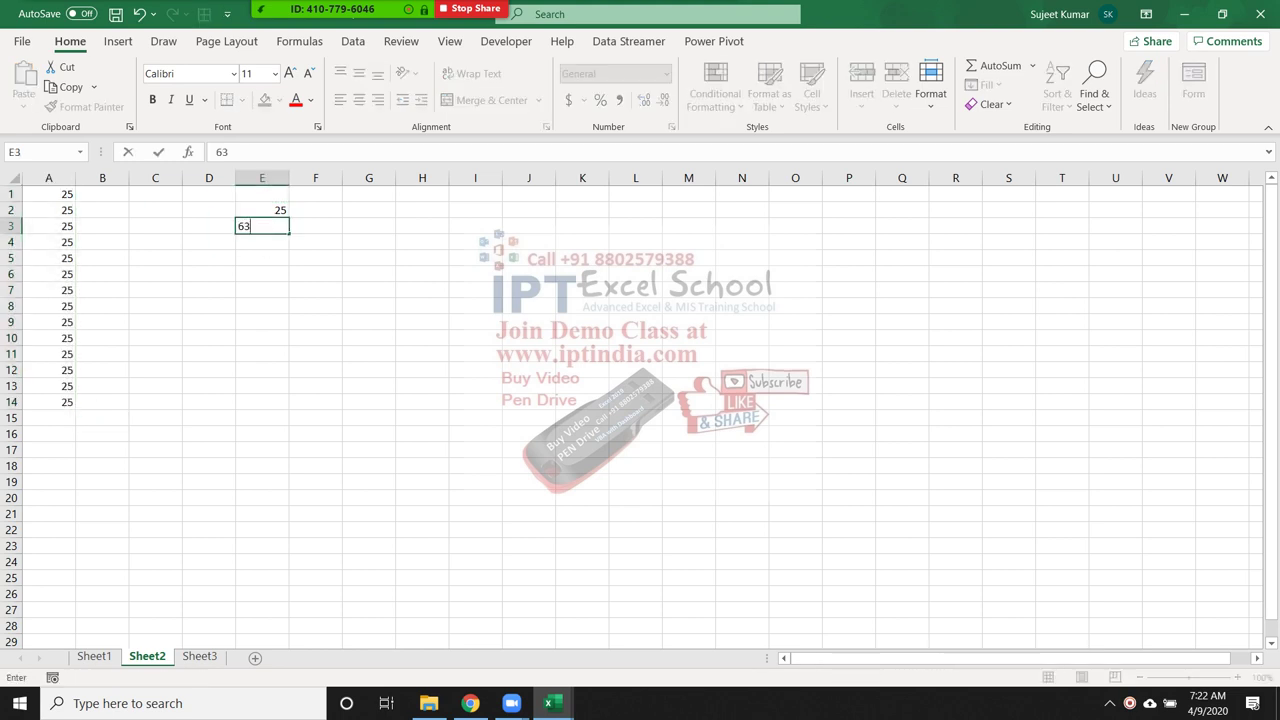
key(Return)
text(85)
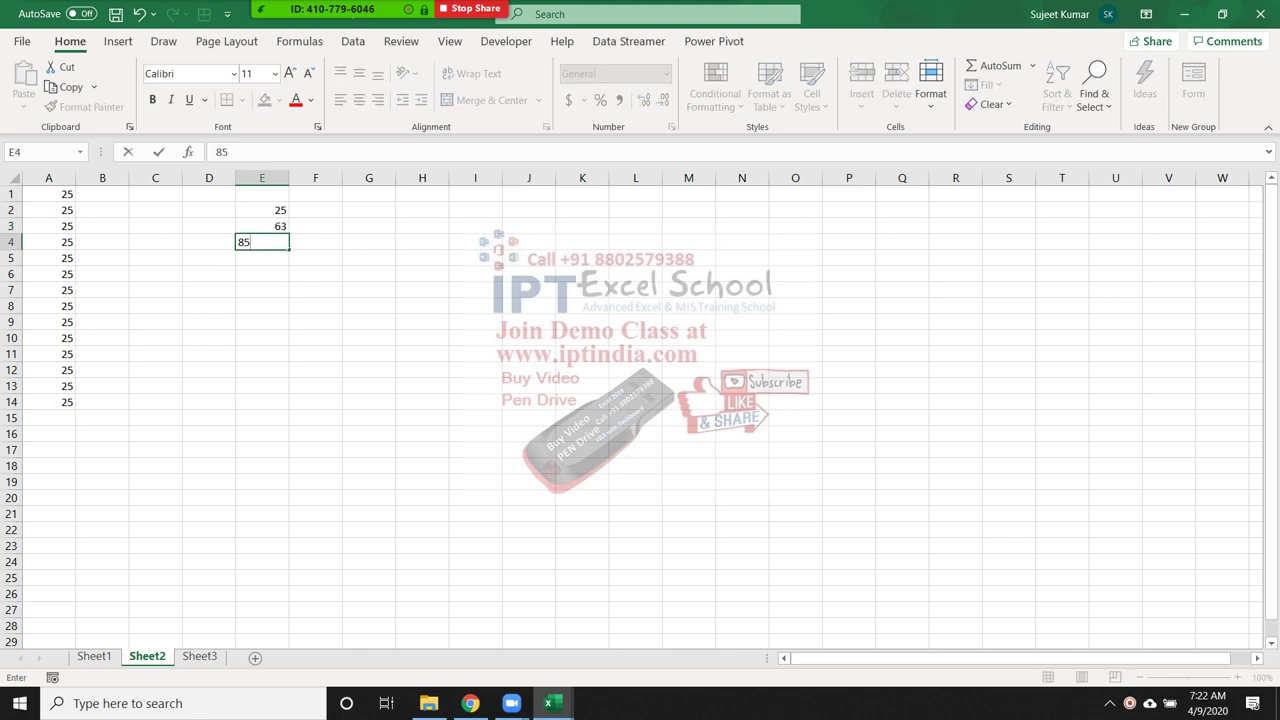
key(Return)
drag(262, 210, 262, 242)
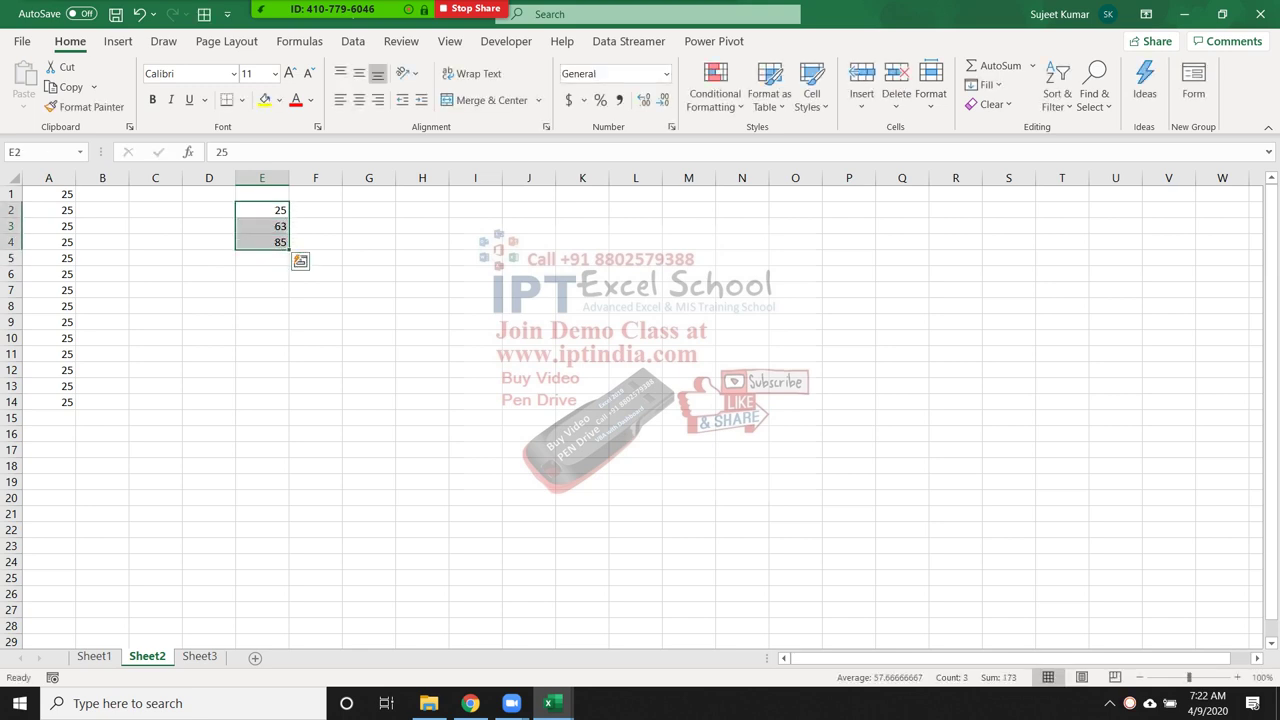
key(ctrl+c)
drag(48, 194, 48, 402)
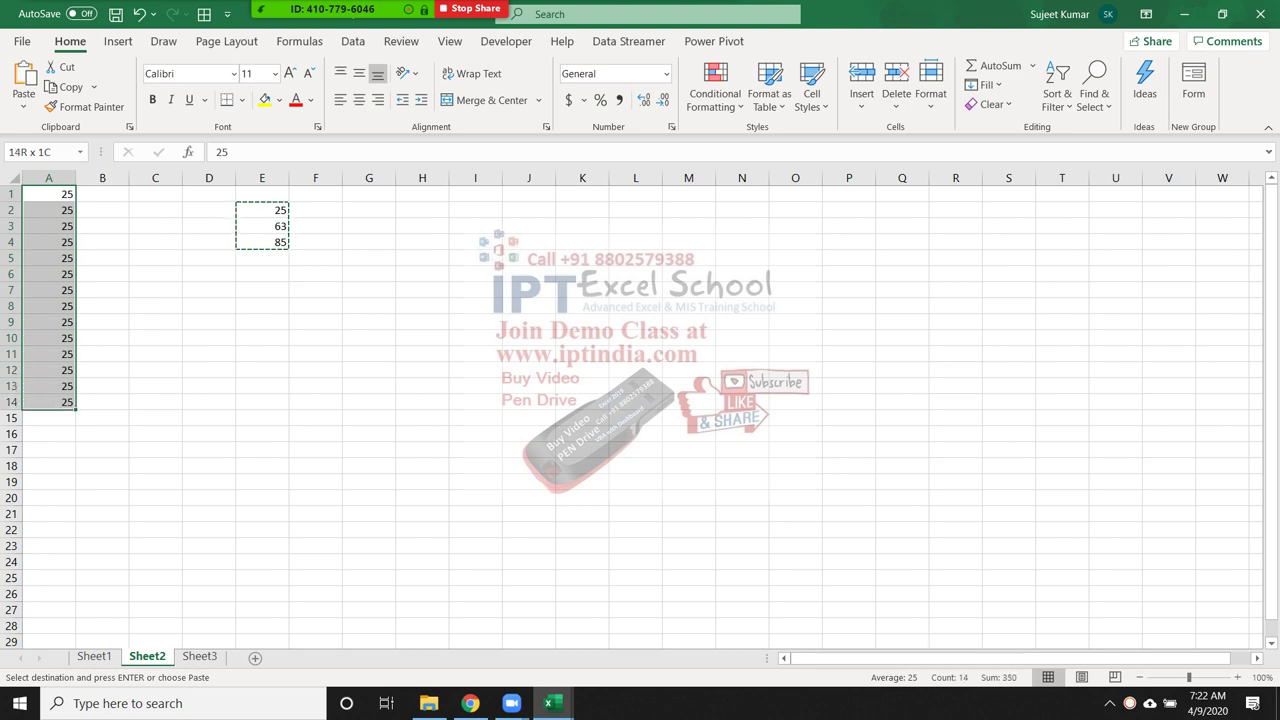
- Paste the copied 25, 63, 85 into column A
key(ctrl+v)
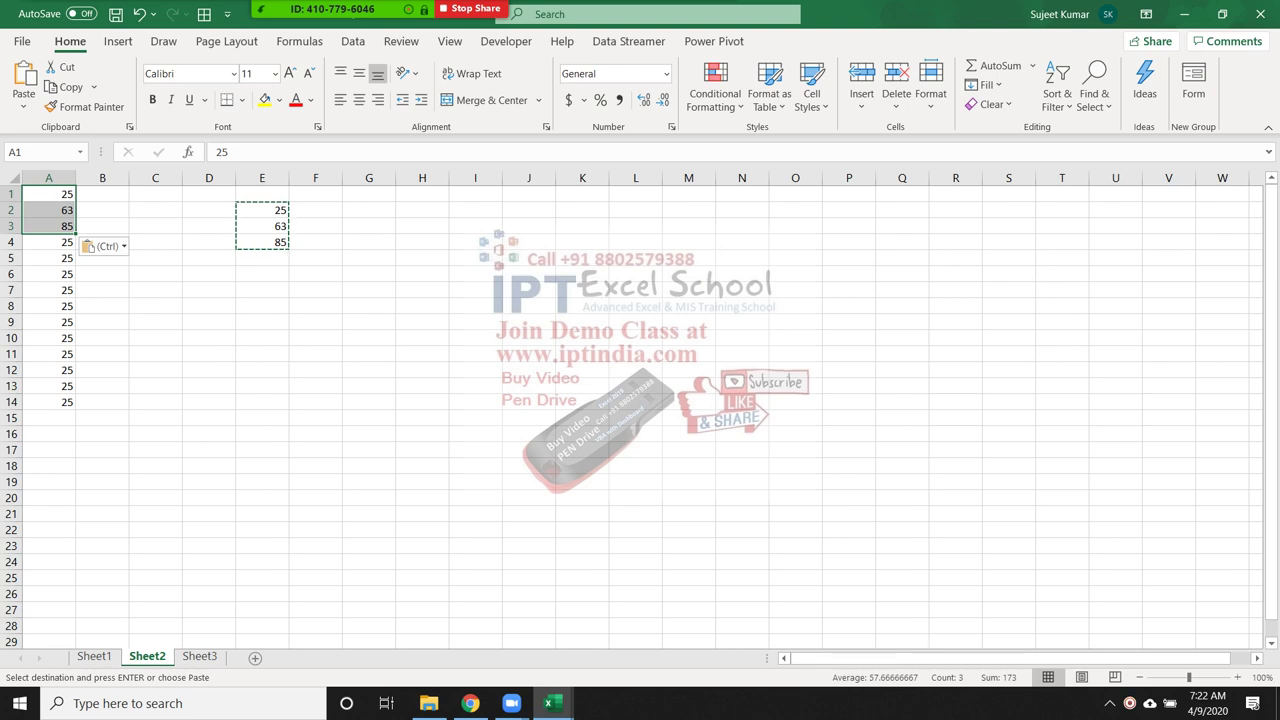
click(262, 226)
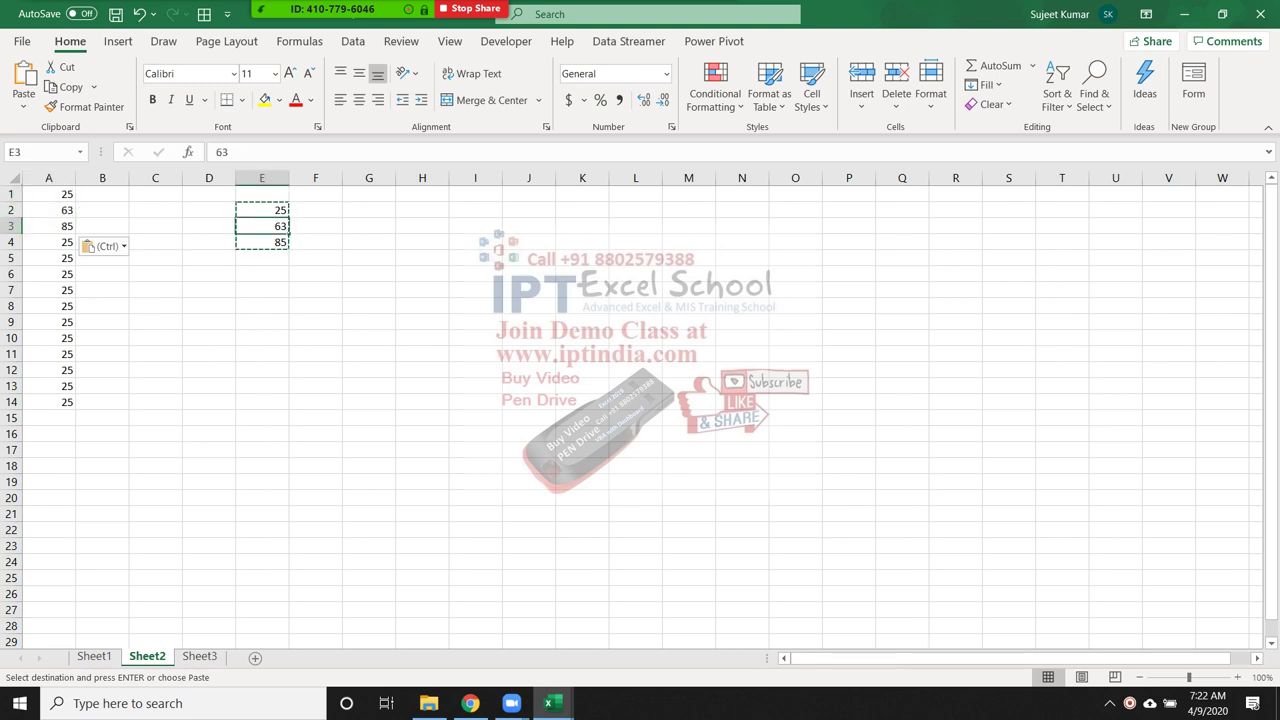
drag(48, 194, 48, 402)
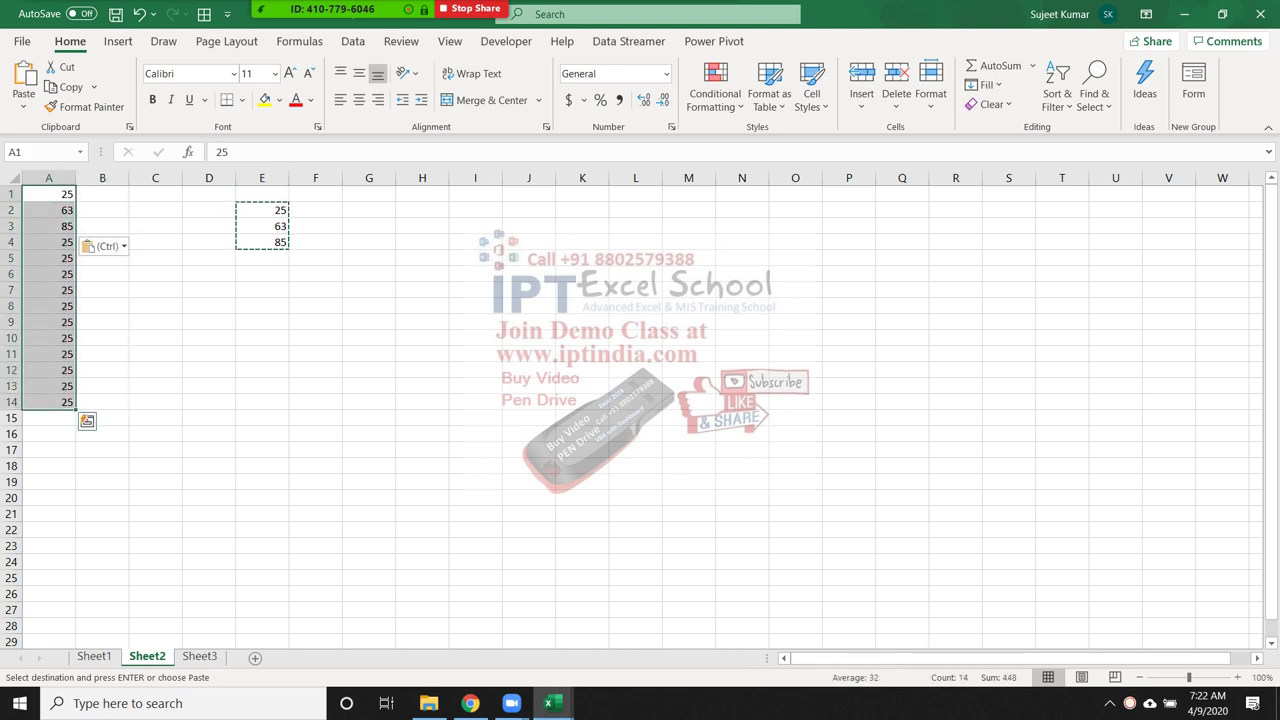
click(262, 322)
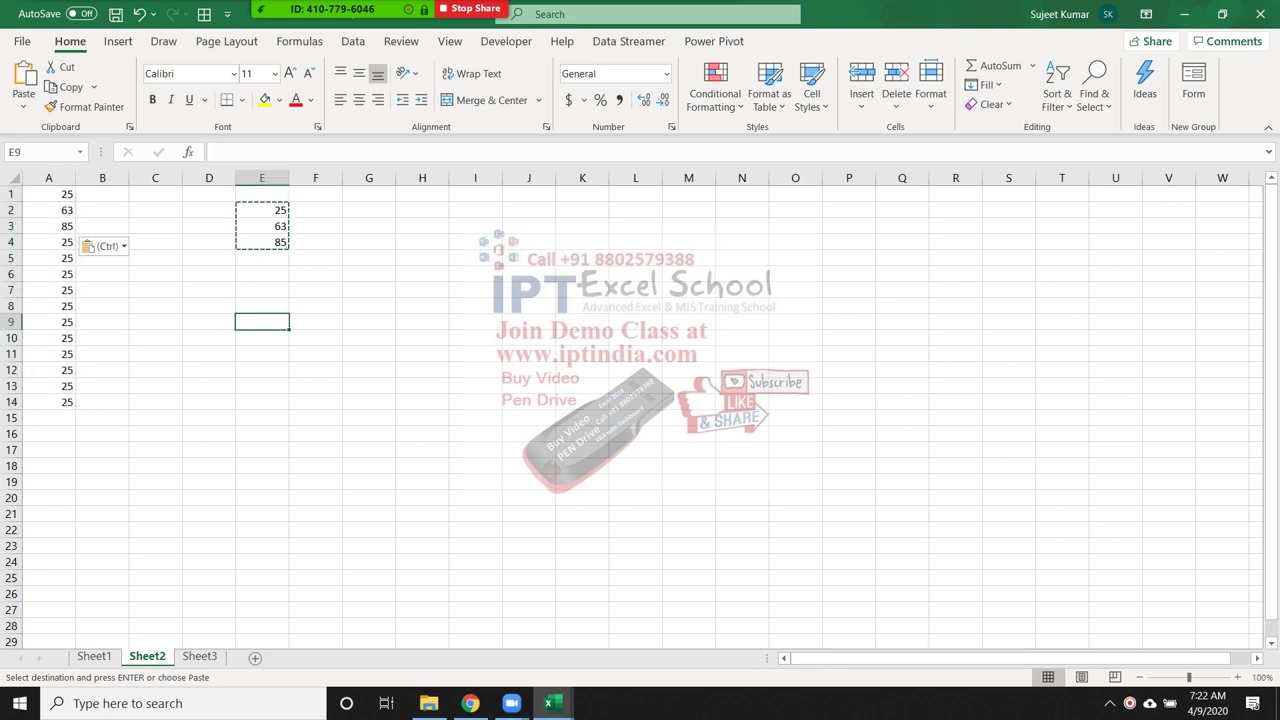
- Try pasting 25, 63, 85 at A1, A7 and A14 together, then undo it
click(48, 194)
ctrl+click(48, 290)
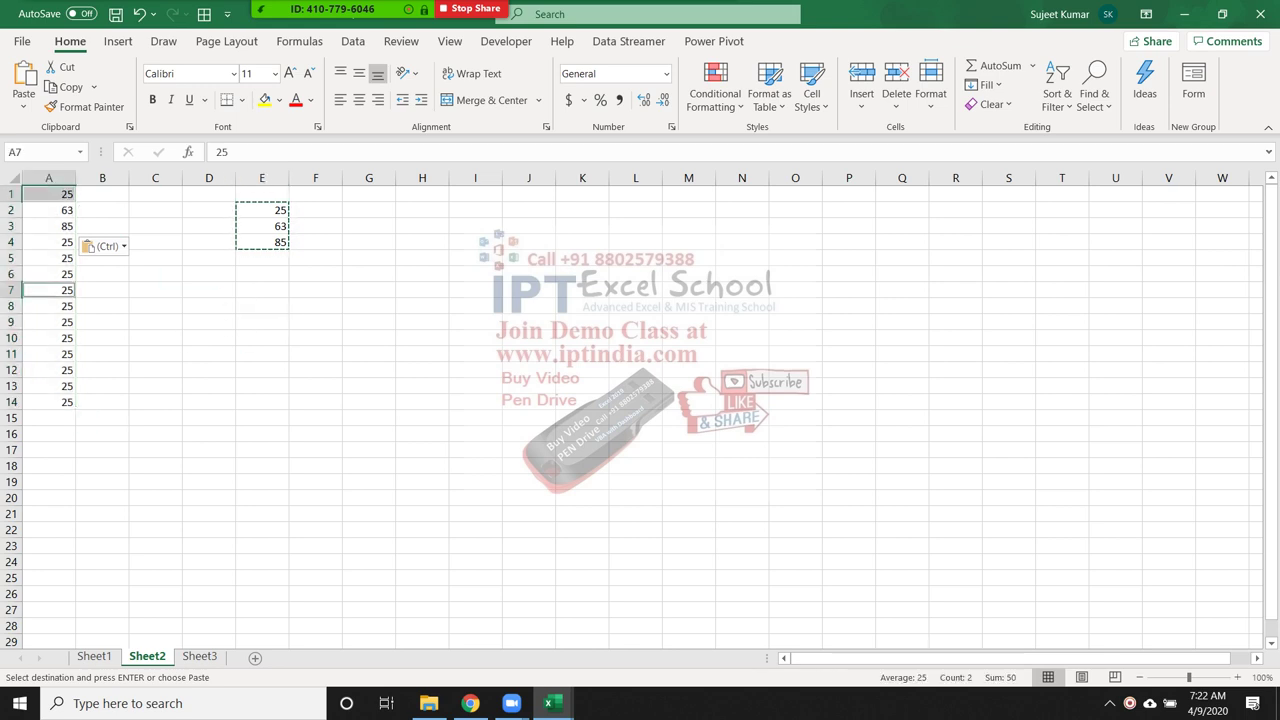
ctrl+click(48, 402)
key(ctrl+v)
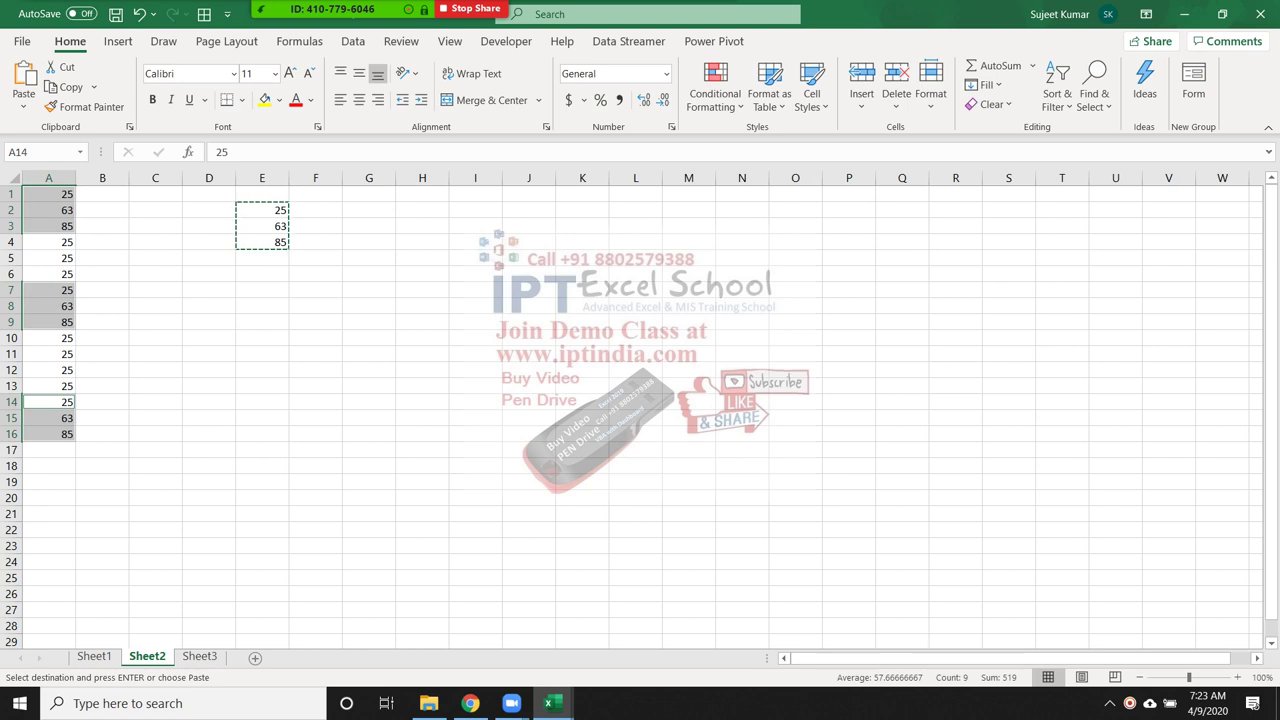
key(ctrl+z)
click(208, 321)
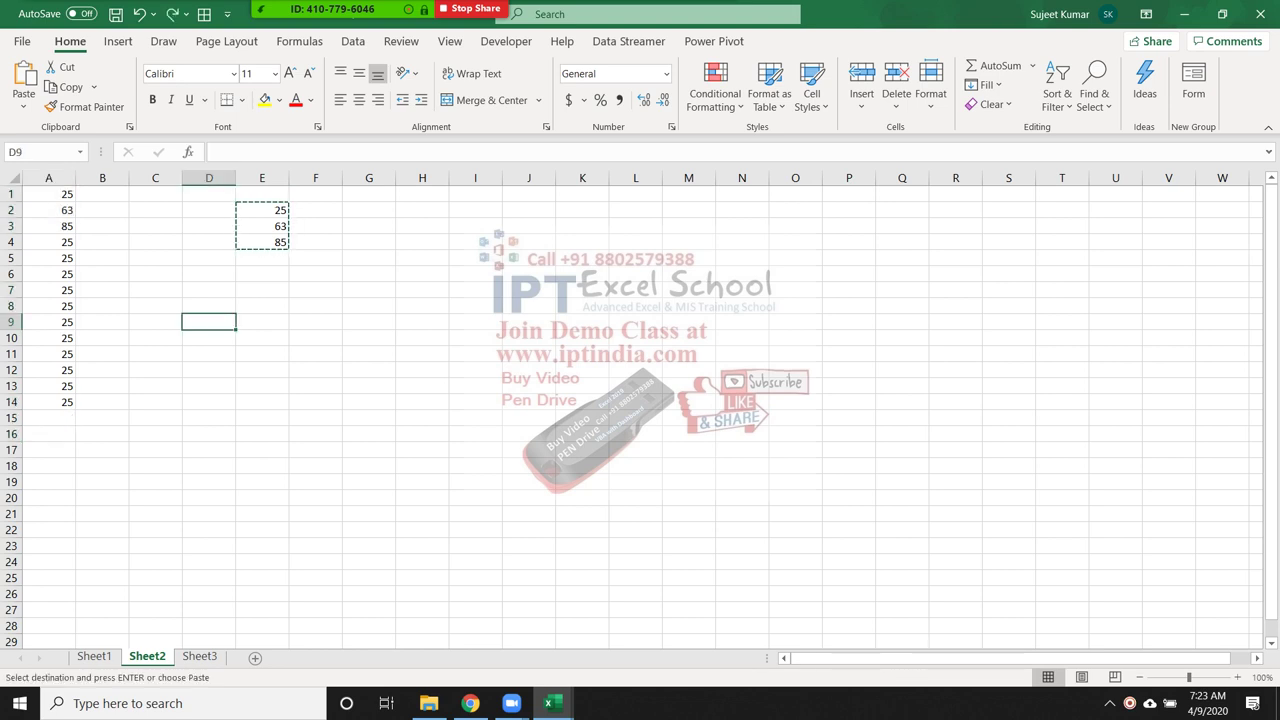
- Try pasting 25, 63, 85 into H5, K5, N5 and Q5 at once, then undo it
click(422, 257)
ctrl+click(582, 258)
ctrl+click(742, 258)
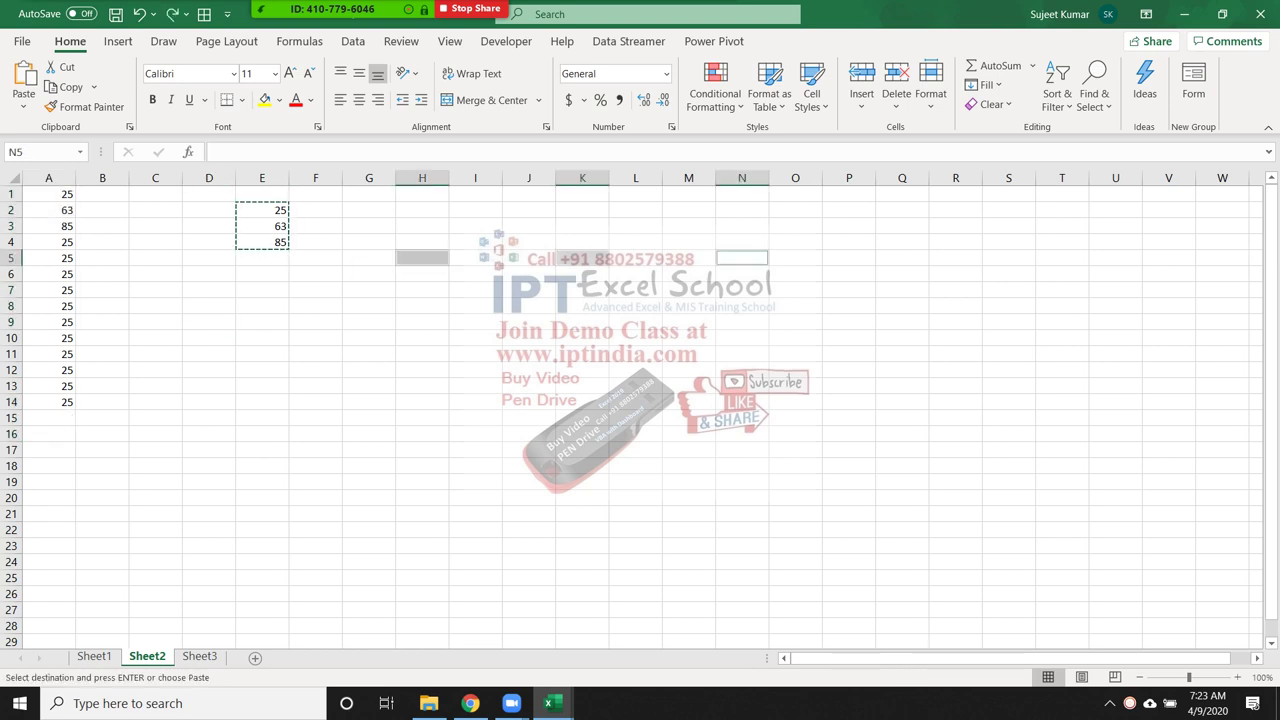
ctrl+click(902, 258)
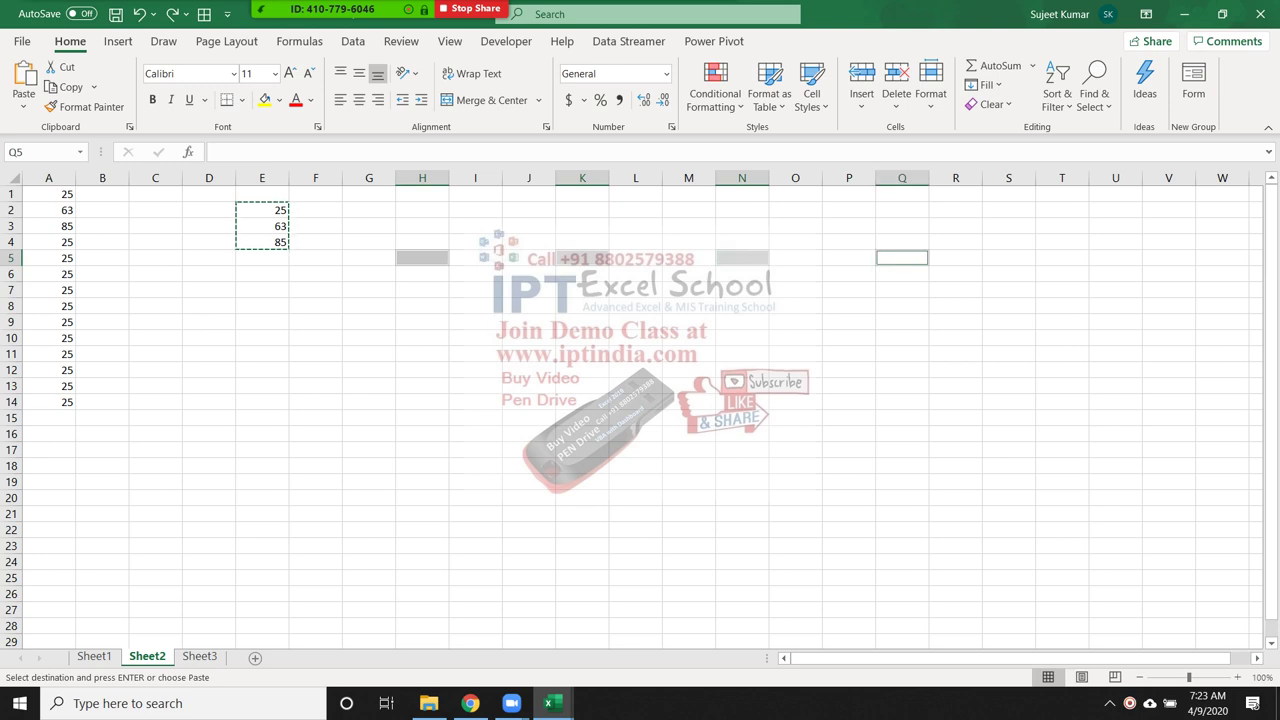
key(ctrl+v)
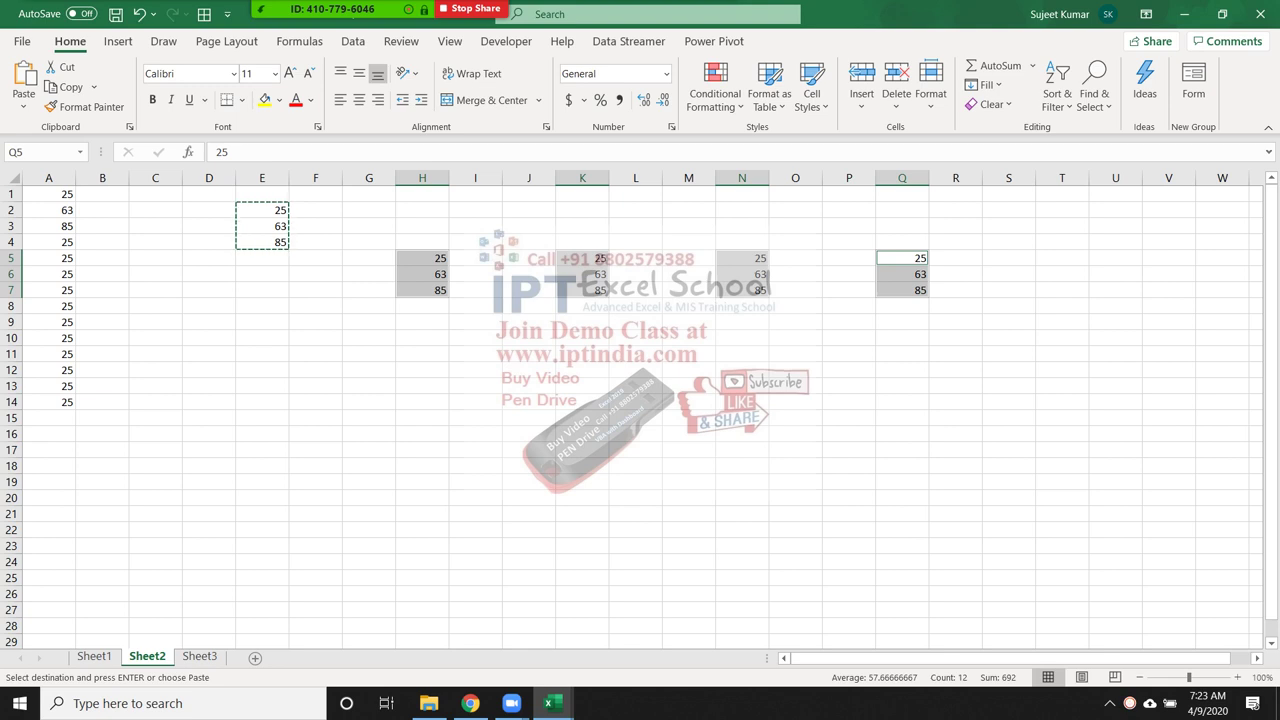
key(ctrl+z)
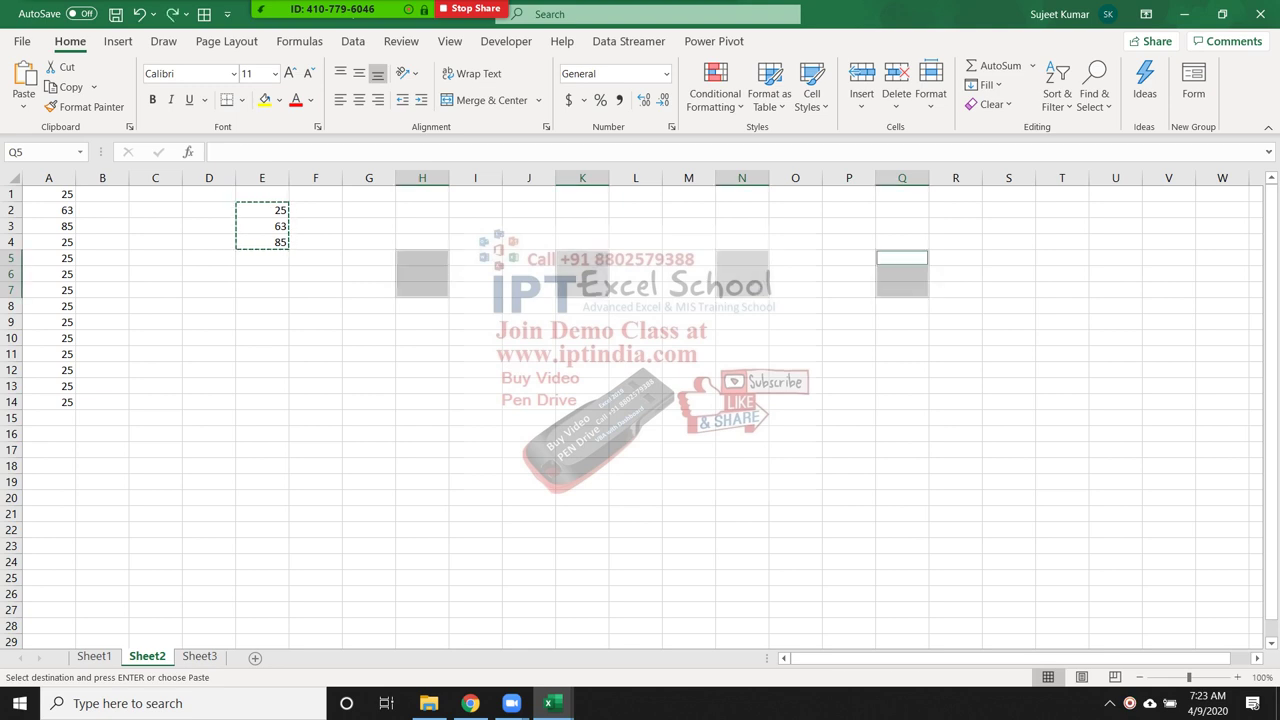
click(422, 369)
- Fill H2:H16 with 25, 63, 85 repeated five times
drag(422, 209, 422, 433)
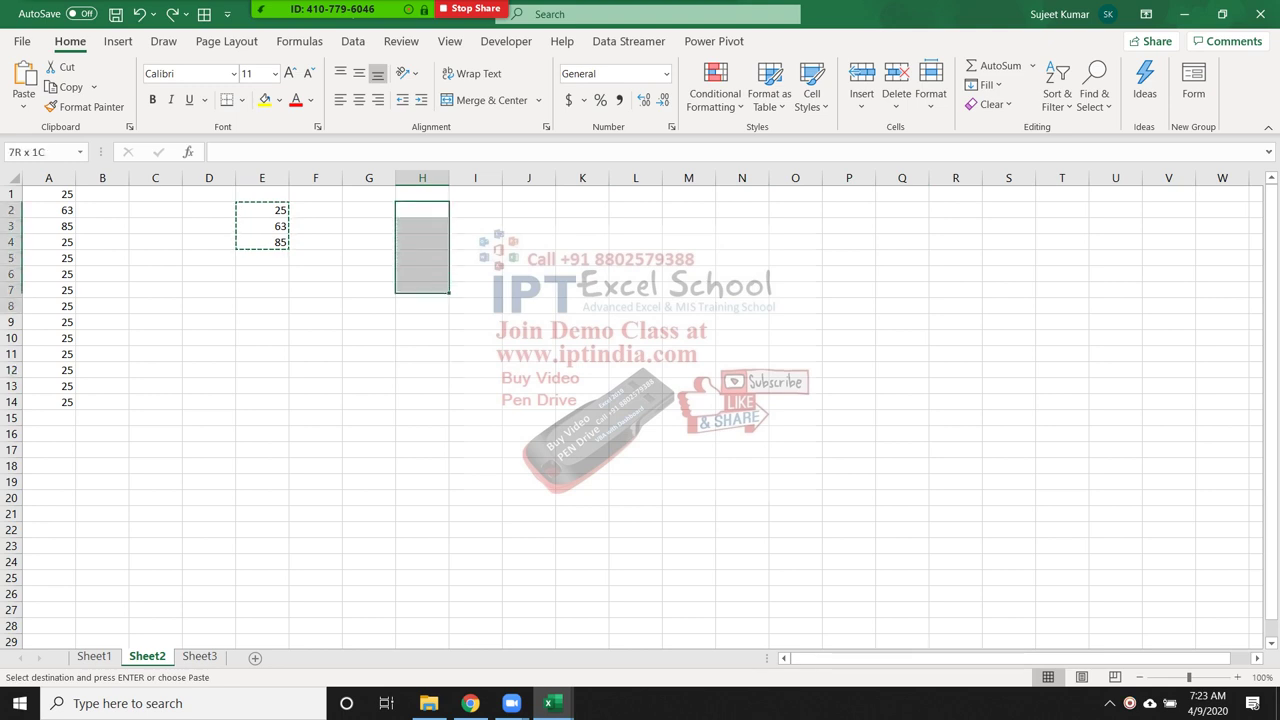
key(ctrl+v)
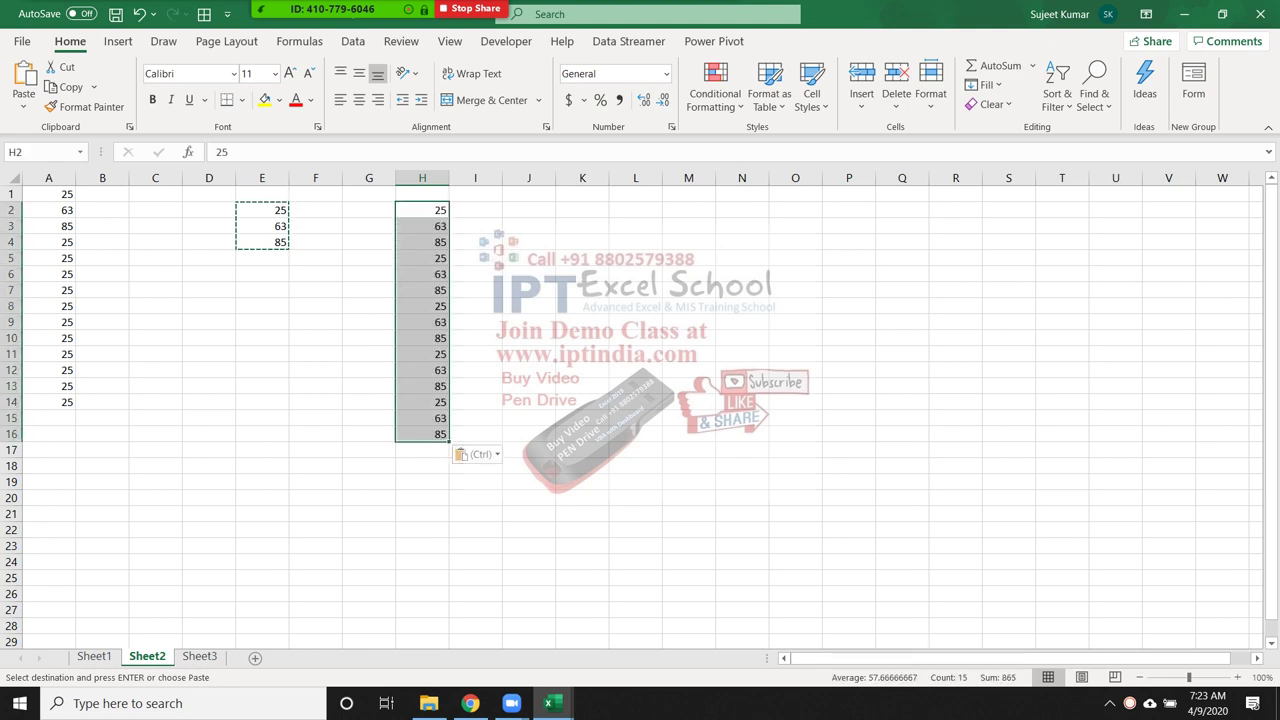
key(Escape)
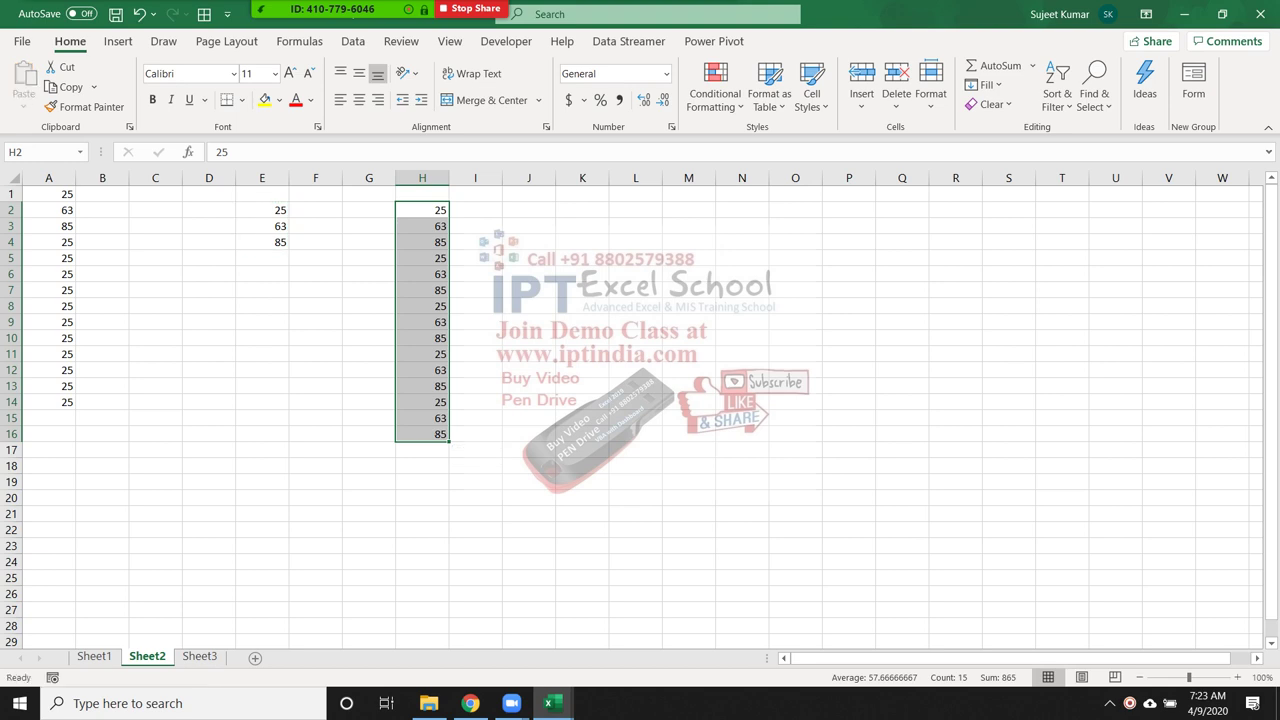
- Undo the H2:H16 paste and paste 25, 63, 85 into A1:A14 again
key(ctrl+z)
click(369, 401)
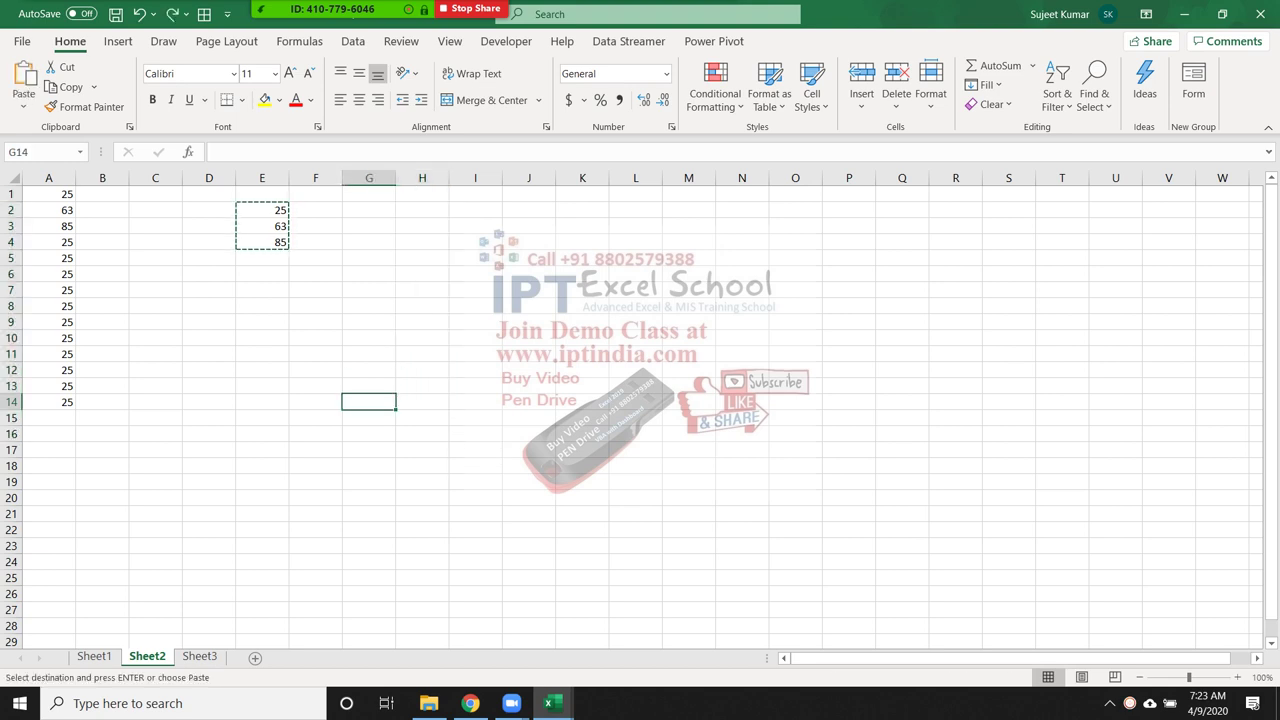
drag(48, 193, 48, 401)
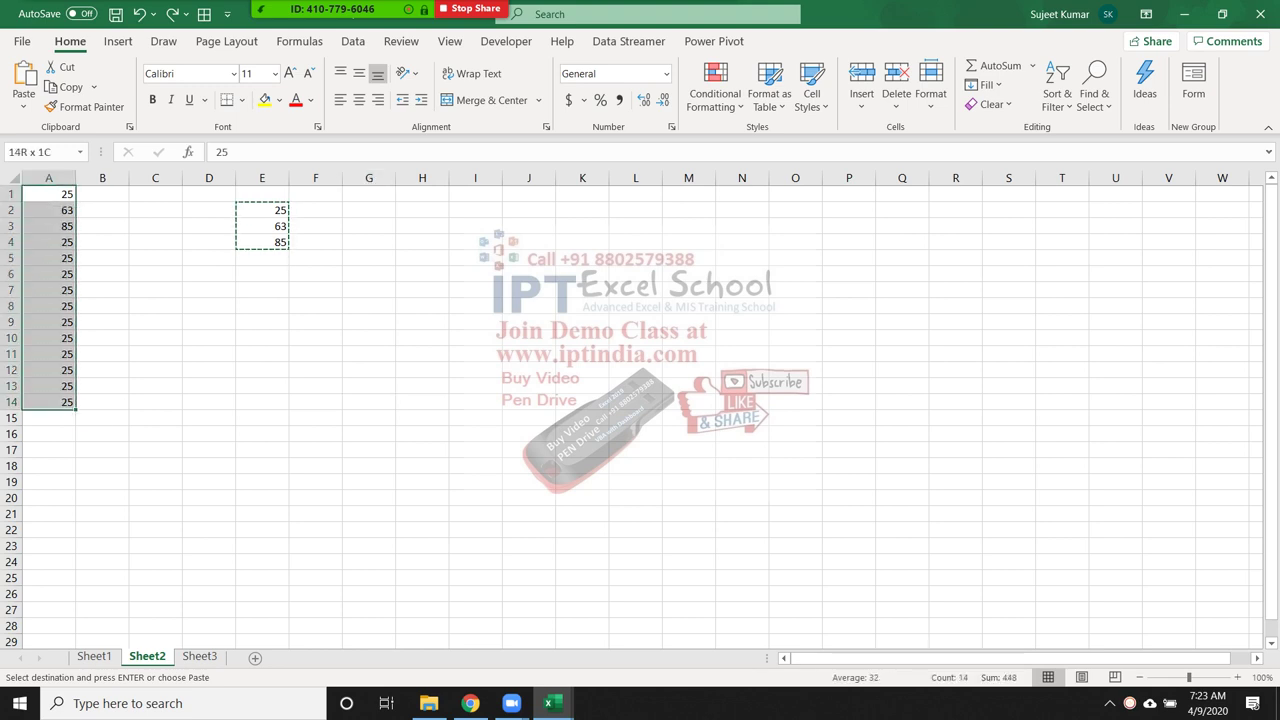
key(ctrl+v)
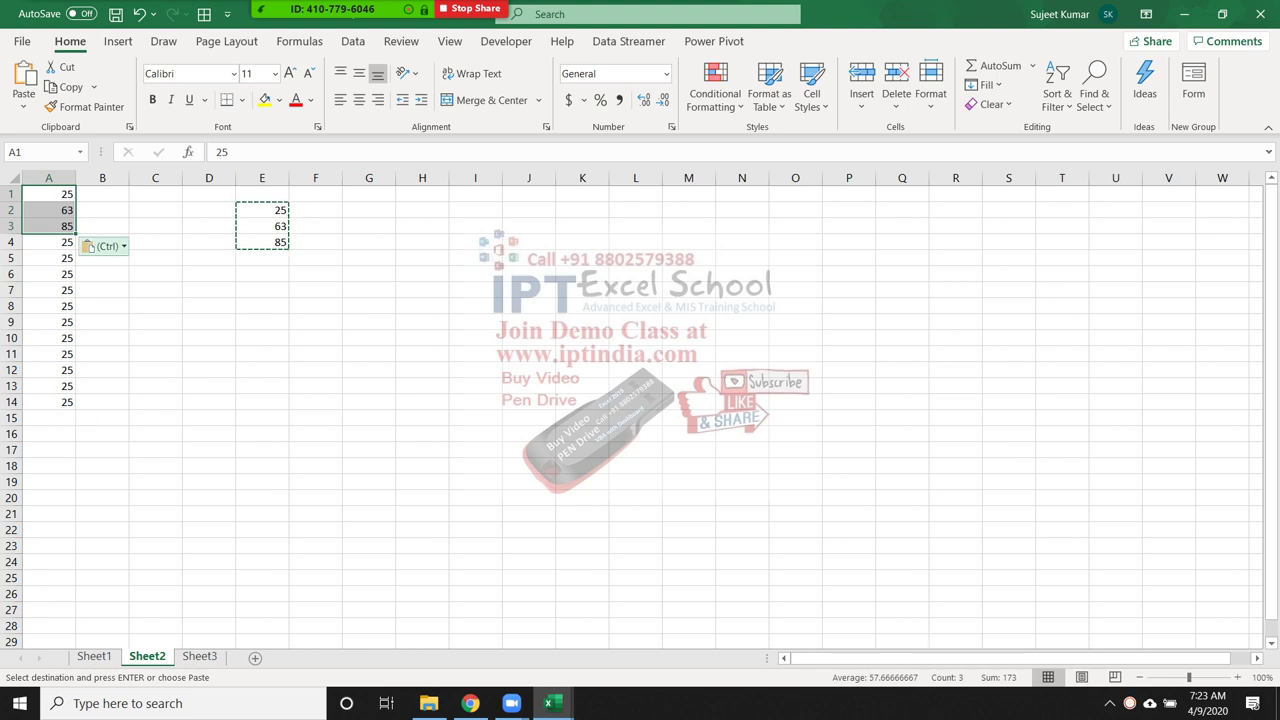
click(105, 246)
key(Escape)
- Paste 25, 63, 85 into H2:H4 and J2:J4
drag(422, 210, 422, 466)
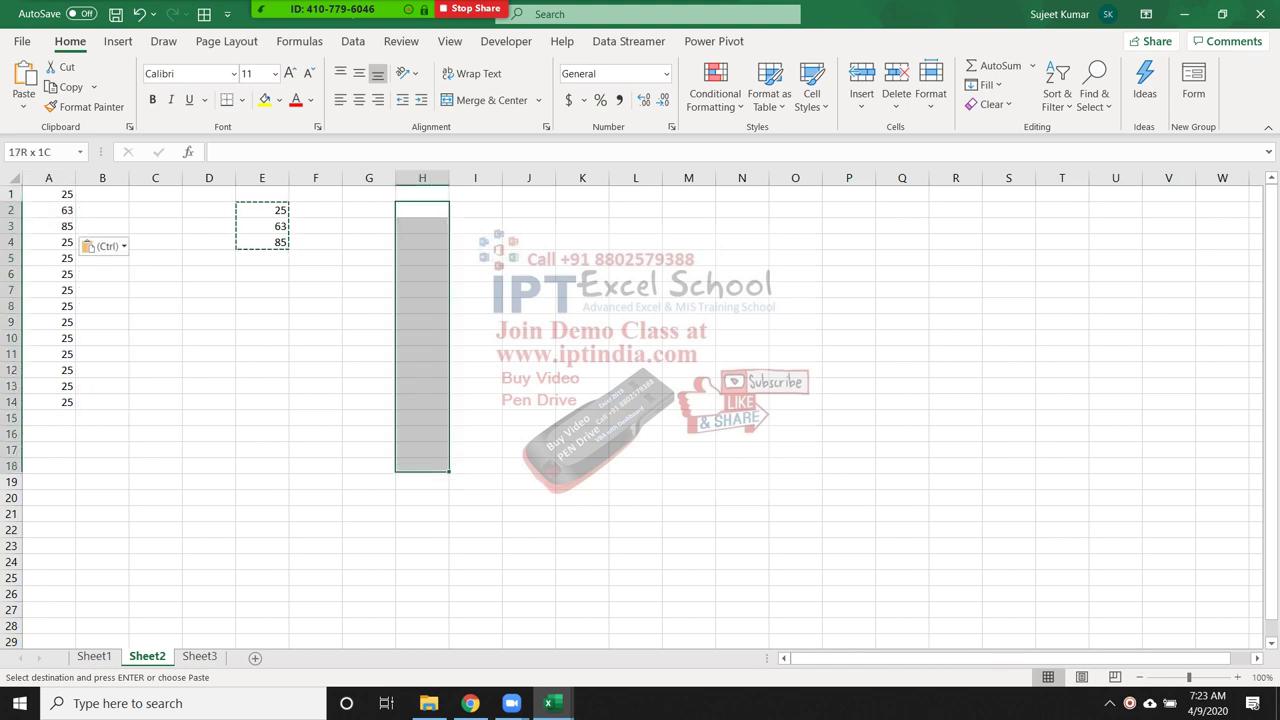
text(25 63 85)
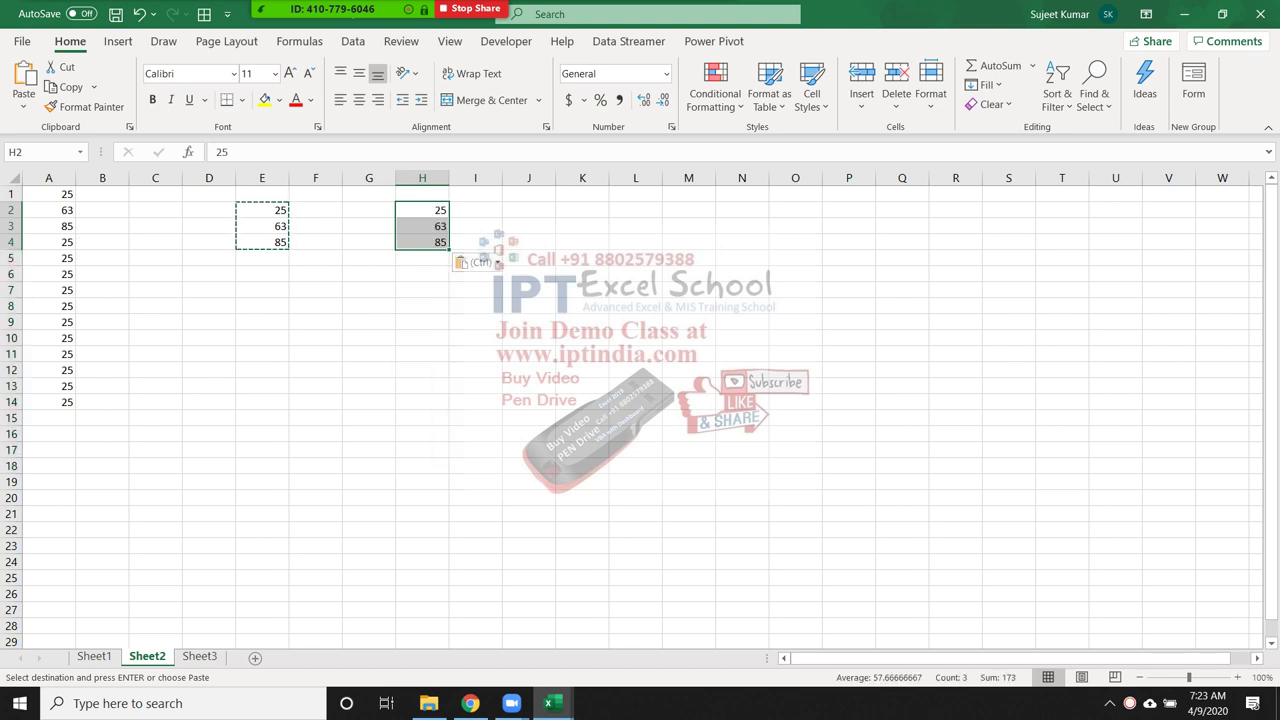
click(422, 306)
drag(529, 210, 529, 498)
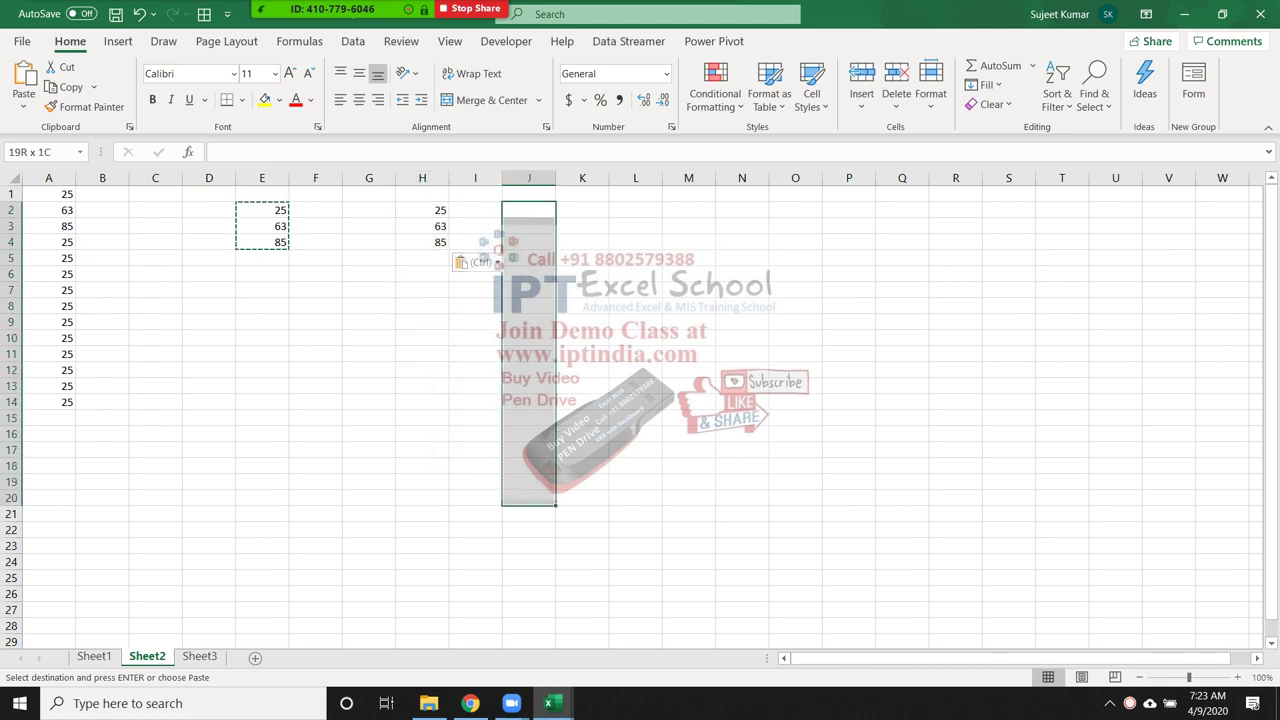
text(25 63 85)
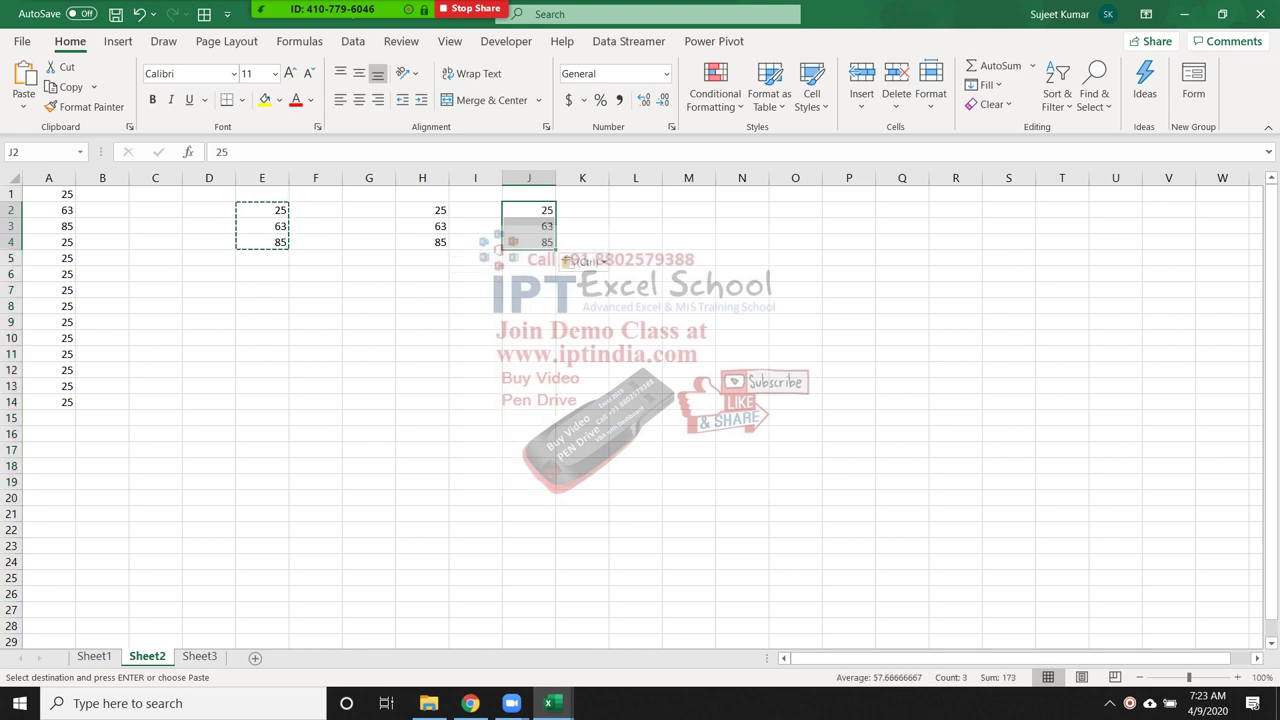
- Fill I7:I18, L3:L8 and N3:N8 with repeating 25, 63, 85
drag(475, 466, 475, 290)
key(ctrl+v)
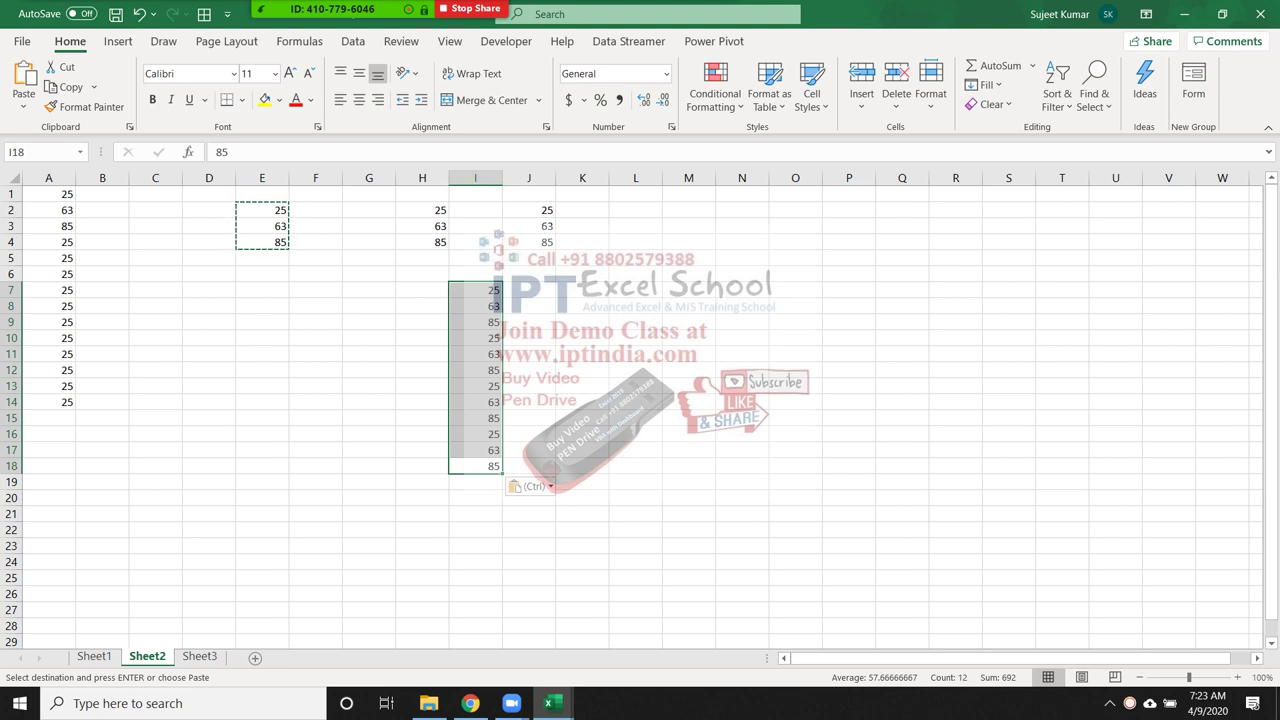
click(529, 338)
drag(635, 226, 635, 306)
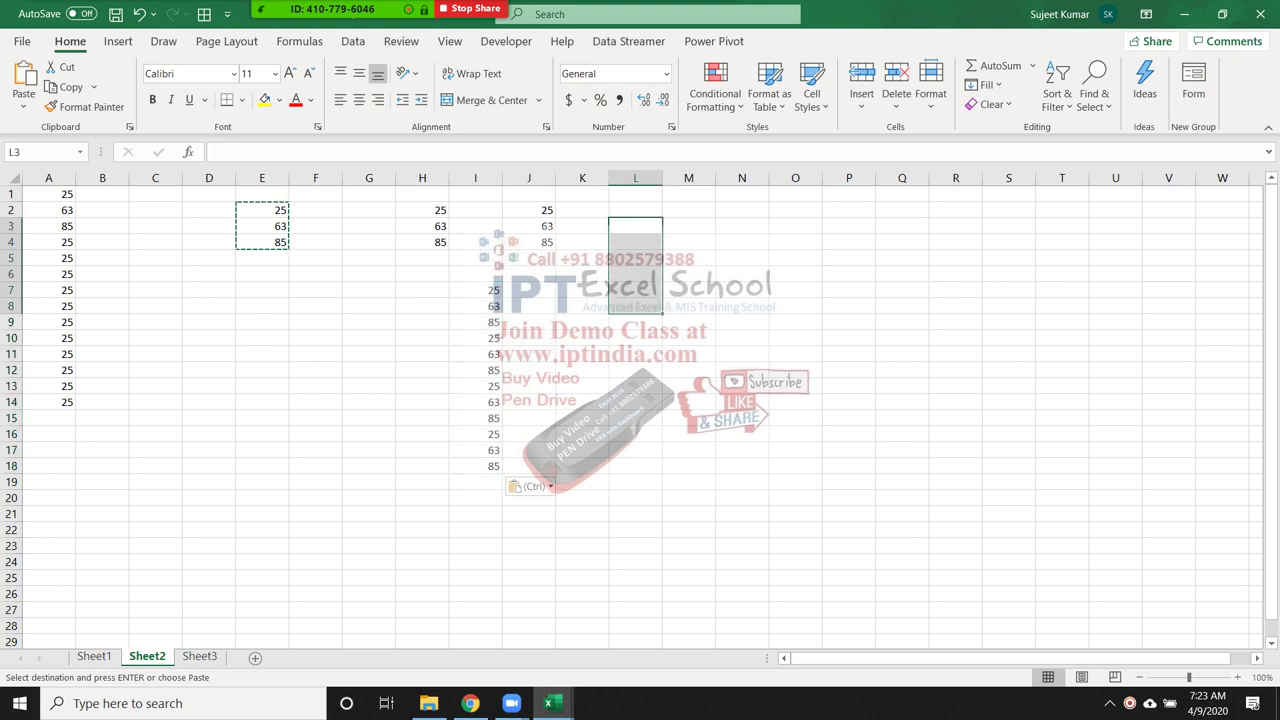
key(ctrl+v)
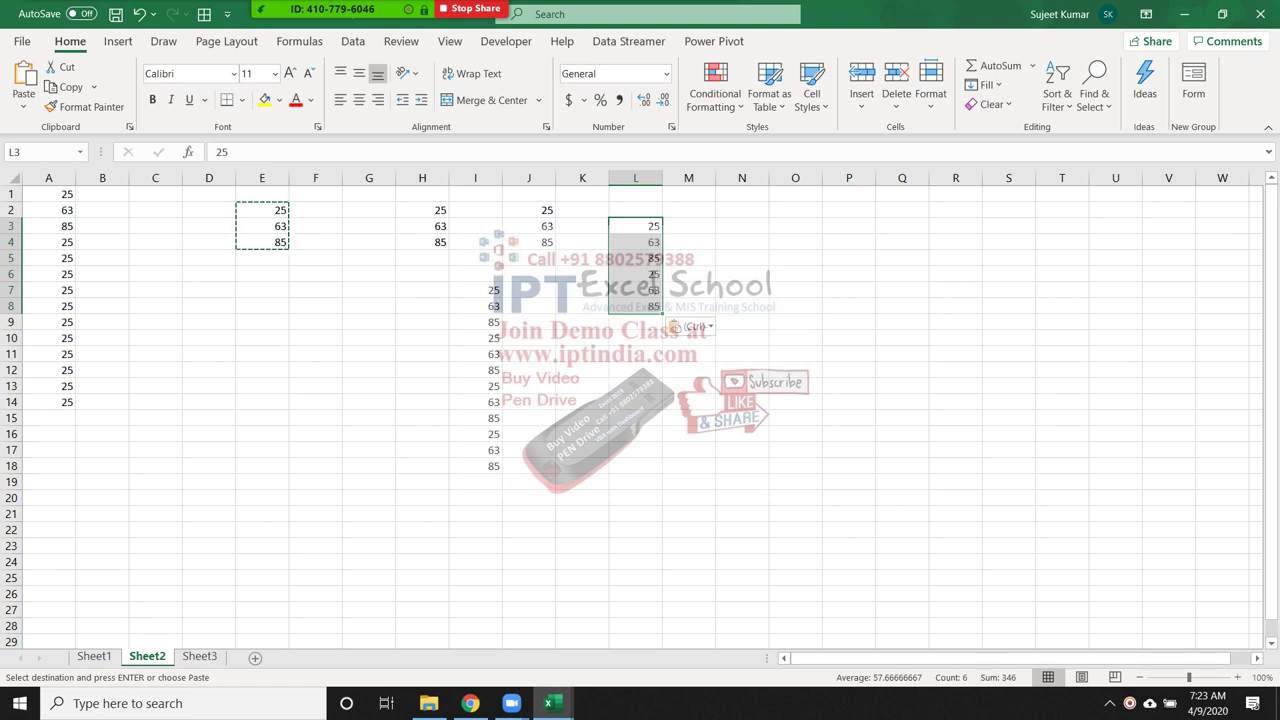
click(582, 338)
drag(742, 226, 742, 466)
text(25 63 85)
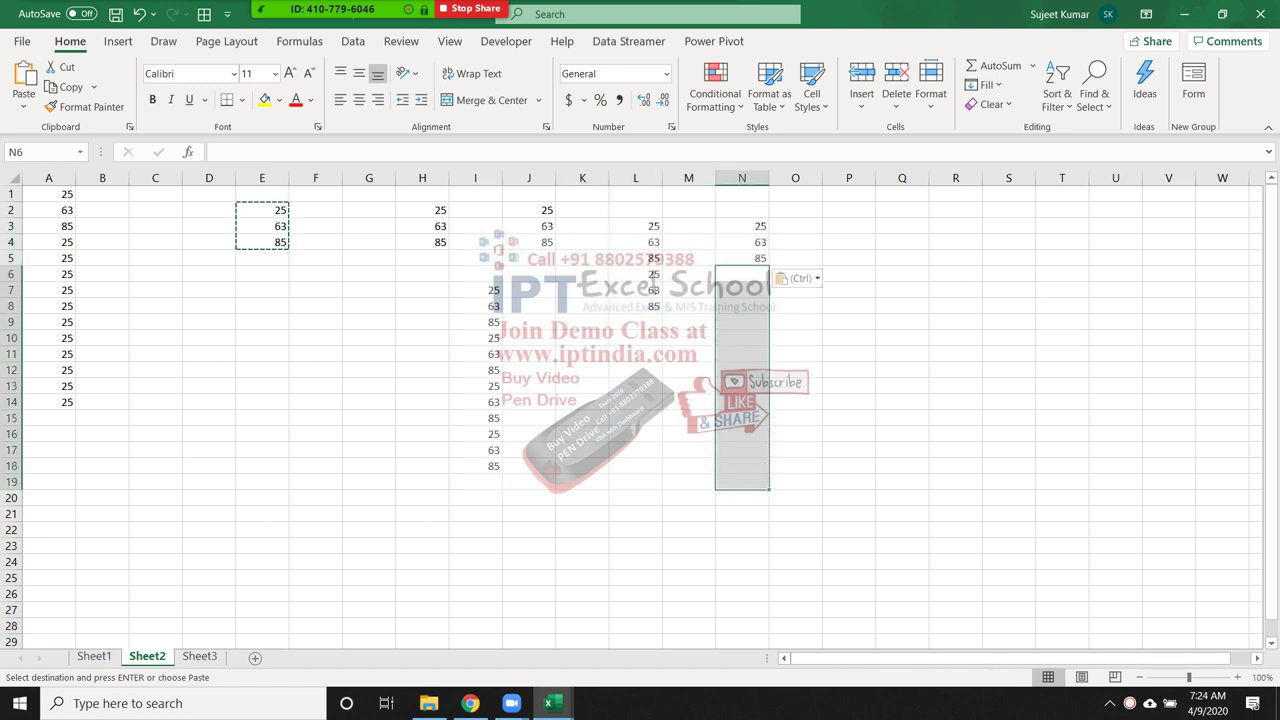
text(25 63 85)
- Paste into M10:N18, undo it, and select the pasted block from H2
drag(688, 338, 742, 466)
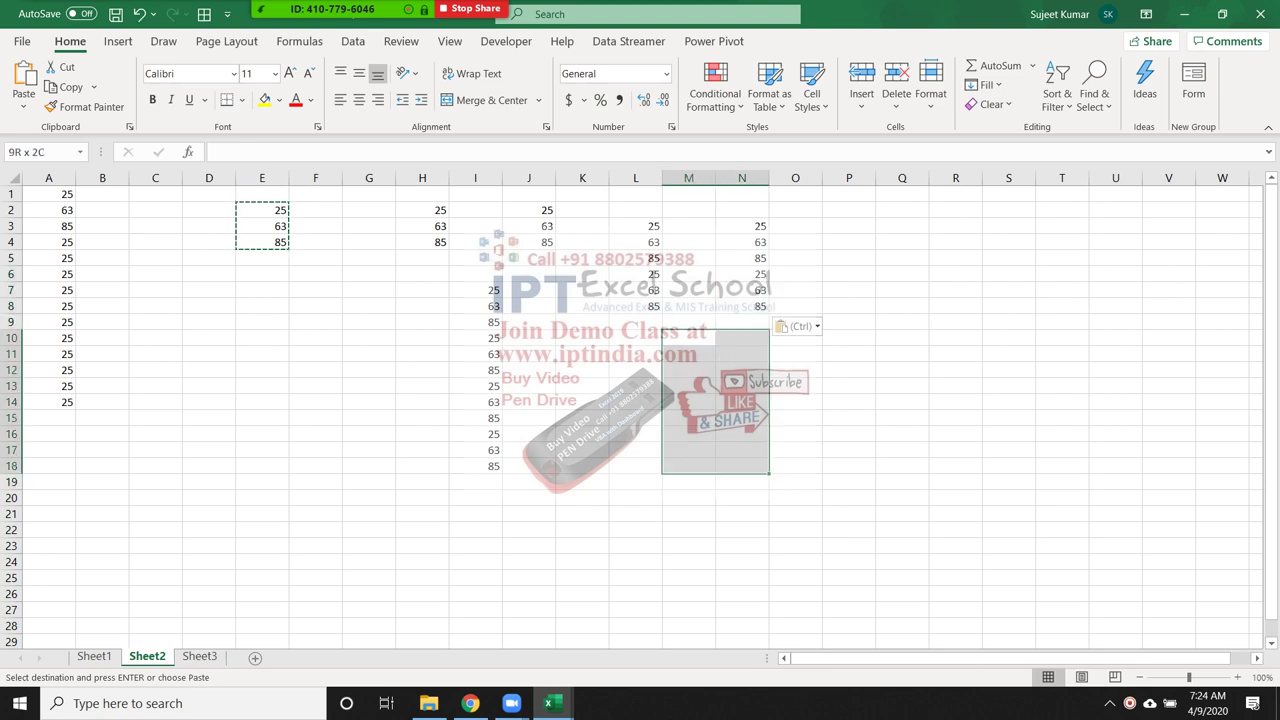
key(ctrl+v)
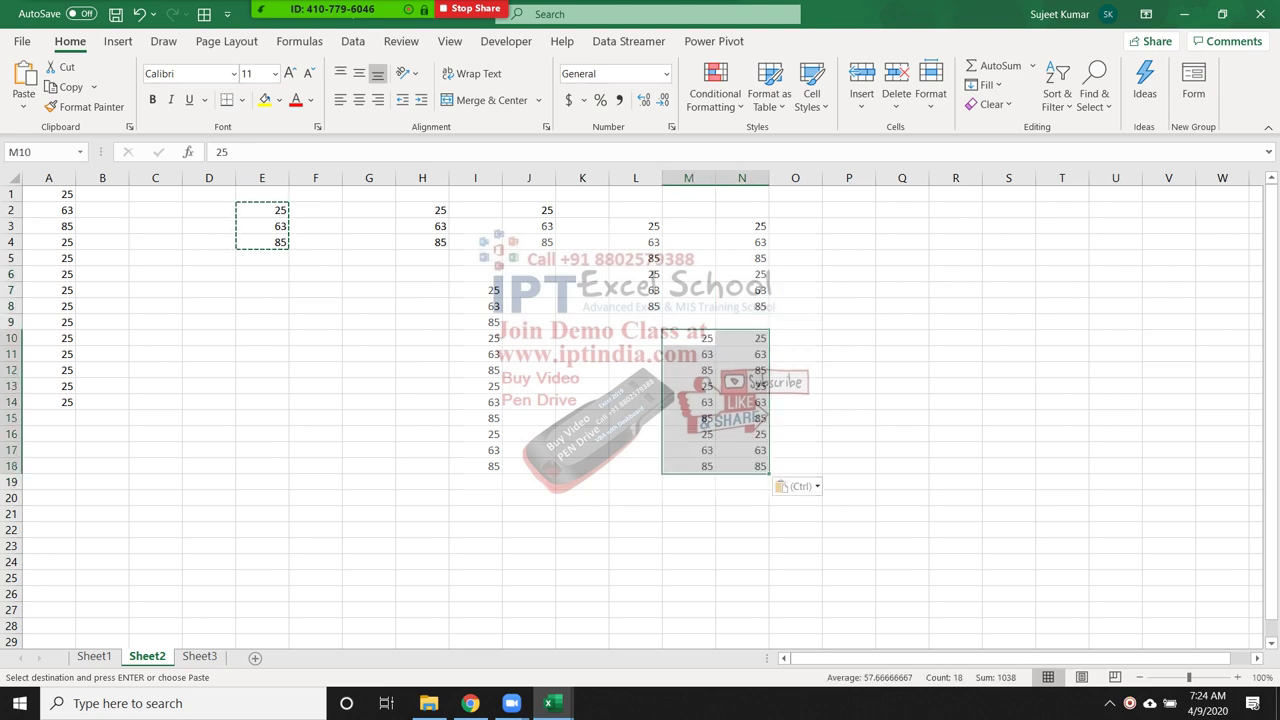
key(ctrl+z)
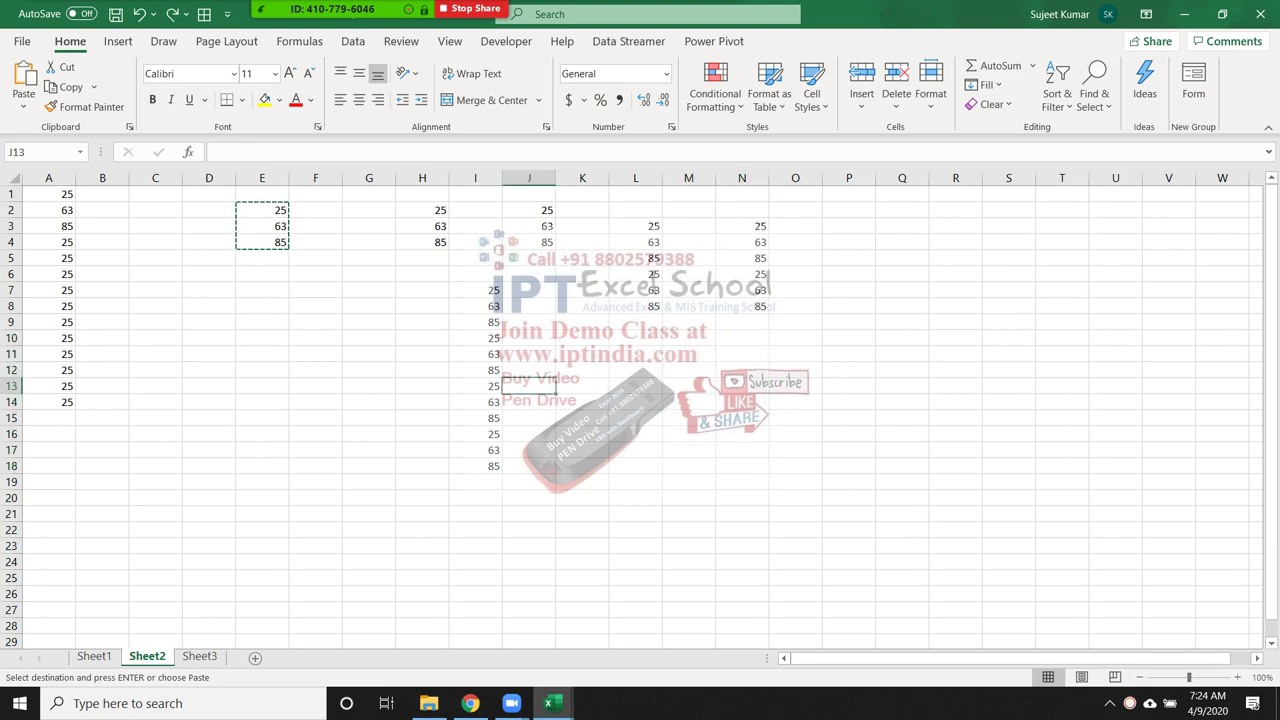
mouse_move(422, 210)
mouse_down()
mouse_move(500, 242)
mouse_move(770, 473)
mouse_up()
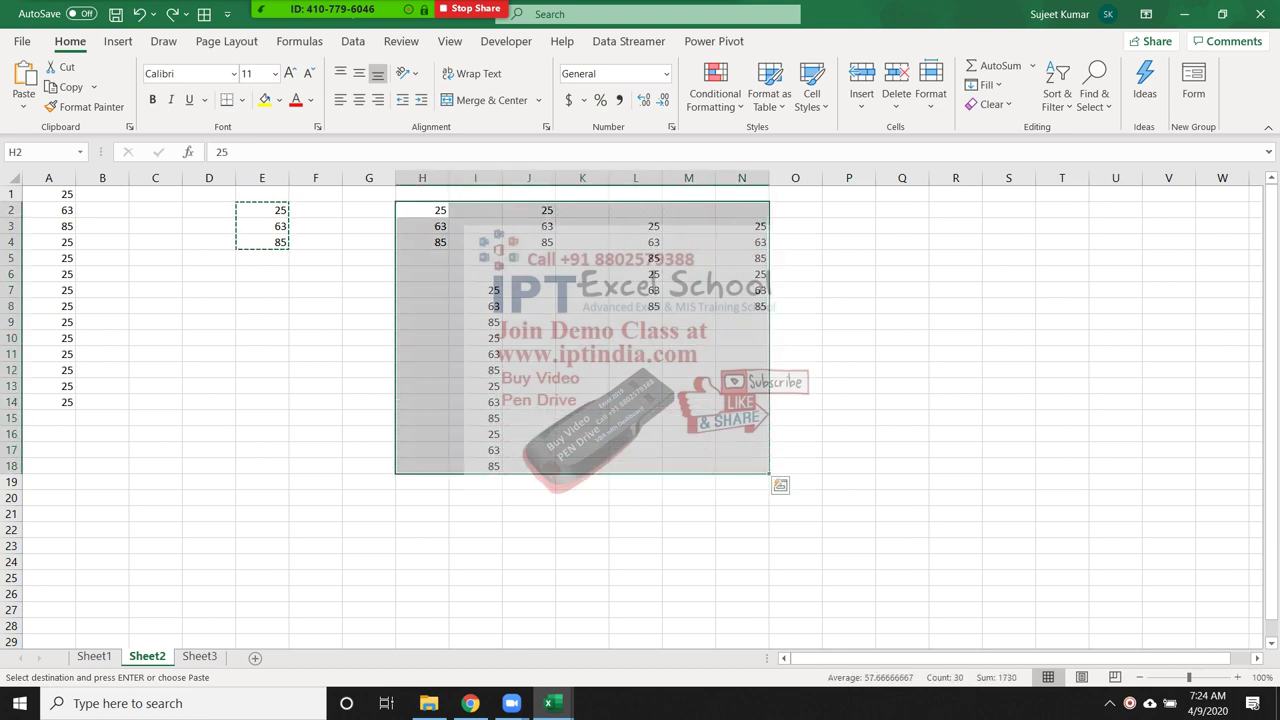
- Clear H2:N18, then copy E2:E4 and paste into H3:H5 and J4:M12
key(Delete)
drag(262, 210, 262, 242)
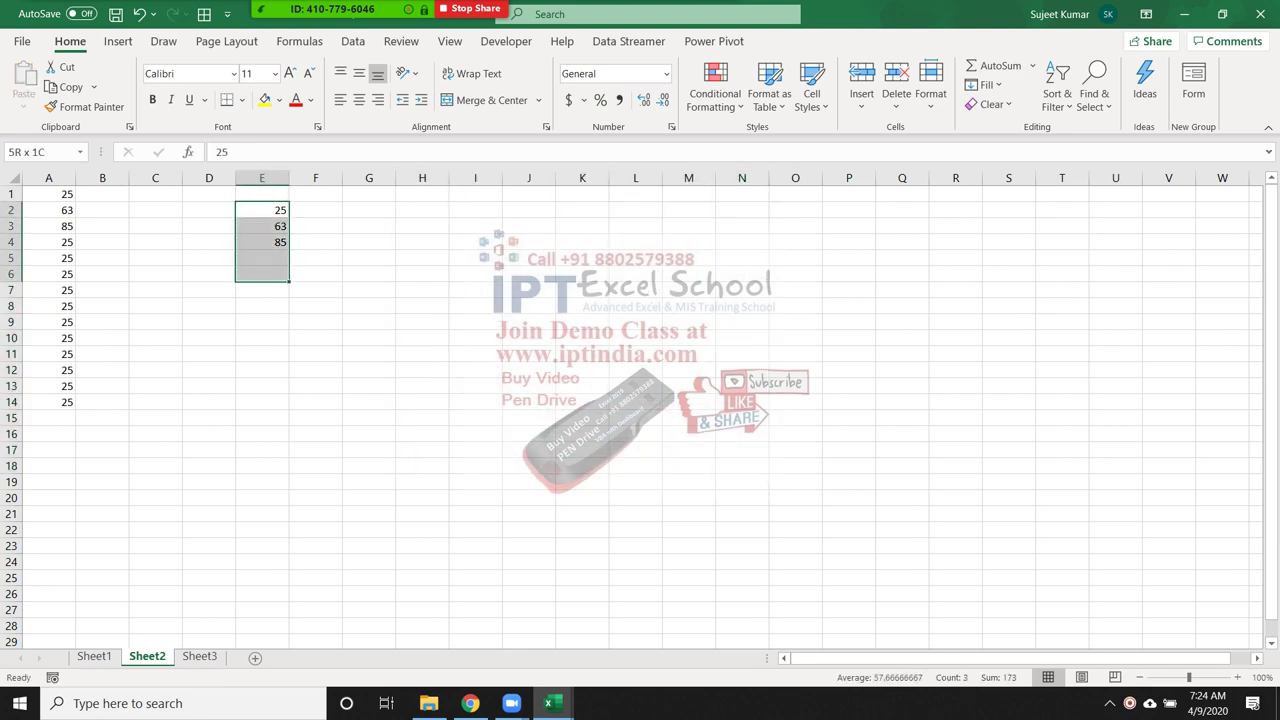
key(ctrl+c)
mouse_move(422, 226)
mouse_down()
mouse_move(475, 482)
mouse_move(607, 518)
mouse_up()
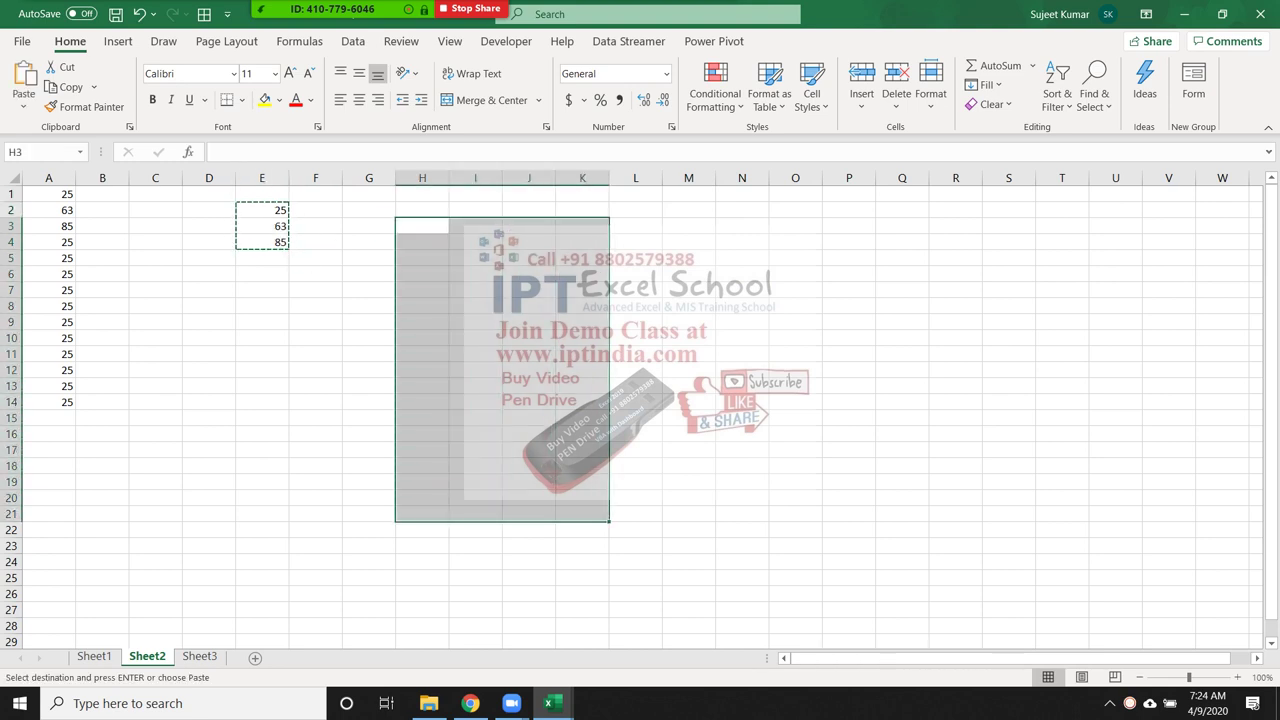
key(ctrl+v)
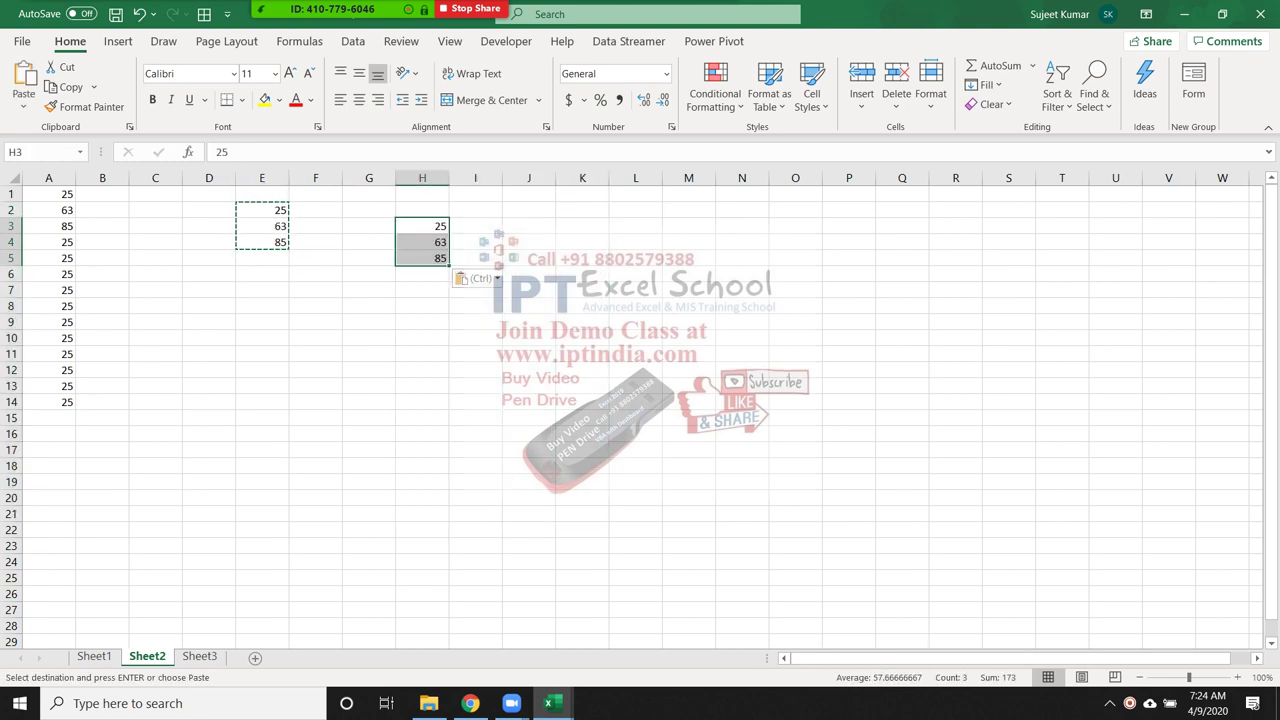
drag(529, 242, 689, 370)
key(ctrl+v)
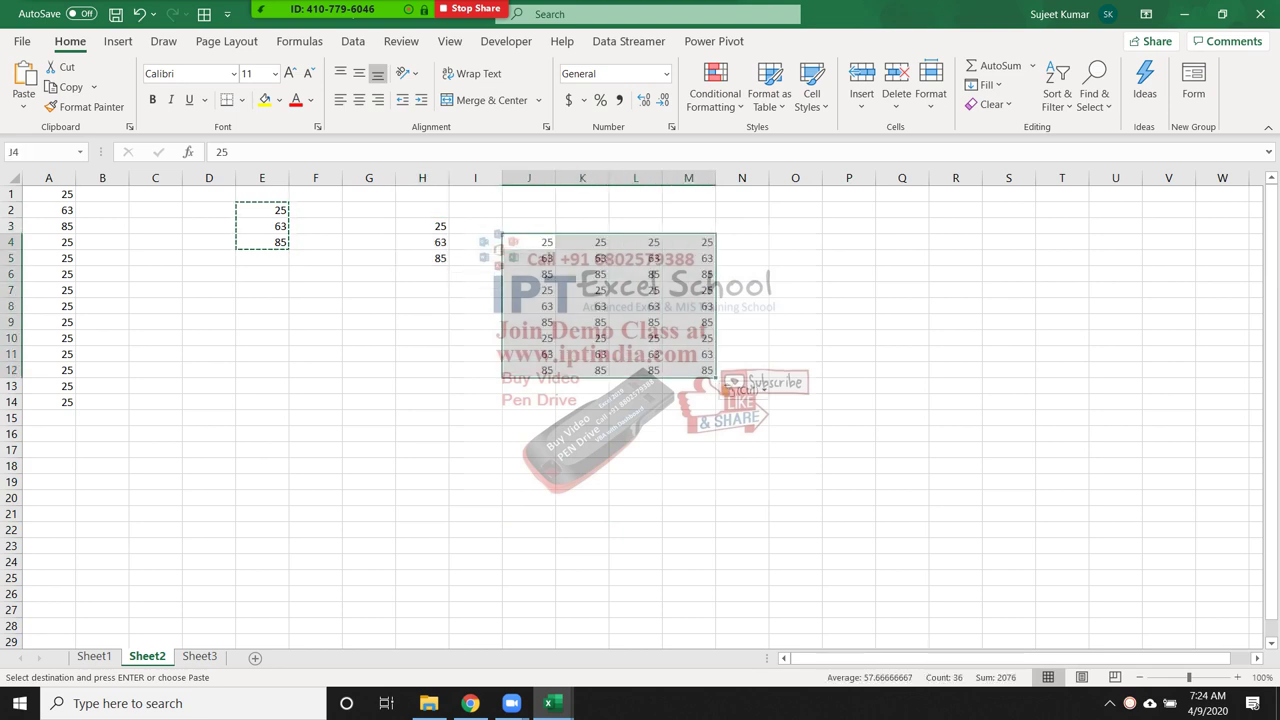
- Paste the 25, 63, 85 values into F11:F13 and H11:I25, then cancel copy mode
drag(315, 353, 422, 433)
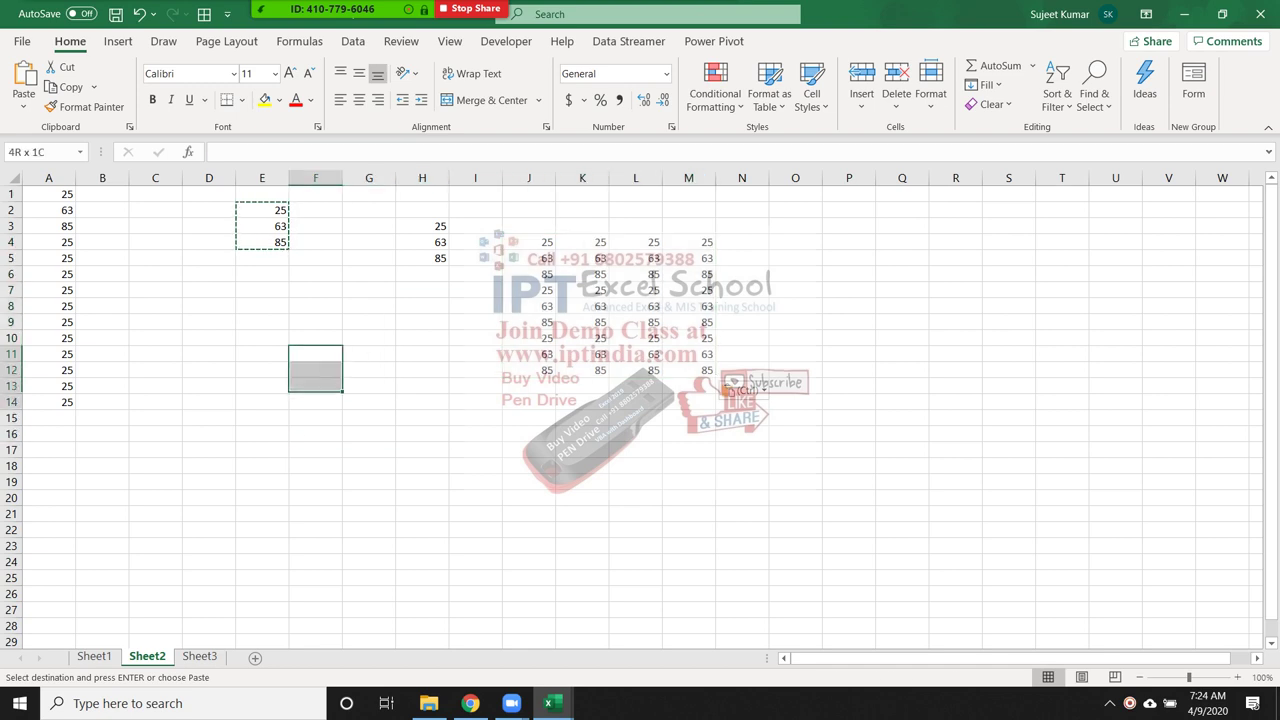
drag(315, 353, 315, 546)
key(ctrl+v)
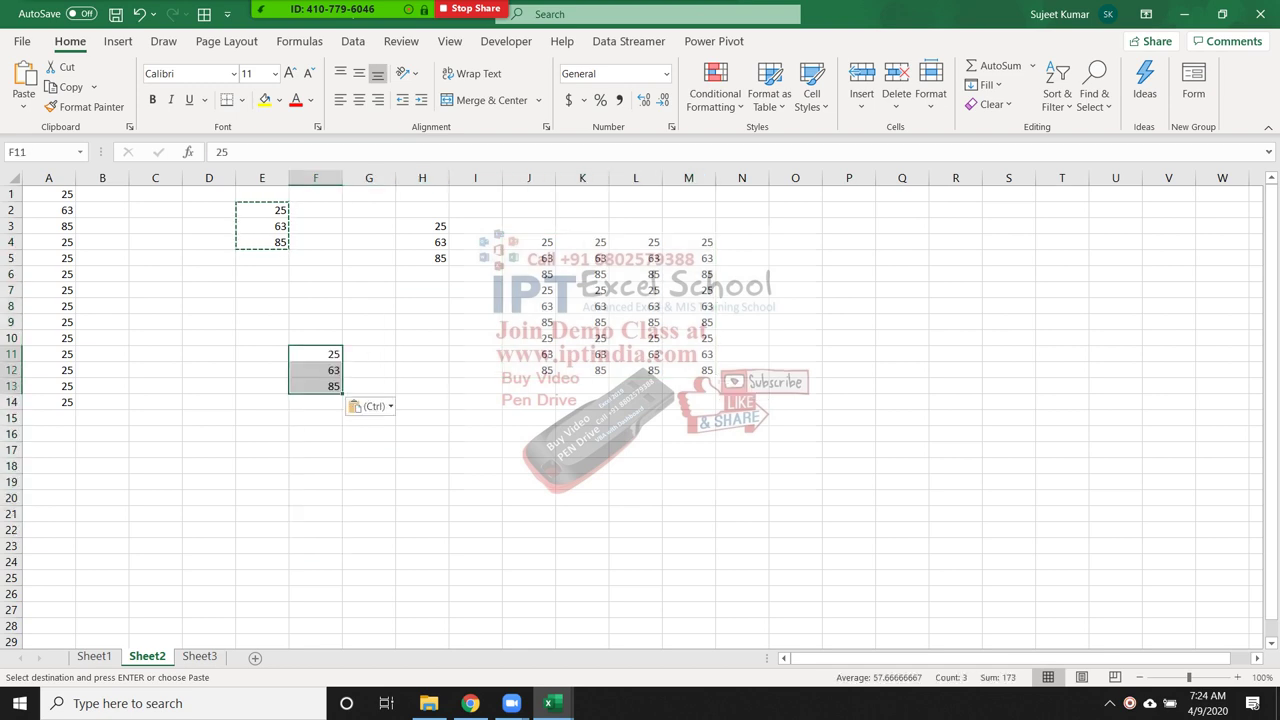
drag(422, 353, 475, 578)
key(ctrl+v)
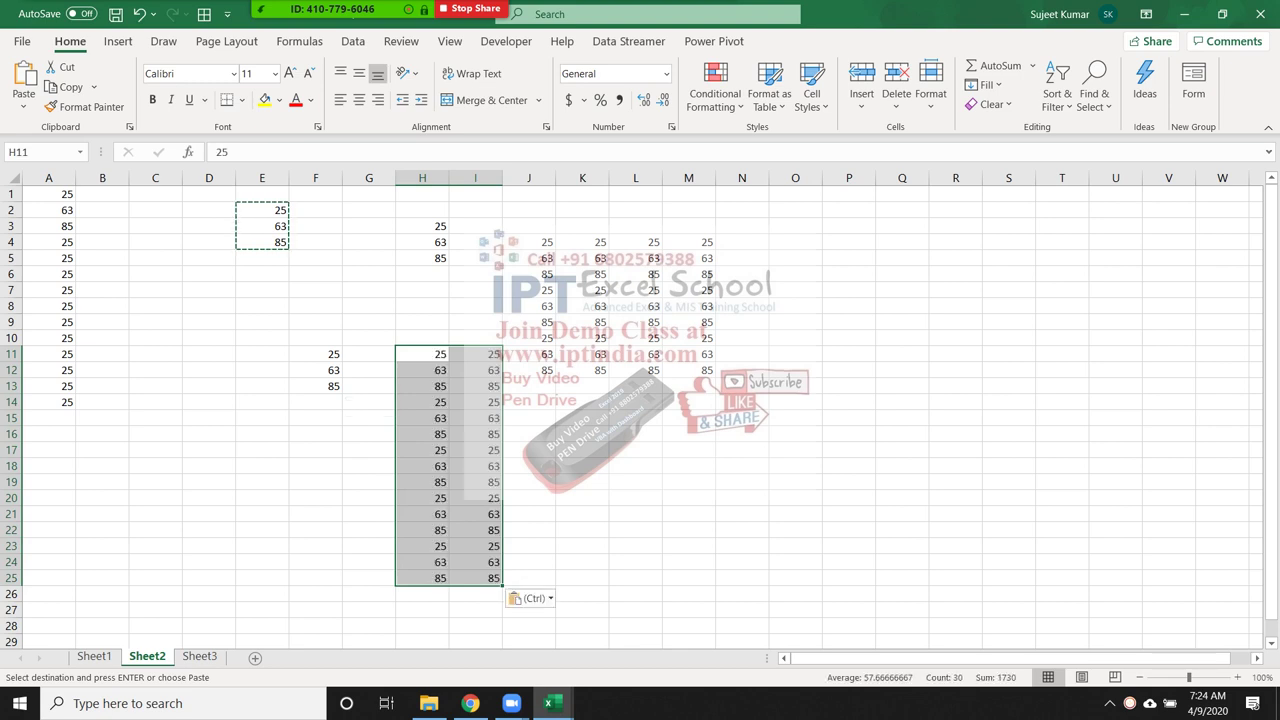
click(422, 369)
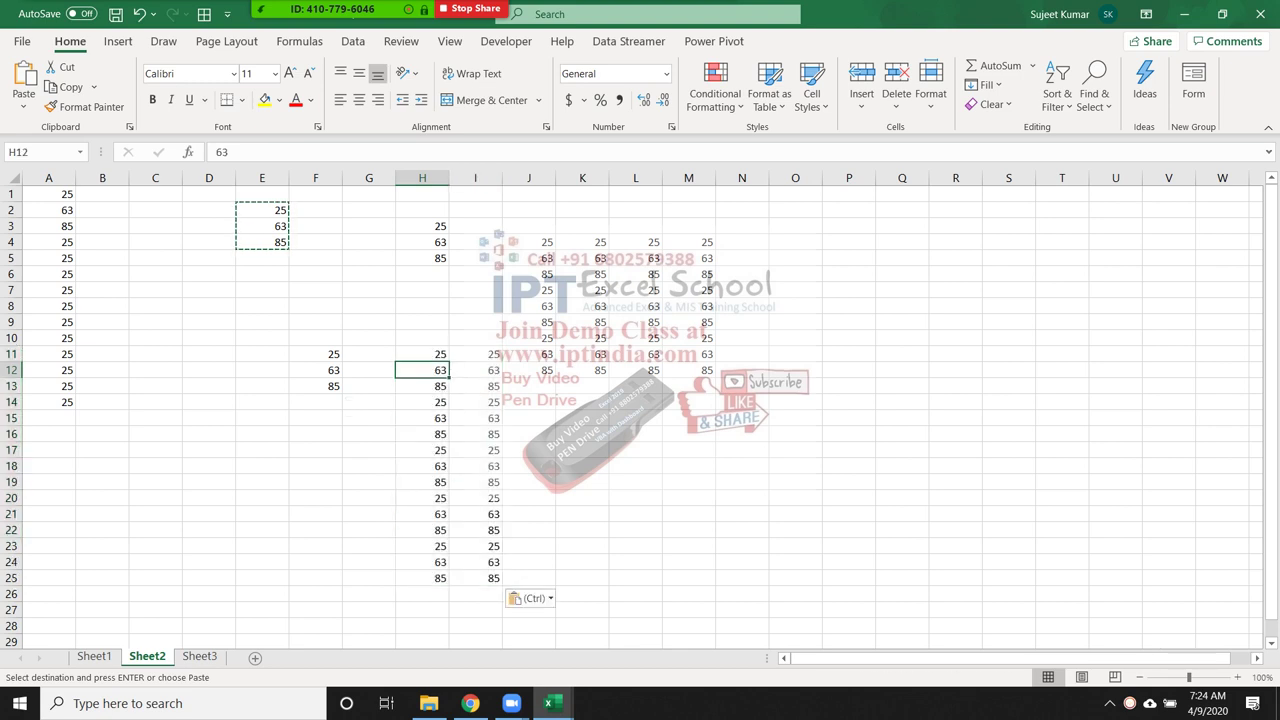
key(Escape)
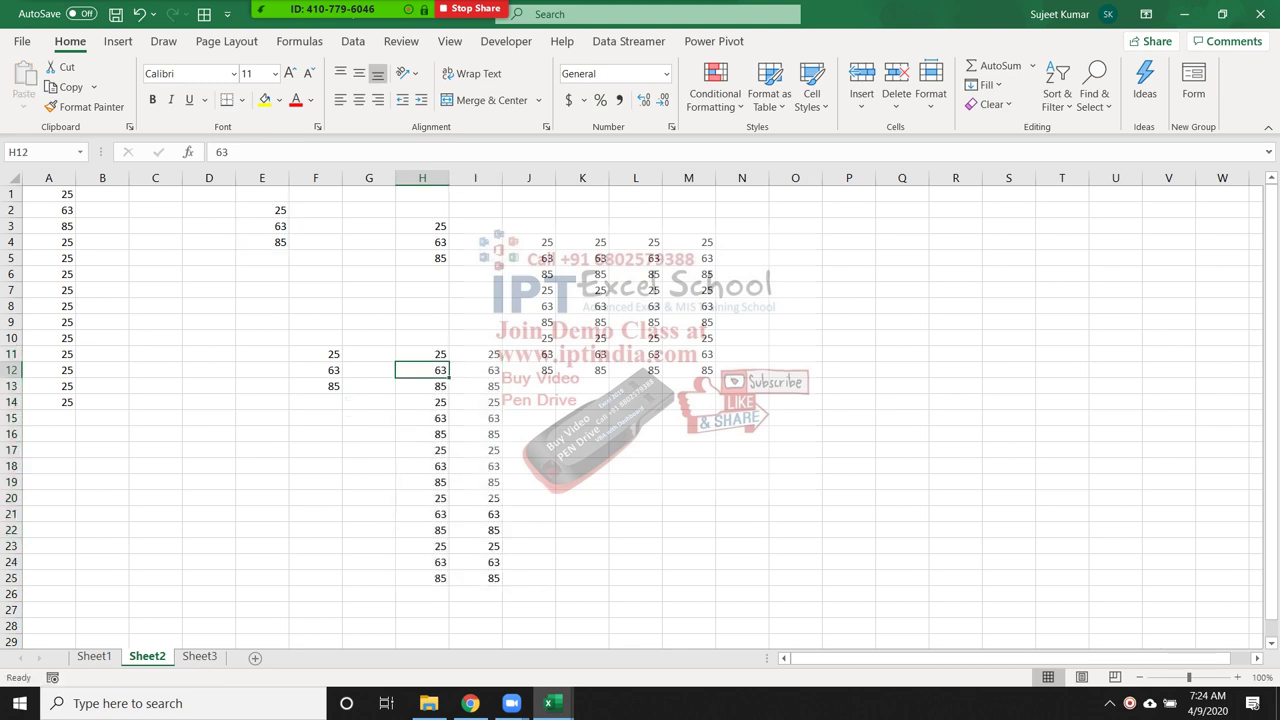
- Delete all values in columns E through M and column A
drag(262, 177, 690, 177)
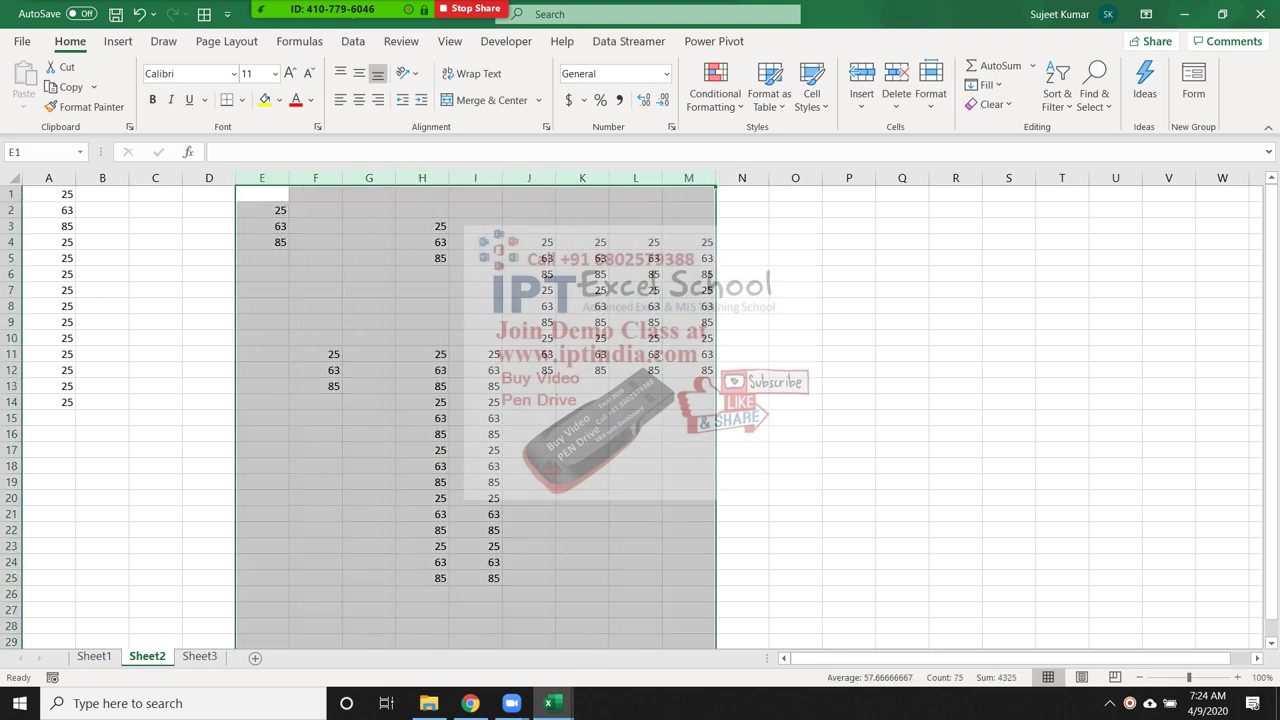
key(Delete)
click(48, 177)
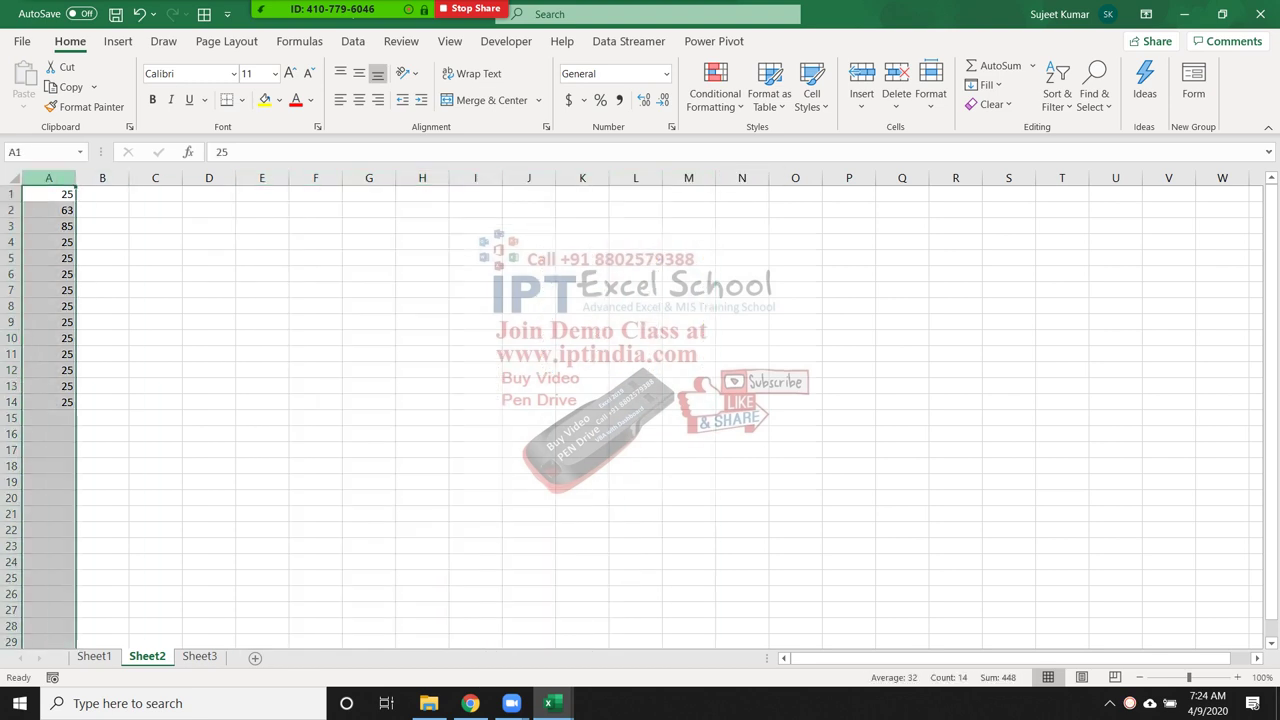
key(Delete)
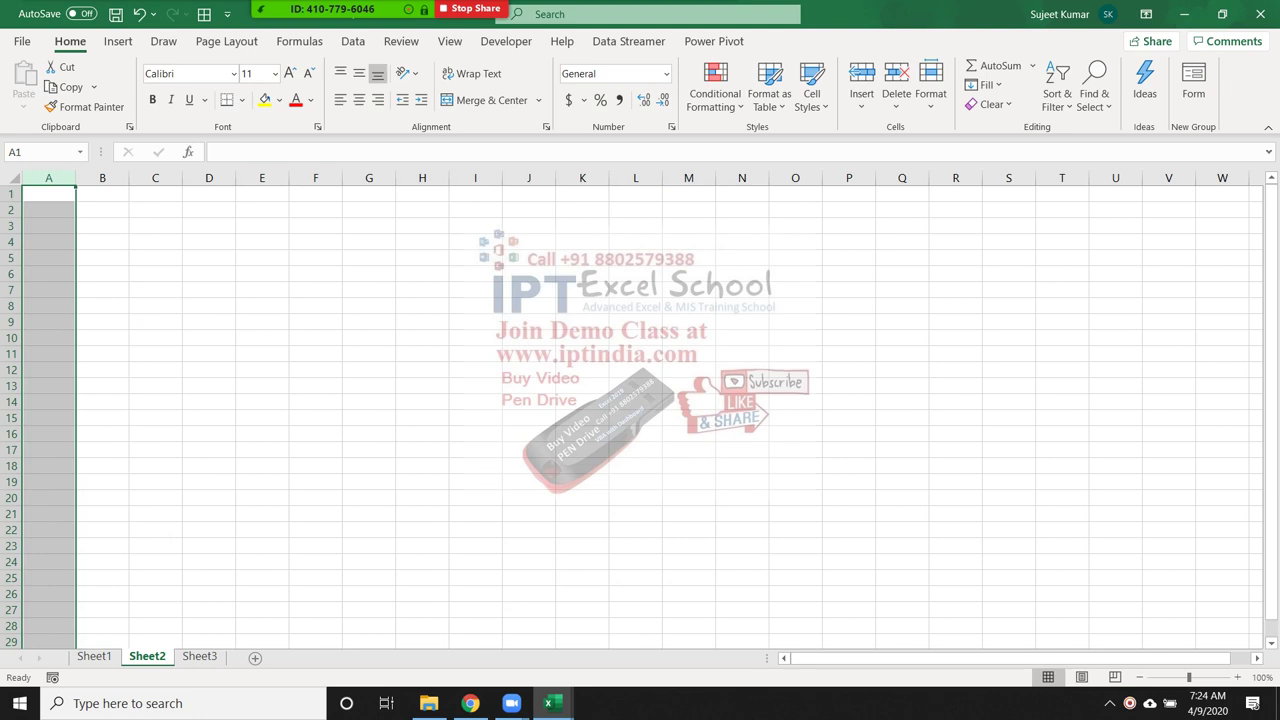
- Back on Sheet1, review the Name and Product levels in Custom Sort and cancel
click(94, 656)
click(166, 355)
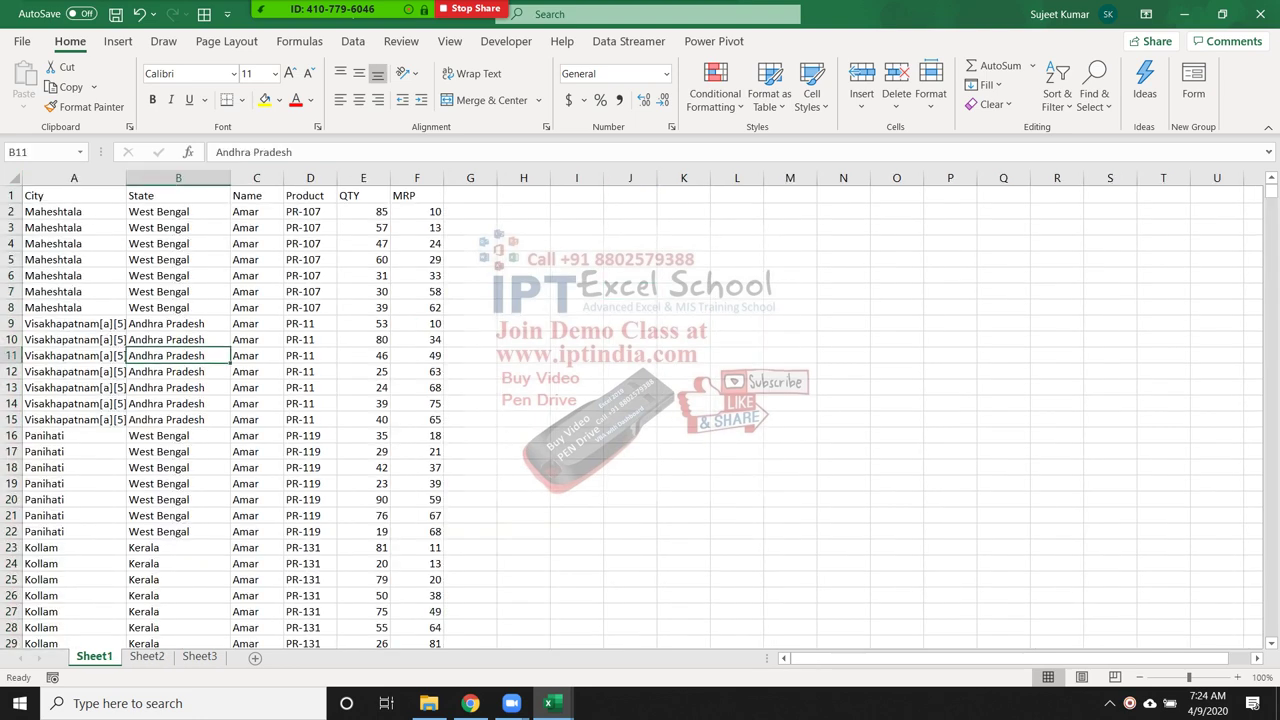
click(160, 195)
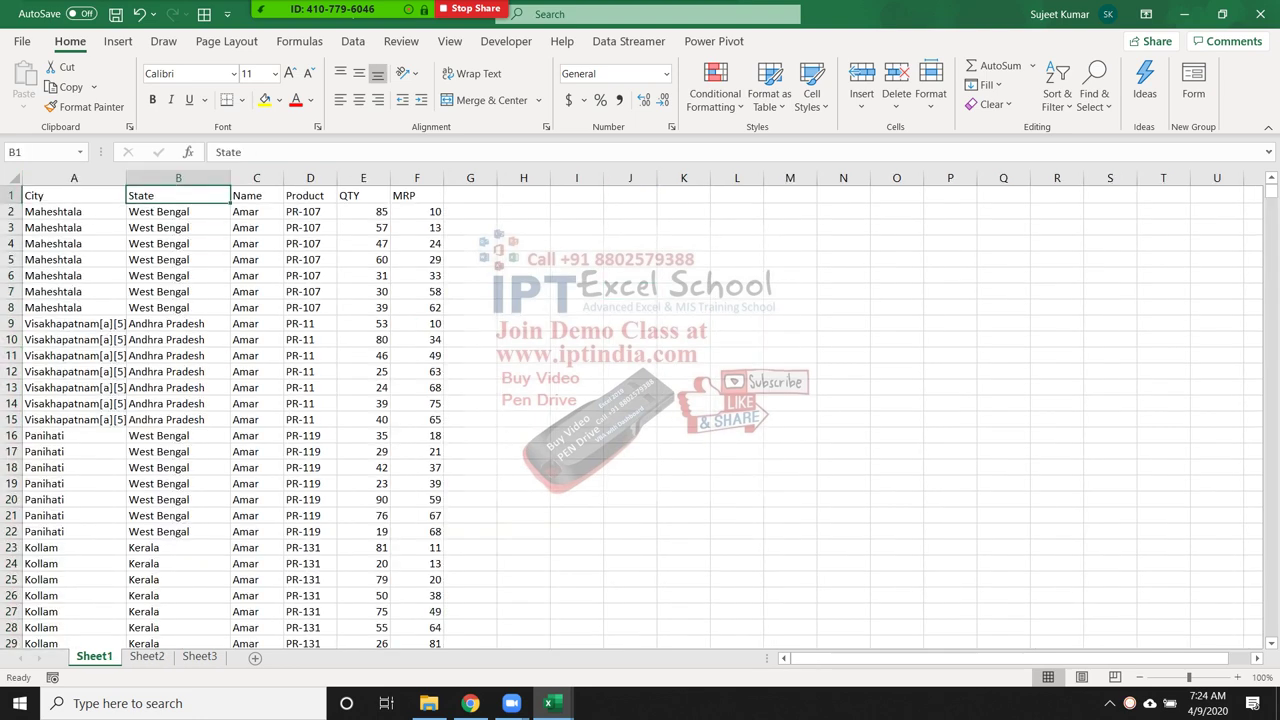
click(256, 195)
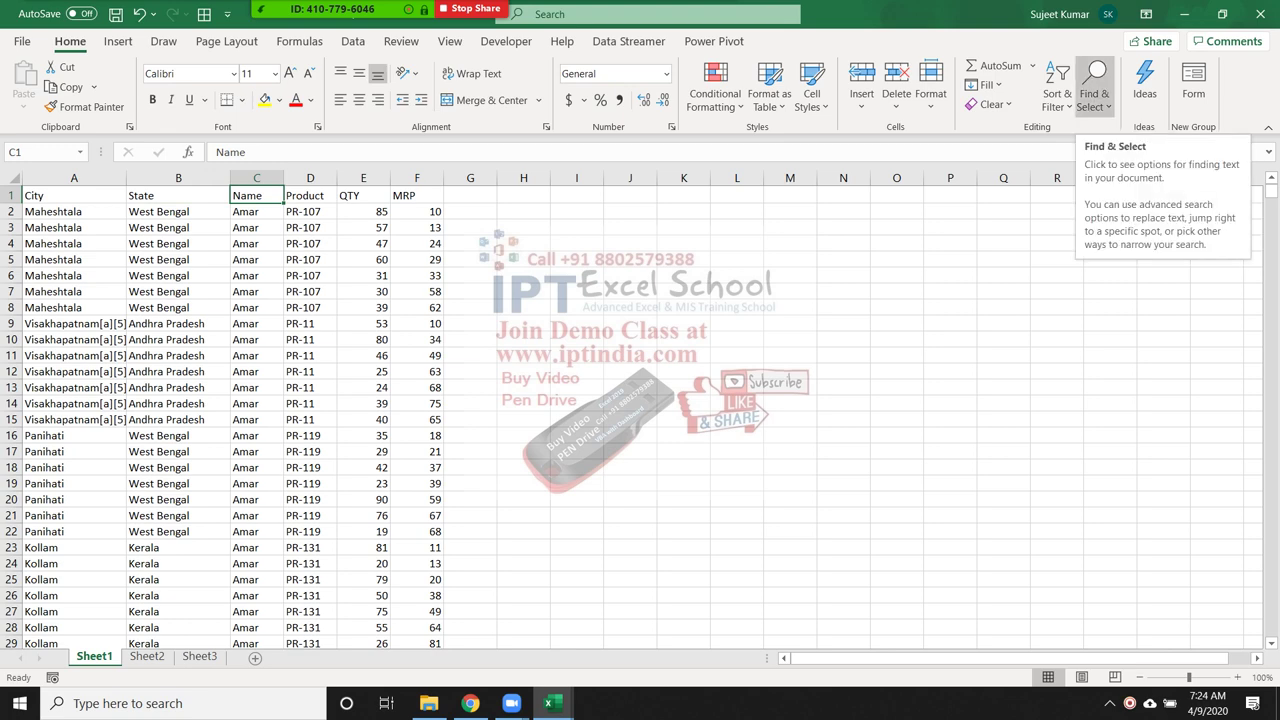
click(1057, 95)
click(1095, 174)
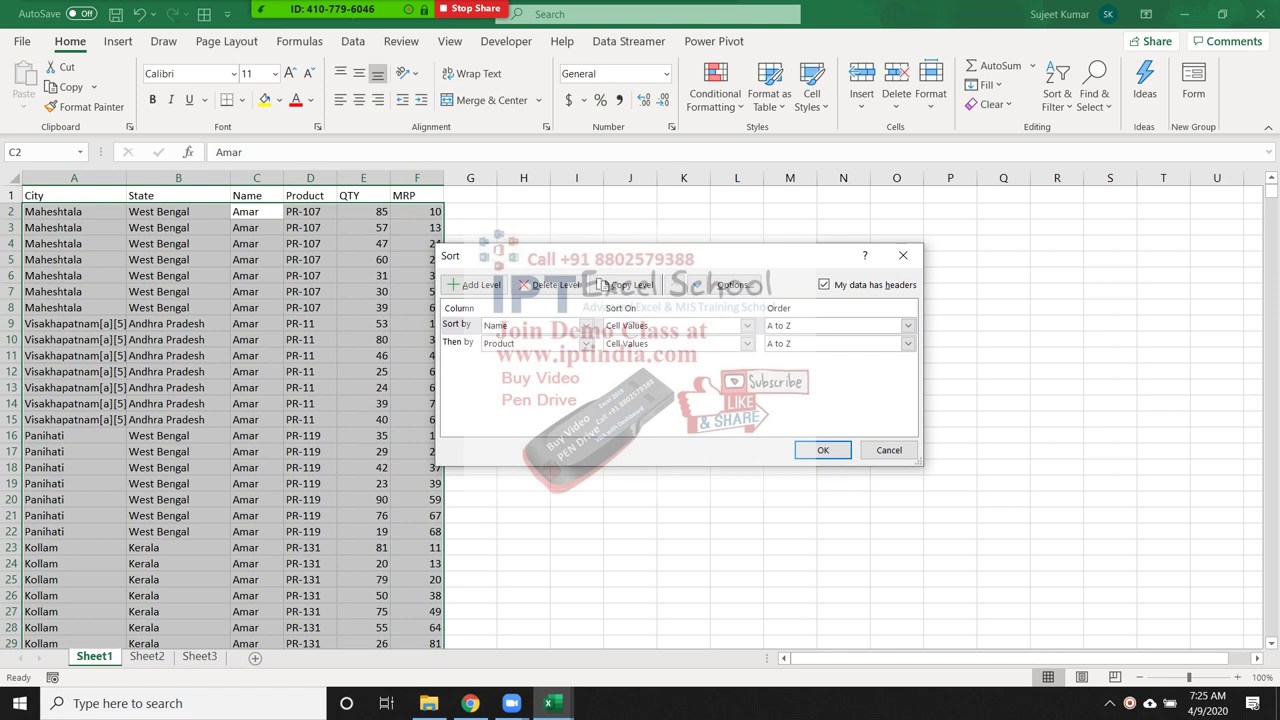
key(Return)
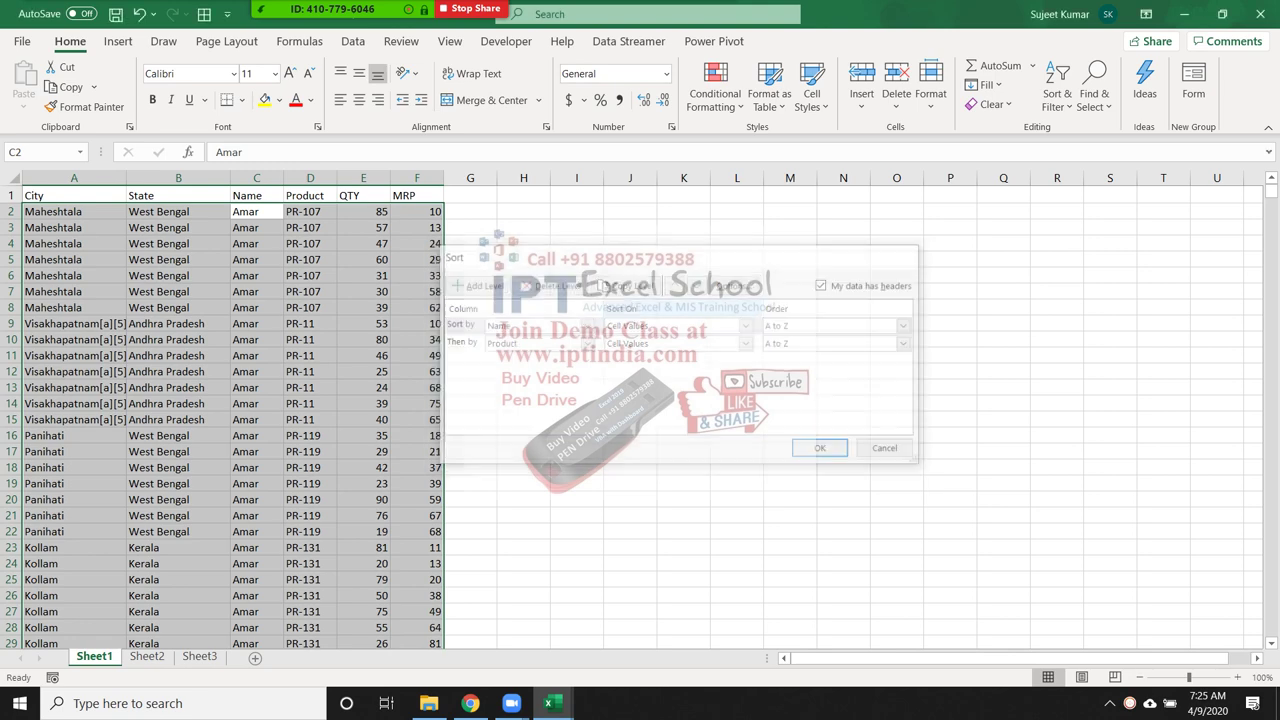
- Add a 'Month' header in G1, JAN in G2, and auto-fill months down column G
click(470, 195)
text(M)
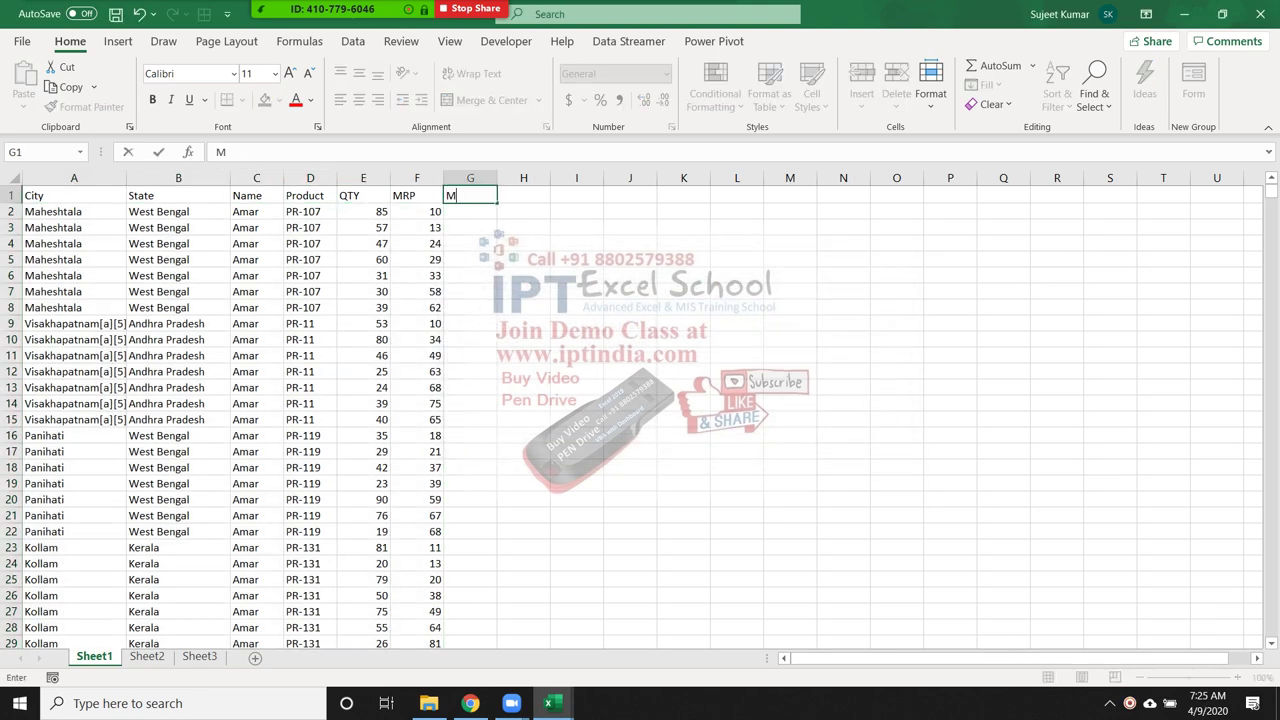
text(onth)
key(Return)
text(J)
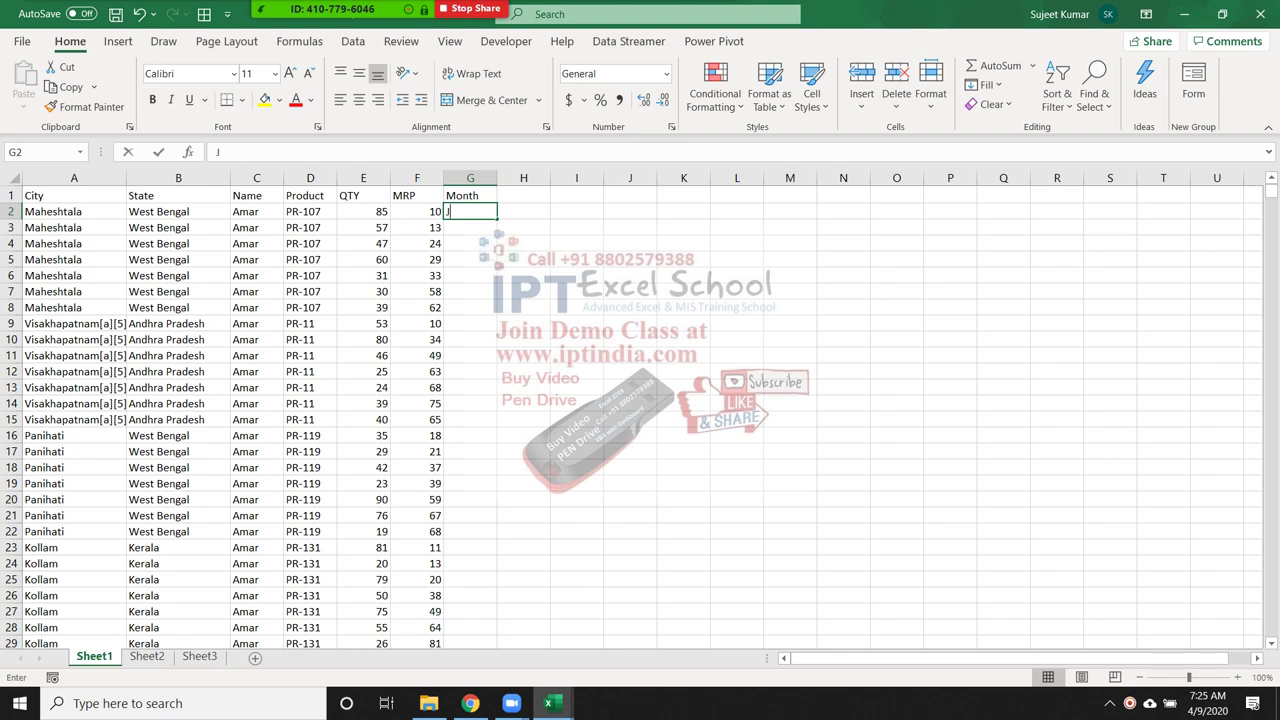
text(AN)
key(Return)
click(470, 212)
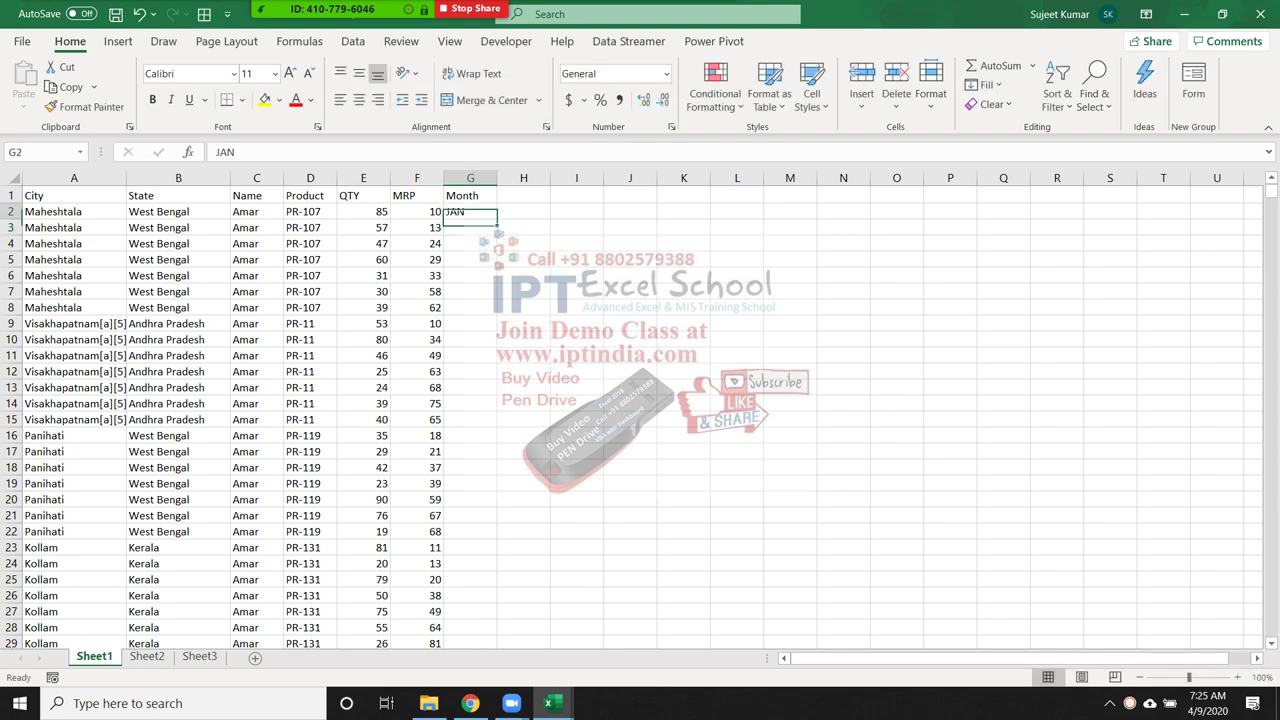
double_click(497, 219)
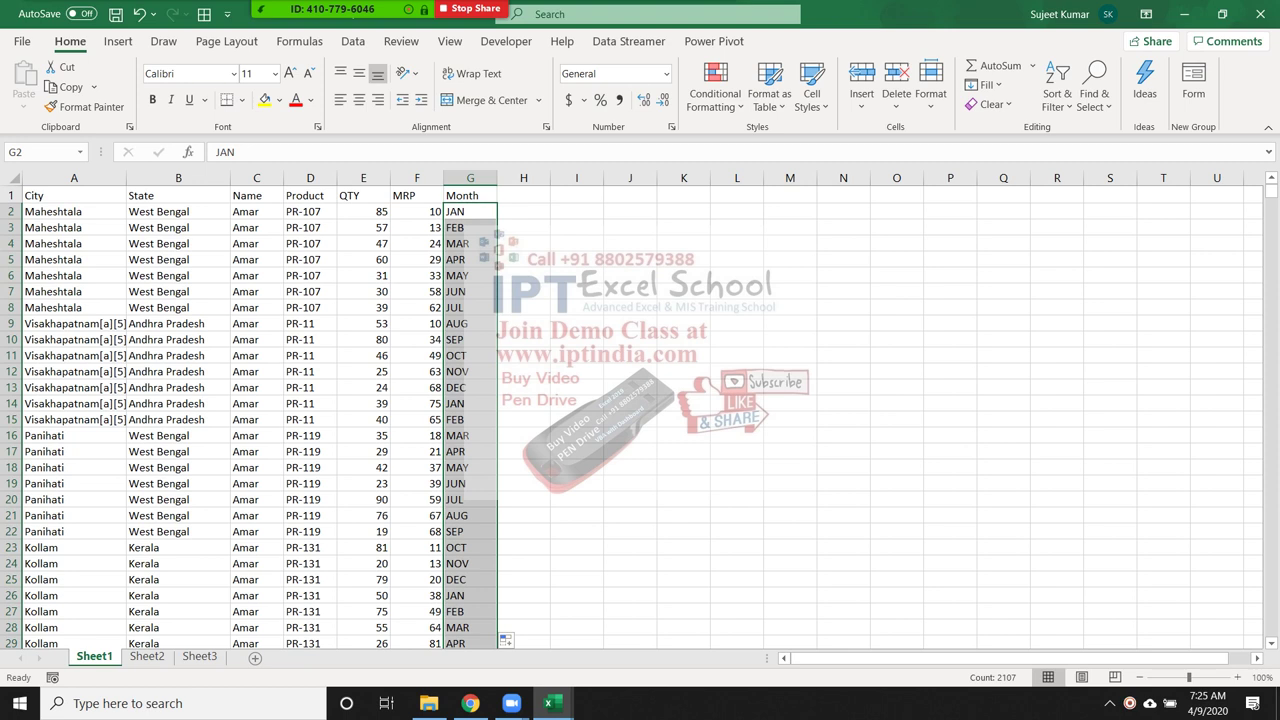
click(470, 243)
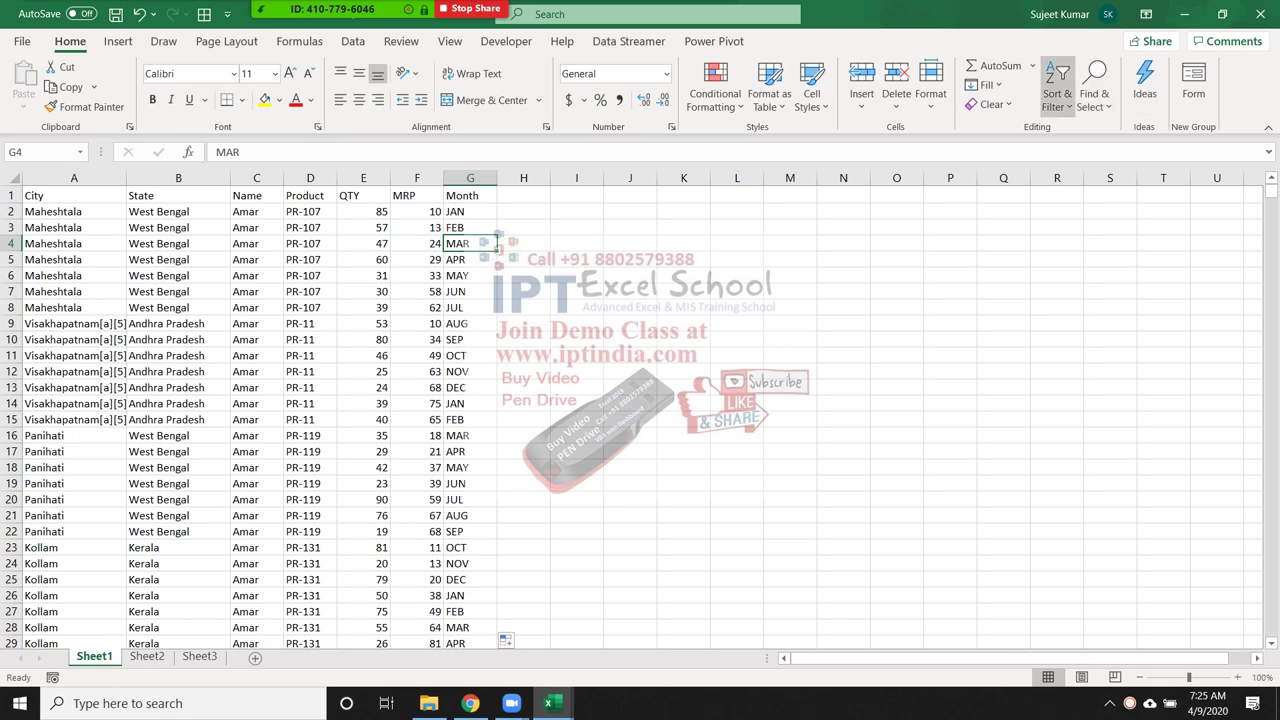
- Replace the Name and Product sort levels with one Month level sorted A to Z
click(1057, 95)
click(1100, 178)
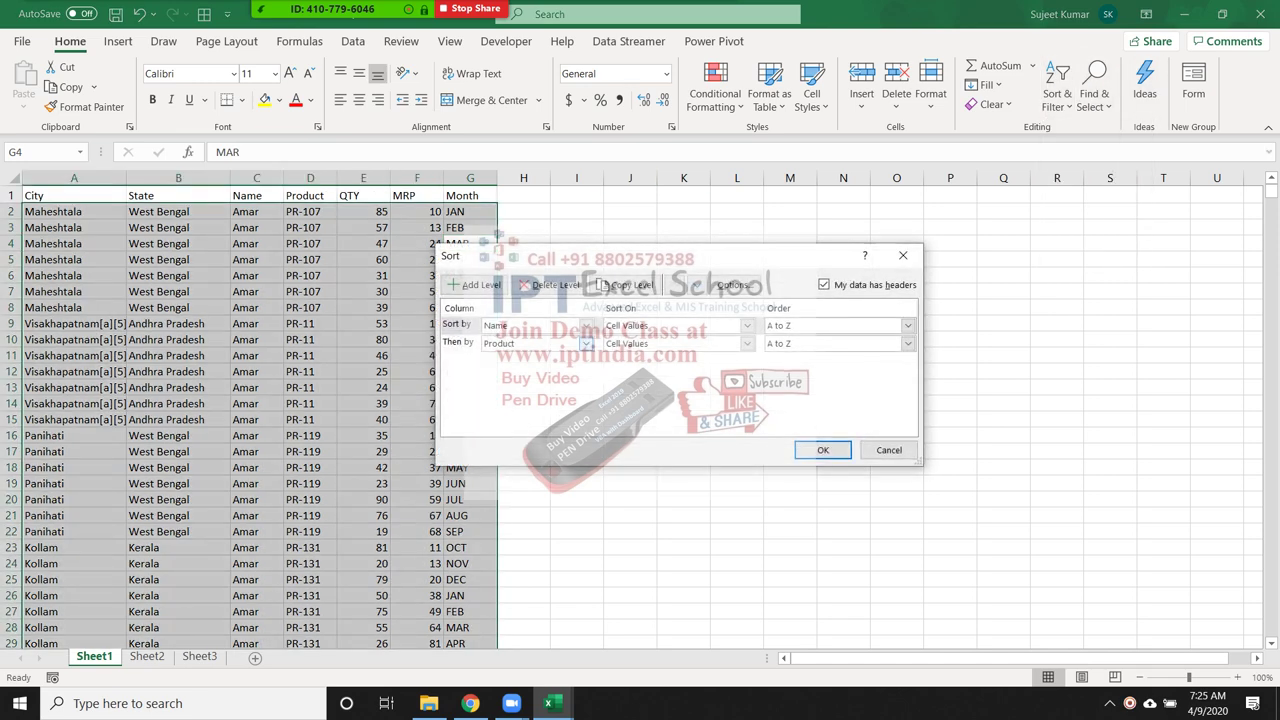
click(586, 343)
click(586, 343)
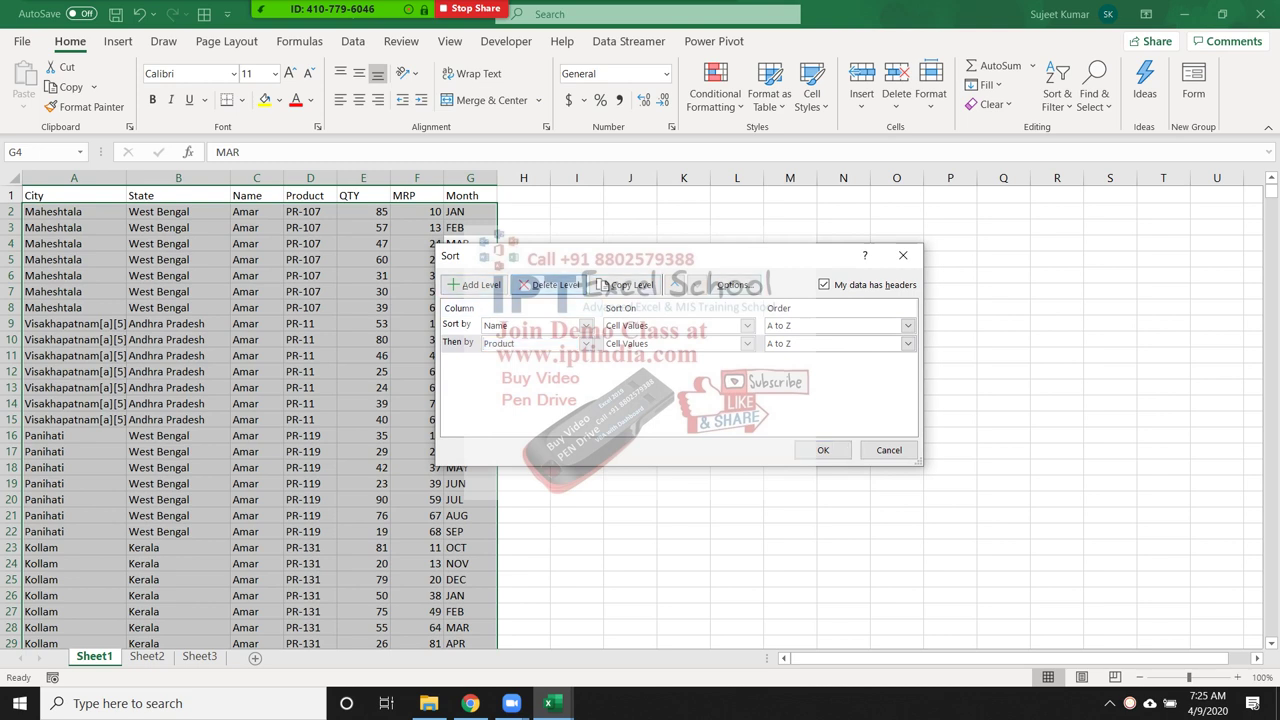
click(550, 284)
click(550, 284)
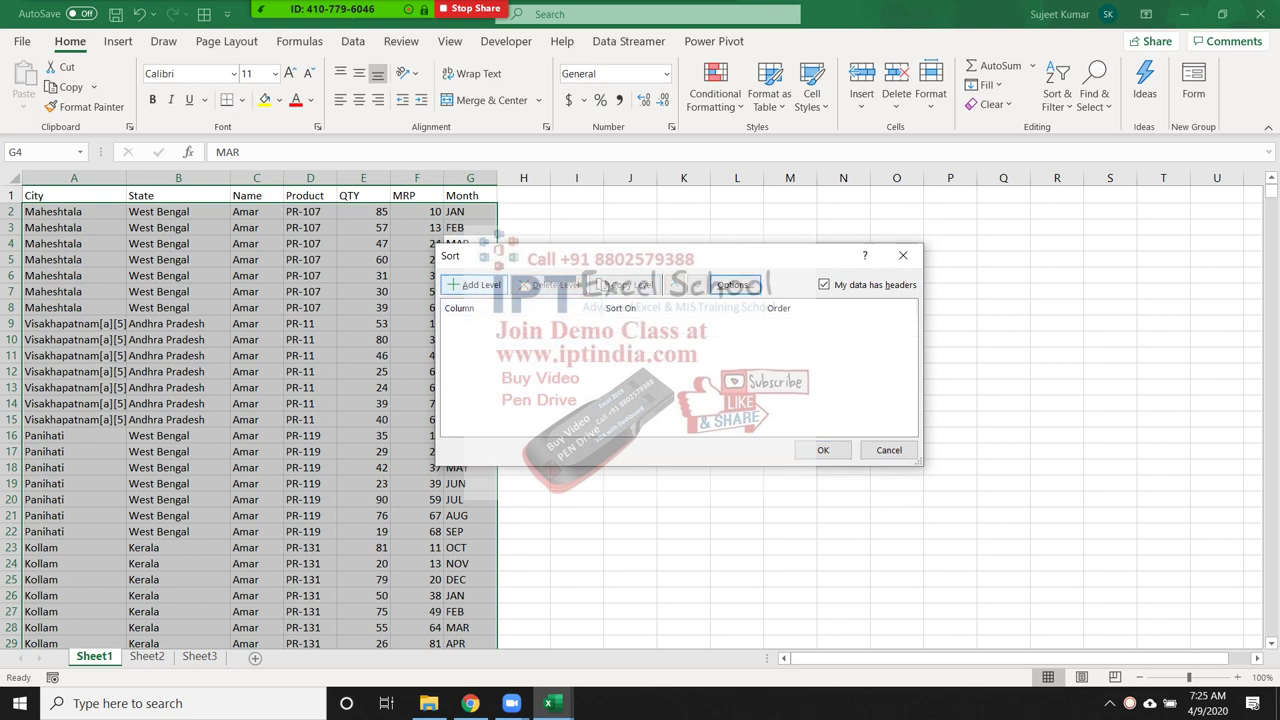
click(475, 284)
click(586, 325)
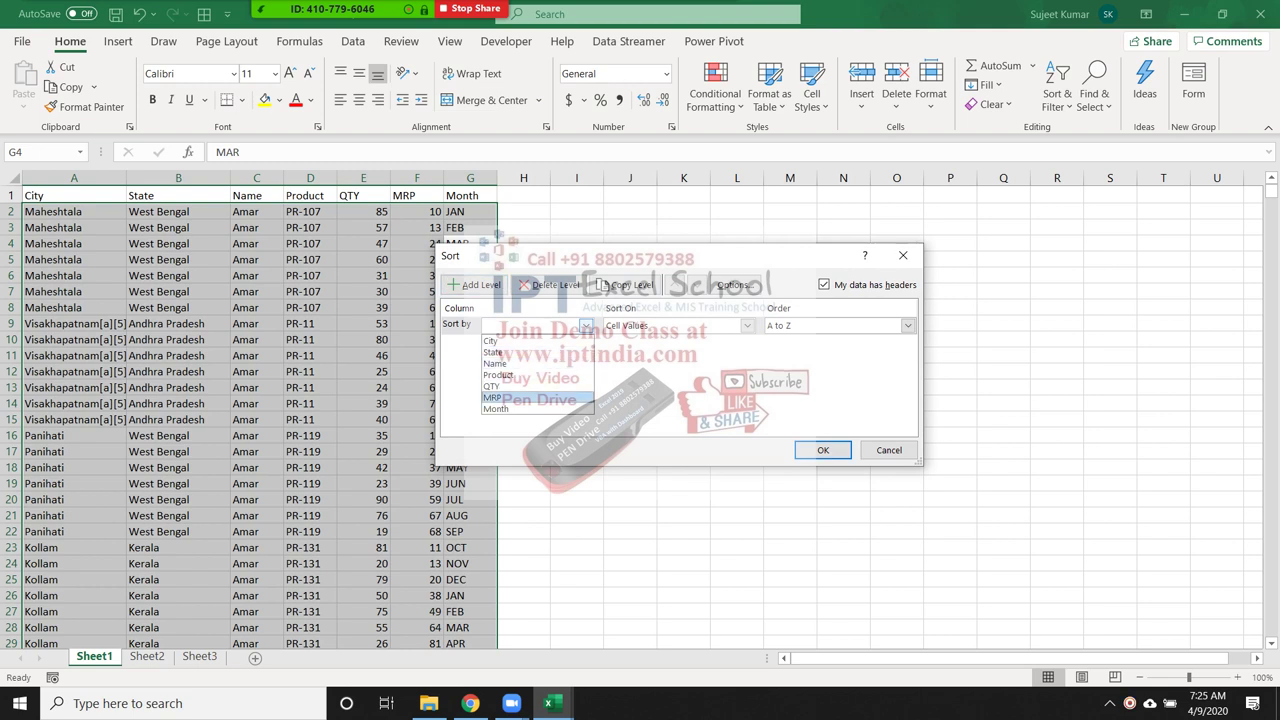
click(495, 408)
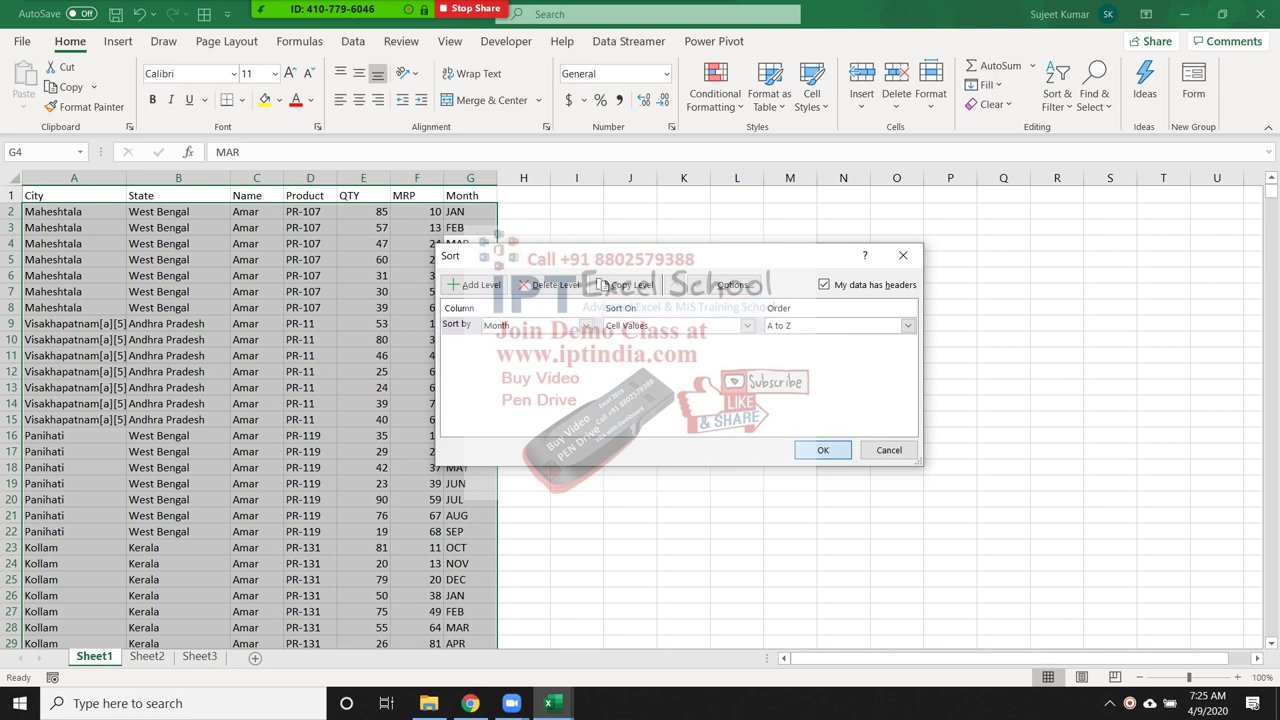
key(Return)
drag(470, 211, 470, 387)
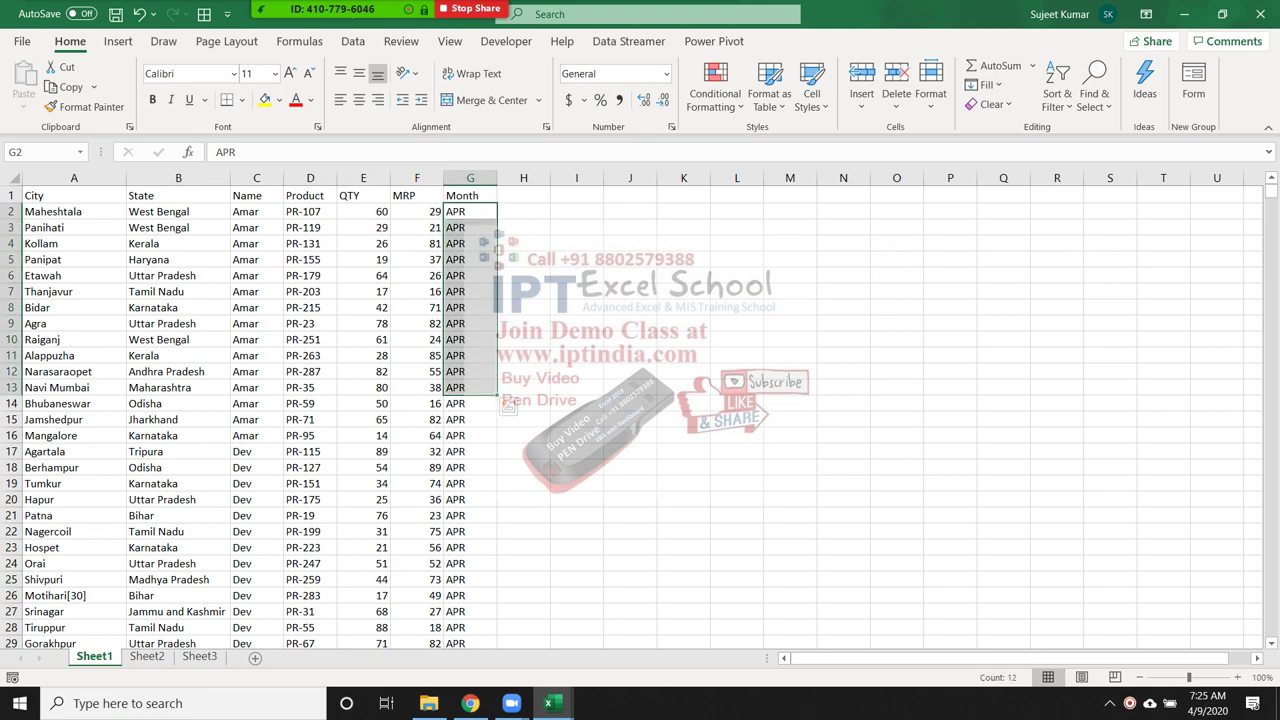
scroll(470, 387, down, 6)
scroll(470, 387, down, 7)
scroll(470, 387, down, 15)
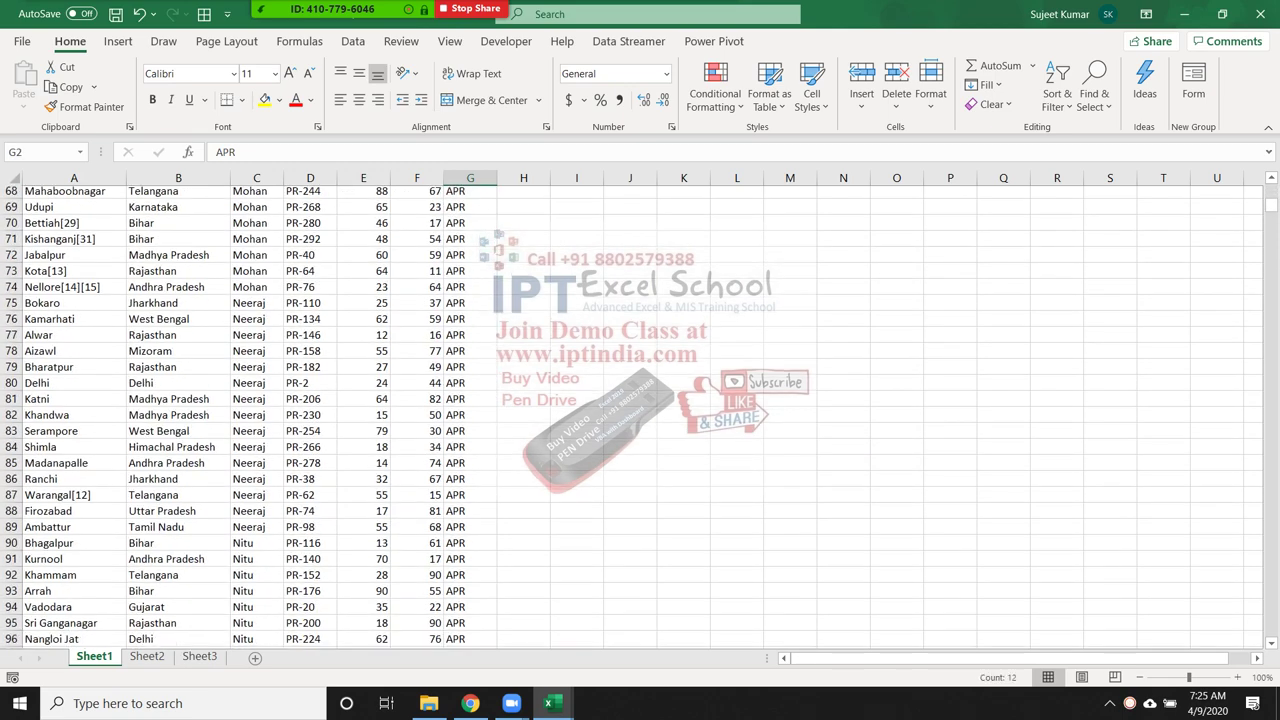
scroll(470, 387, down, 11)
scroll(470, 387, down, 11)
scroll(470, 387, down, 3)
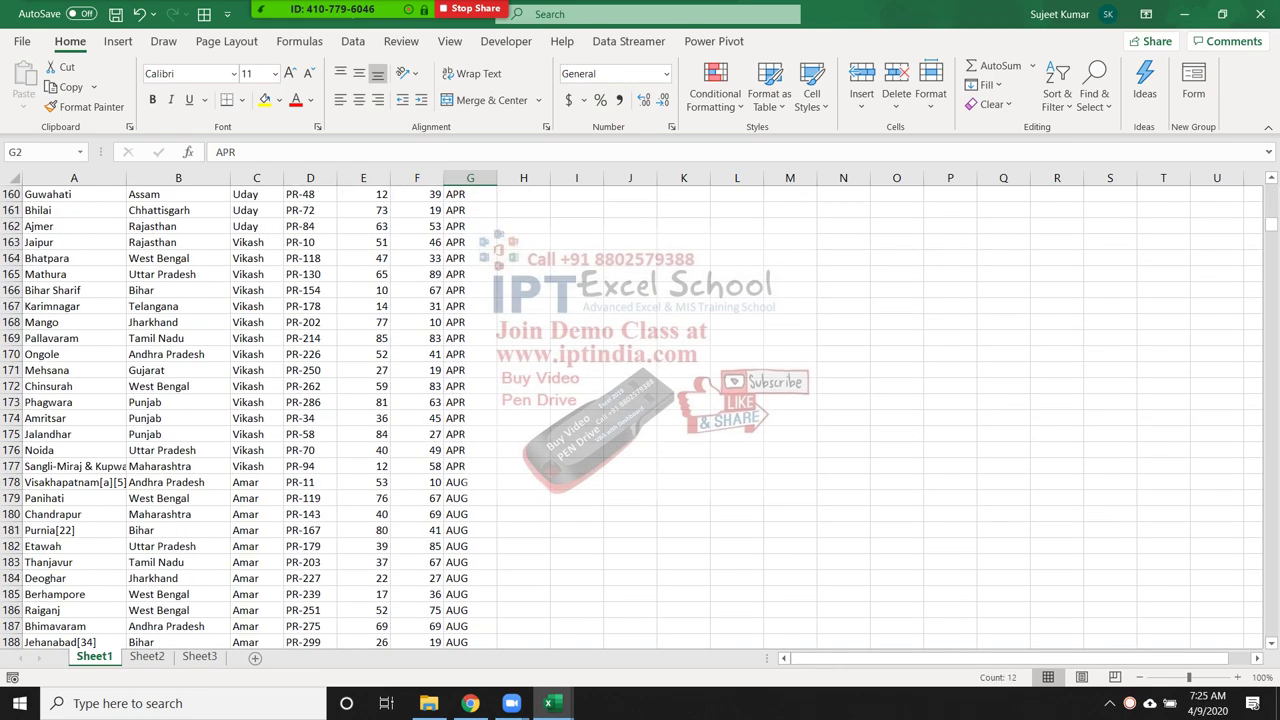
scroll(470, 387, up, 5)
scroll(470, 387, up, 6)
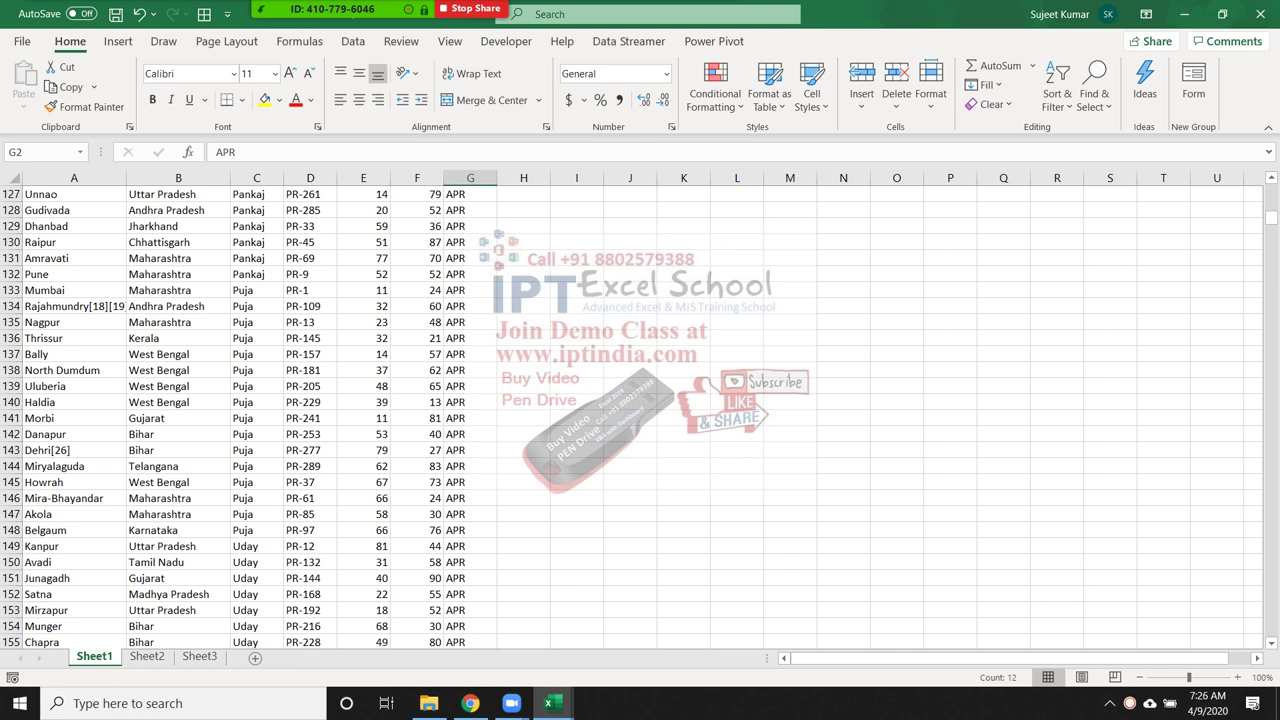
click(470, 386)
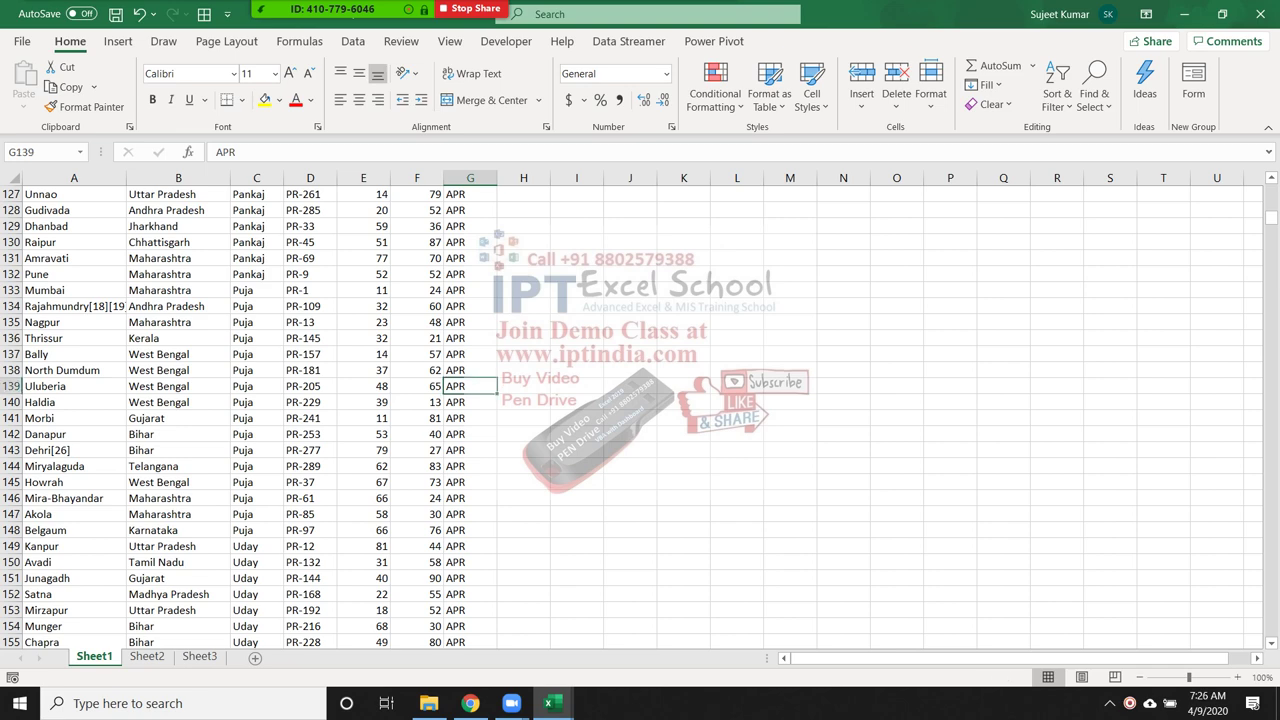
key(ctrl+Up)
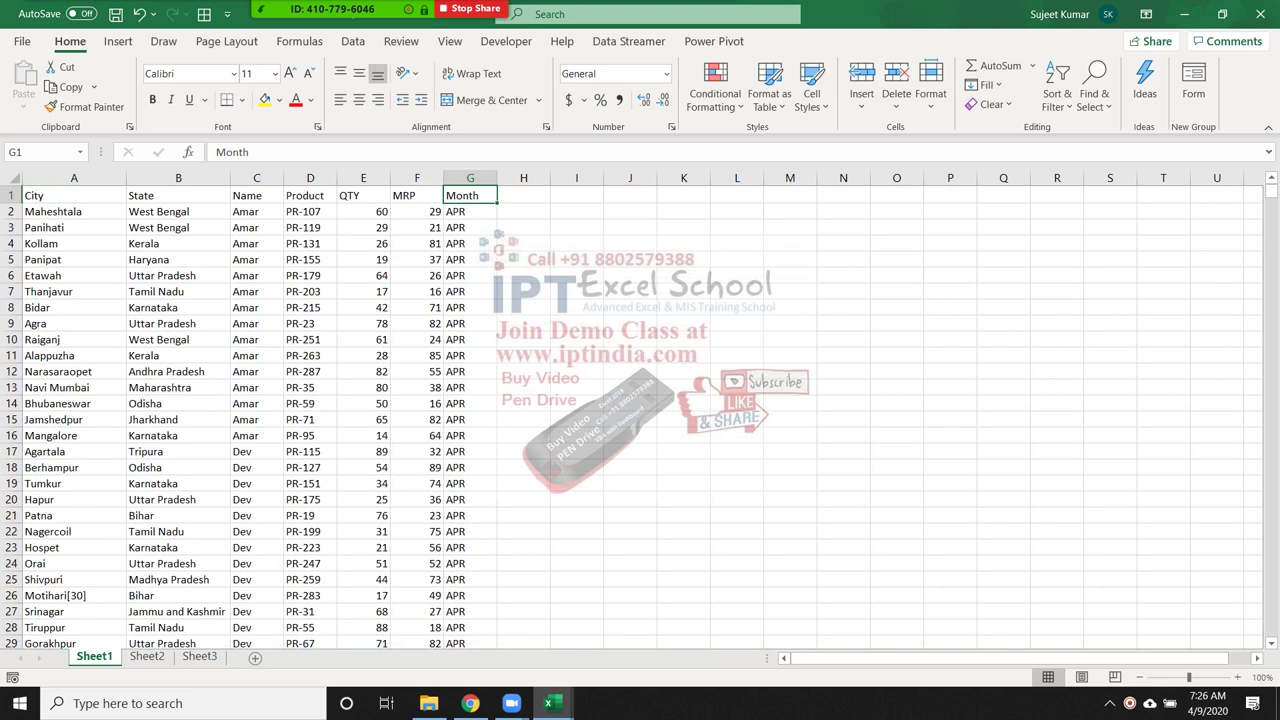
click(1094, 98)
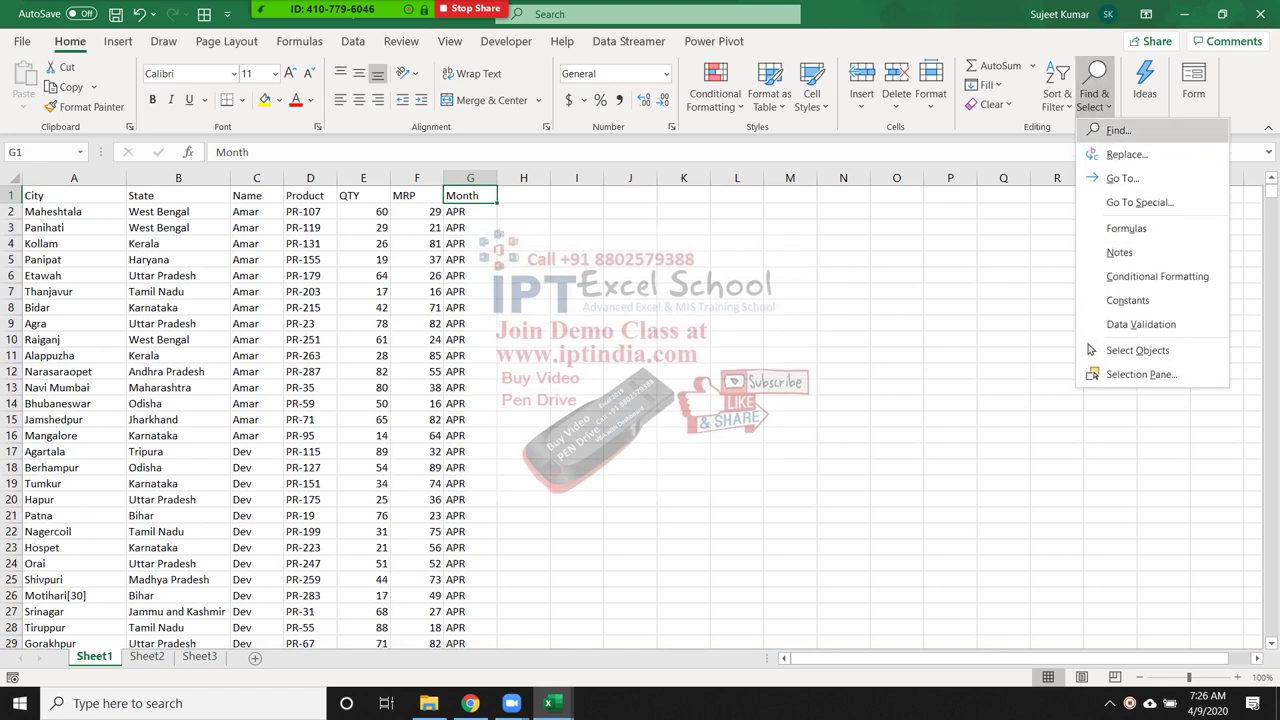
- Sort by Month using the Jan, Feb, Mar custom list, so JAN rows lead
click(1057, 98)
click(1095, 180)
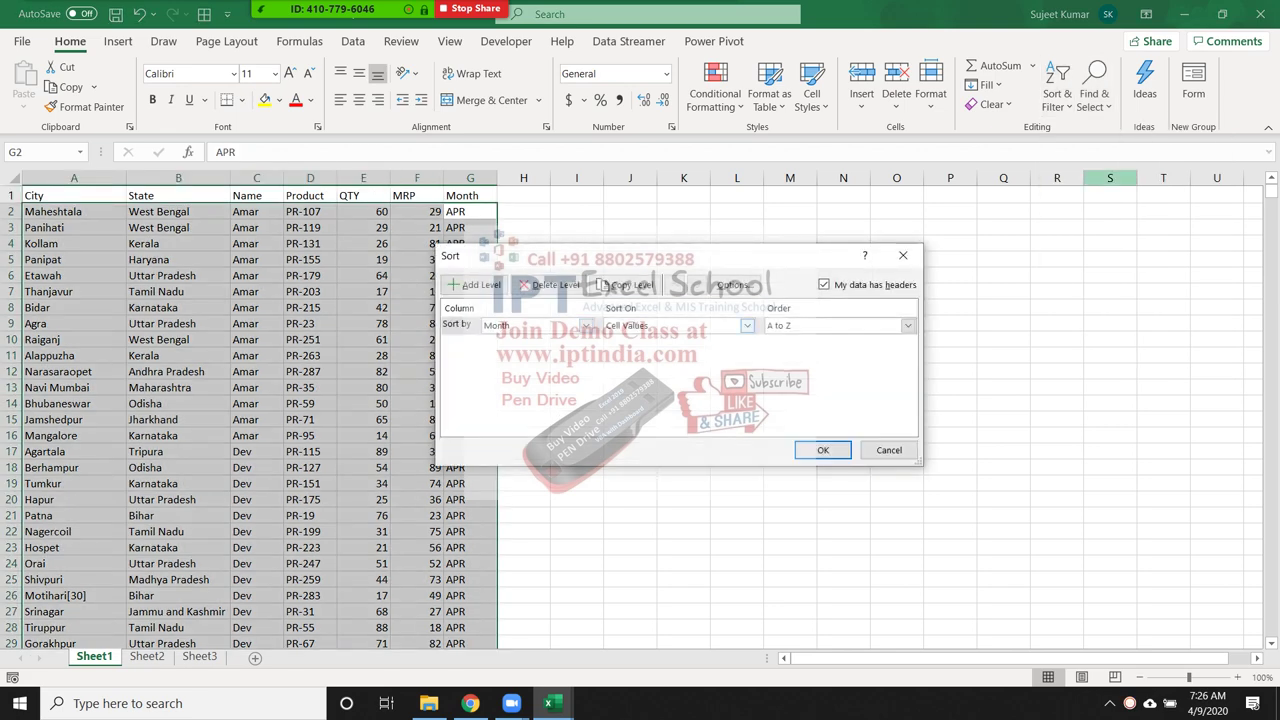
click(906, 325)
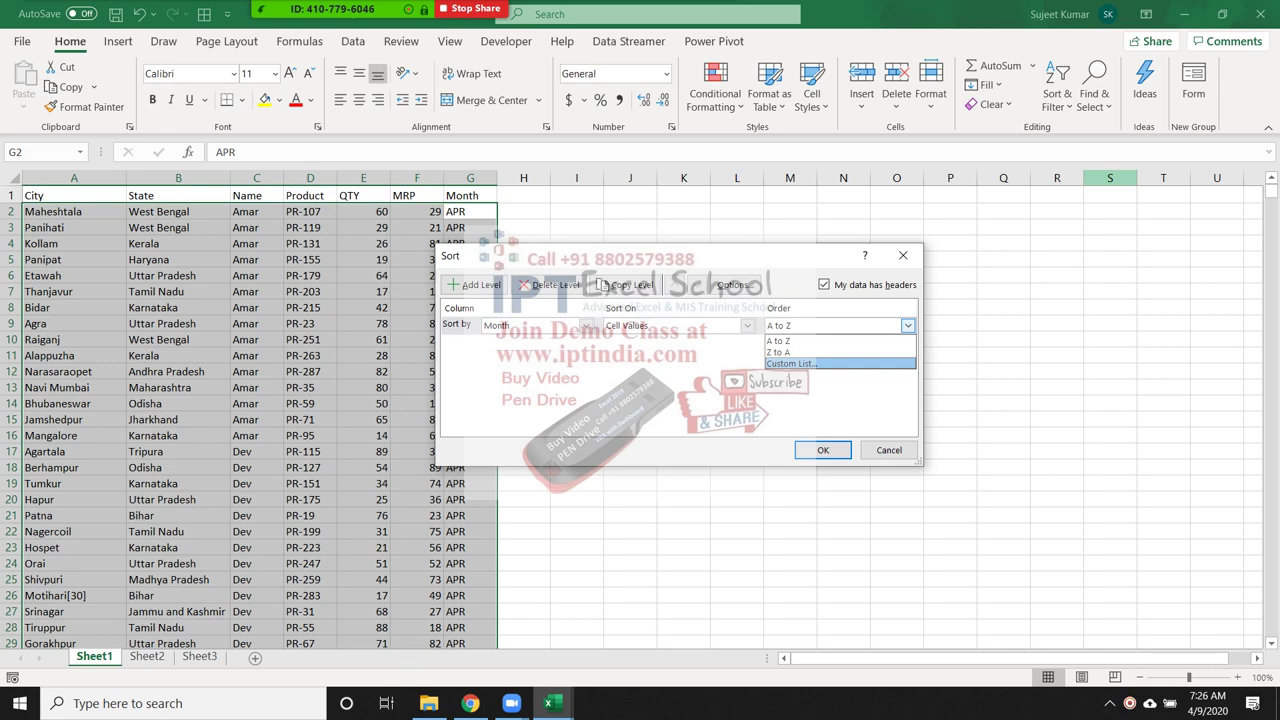
key(Return)
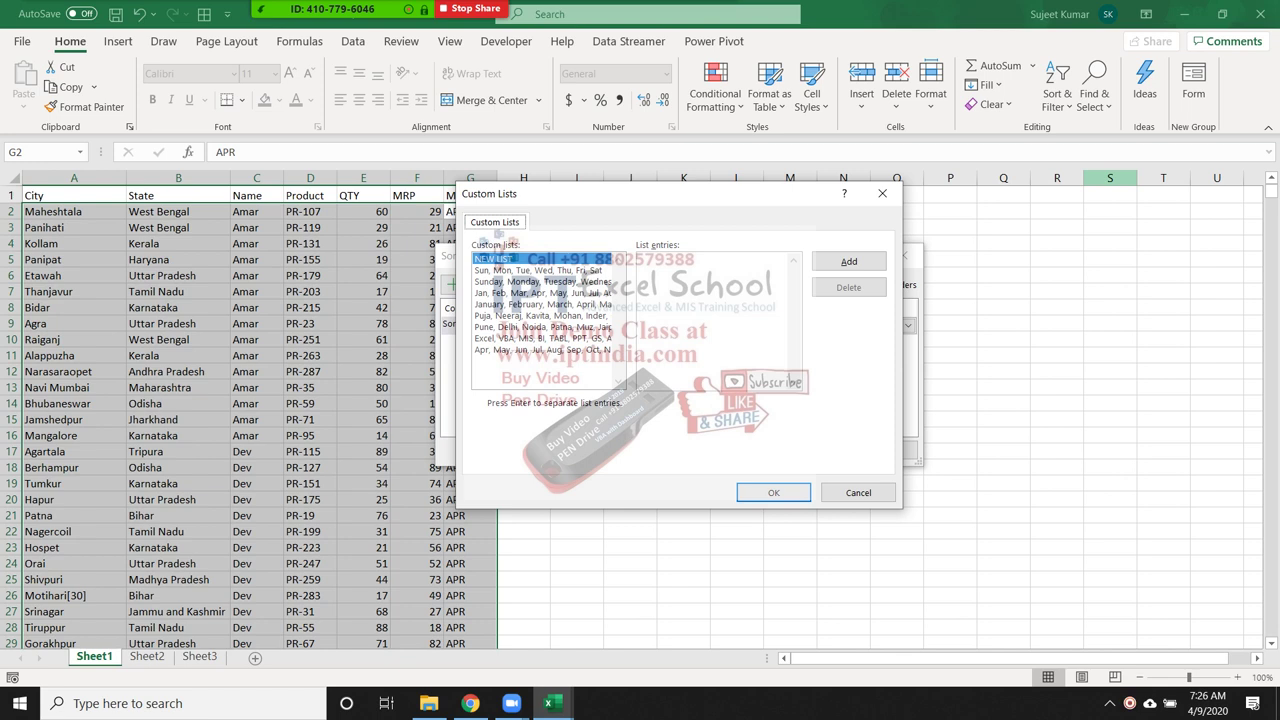
click(540, 292)
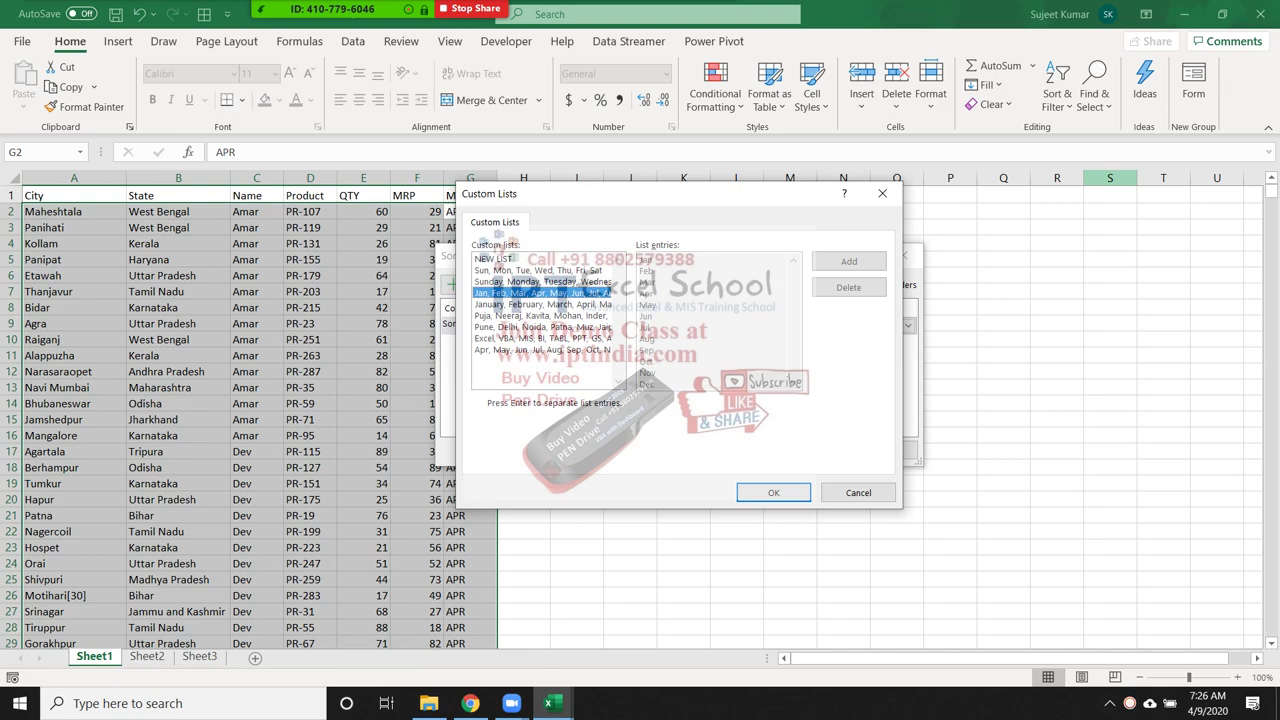
click(773, 492)
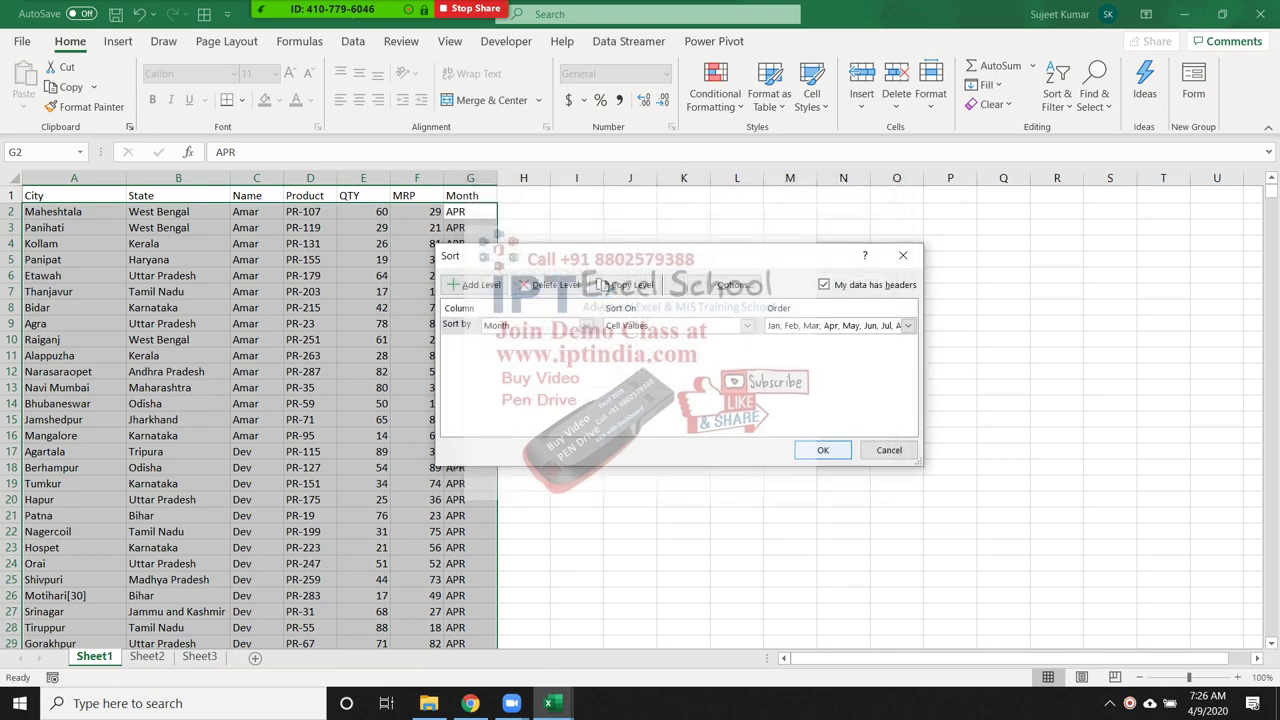
click(823, 450)
scroll(640, 416, down, 9)
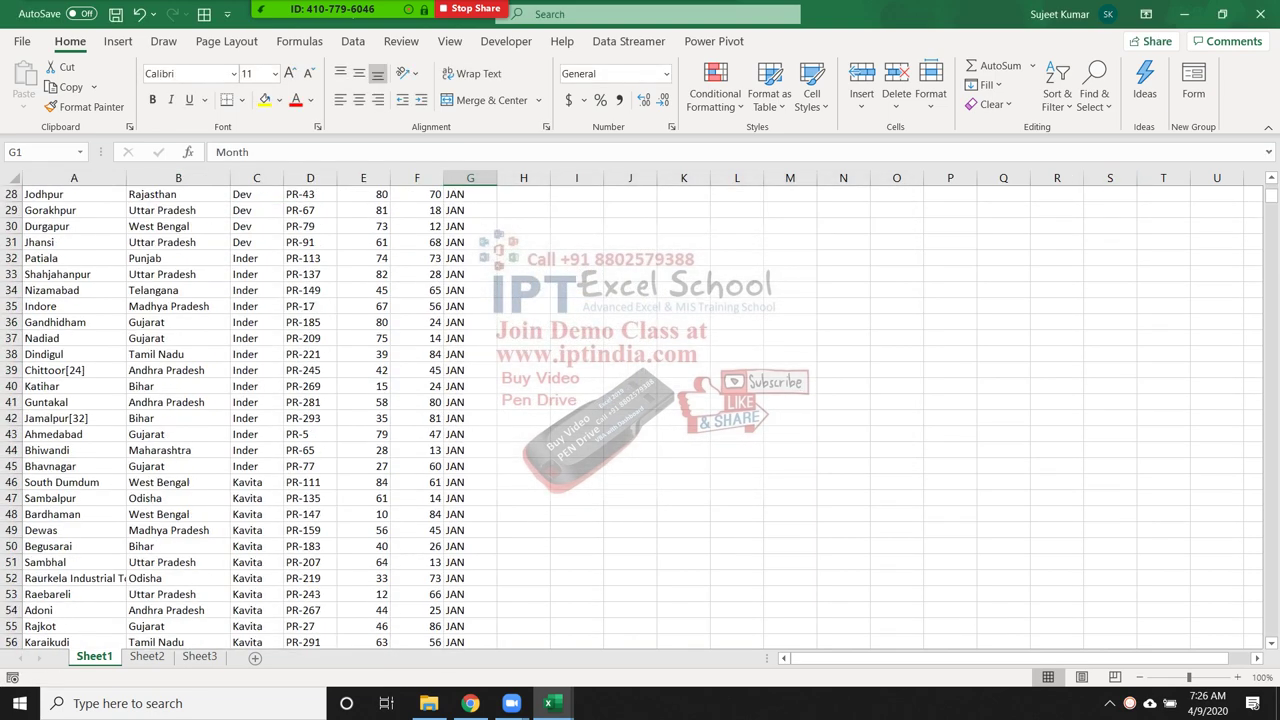
scroll(640, 416, down, 10)
scroll(640, 416, down, 14)
scroll(640, 416, up, 16)
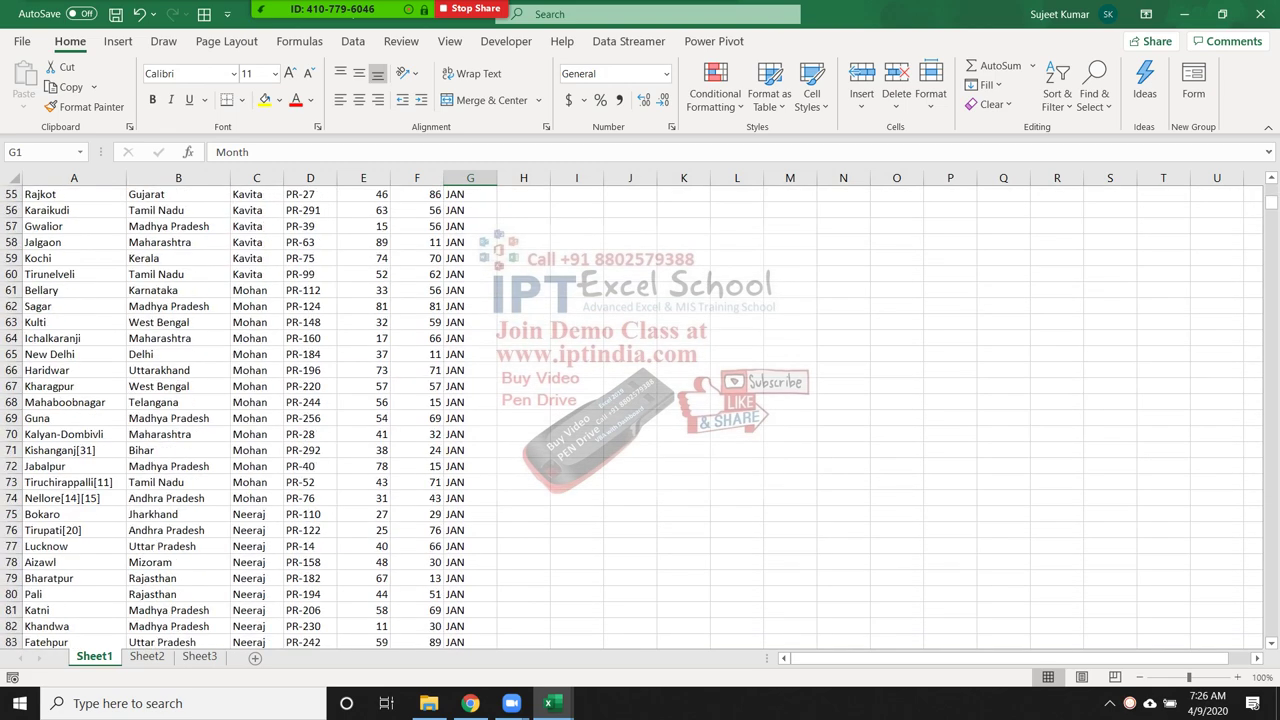
scroll(640, 416, up, 8)
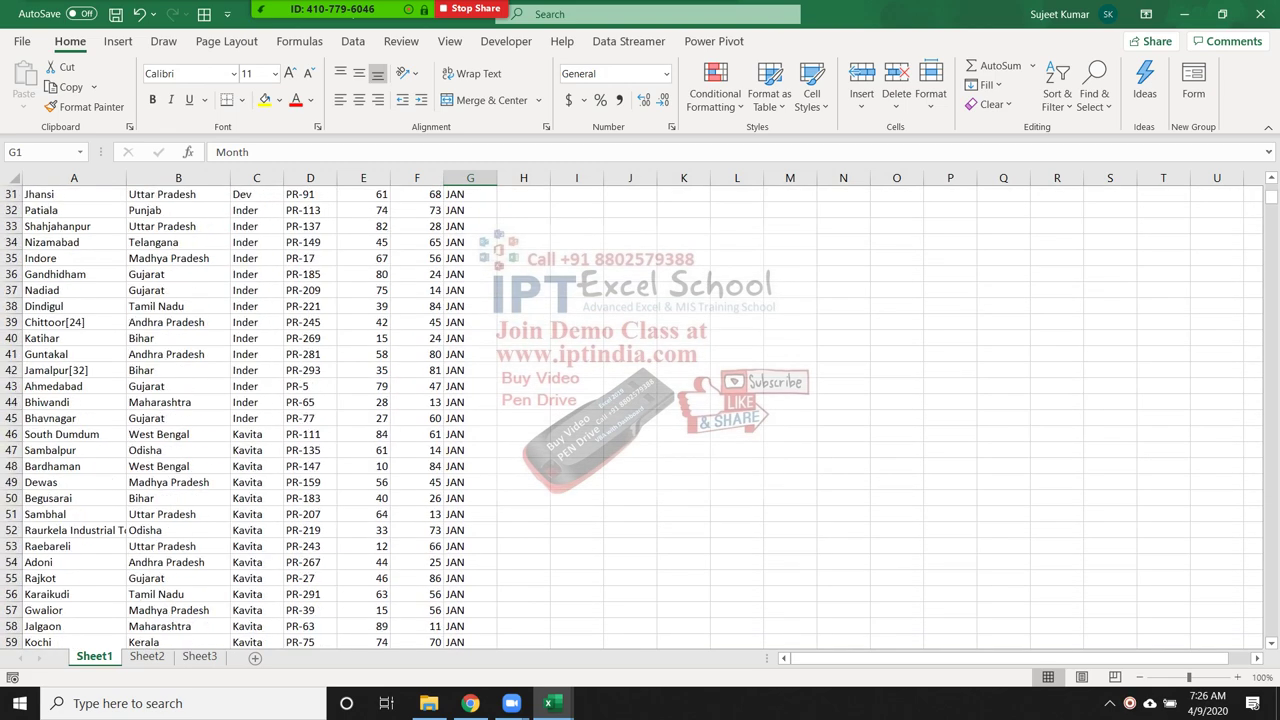
scroll(640, 416, up, 7)
scroll(640, 416, up, 3)
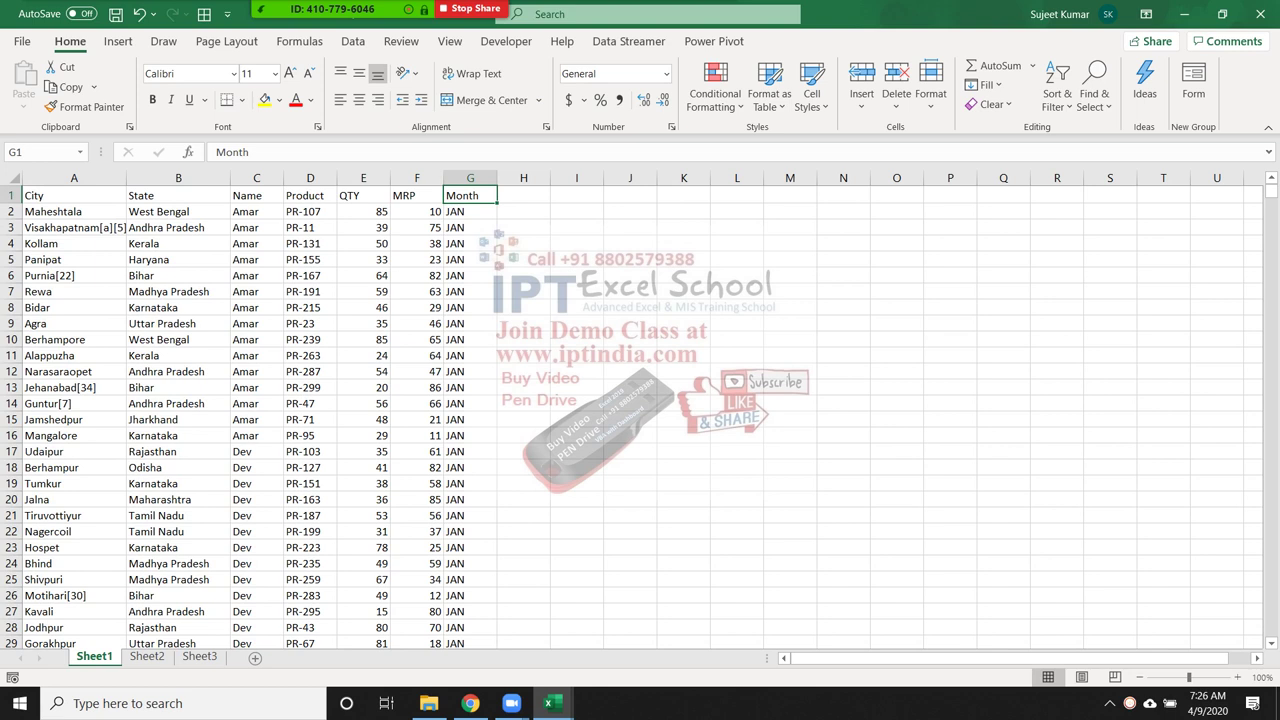
click(256, 195)
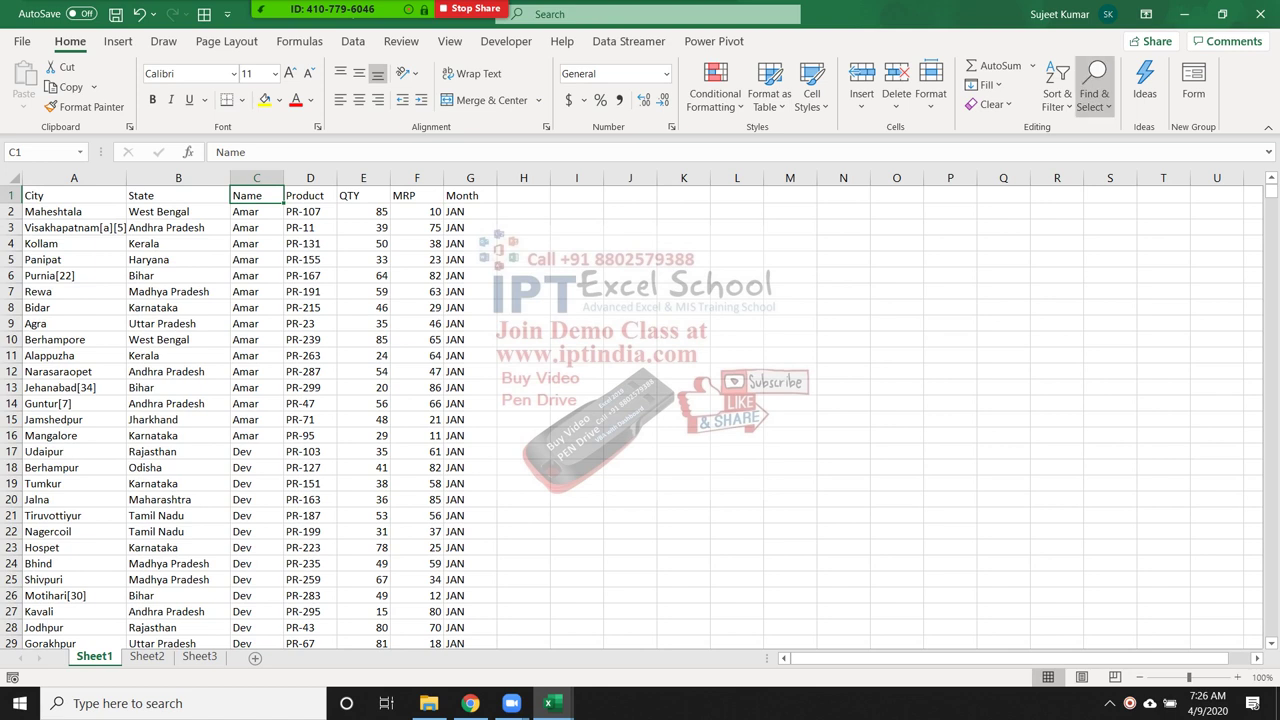
- Switch the sort level to Name, ordered by the custom Puja, Neeraj, Kavita list
click(1094, 95)
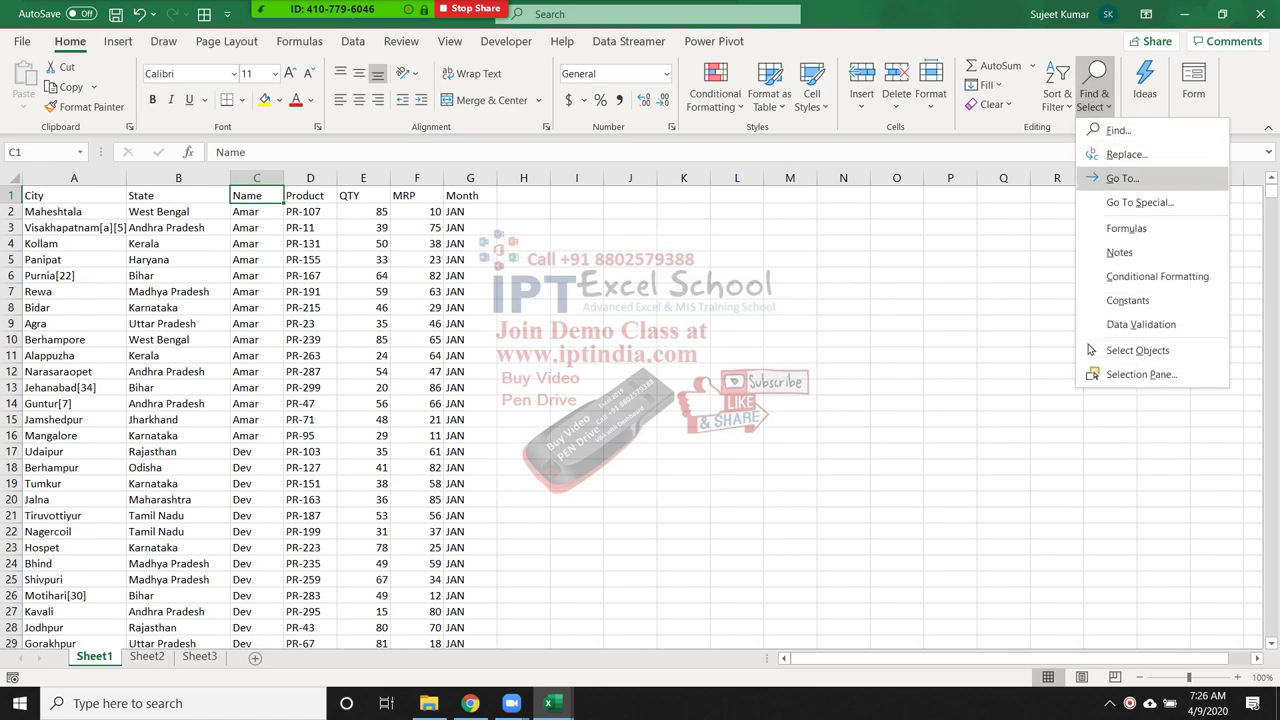
click(1057, 95)
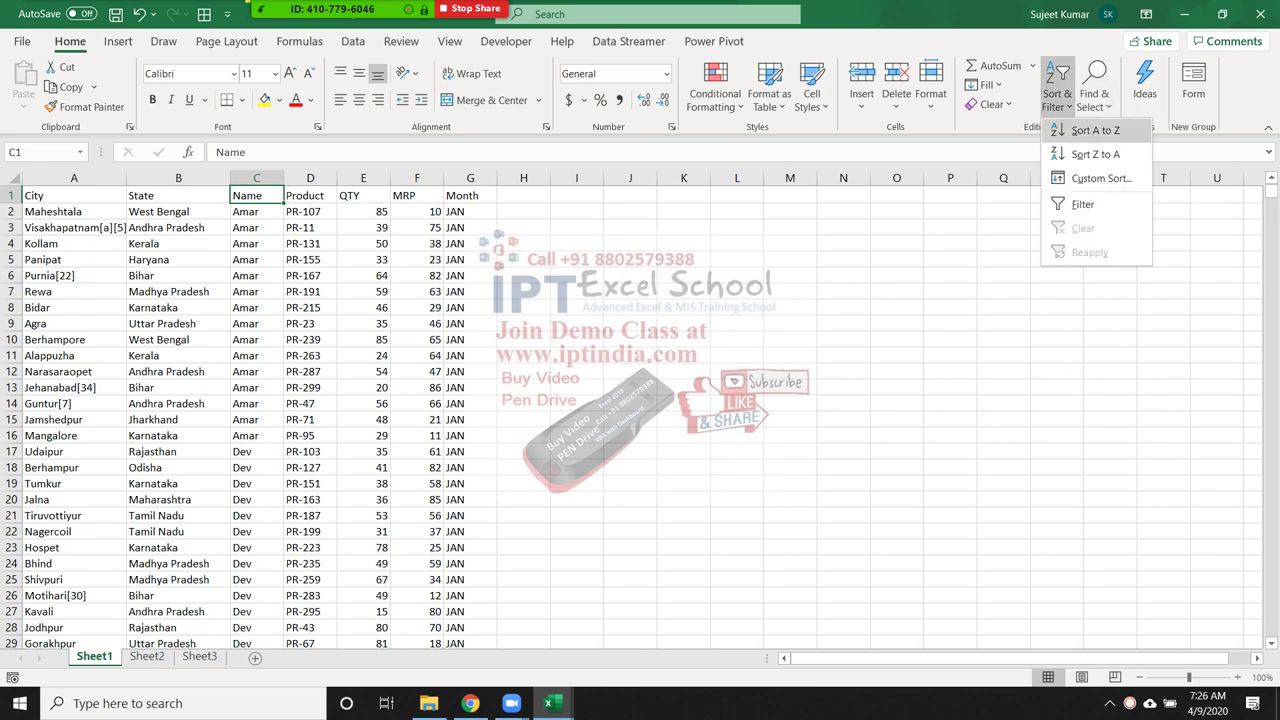
click(1100, 178)
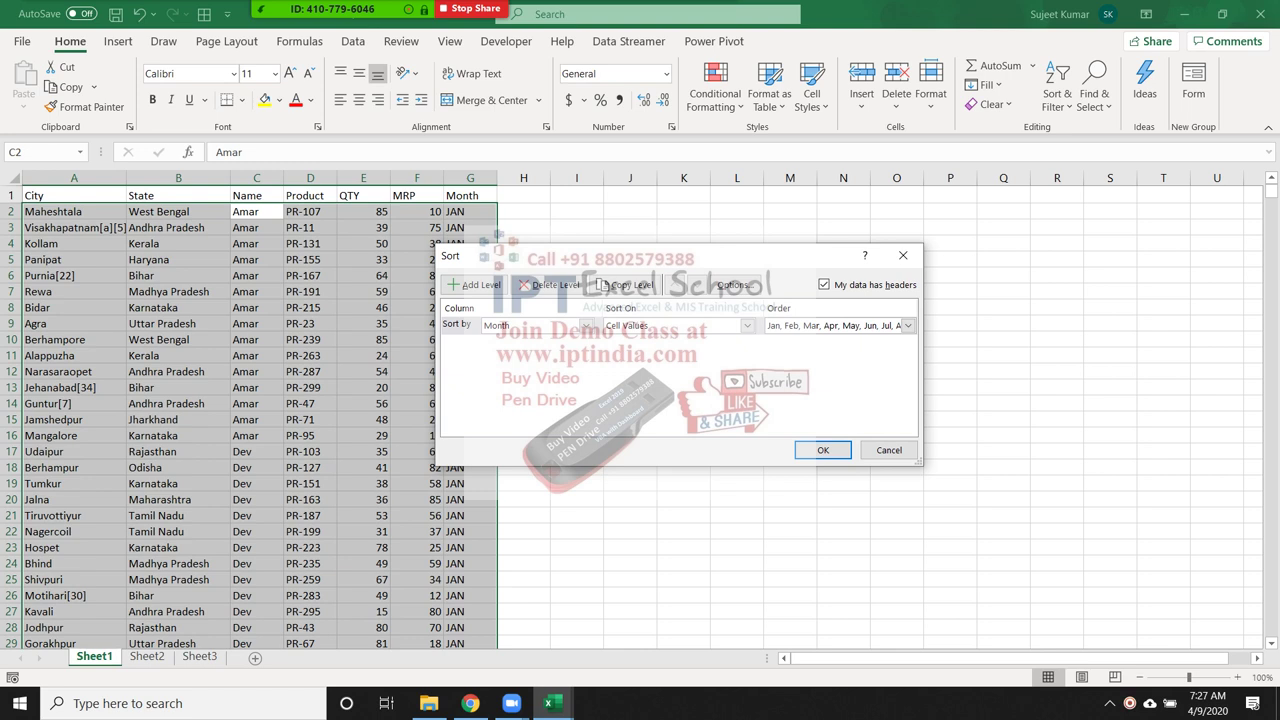
click(907, 325)
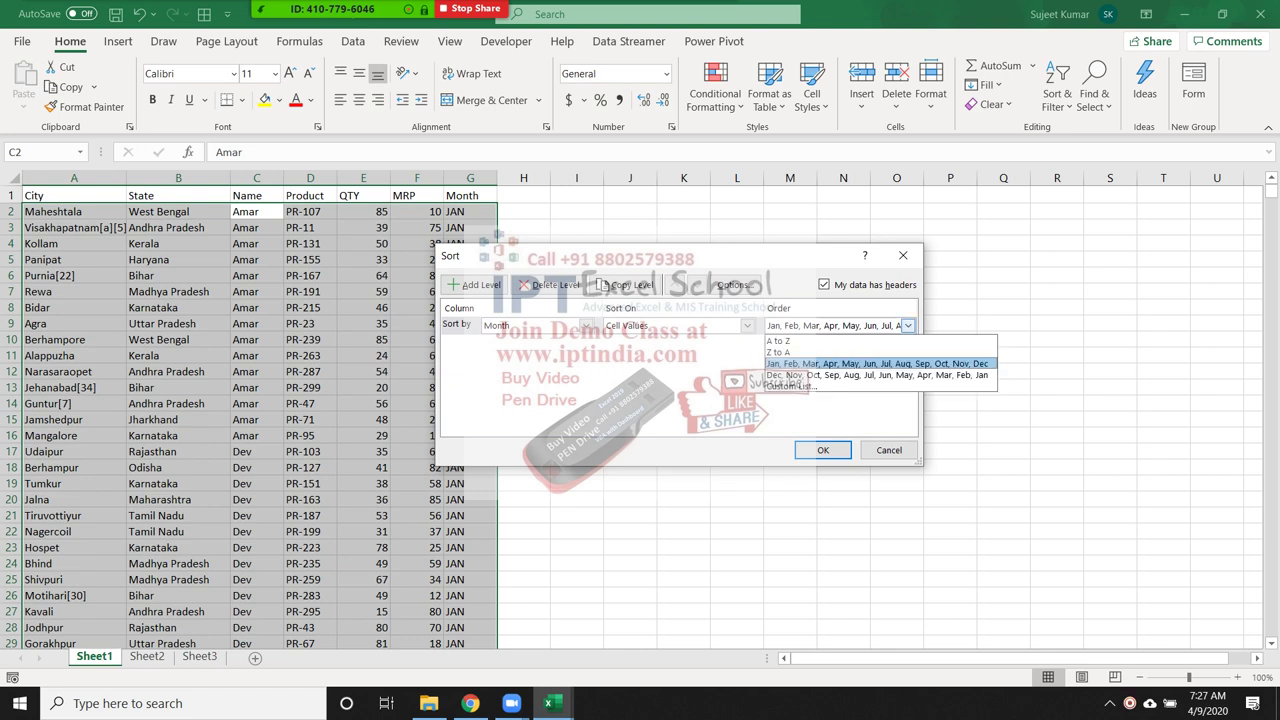
click(830, 363)
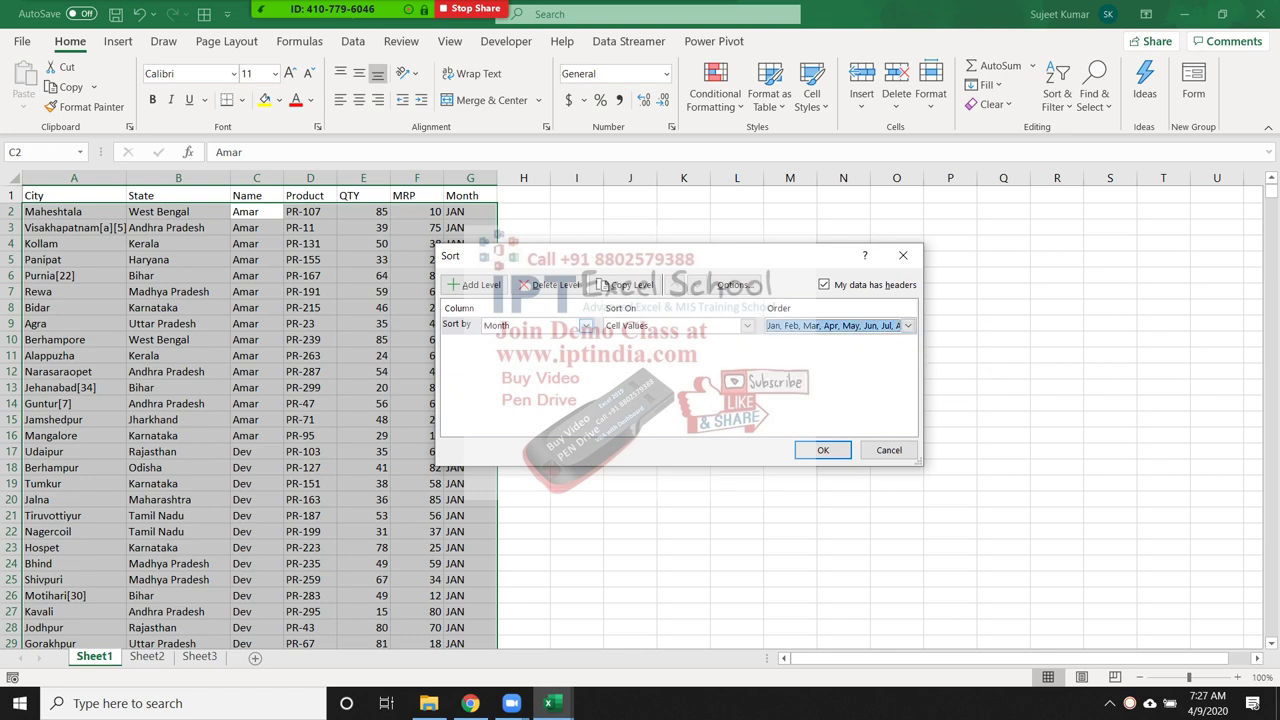
click(586, 325)
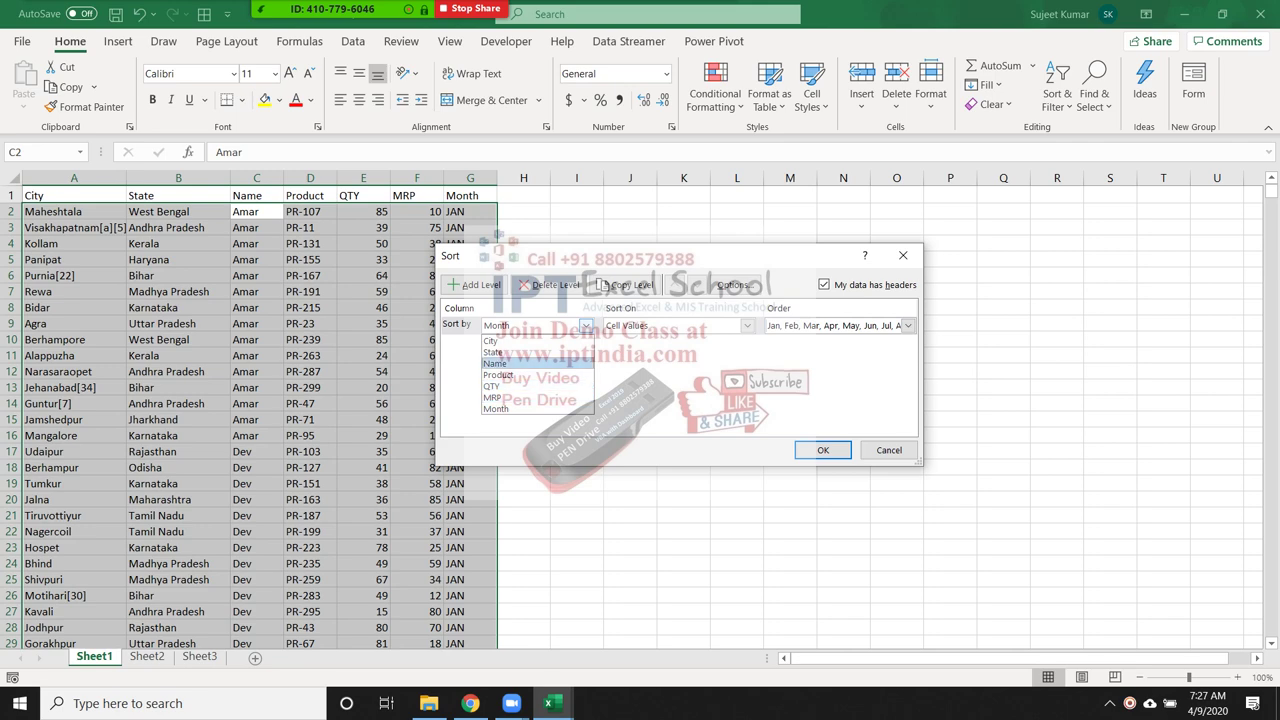
click(495, 363)
click(908, 325)
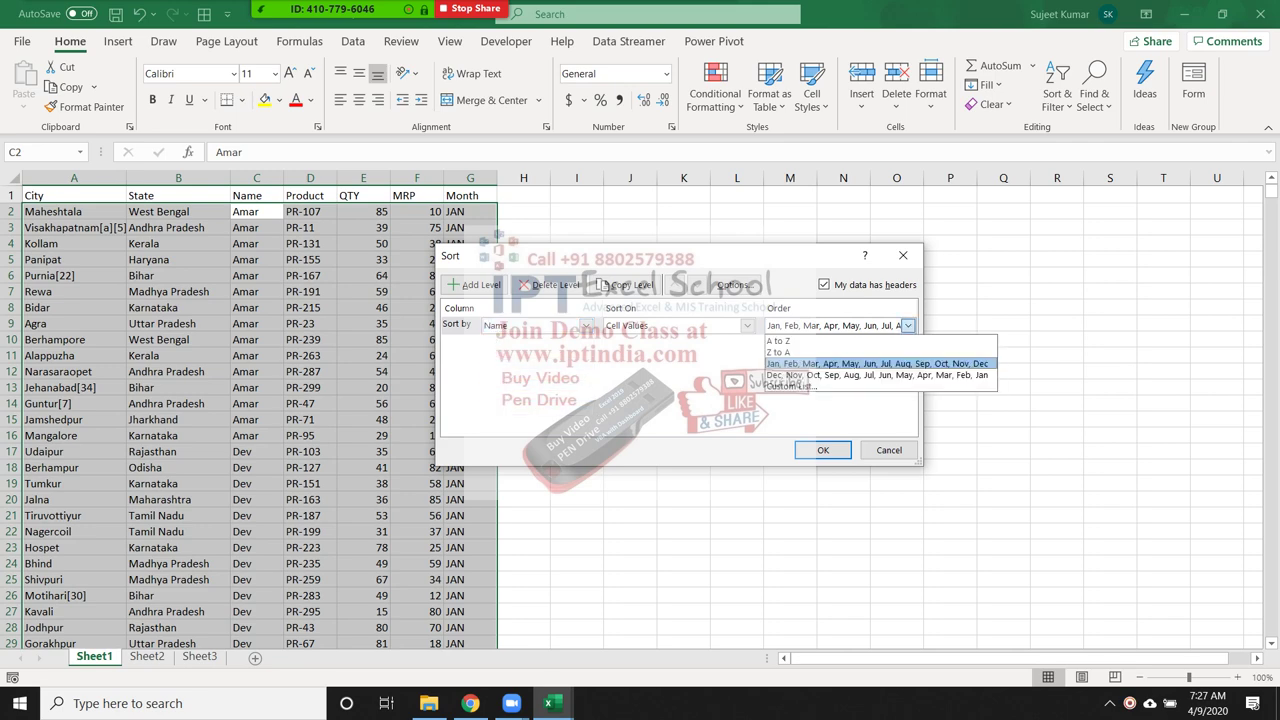
click(830, 382)
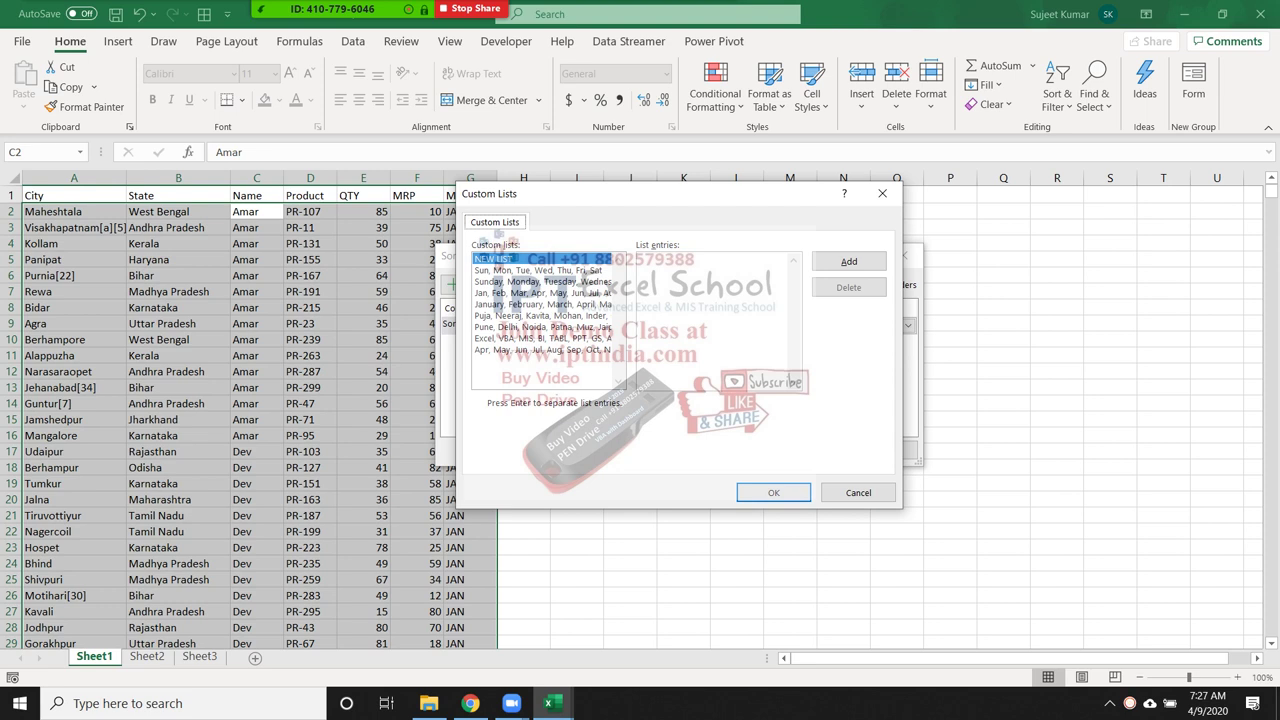
click(540, 327)
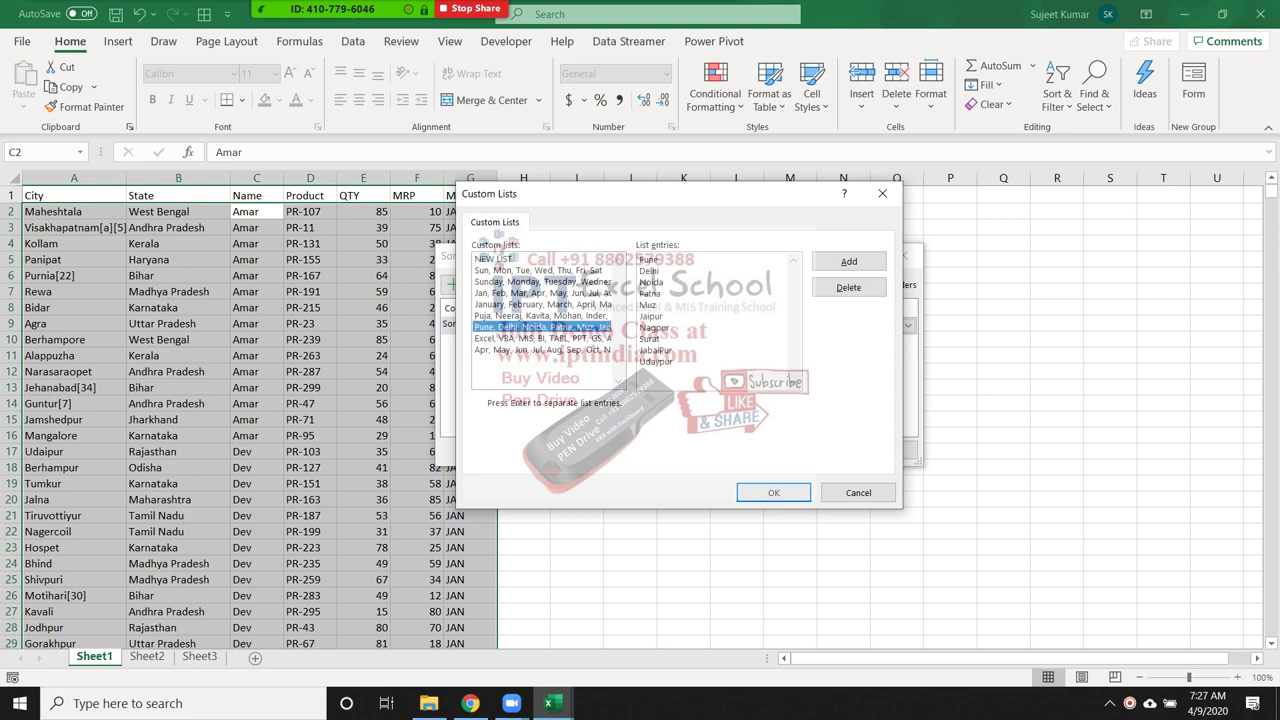
click(493, 258)
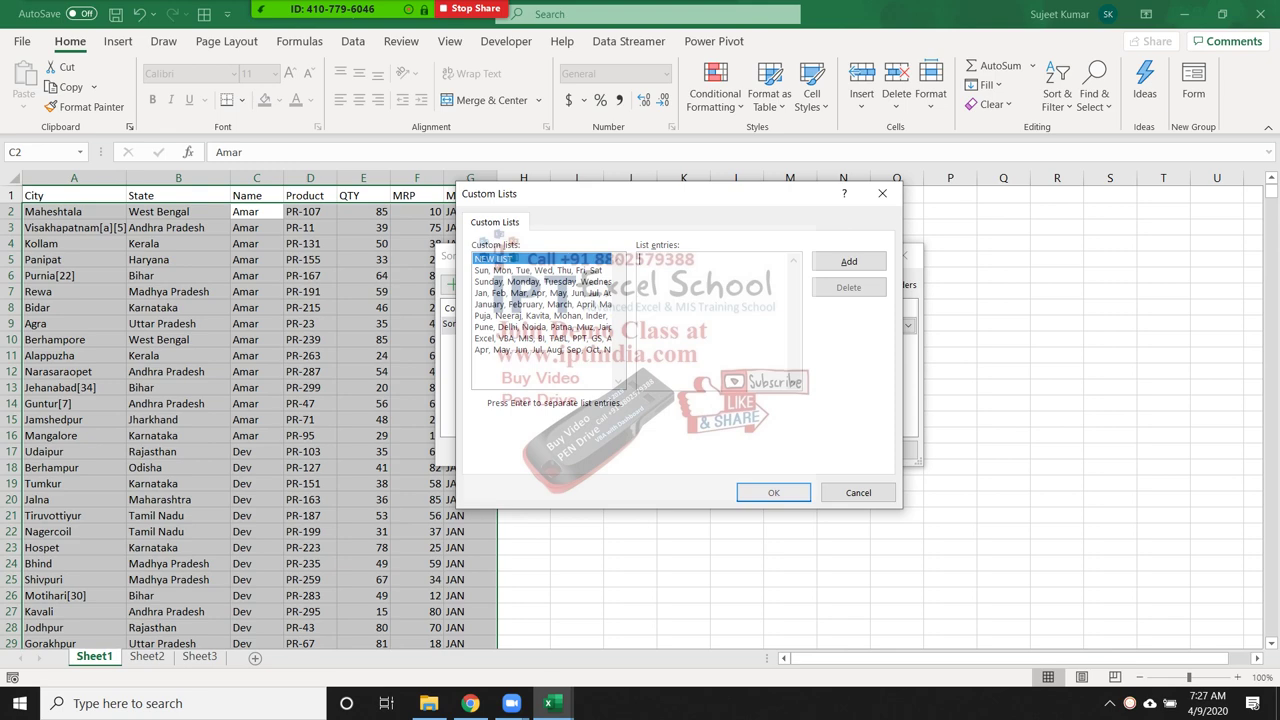
click(540, 315)
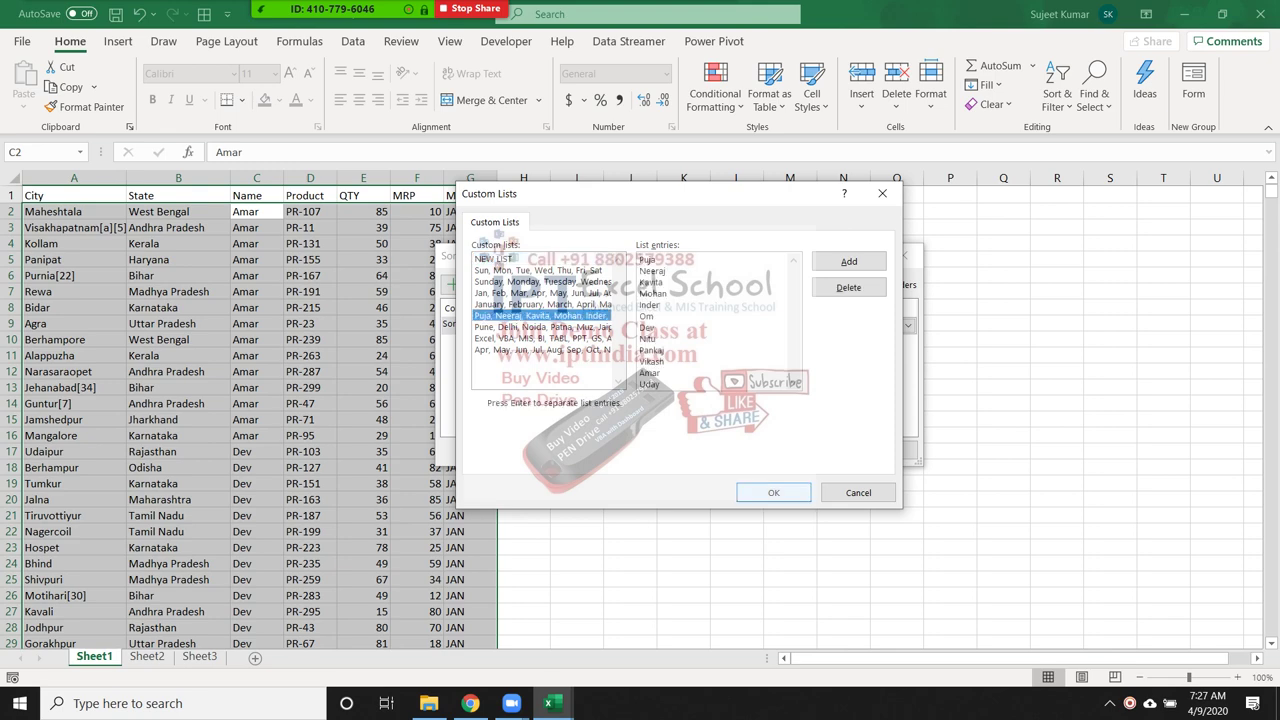
click(773, 492)
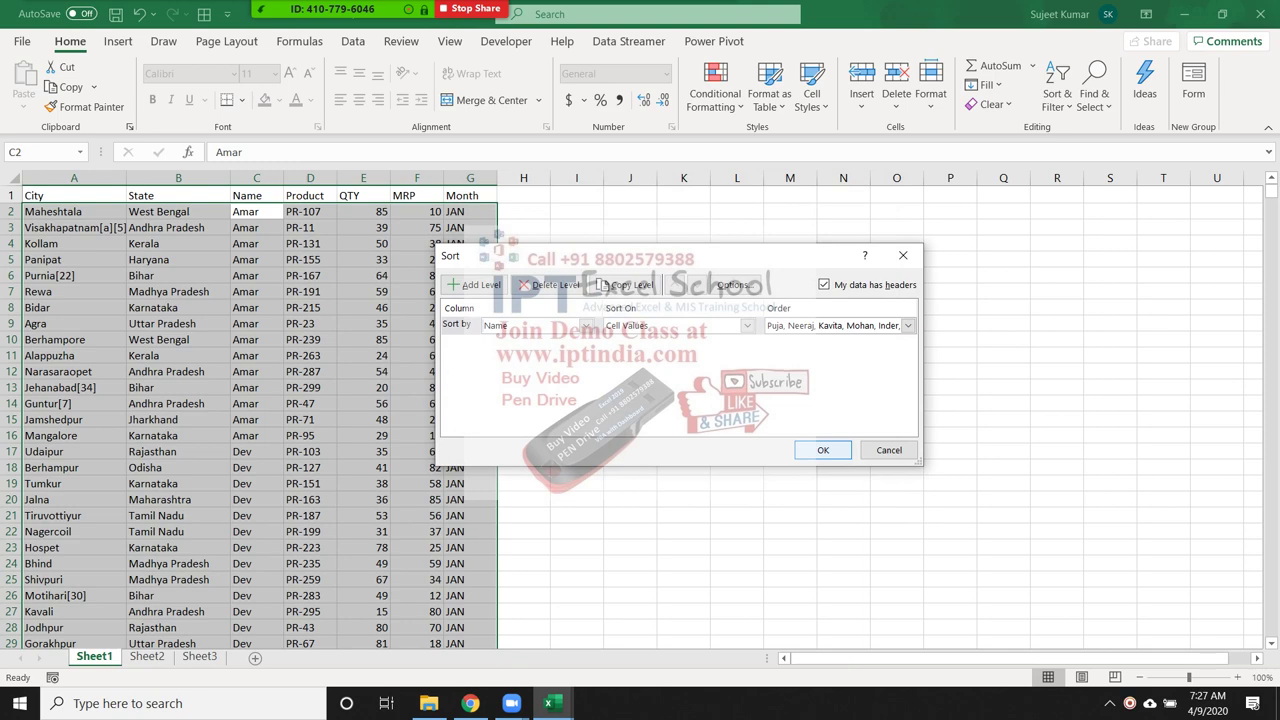
click(822, 449)
scroll(640, 410, down, 8)
scroll(640, 410, down, 15)
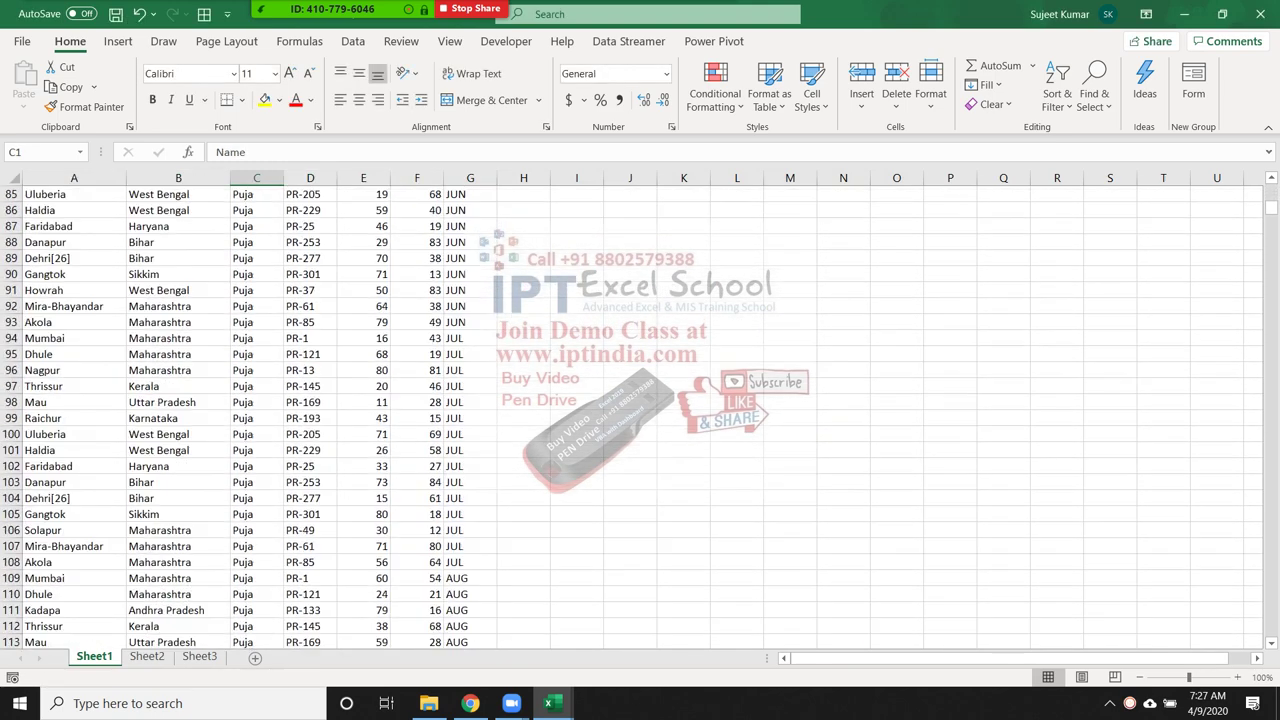
scroll(640, 410, down, 15)
scroll(640, 410, down, 15)
scroll(640, 410, down, 3)
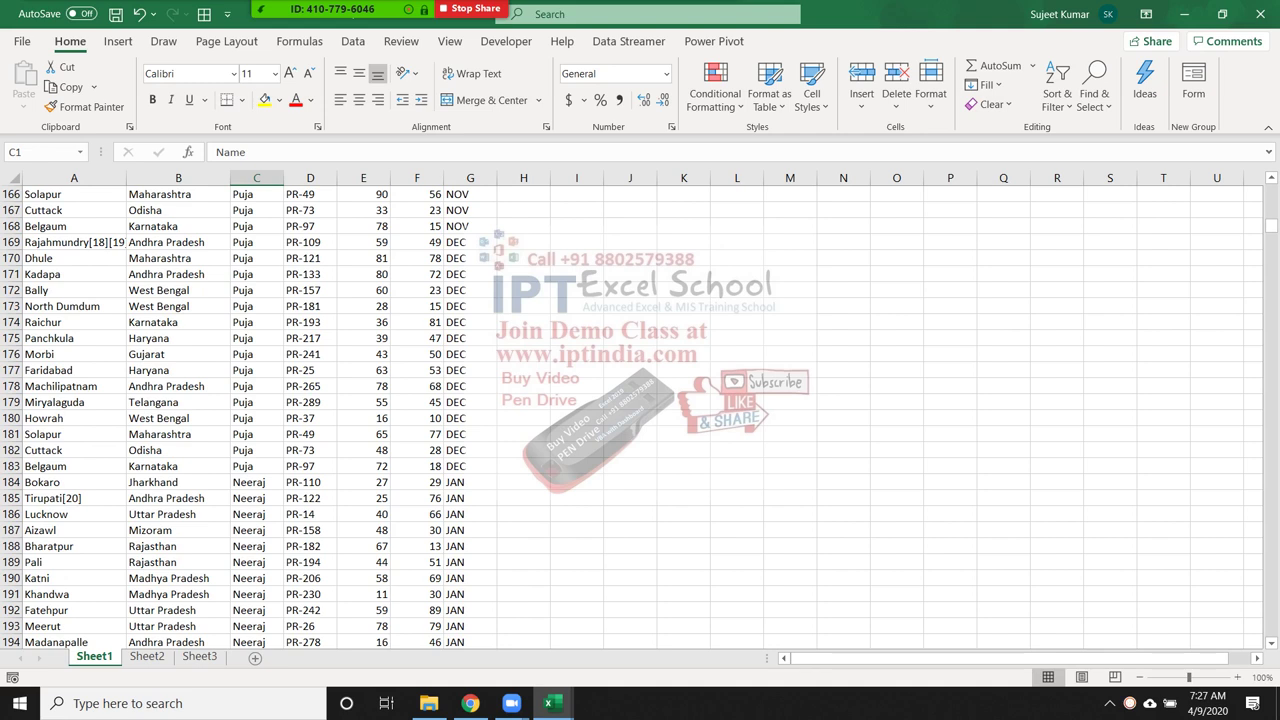
scroll(640, 410, down, 5)
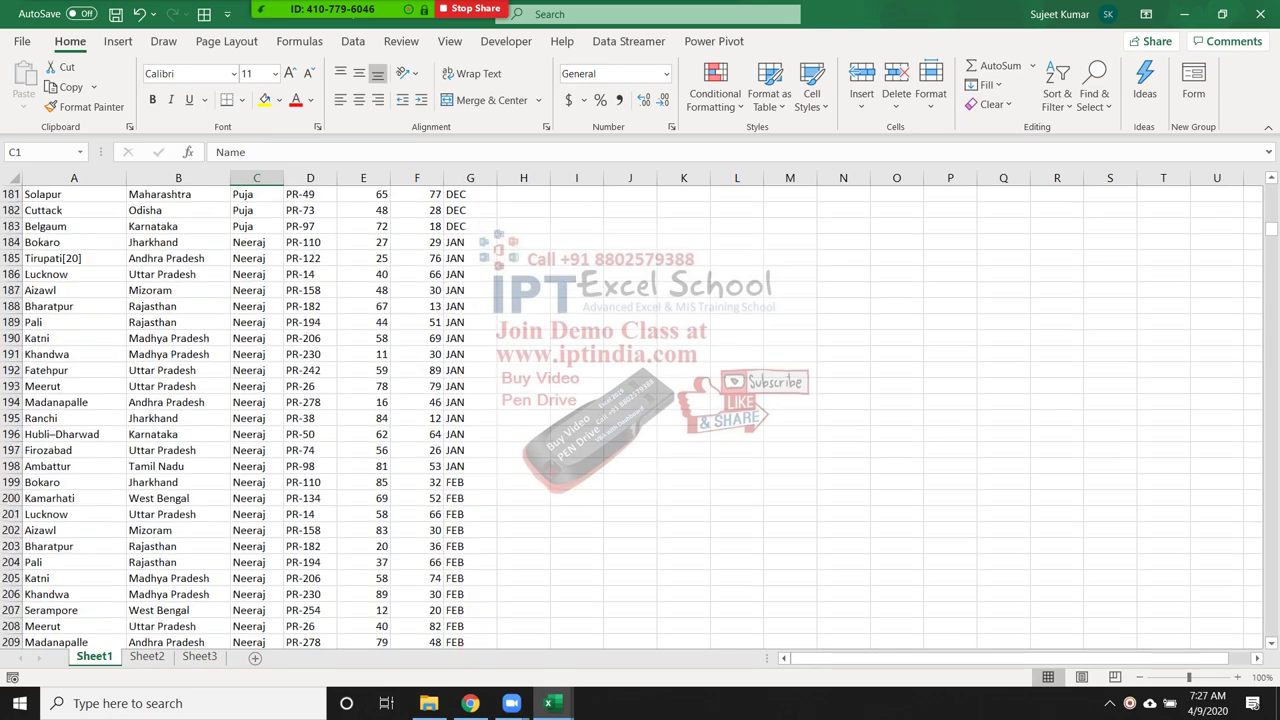
scroll(640, 410, down, 9)
scroll(640, 410, down, 6)
scroll(640, 410, down, 7)
scroll(640, 410, down, 4)
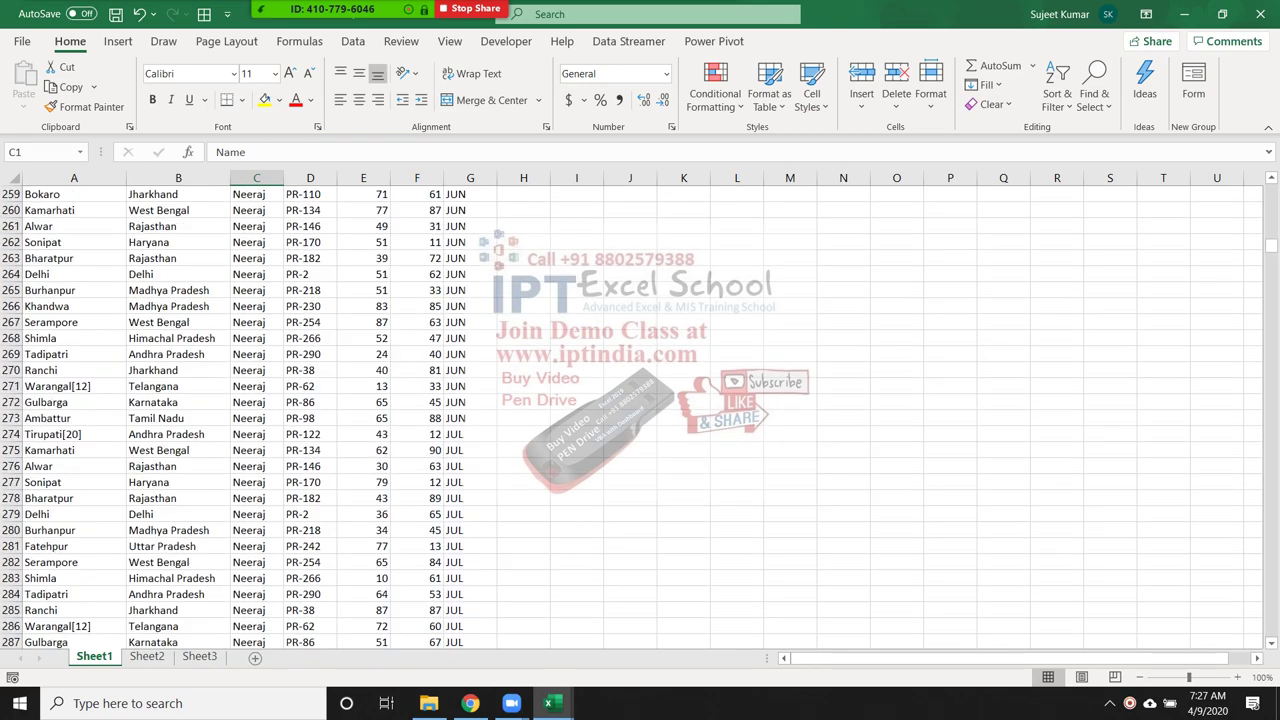
scroll(640, 410, down, 10)
scroll(640, 410, down, 9)
scroll(640, 410, down, 7)
scroll(640, 410, down, 4)
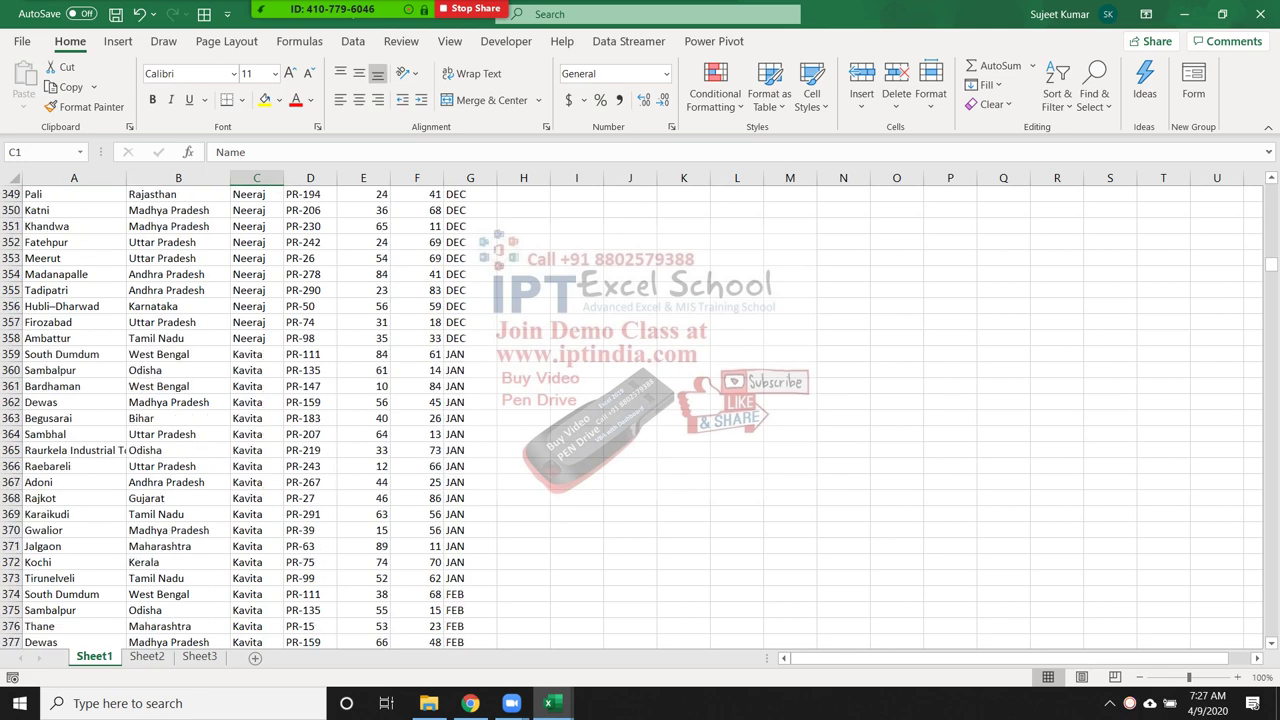
scroll(640, 410, down, 4)
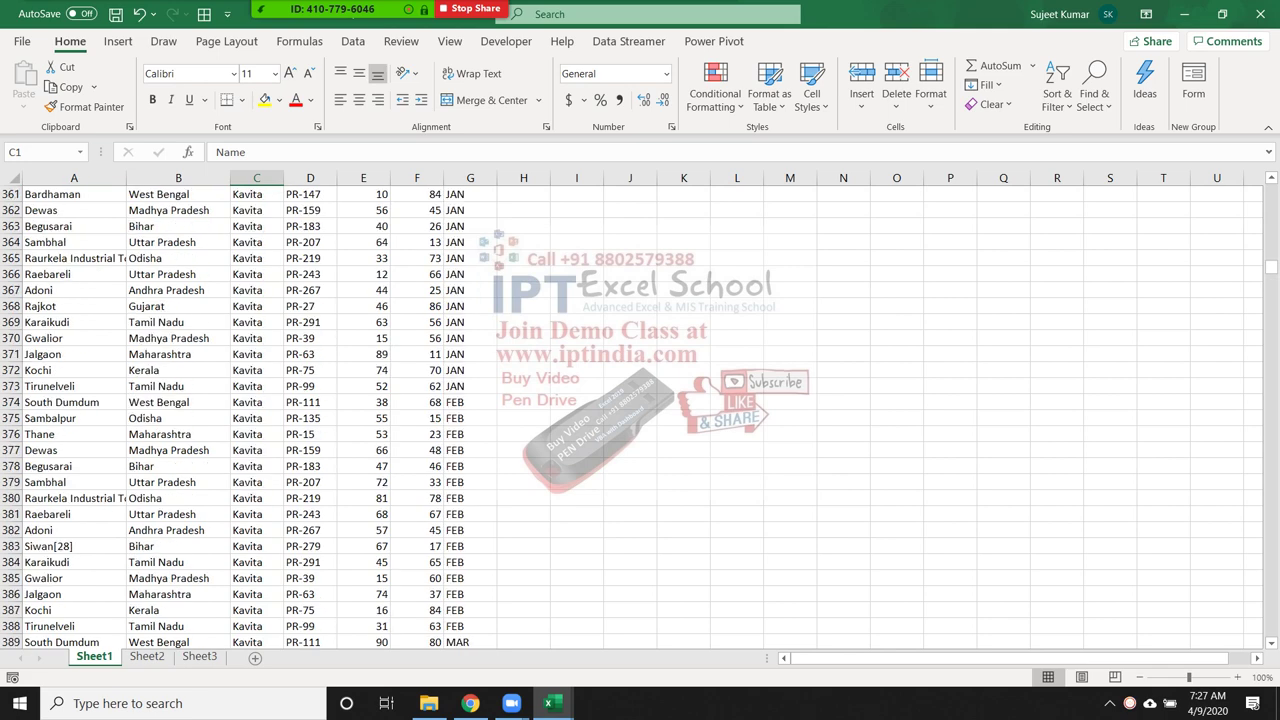
scroll(640, 410, up, 1)
scroll(640, 410, up, 13)
scroll(640, 410, up, 8)
scroll(640, 410, up, 11)
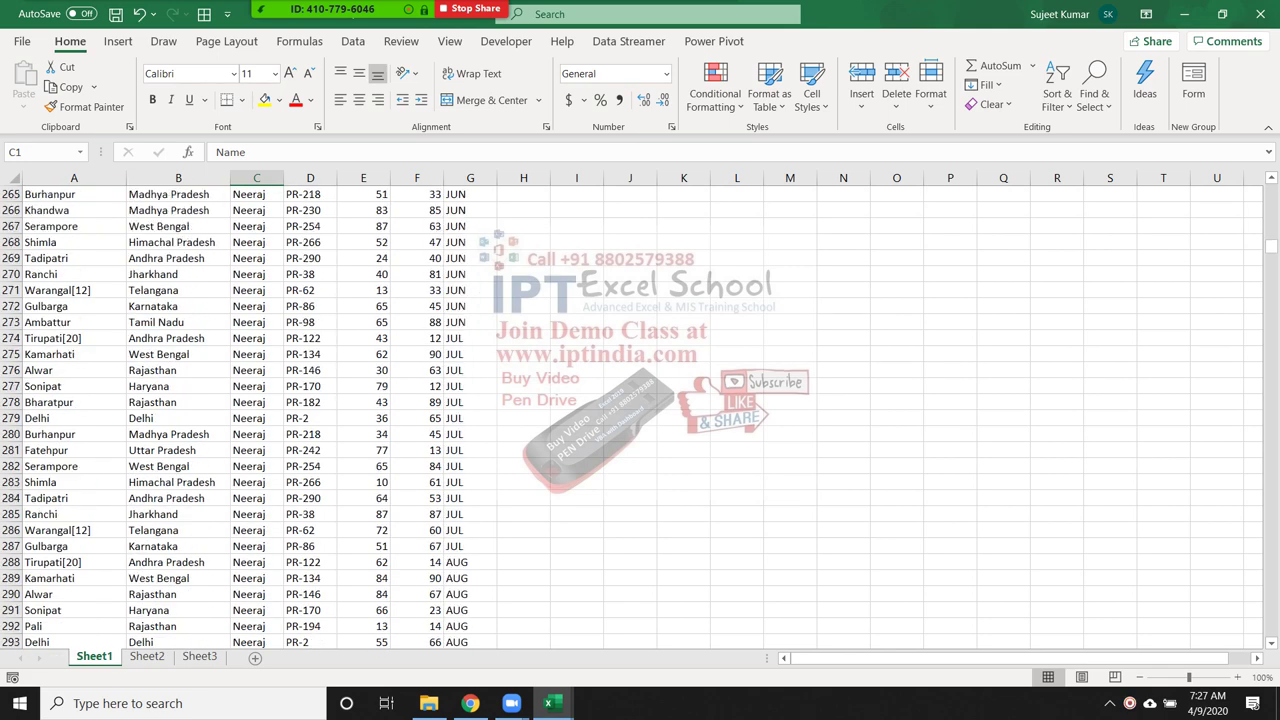
scroll(640, 410, up, 18)
scroll(640, 410, up, 9)
scroll(640, 410, up, 10)
scroll(640, 410, up, 6)
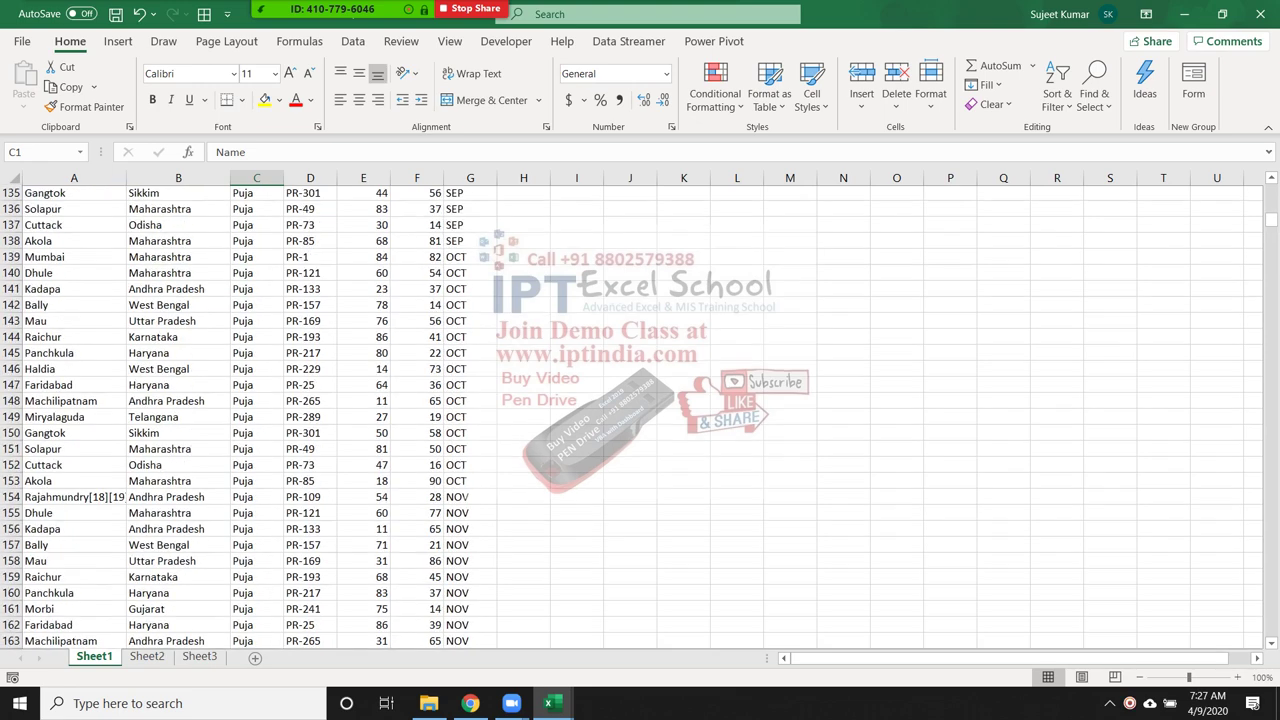
scroll(640, 410, up, 12)
scroll(640, 410, up, 6)
scroll(640, 410, up, 6)
scroll(640, 410, up, 5)
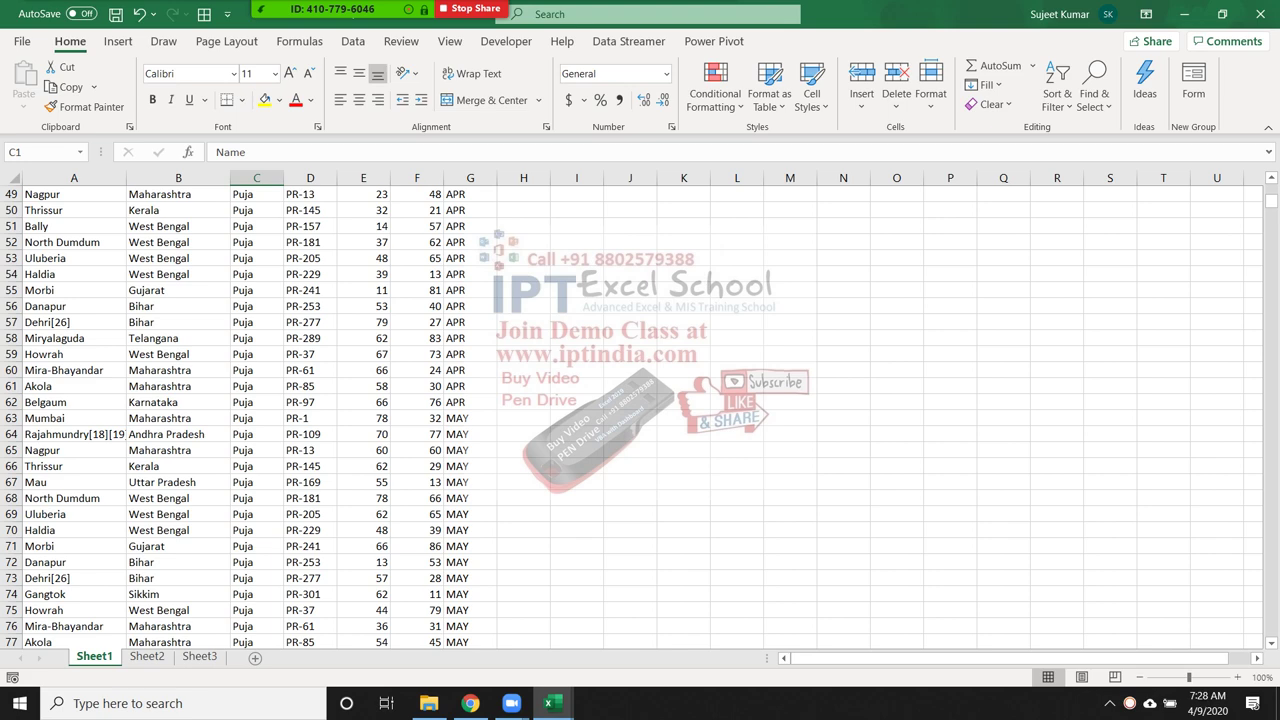
- Apply yellow fill to QTY cells E10 (59), E19 (88) and E24 (13)
drag(417, 274, 417, 290)
scroll(417, 400, up, 13)
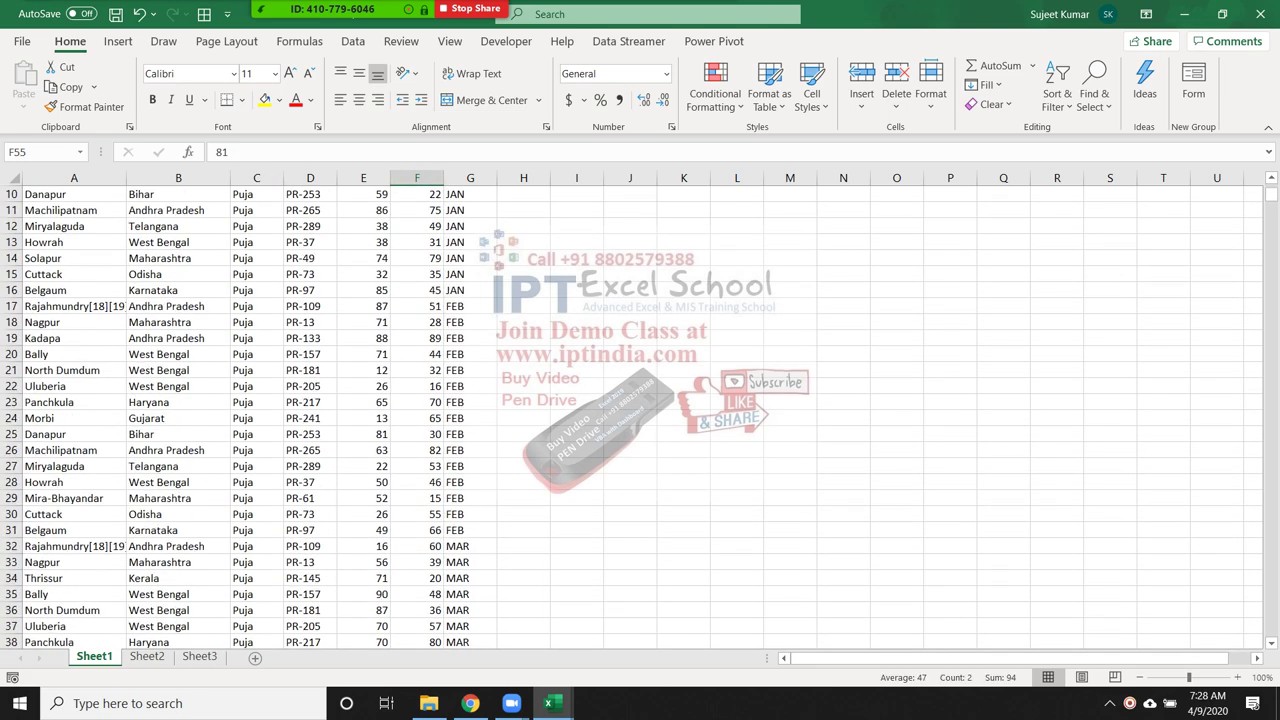
click(310, 274)
key(ctrl+Up)
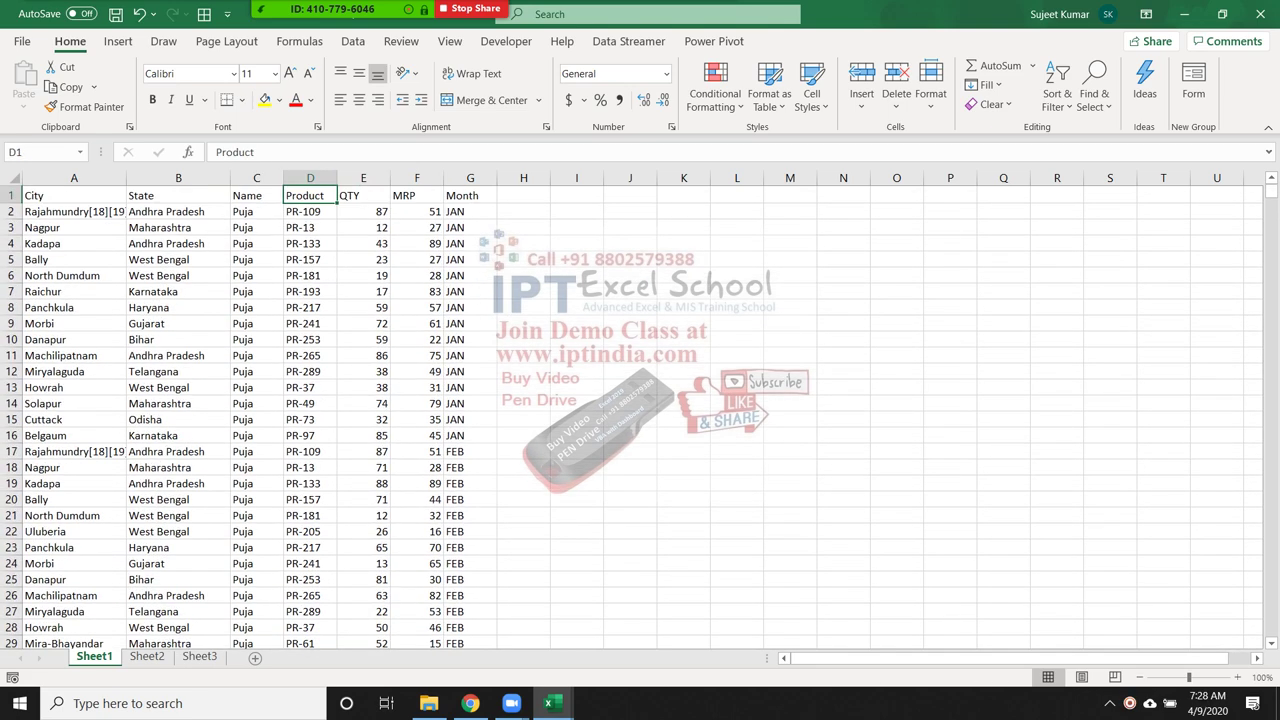
click(363, 339)
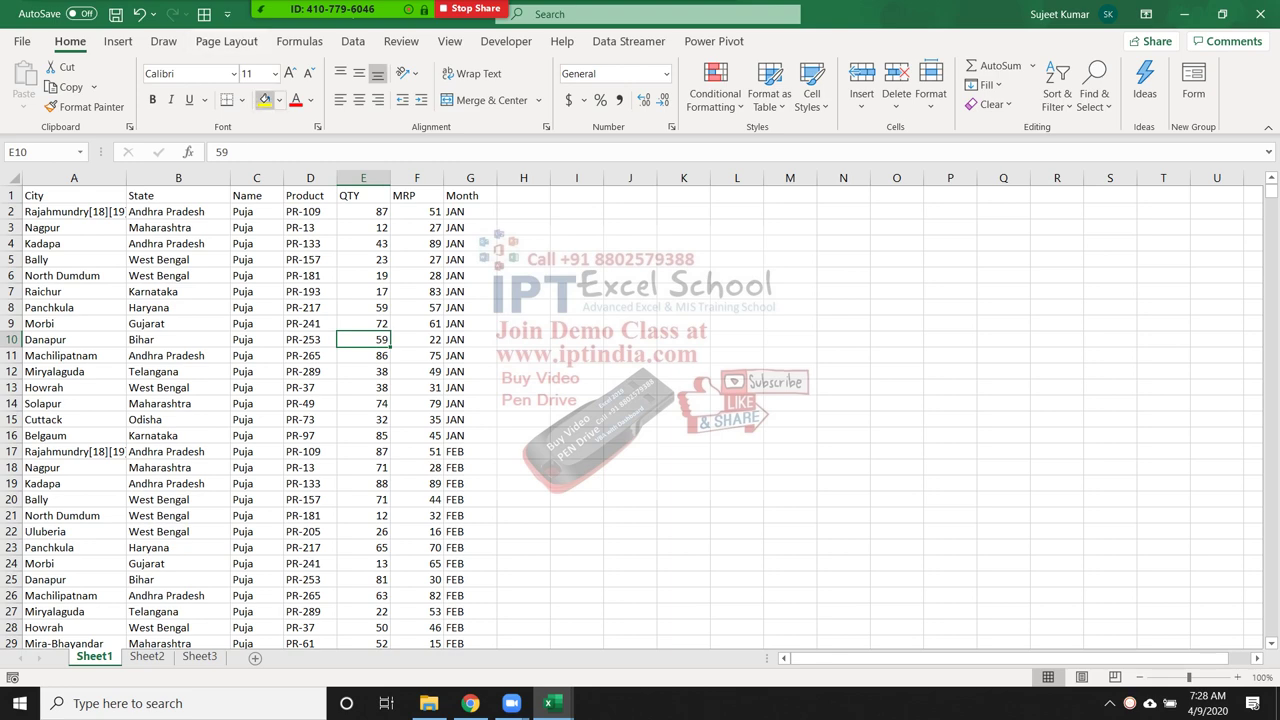
click(264, 100)
click(363, 483)
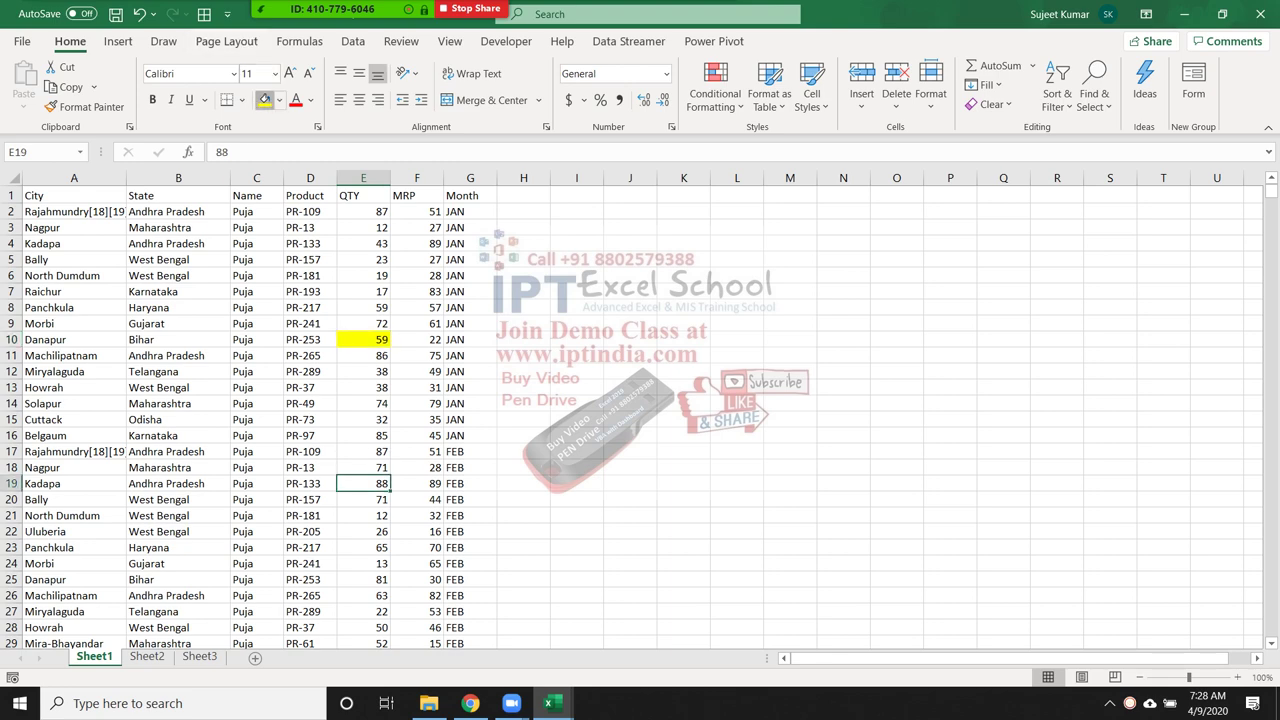
click(264, 100)
click(363, 563)
scroll(363, 563, down, 1)
scroll(363, 563, down, 1)
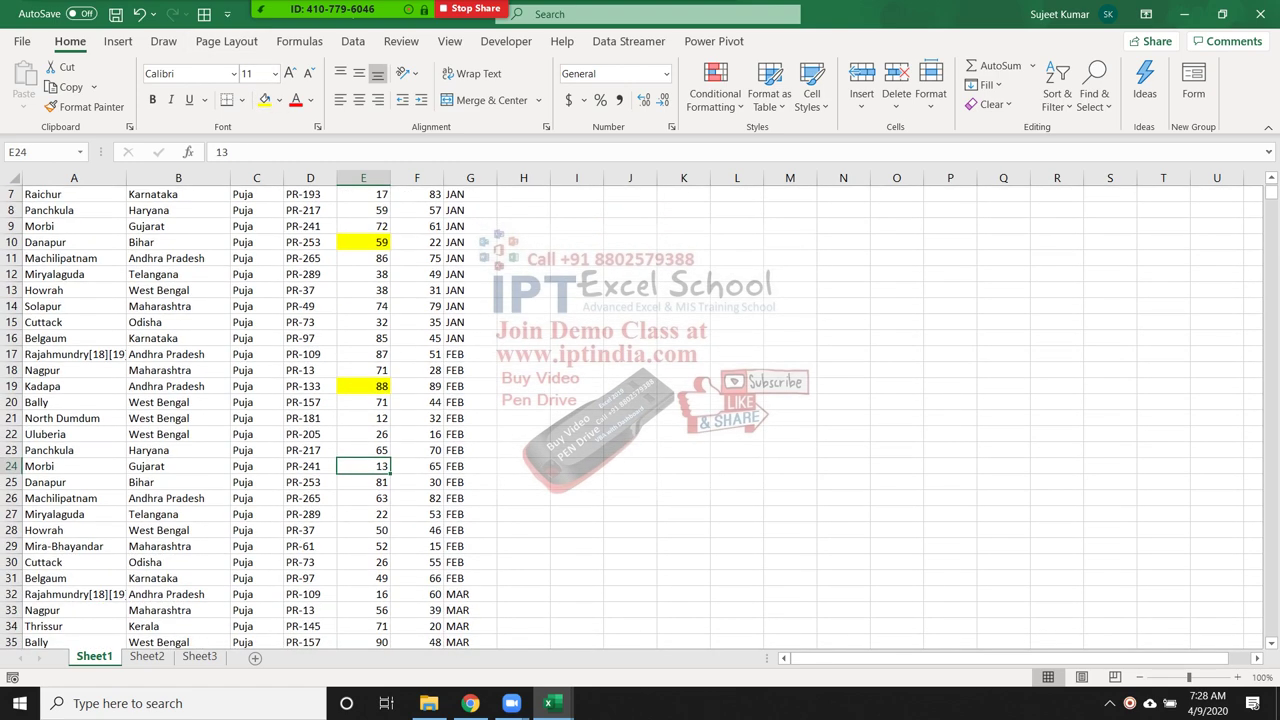
click(264, 100)
scroll(363, 420, up, 2)
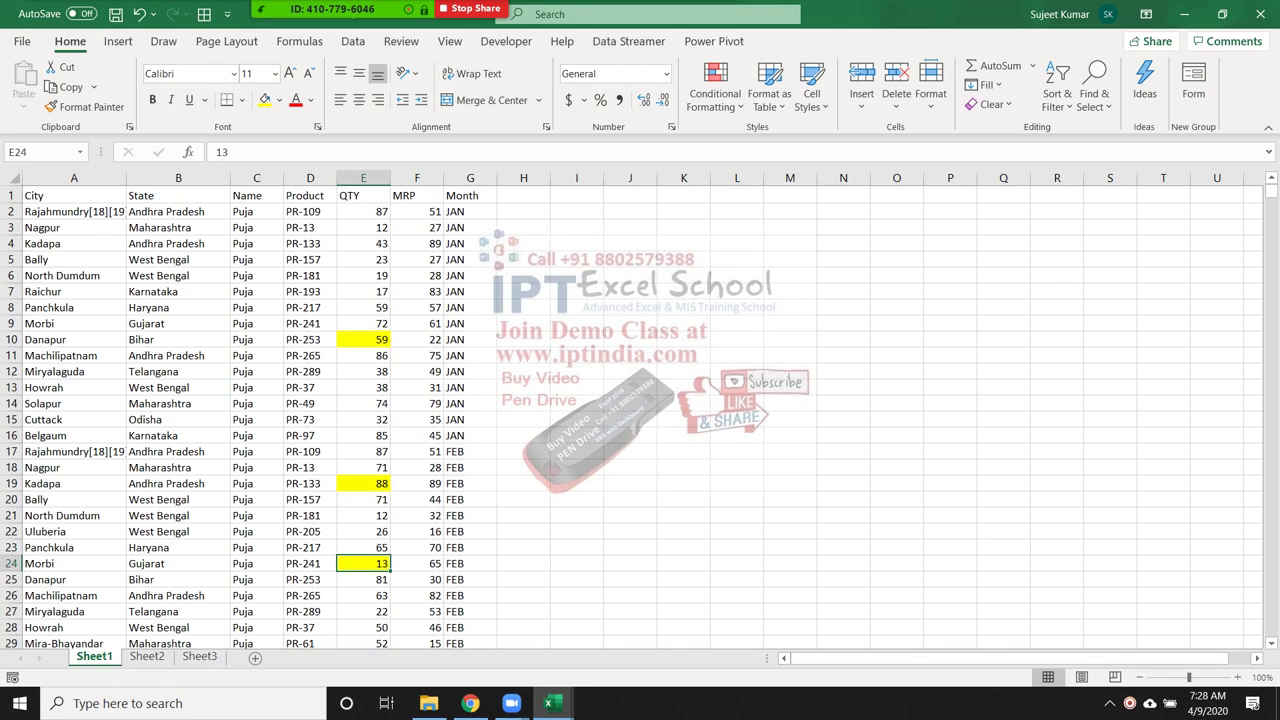
click(310, 291)
- Custom-sort the table by QTY on Cell Color, with yellow on top
click(1057, 94)
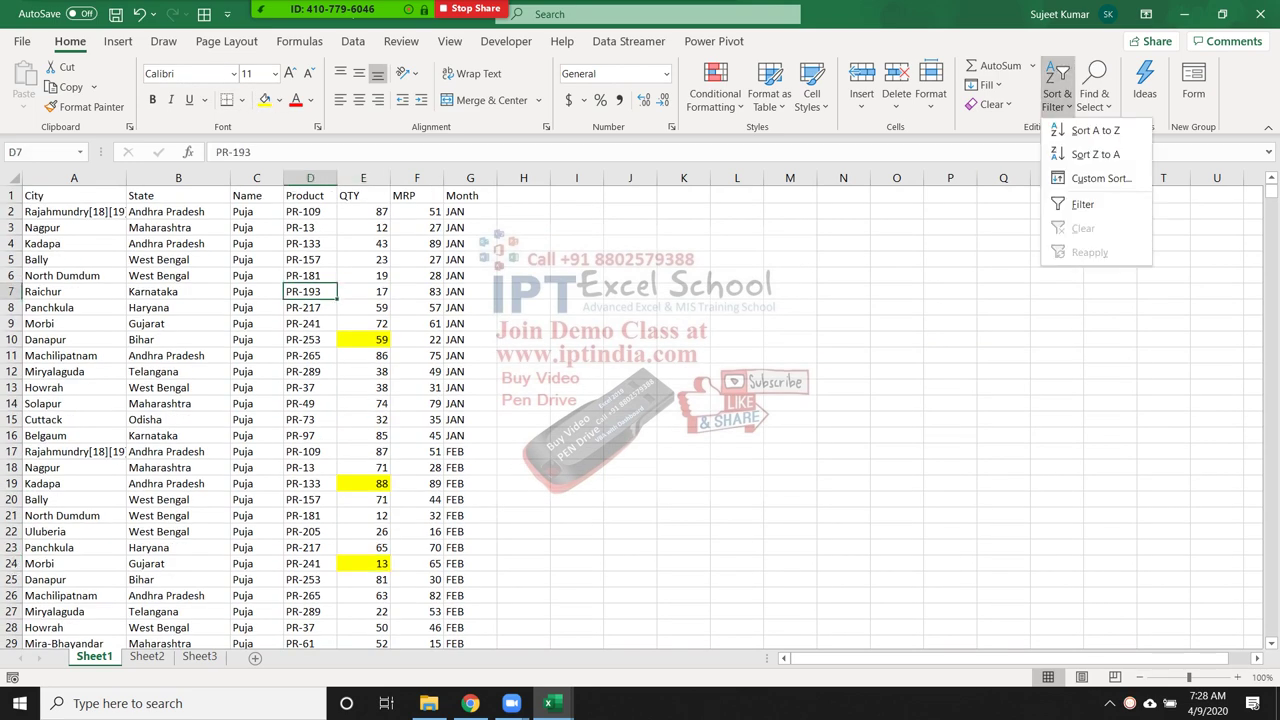
click(1100, 178)
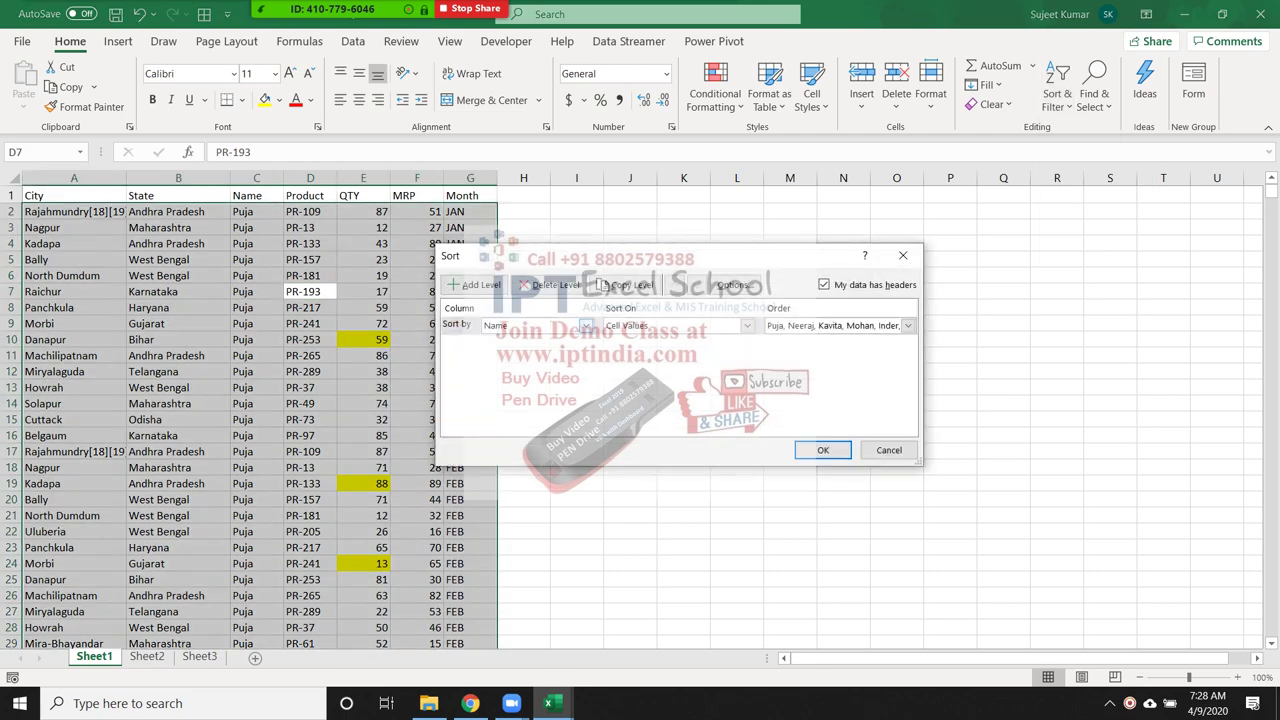
click(586, 325)
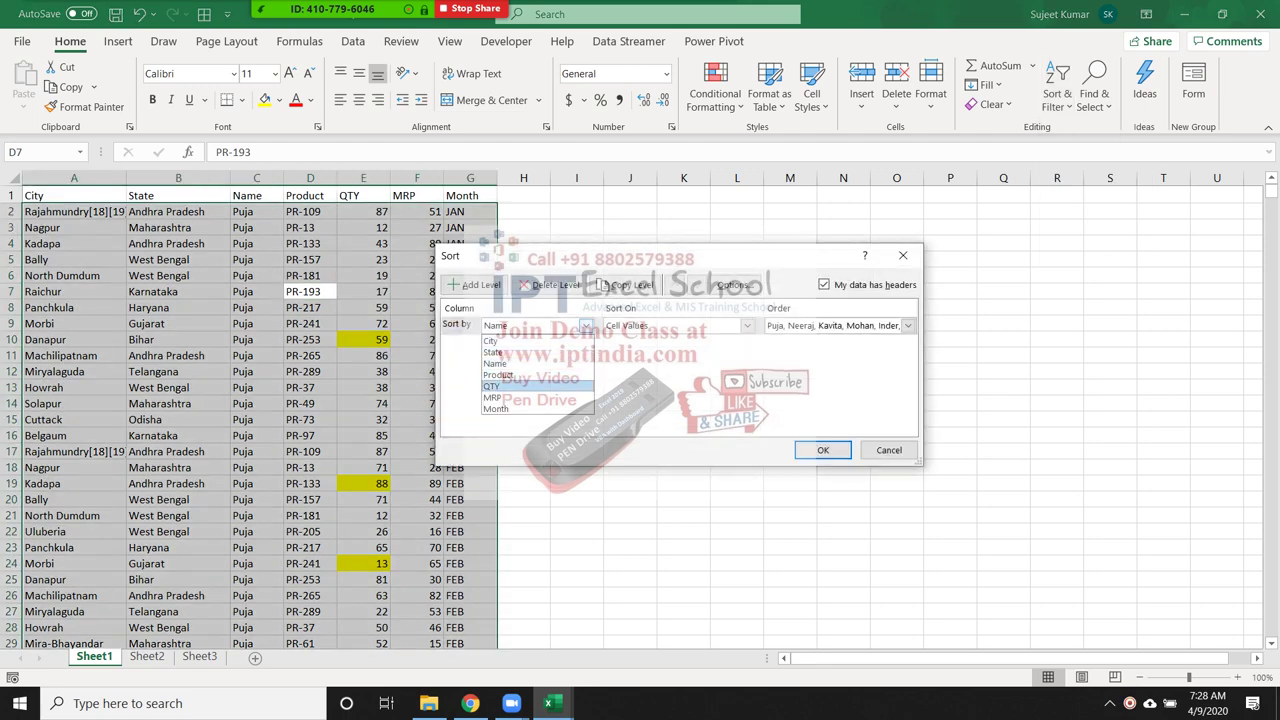
click(491, 386)
click(747, 325)
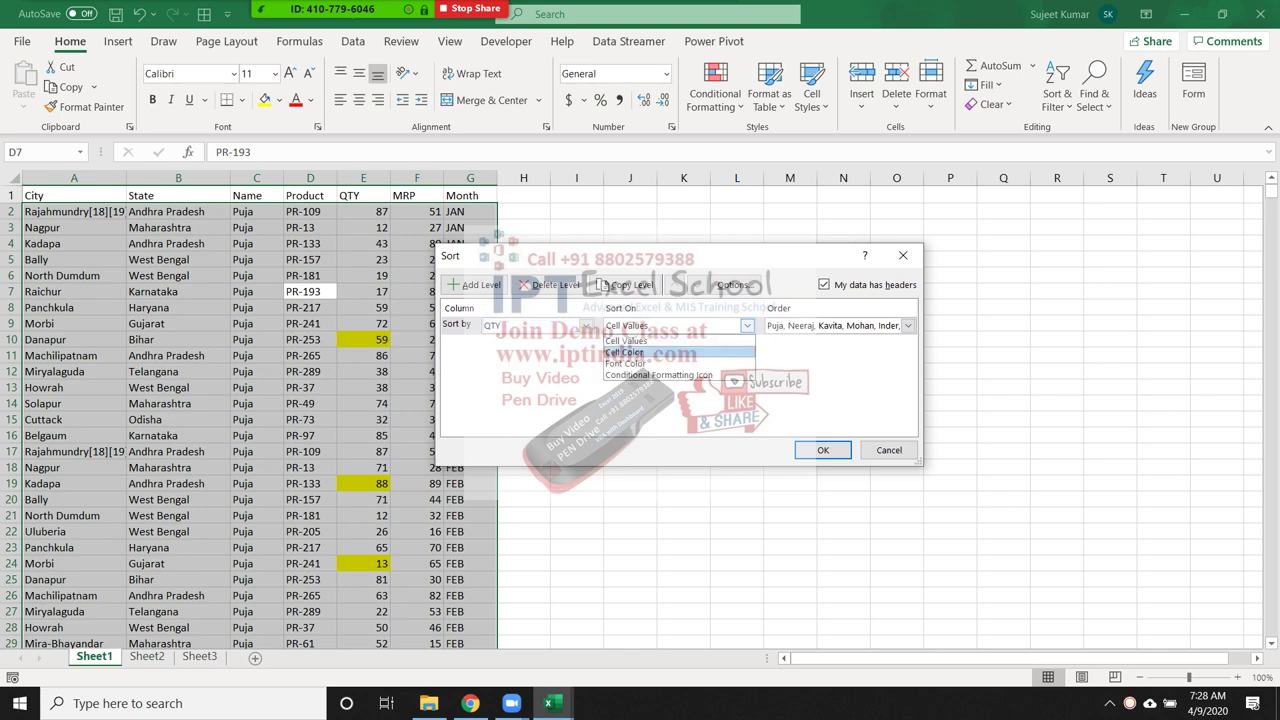
click(628, 352)
click(831, 328)
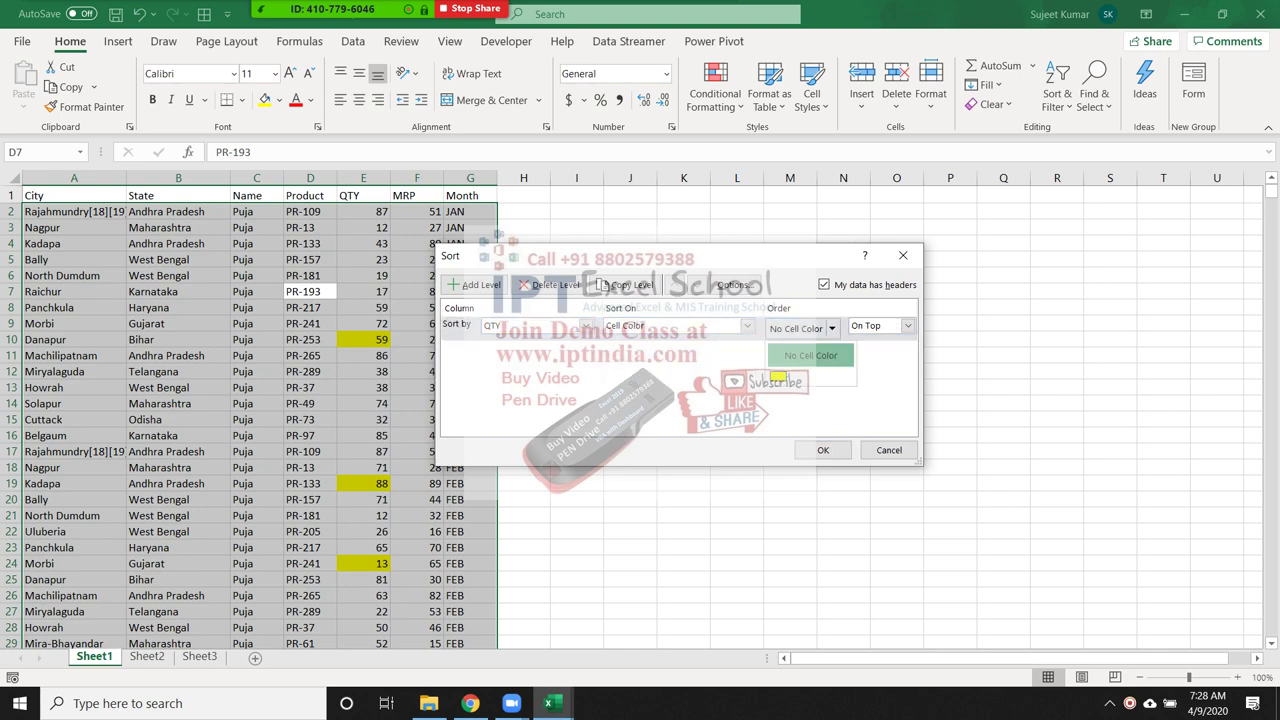
click(778, 377)
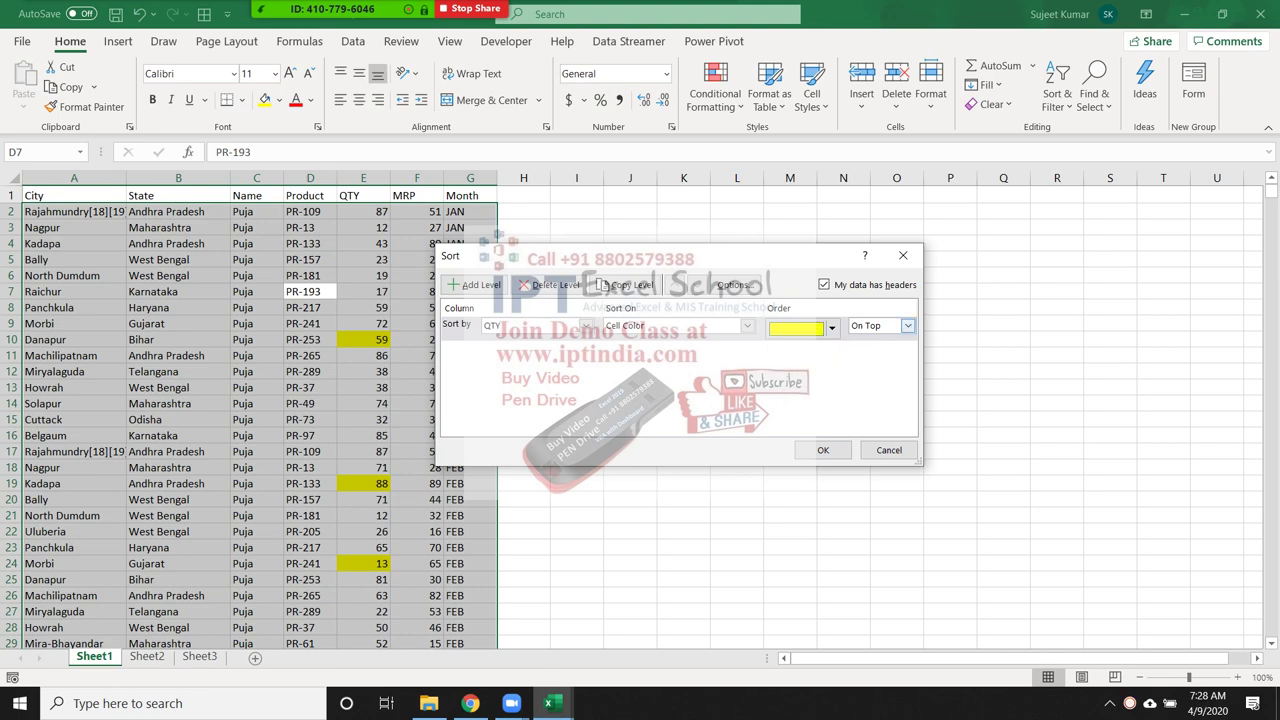
click(823, 450)
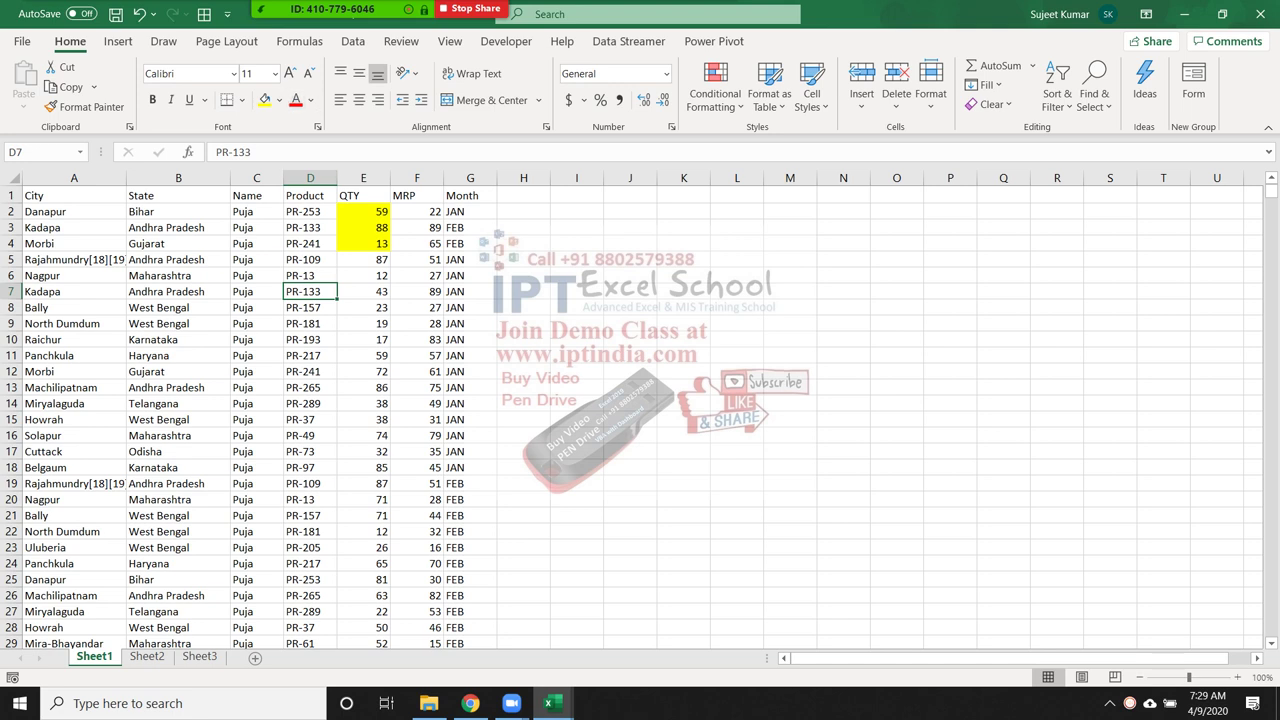
- Point out an MRP value in column F and the yellow-highlighted QTY cells E2:E4
click(363, 291)
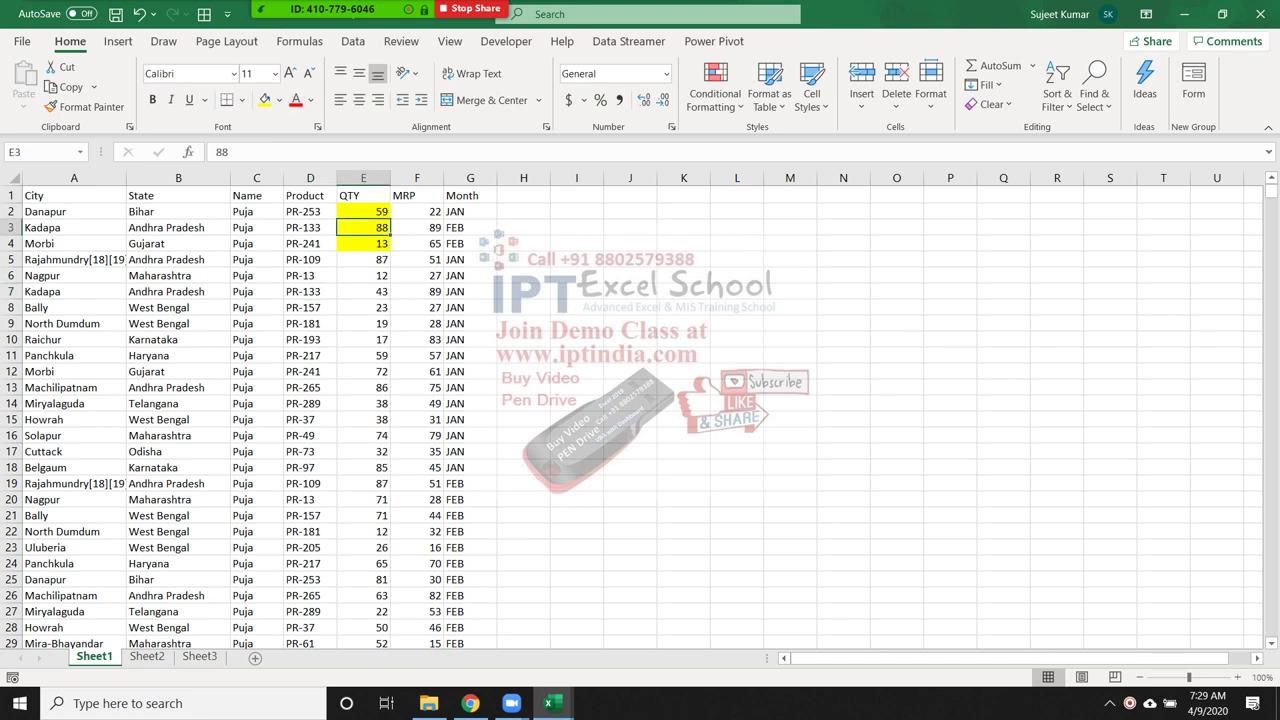
click(417, 323)
drag(363, 211, 363, 243)
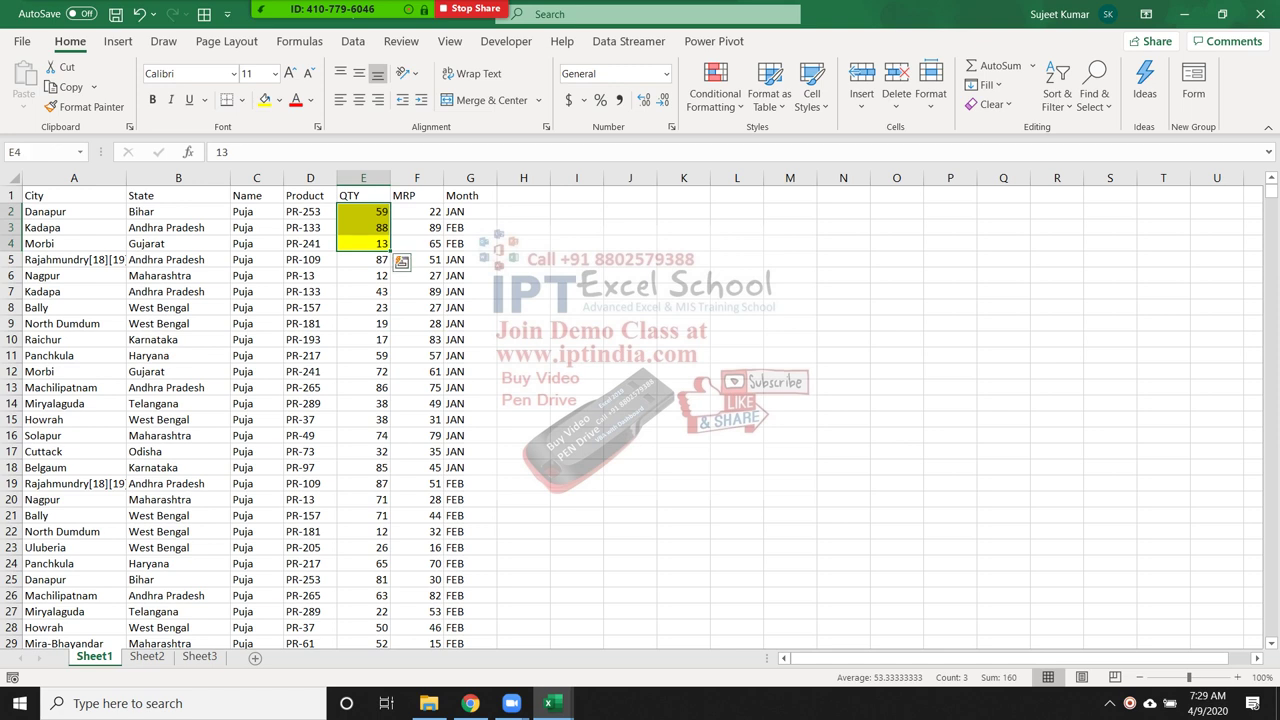
click(417, 323)
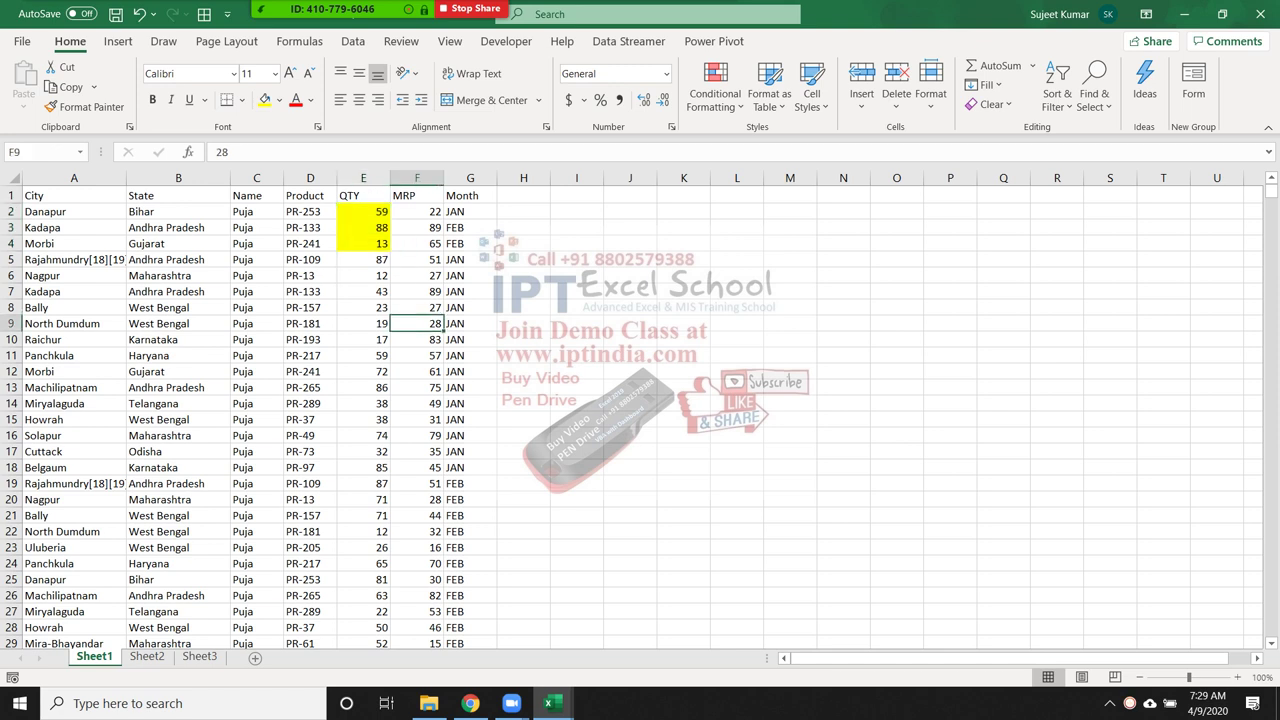
- Apply the Directional 3 Arrows (Colored) icon set to the whole MRP column F
click(417, 178)
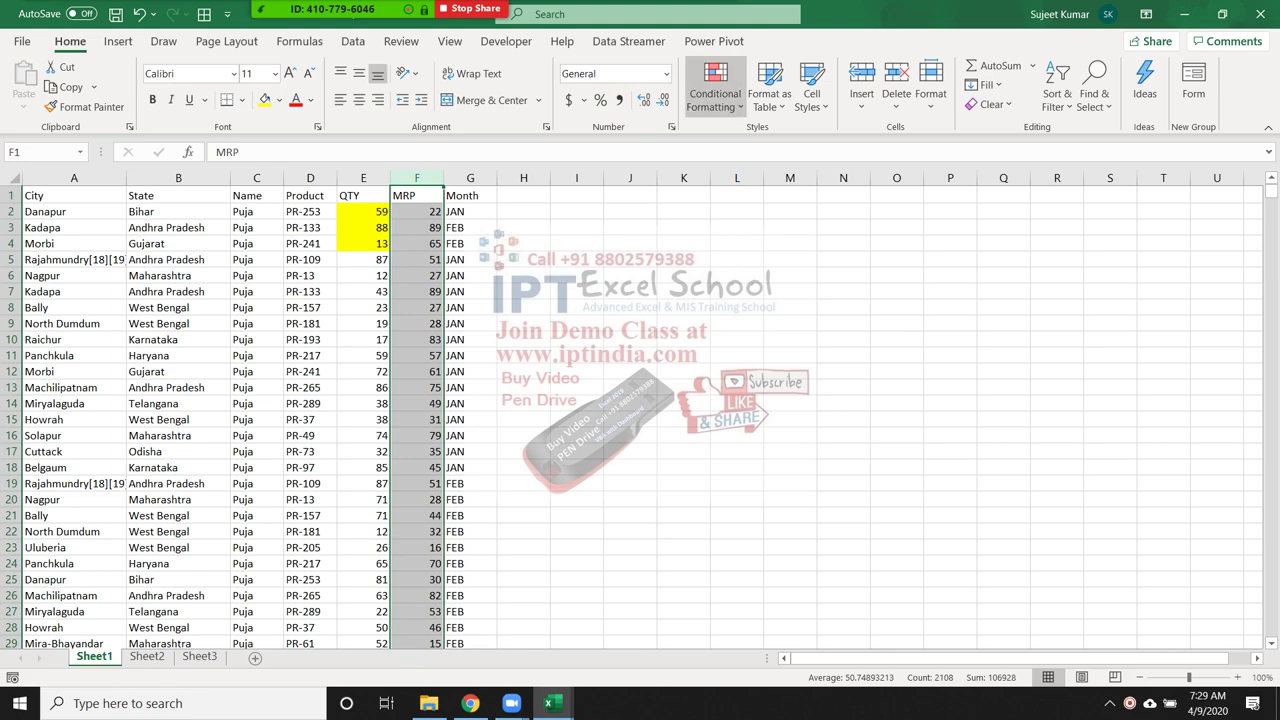
click(715, 92)
mouse_move(778, 140)
mouse_move(751, 299)
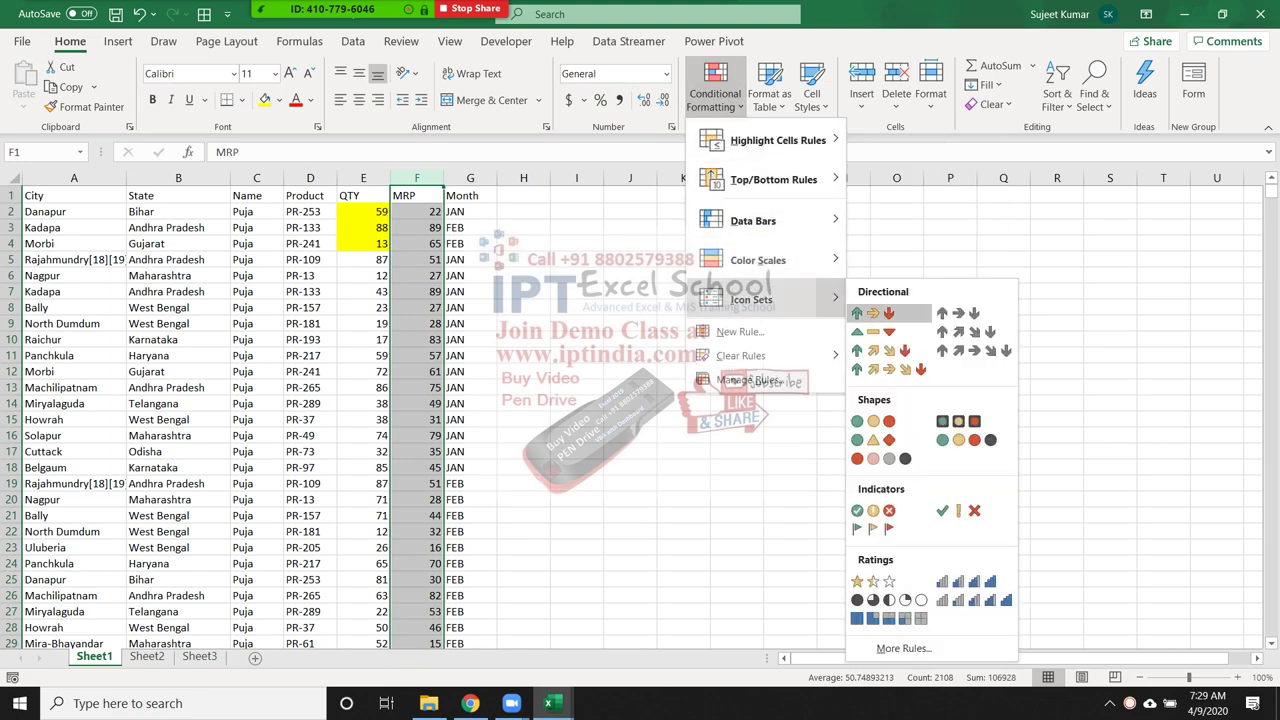
click(872, 313)
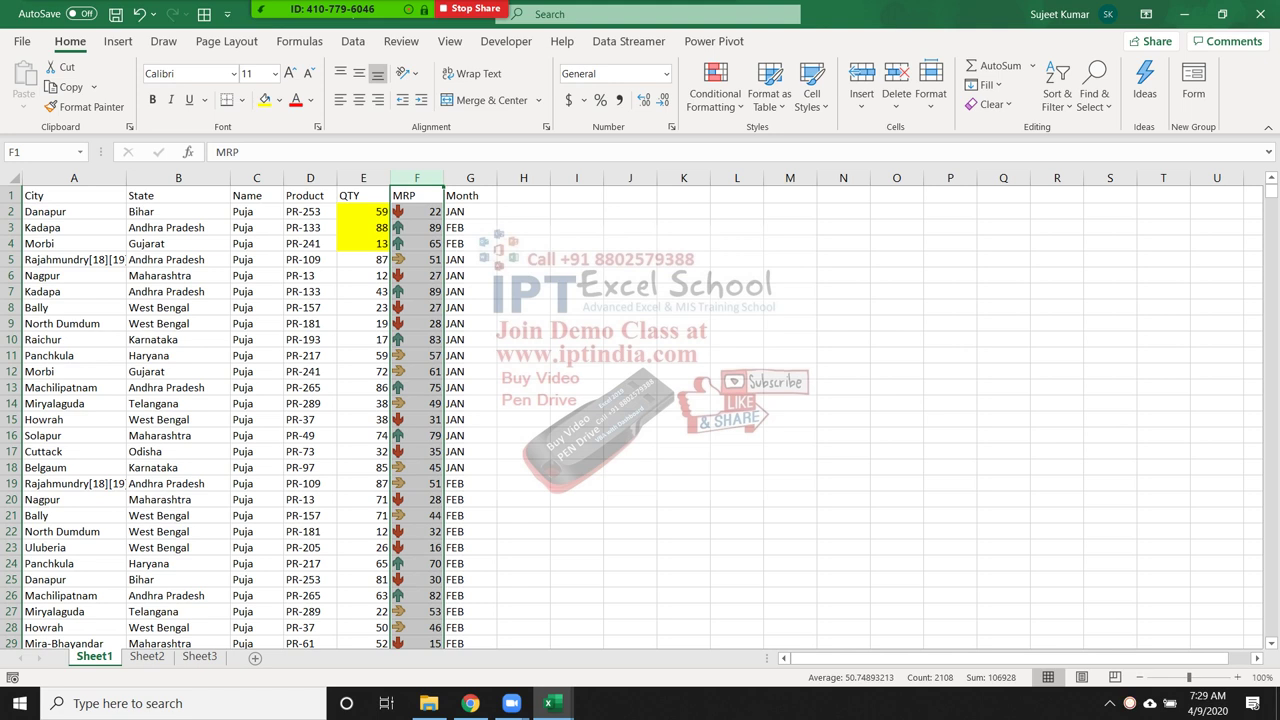
click(416, 195)
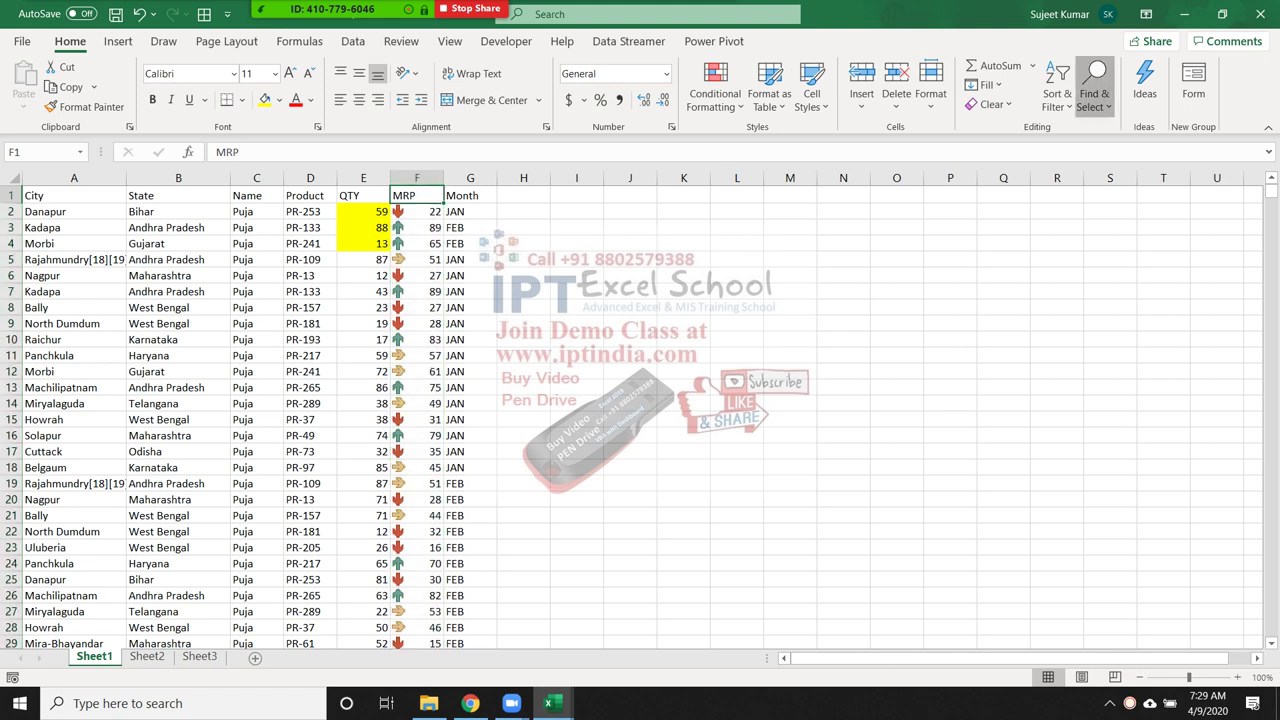
- Open Custom Sort and choose MRP as the Sort by column
click(1093, 95)
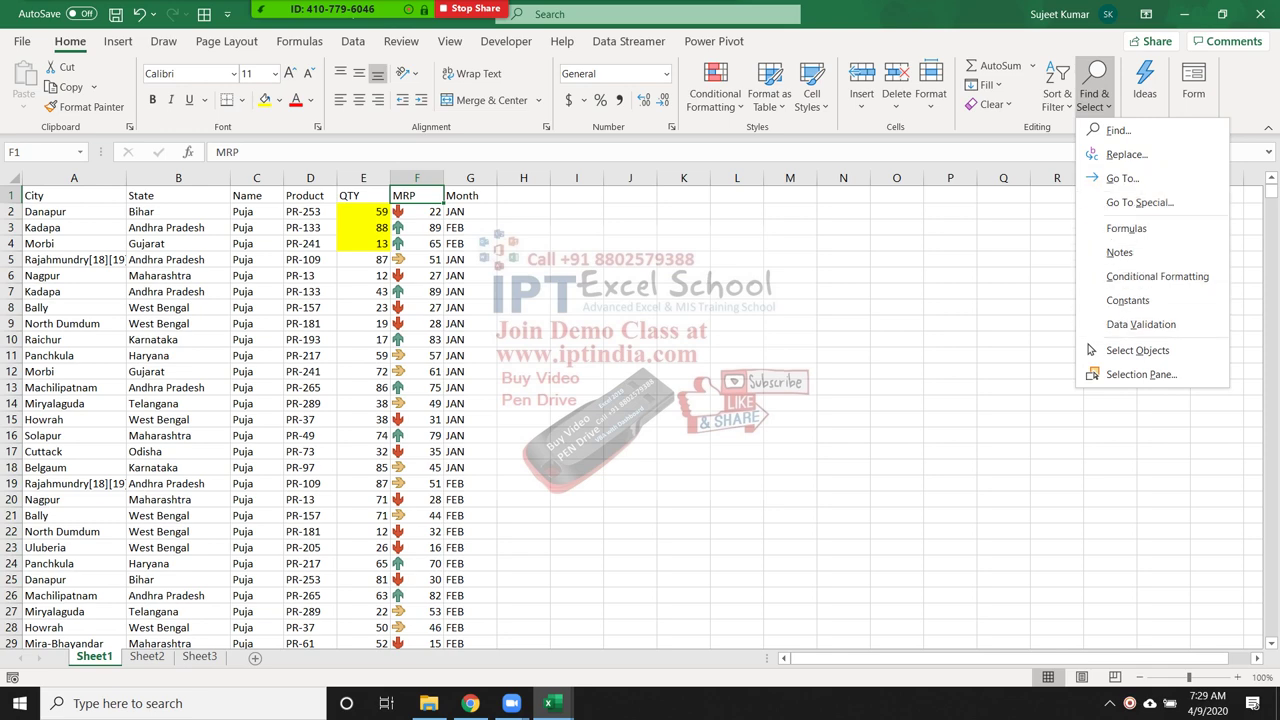
click(1057, 99)
click(1100, 178)
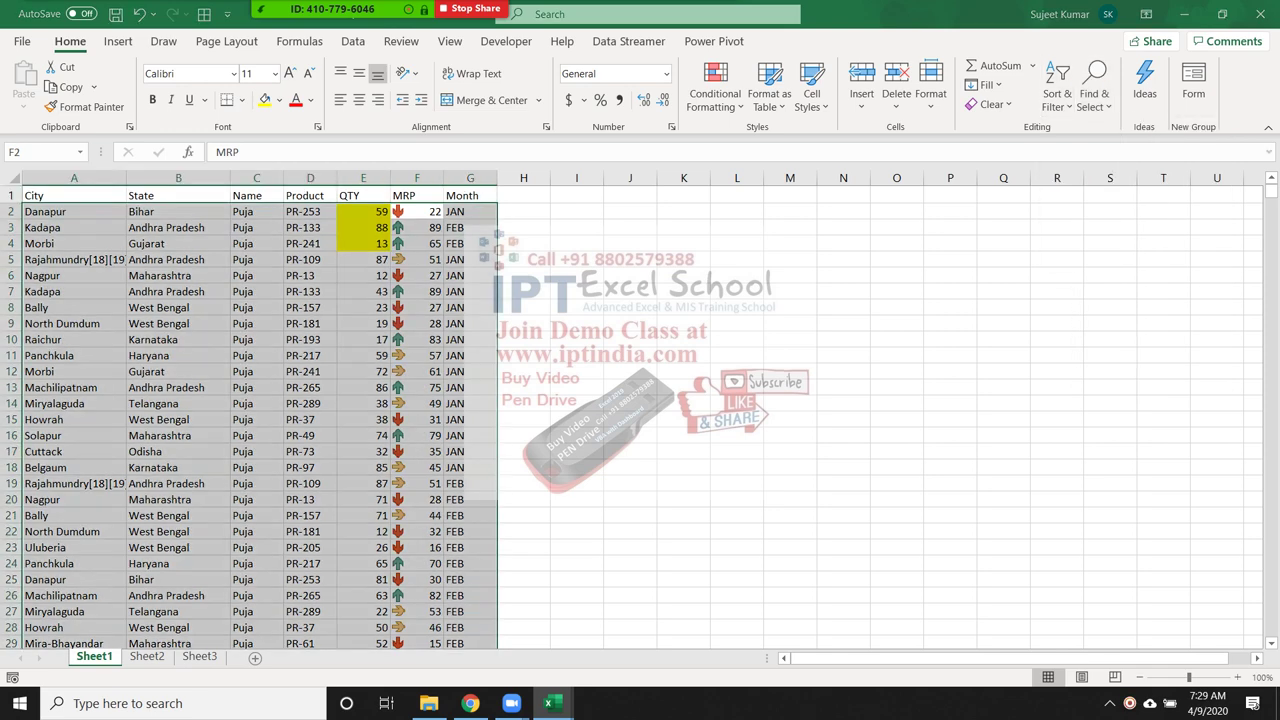
click(586, 326)
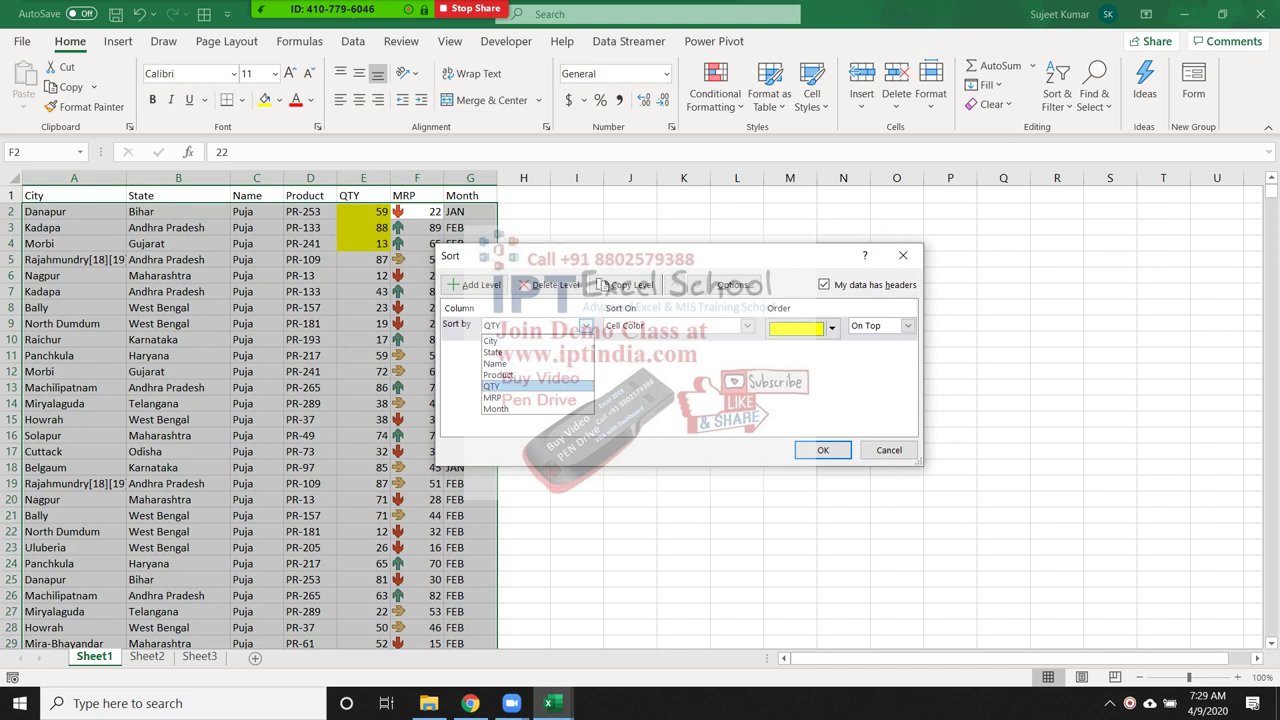
click(492, 397)
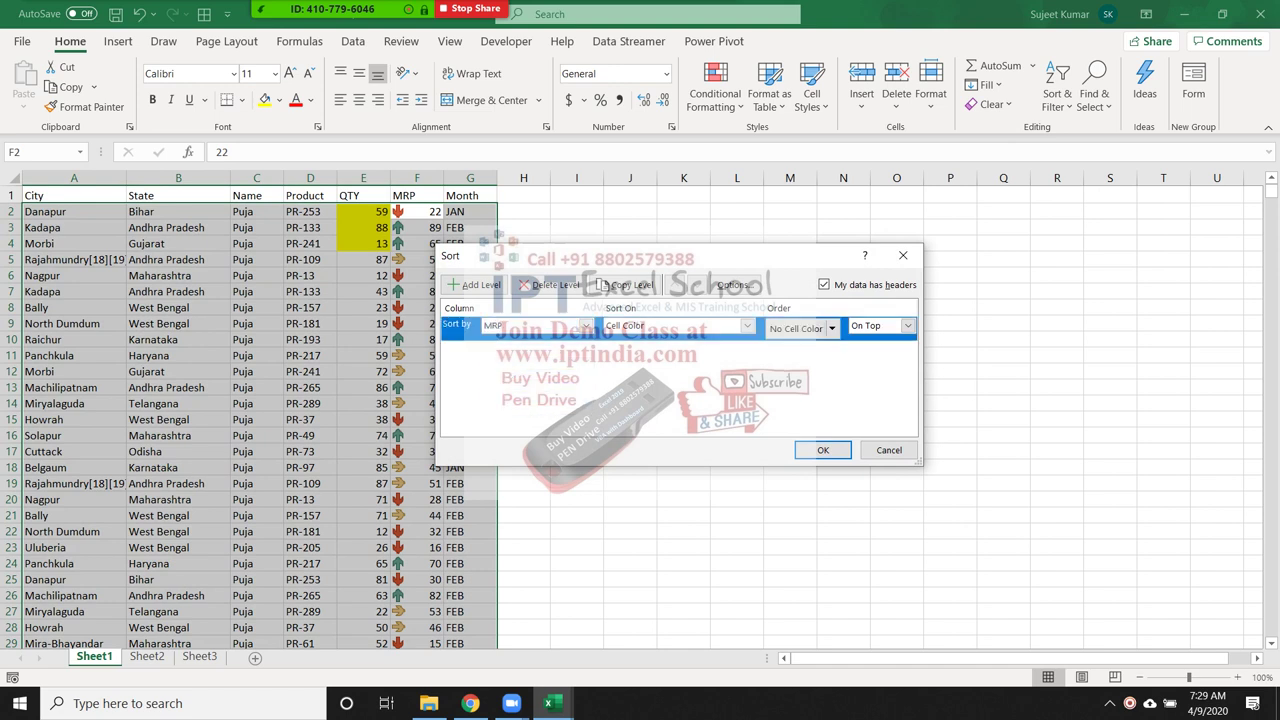
- Sort on Conditional Formatting Icon with the green up arrow on top, and apply
click(746, 326)
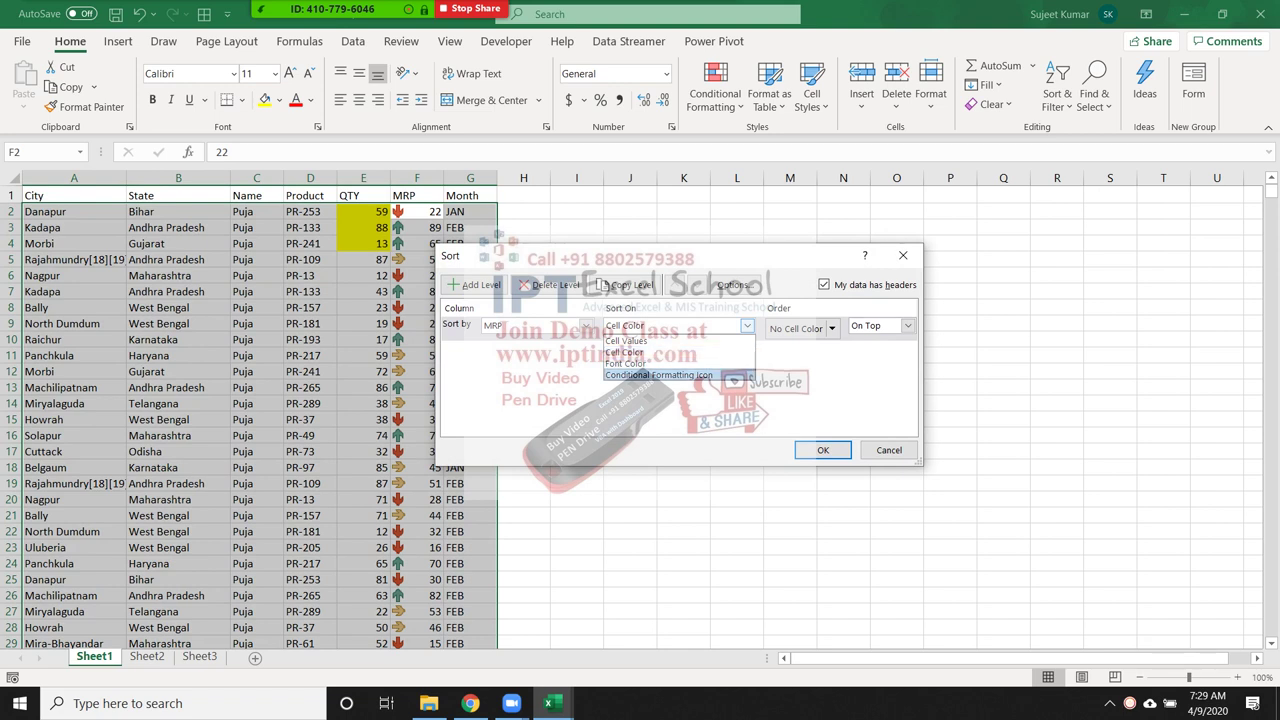
key(Escape)
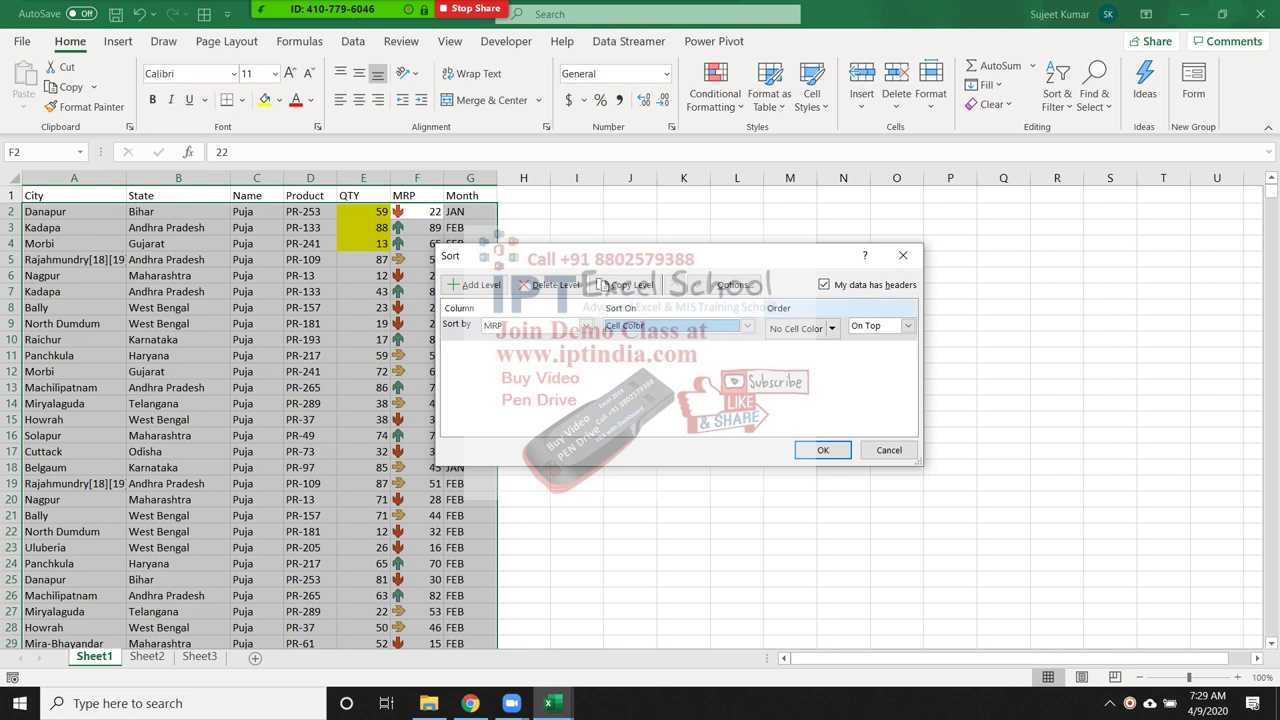
click(800, 328)
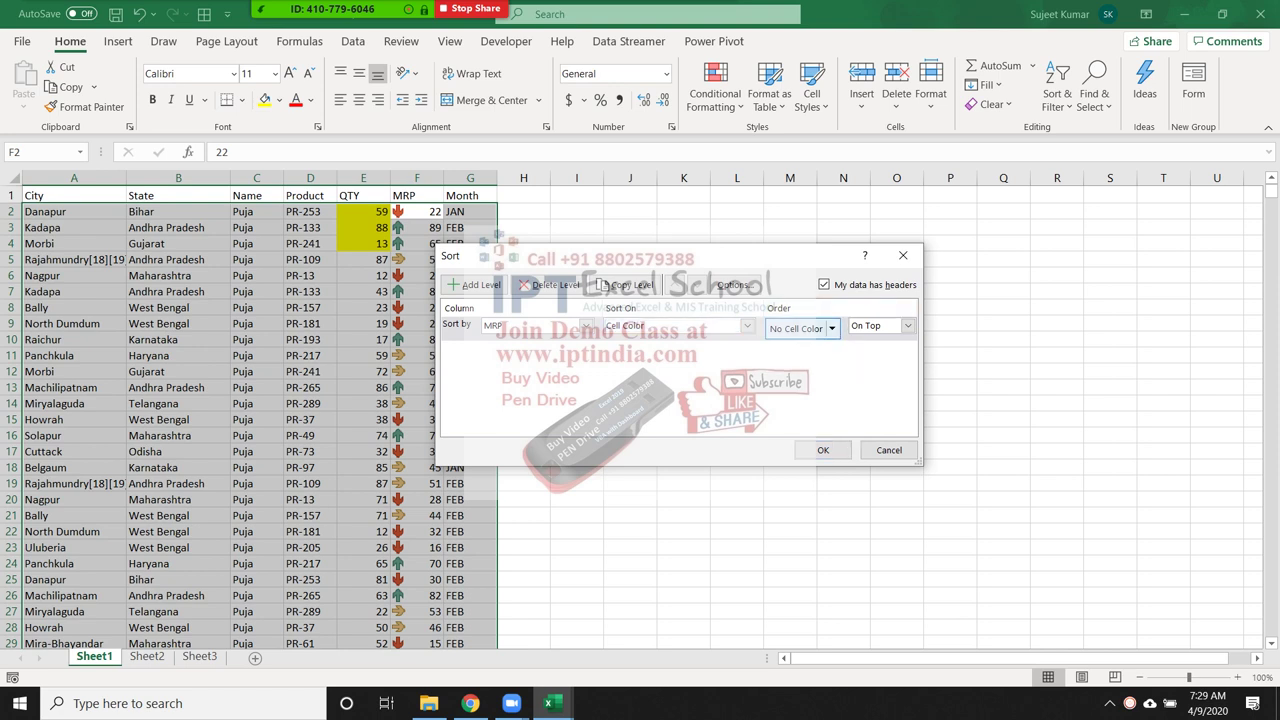
click(747, 326)
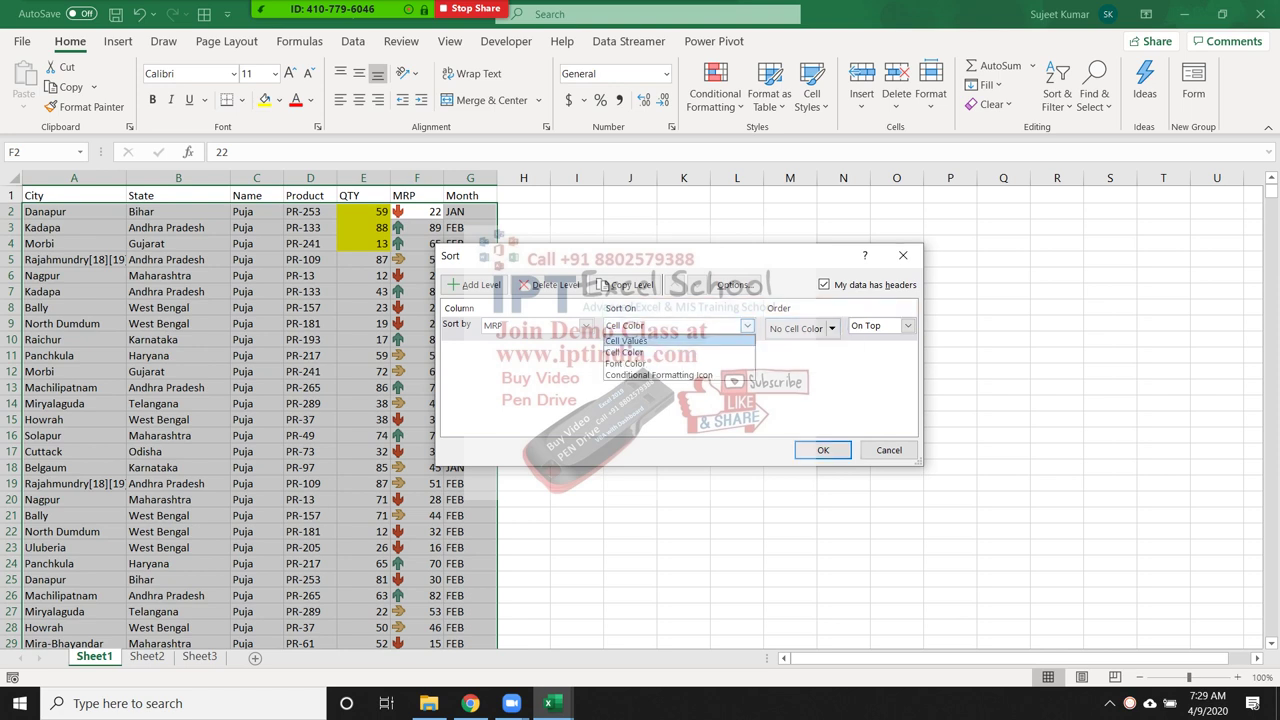
click(658, 375)
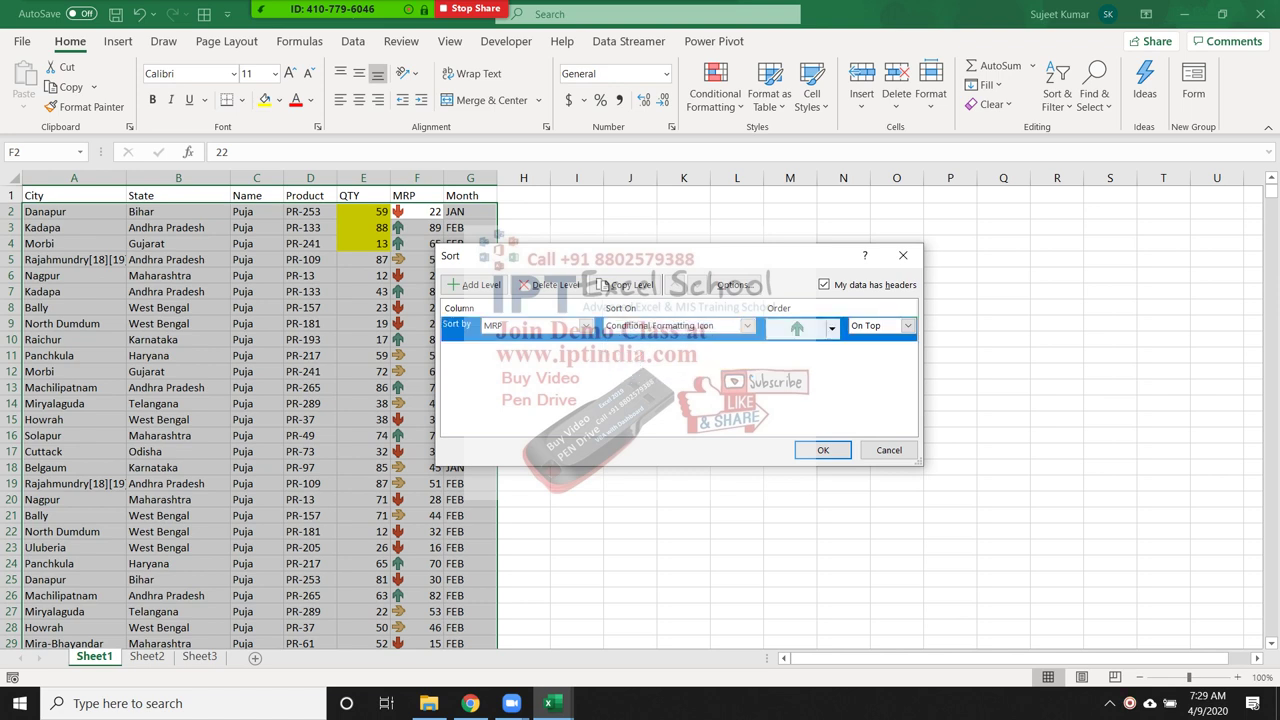
click(831, 328)
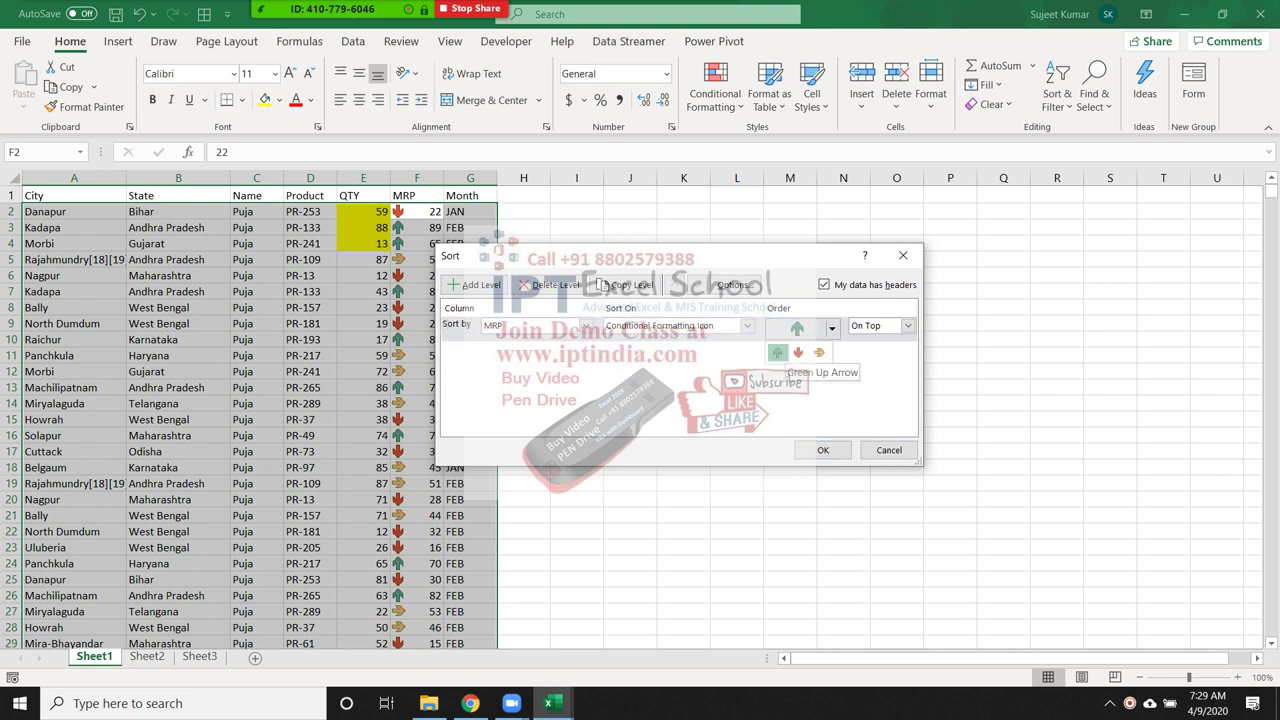
click(778, 352)
click(823, 450)
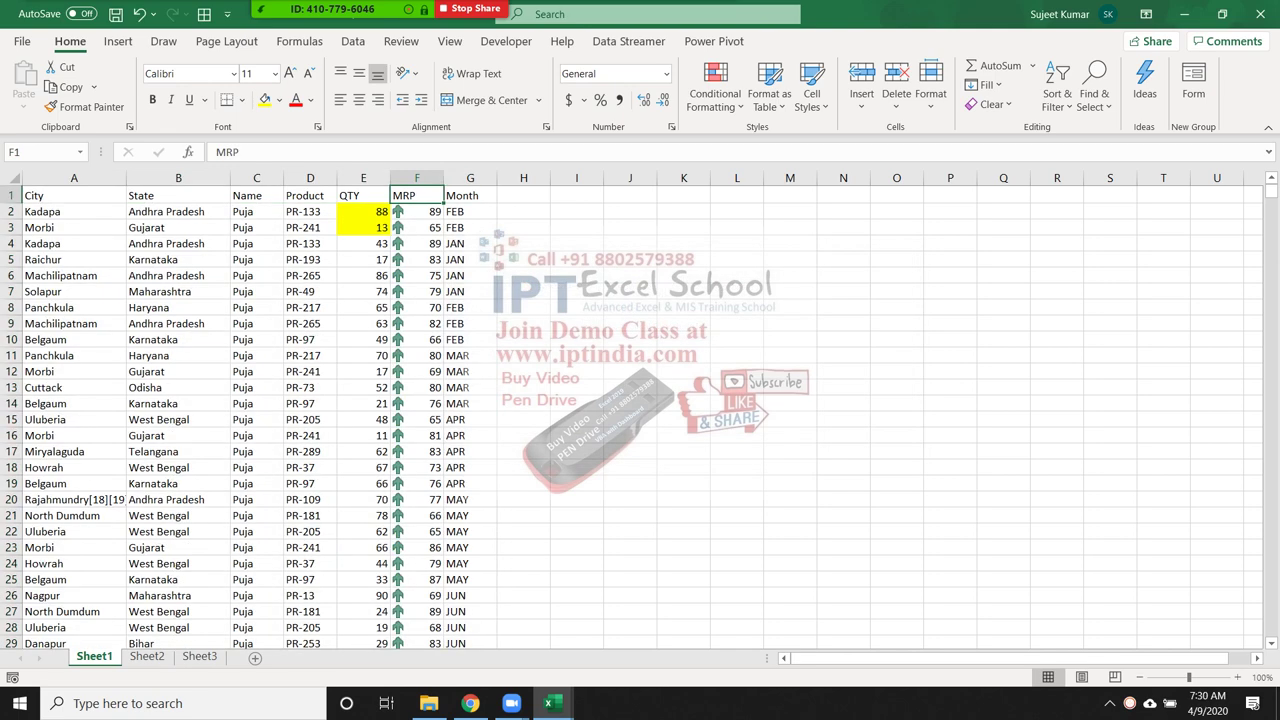
- Select cell D8 in the table and reopen Custom Sort with the MRP icon level
drag(417, 211, 417, 467)
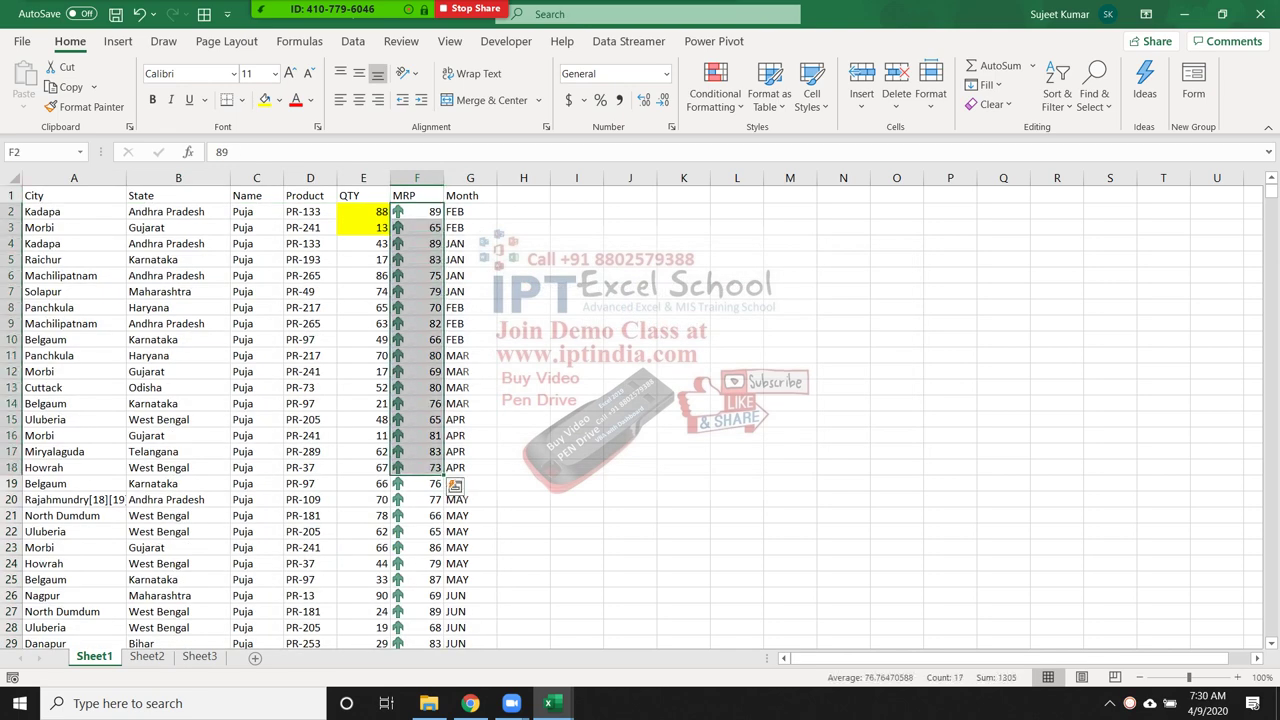
scroll(417, 467, down, 5)
scroll(631, 417, down, 1)
scroll(631, 417, up, 6)
click(310, 307)
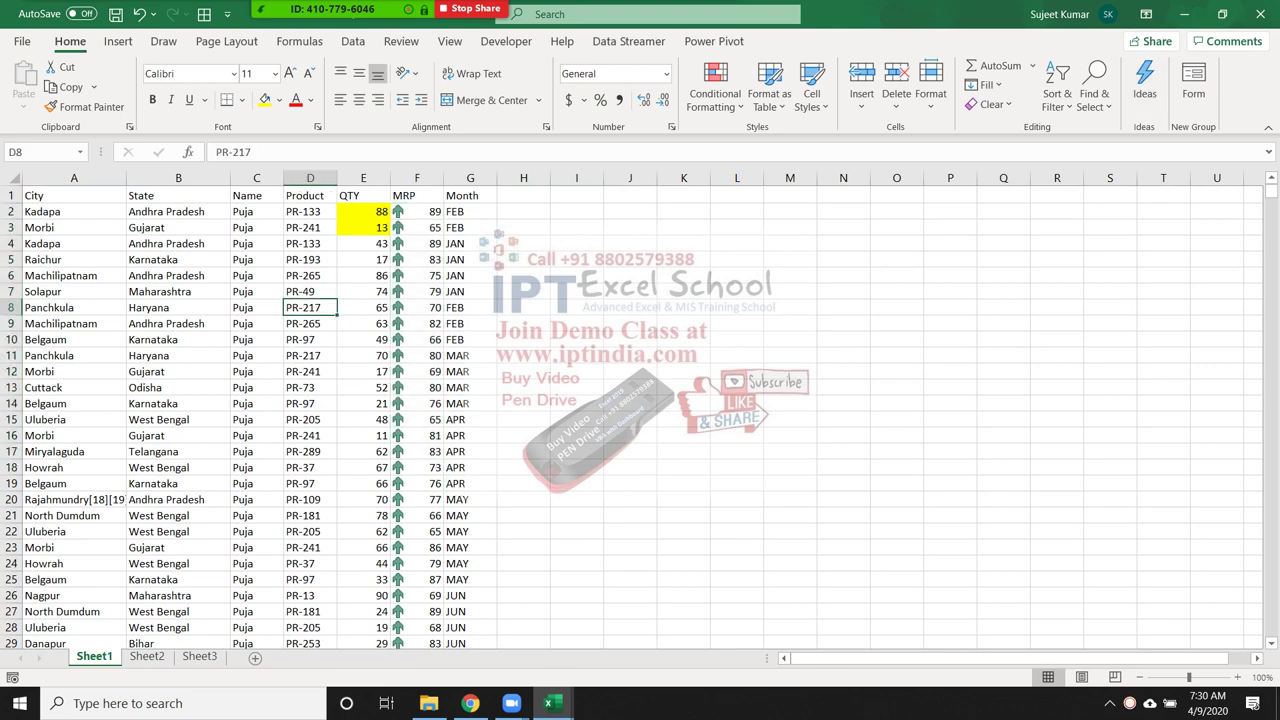
click(1057, 95)
click(1100, 178)
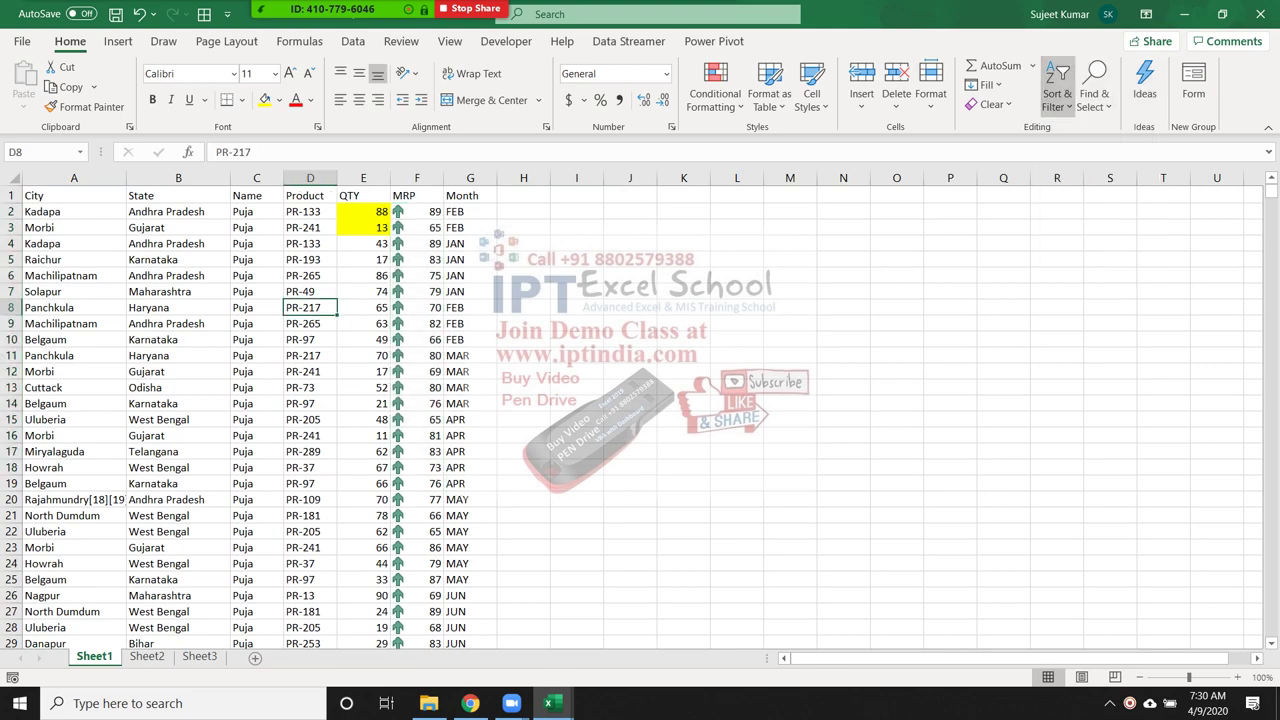
click(586, 326)
- Keep MRP as the sort column, toggling My data has headers off and back on
click(492, 397)
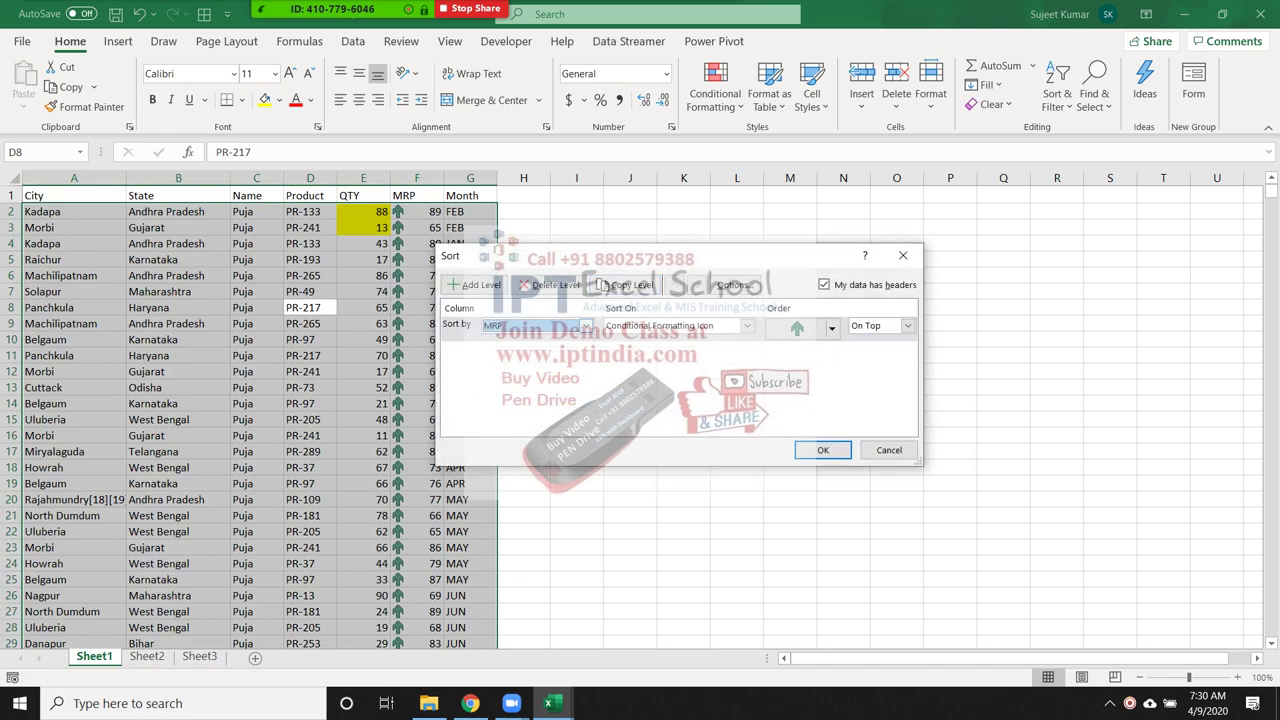
click(824, 284)
click(824, 284)
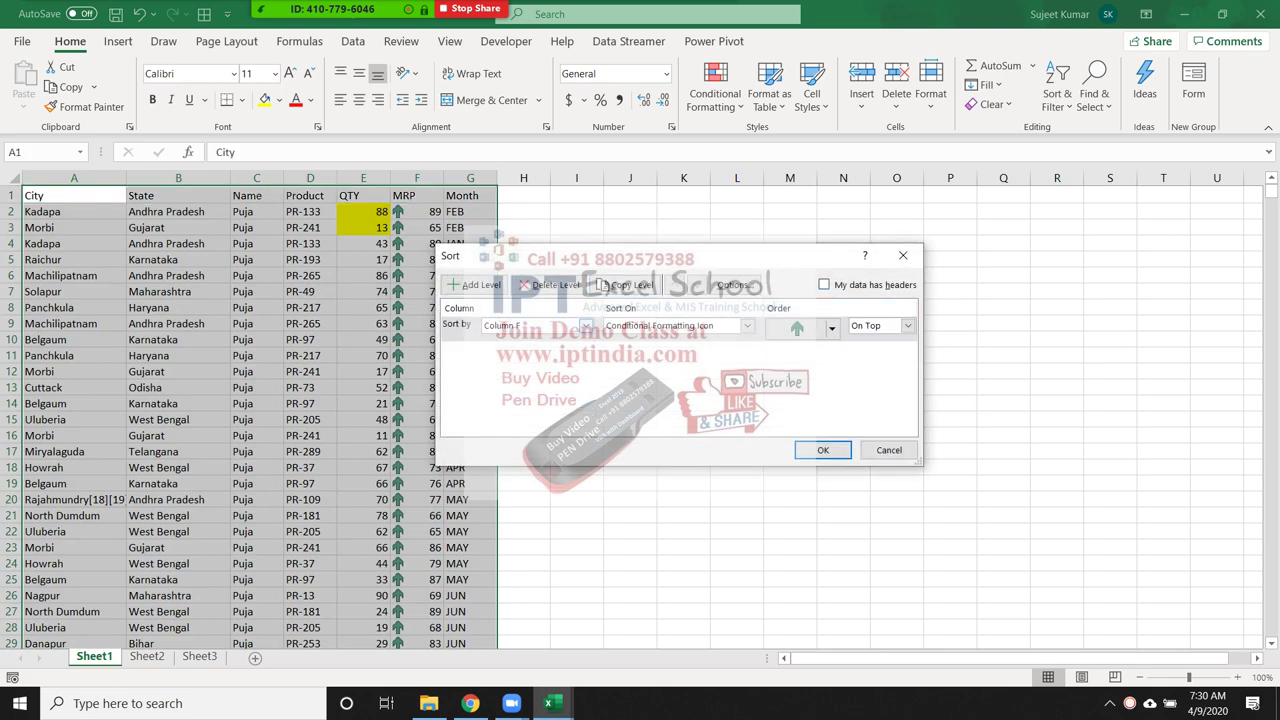
click(586, 326)
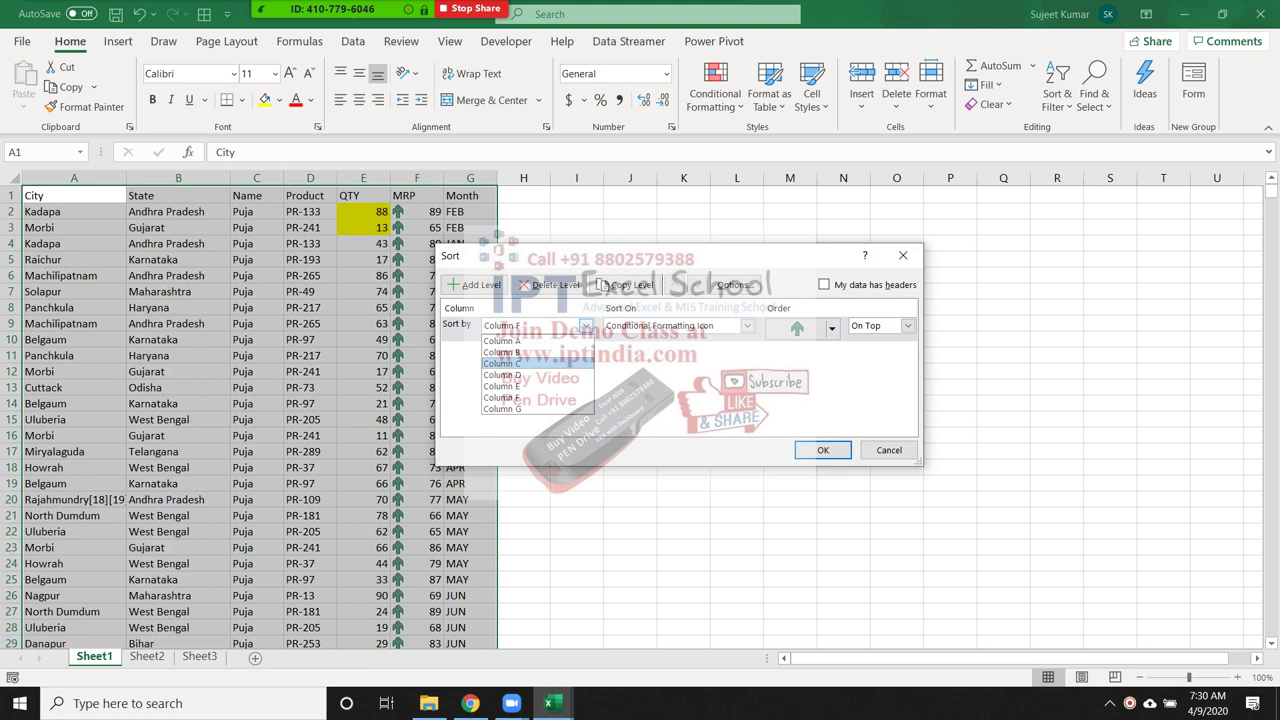
key(Escape)
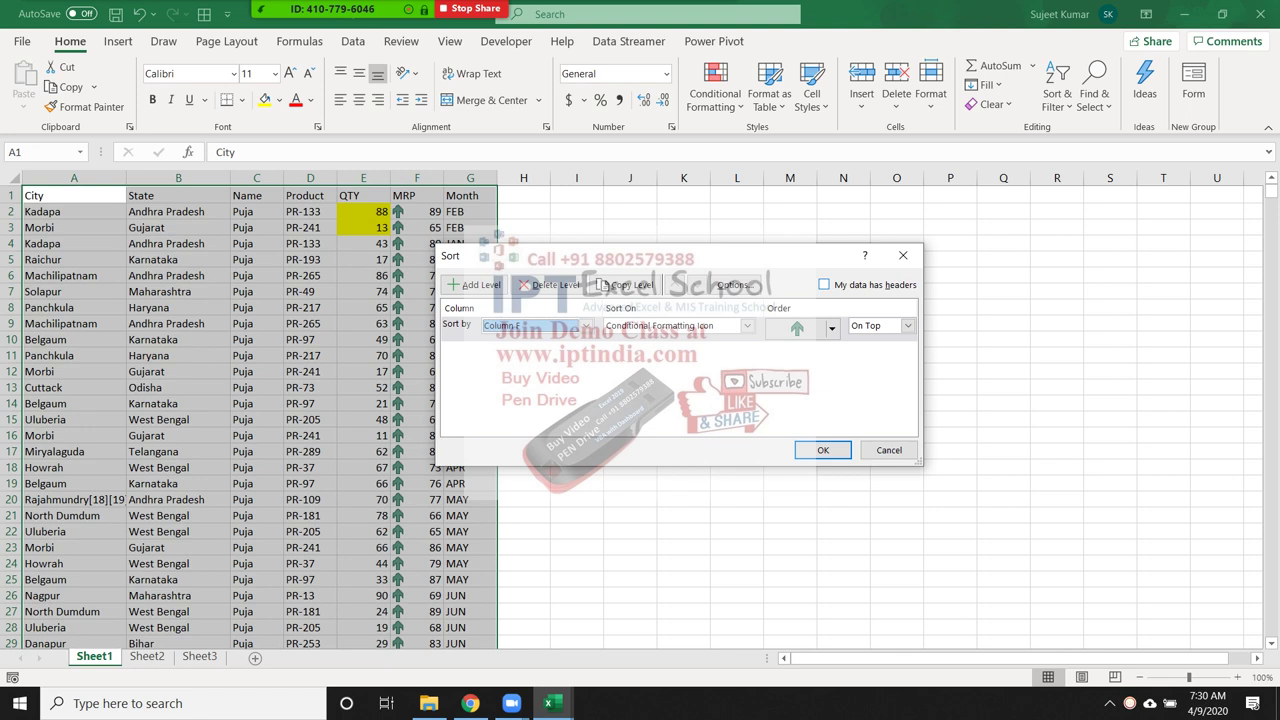
click(823, 284)
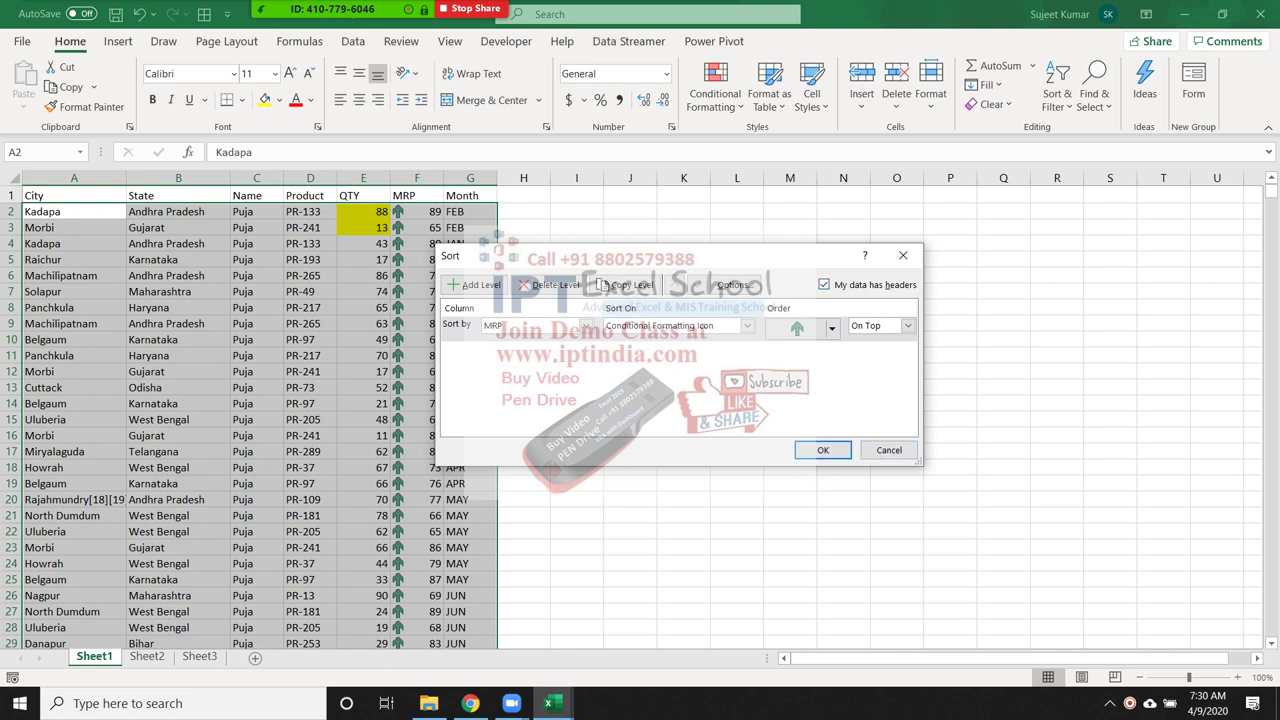
- Enable Case sensitive in Sort Options and apply the green-up-arrow MRP icon sort
click(733, 285)
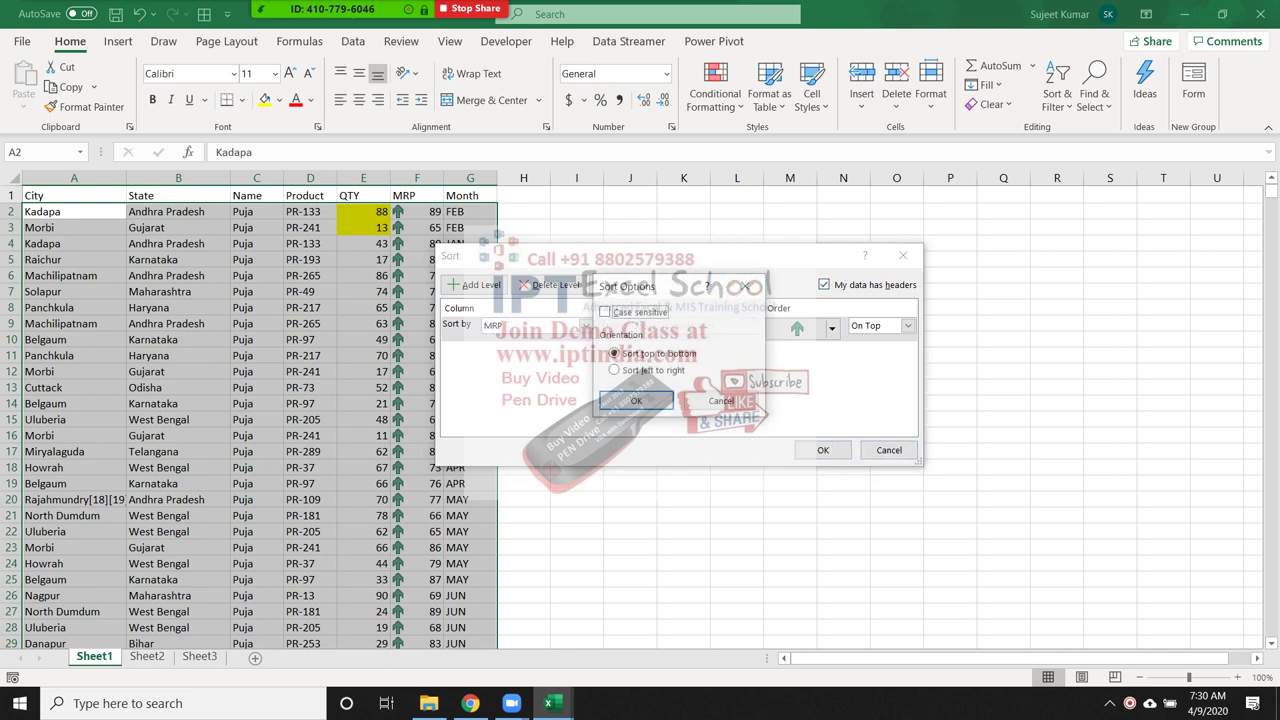
drag(680, 286, 894, 279)
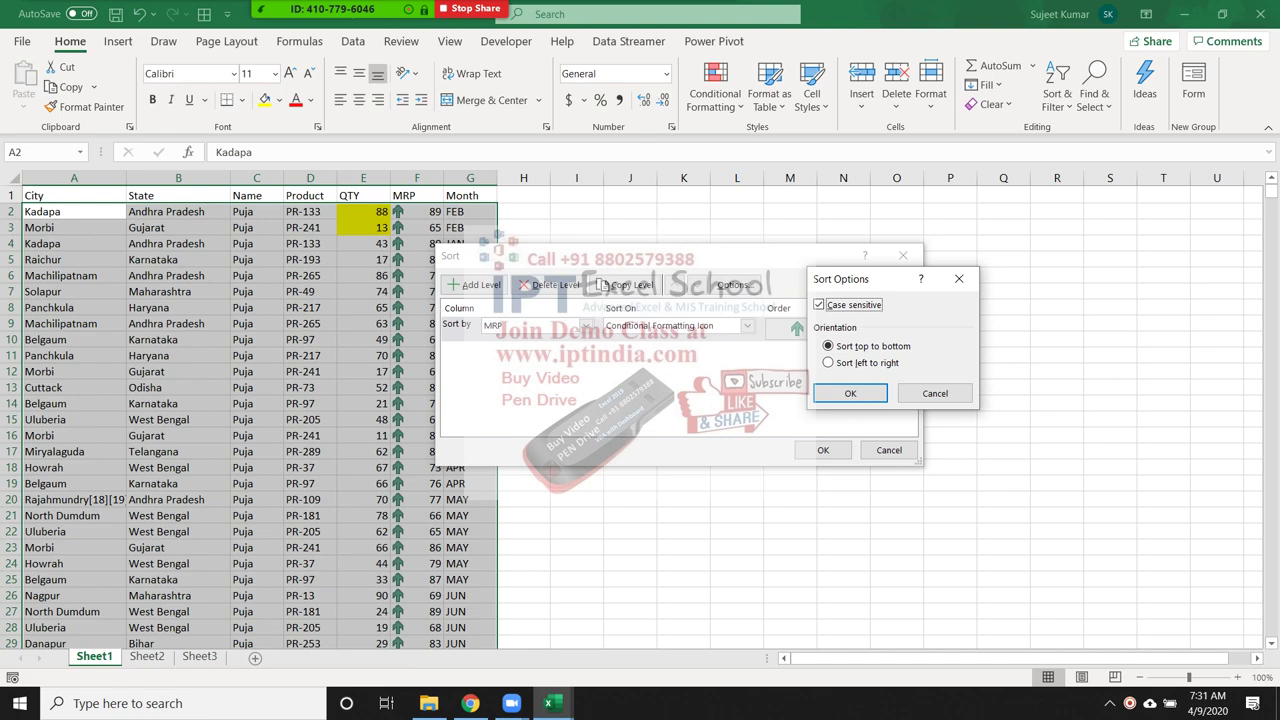
click(850, 393)
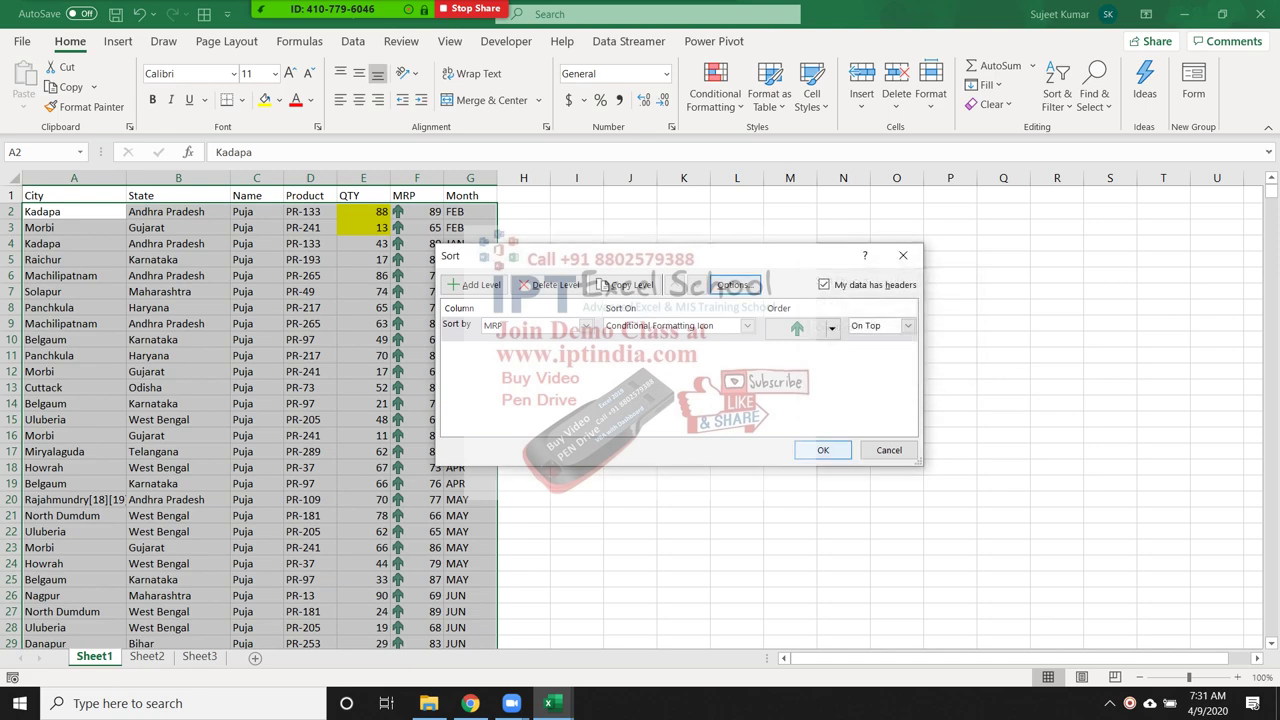
click(823, 450)
click(310, 307)
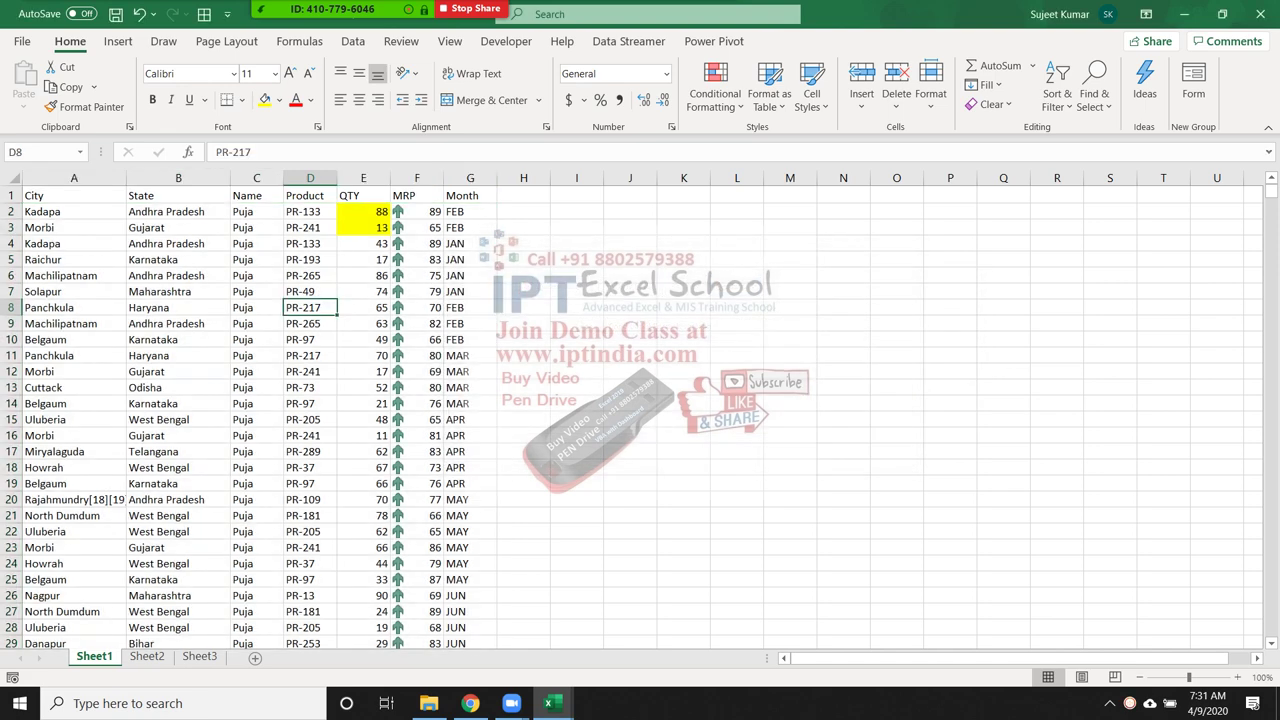
- Switch to Sheet2, briefly select the State cells B3:B22 on Sheet1, then return to Sheet2
click(147, 656)
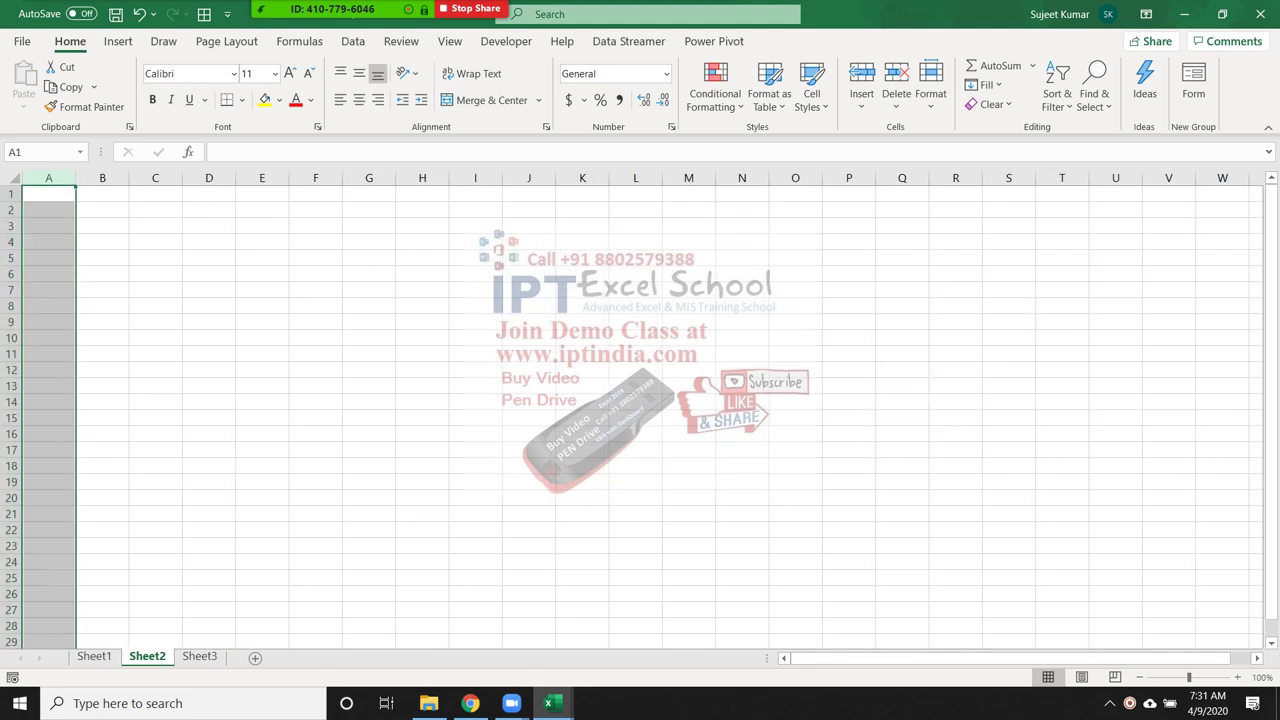
click(94, 656)
drag(178, 227, 178, 531)
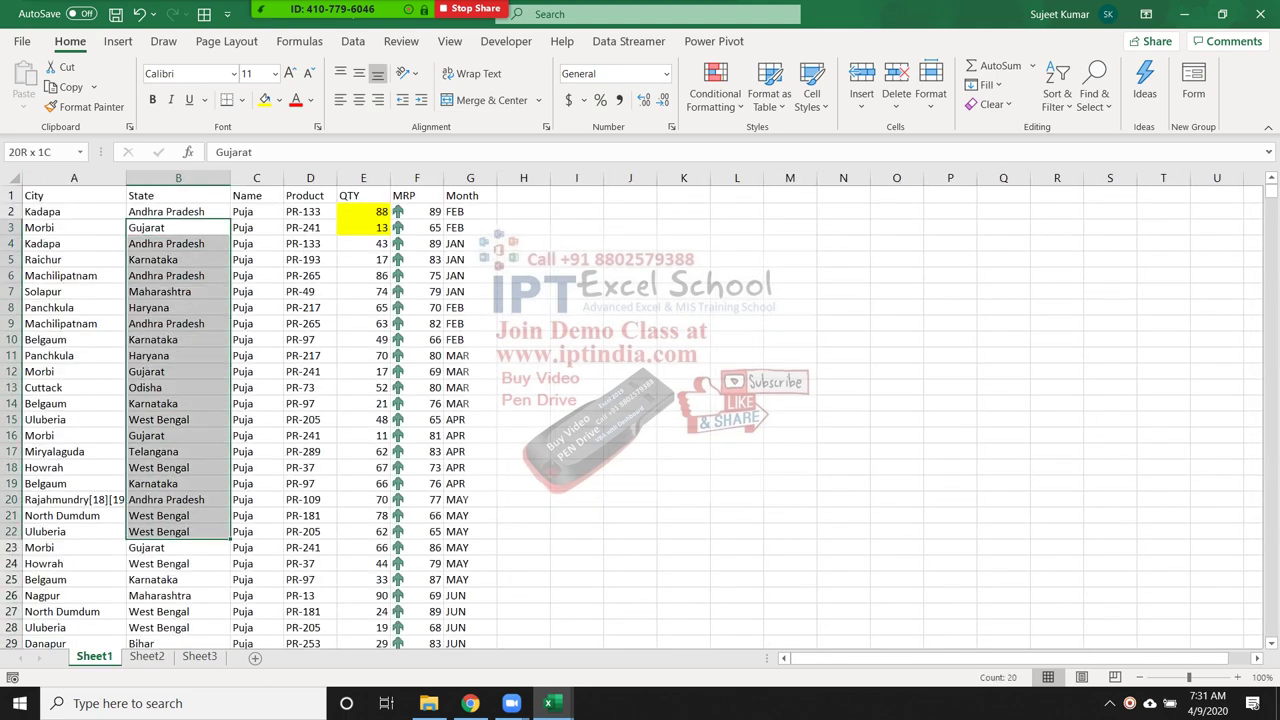
click(147, 656)
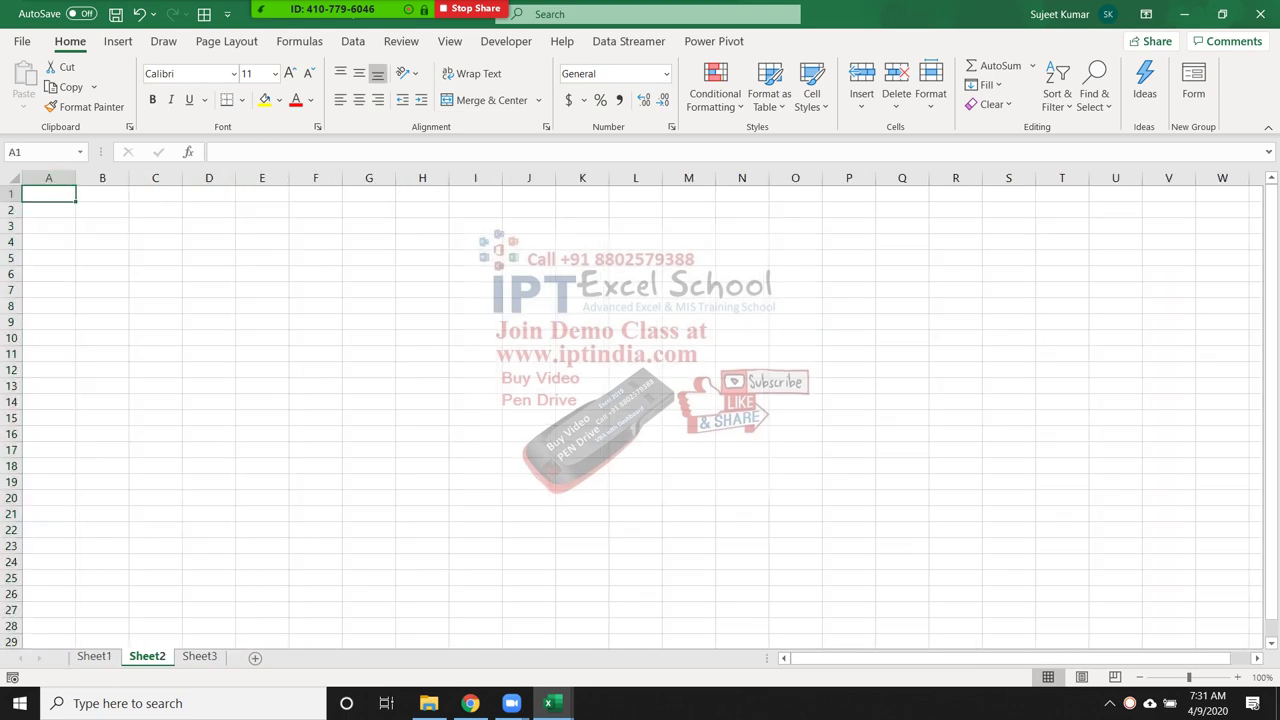
- Enter Name in A1 and Jan in B1, then fill the months through Nov to L1
text(Name)
key(Tab)
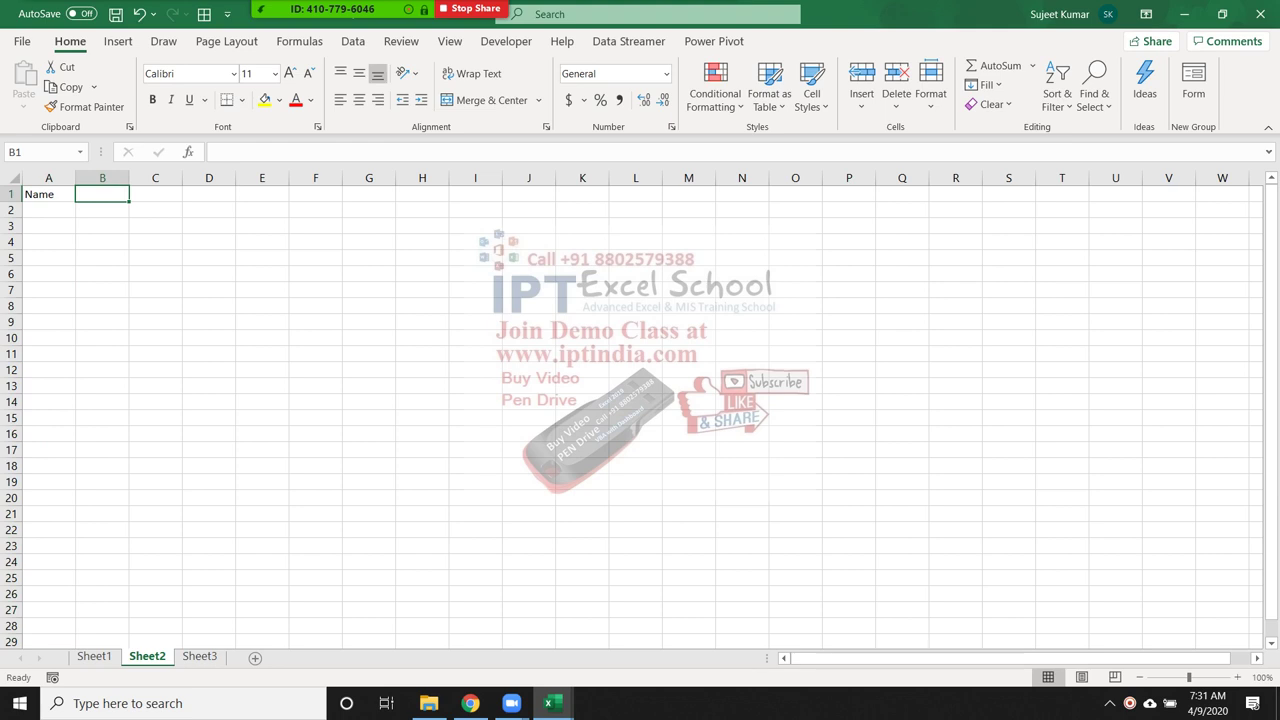
text(Jan)
key(Return)
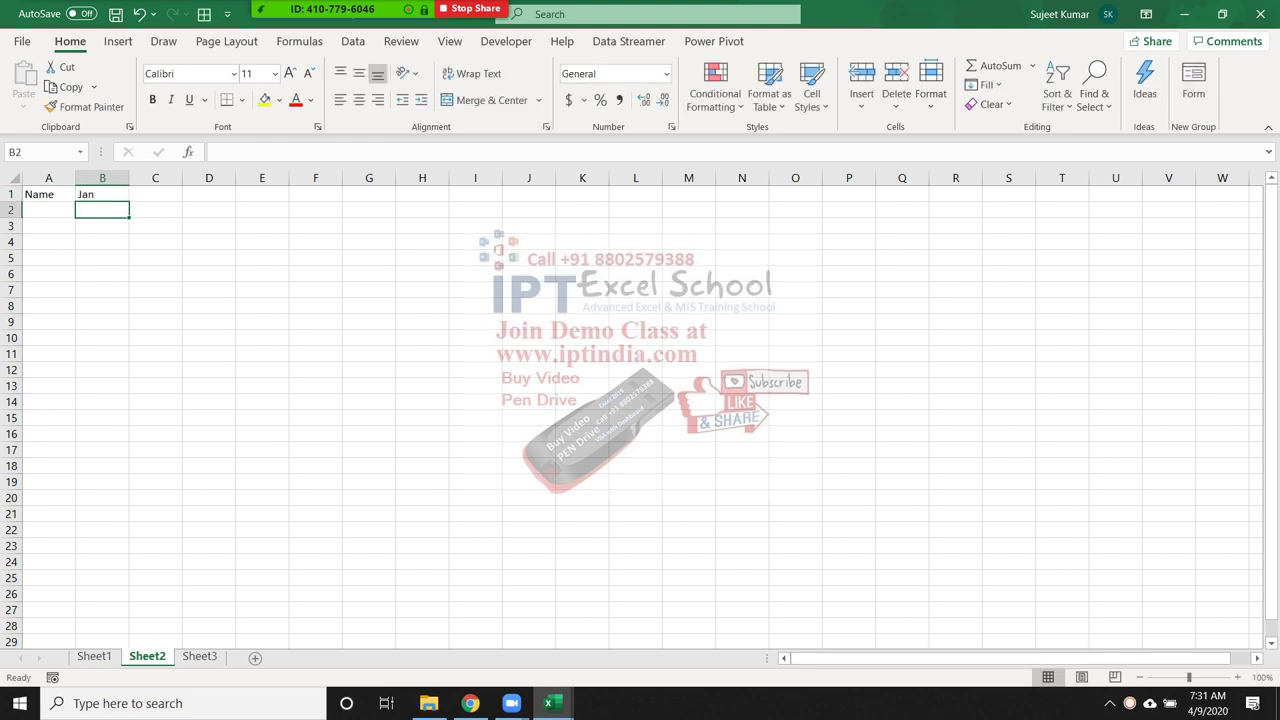
click(102, 194)
drag(129, 202, 660, 202)
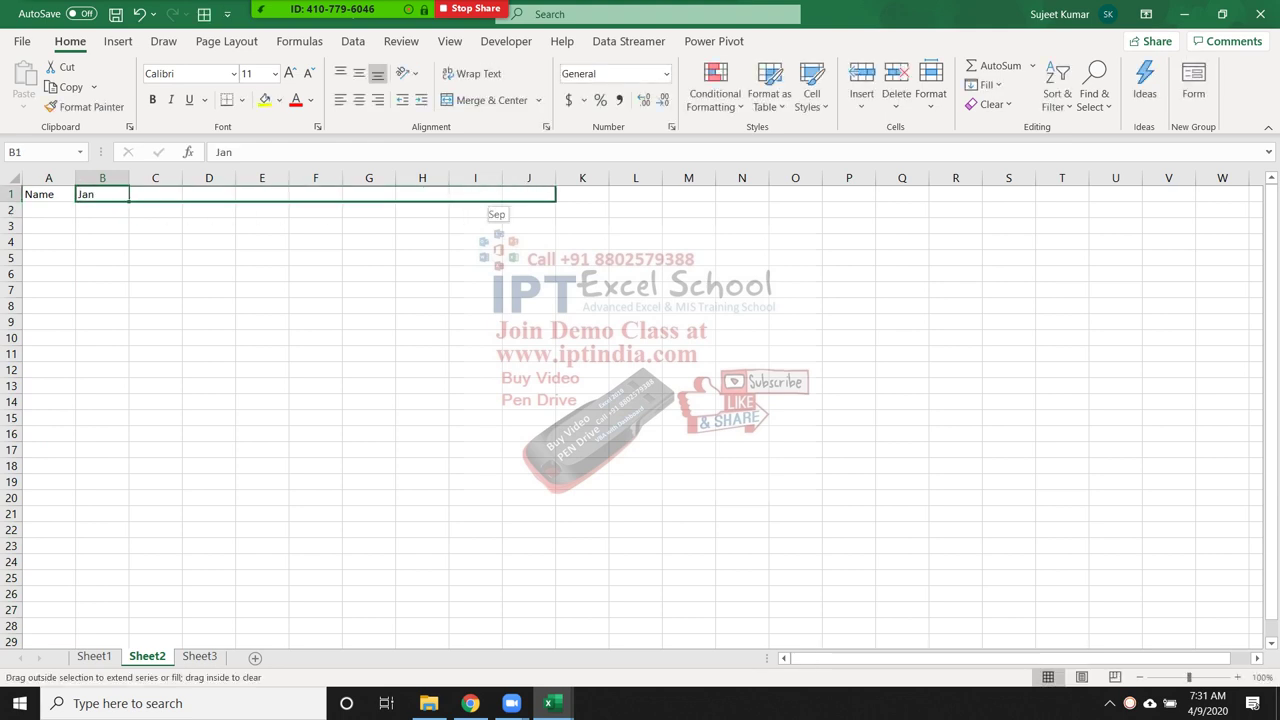
- Enter a name in A2 and values 85, 36, 85, 45, 25, 36, 96, 85, 45, 25, 46 across B2:L2, selecting B1:L2
click(48, 210)
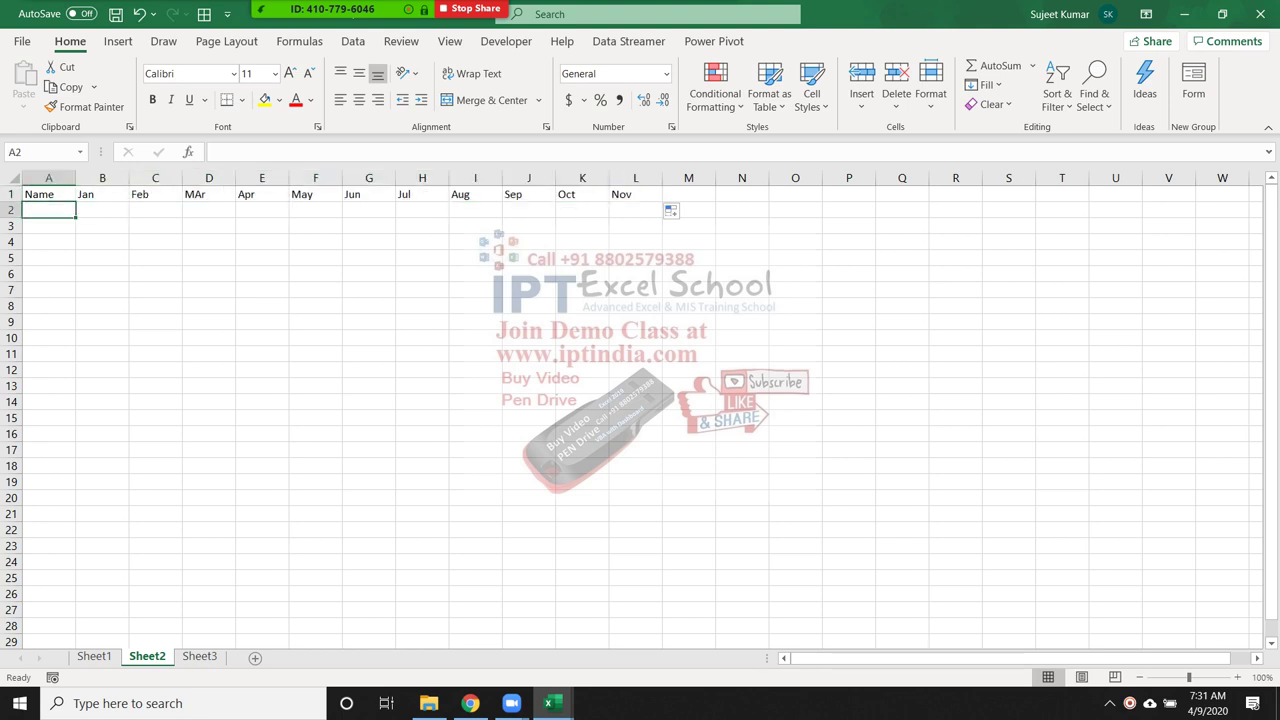
text(Puja)
key(Tab)
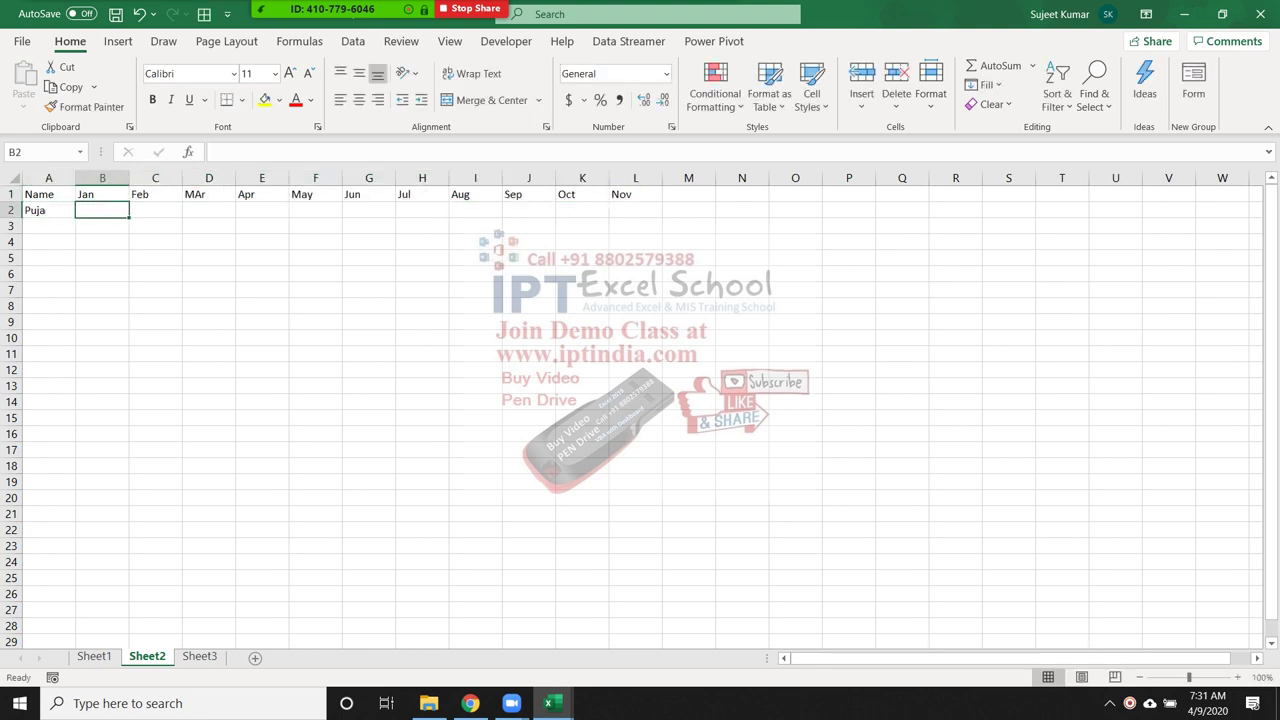
text(85	36	85	4)
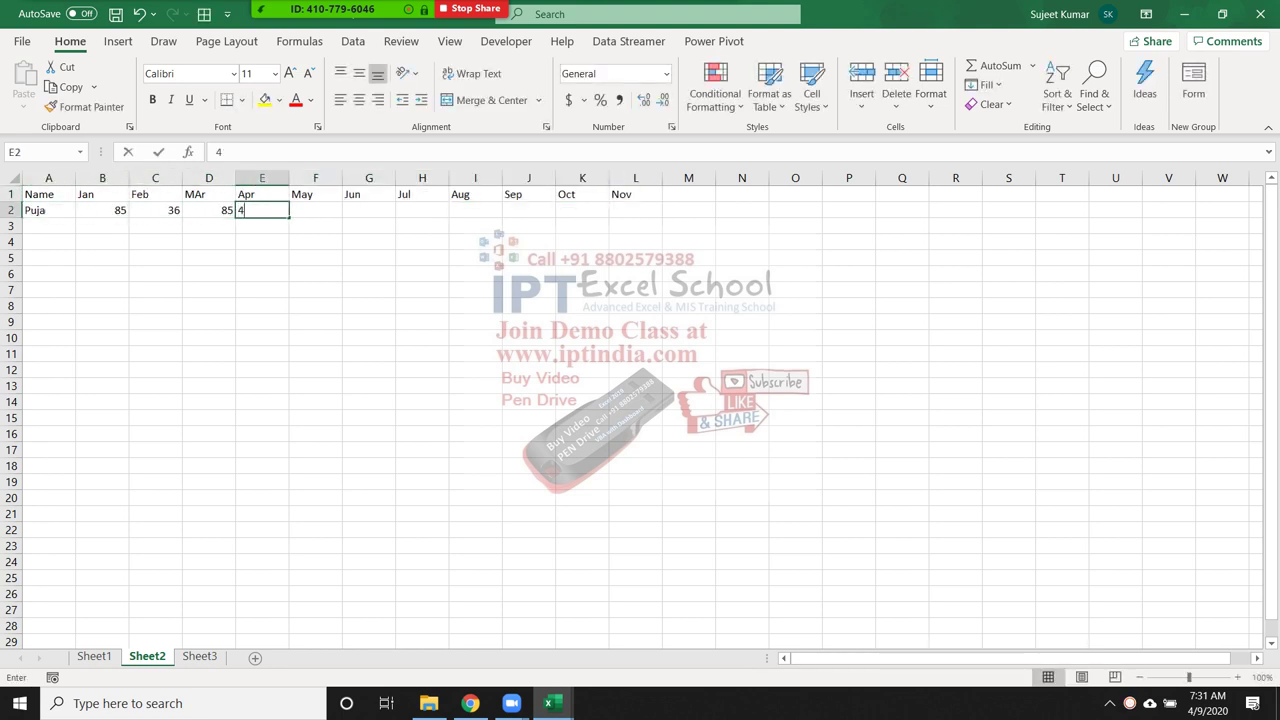
text(5	25	36	96	)
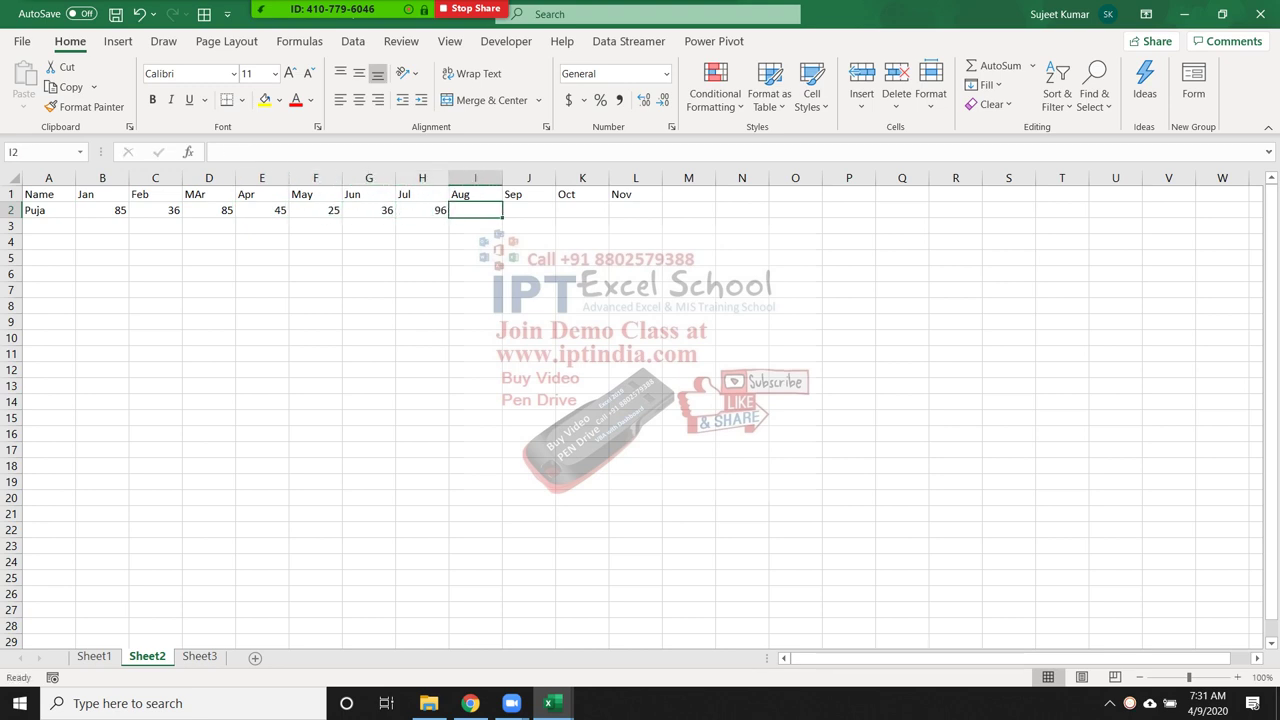
text(85	45	25	4)
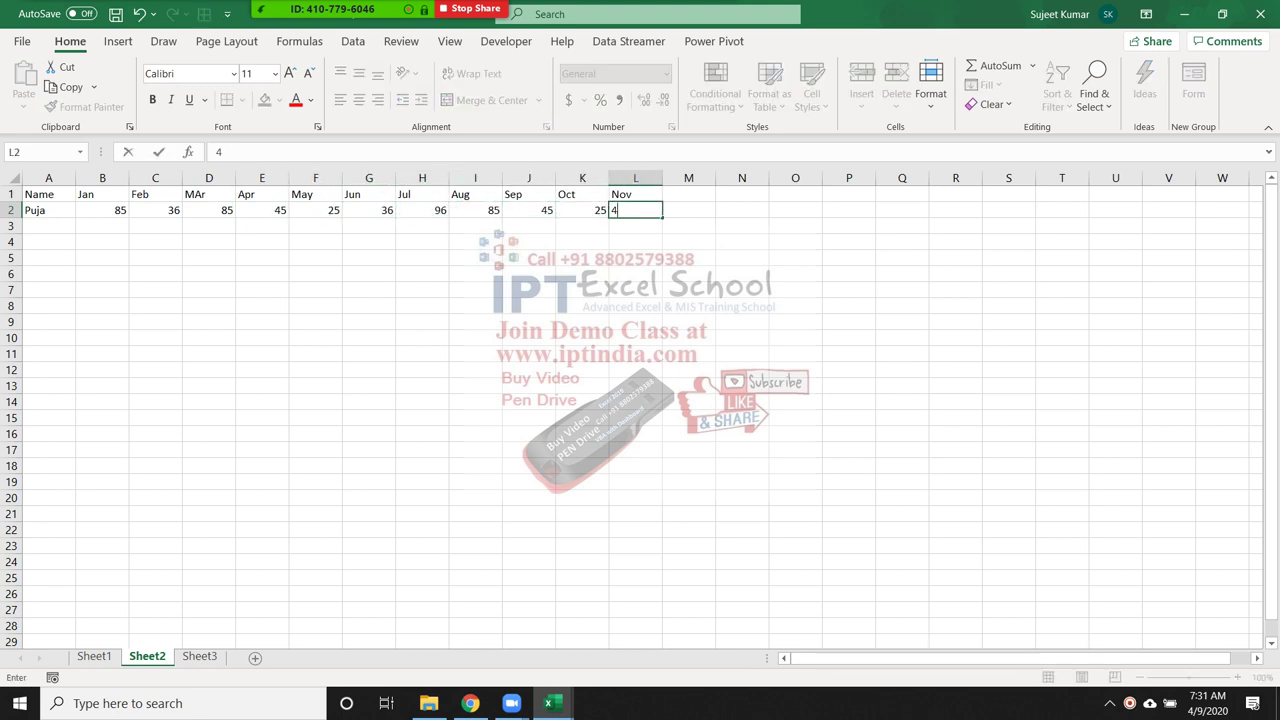
text(6)
drag(102, 194, 635, 210)
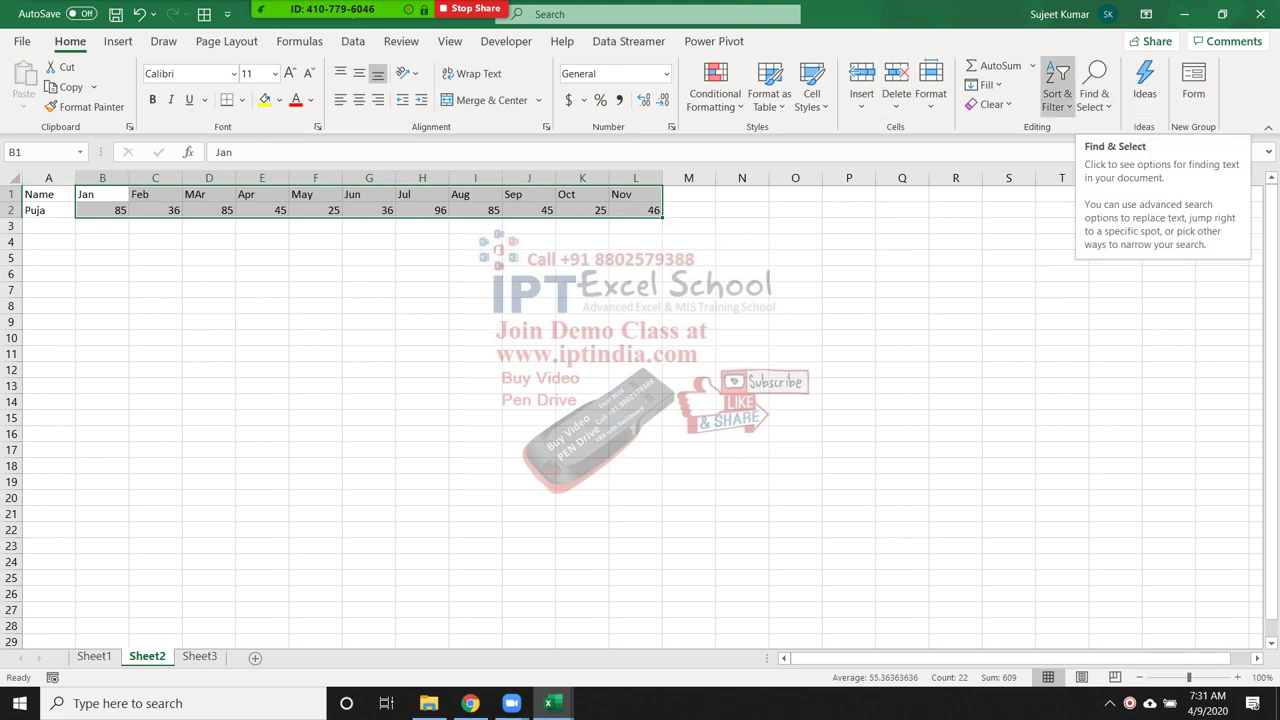
- Open Custom Sort and switch its orientation to Sort left to right
click(1057, 90)
click(1100, 178)
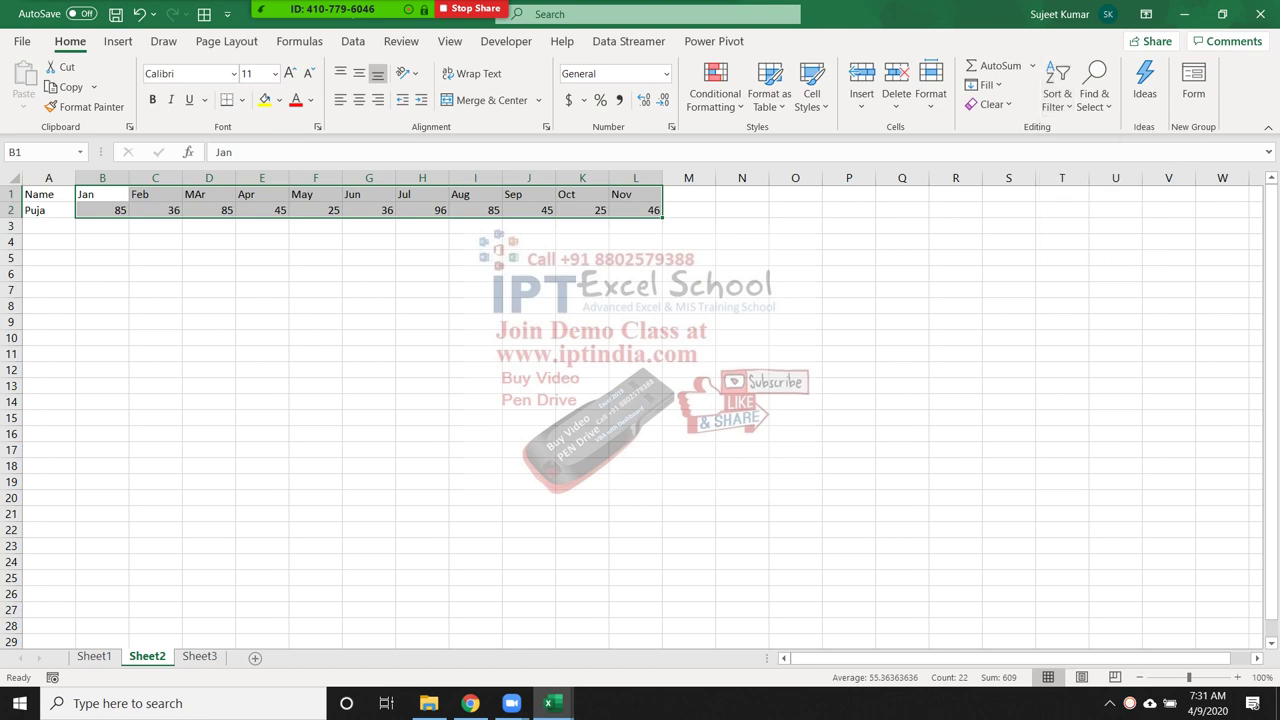
click(586, 325)
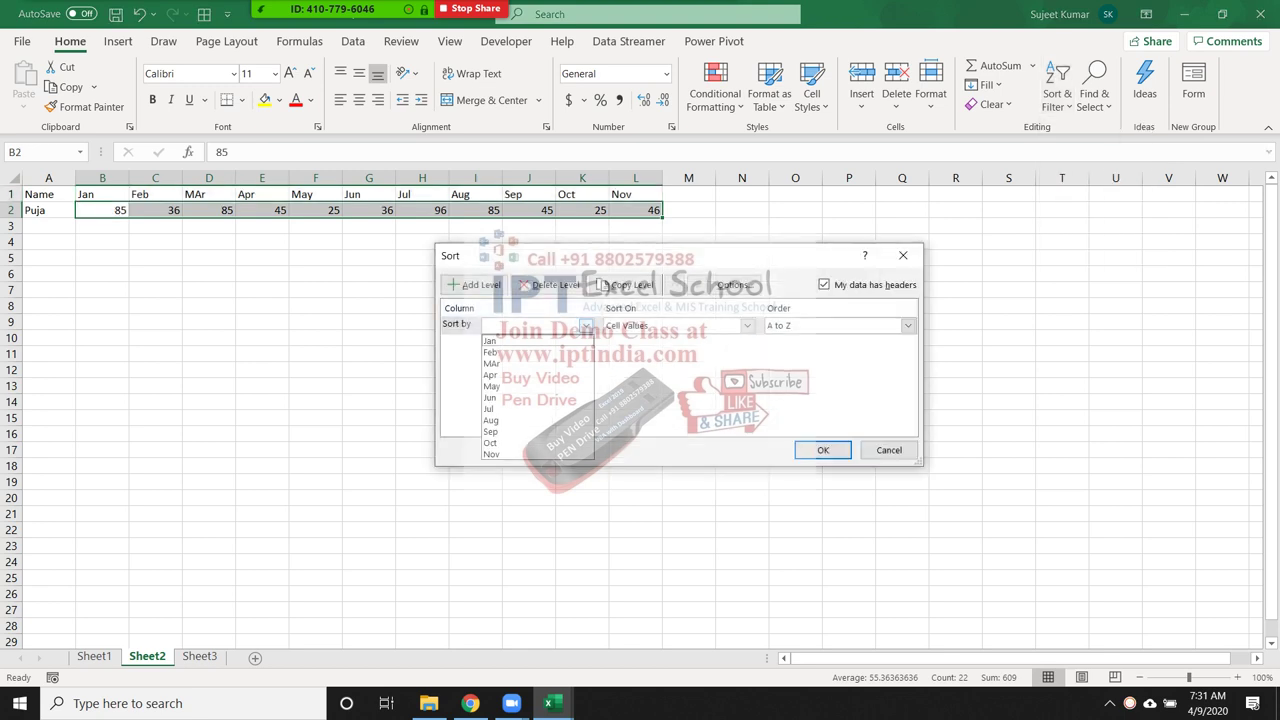
key(Escape)
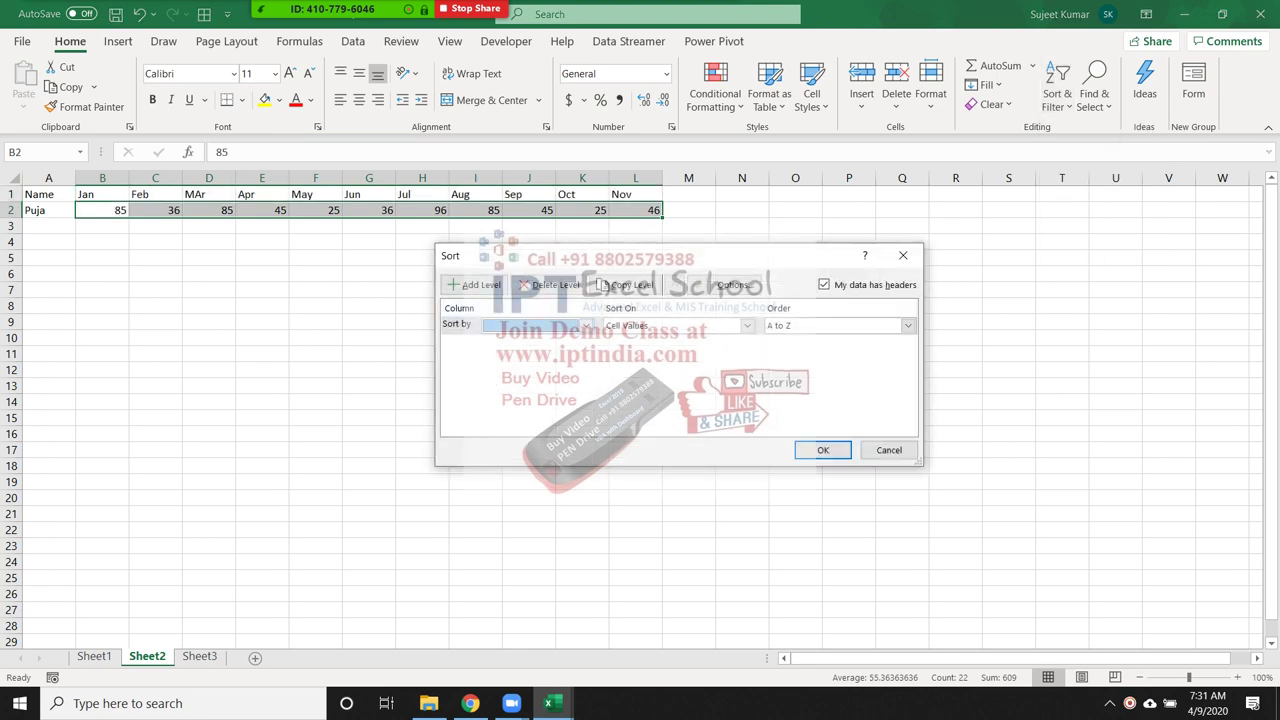
click(731, 285)
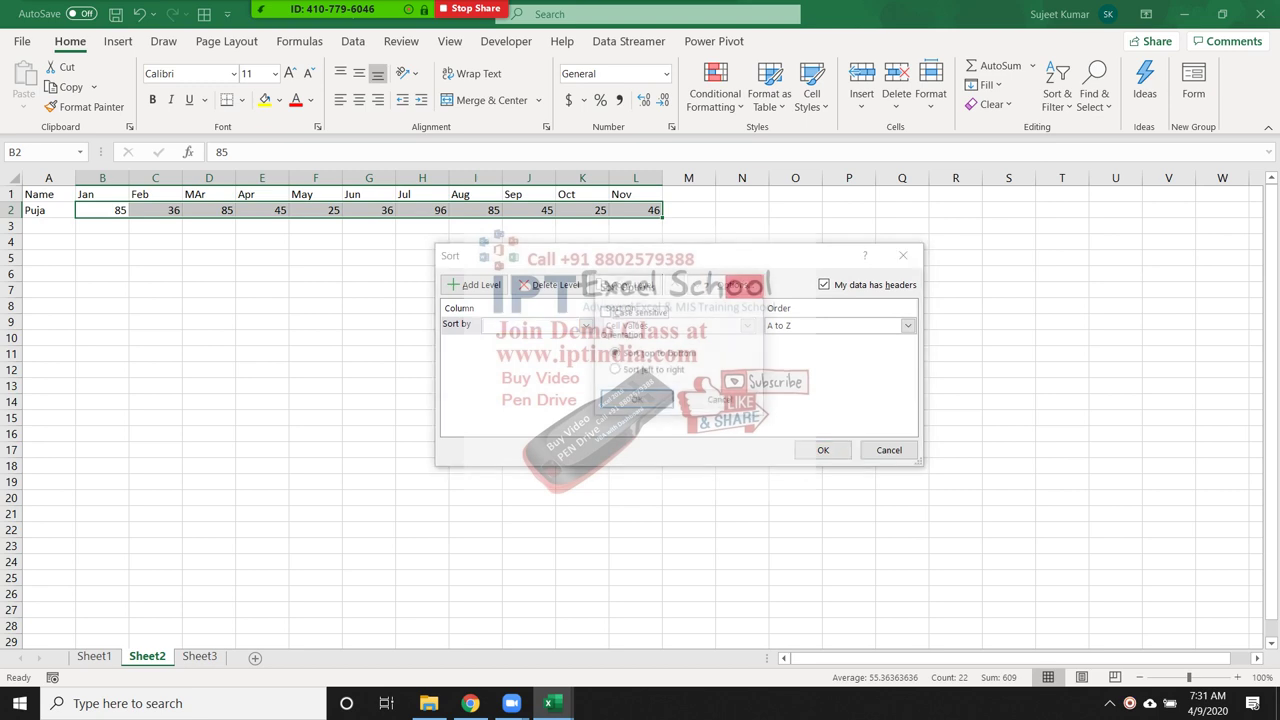
click(614, 370)
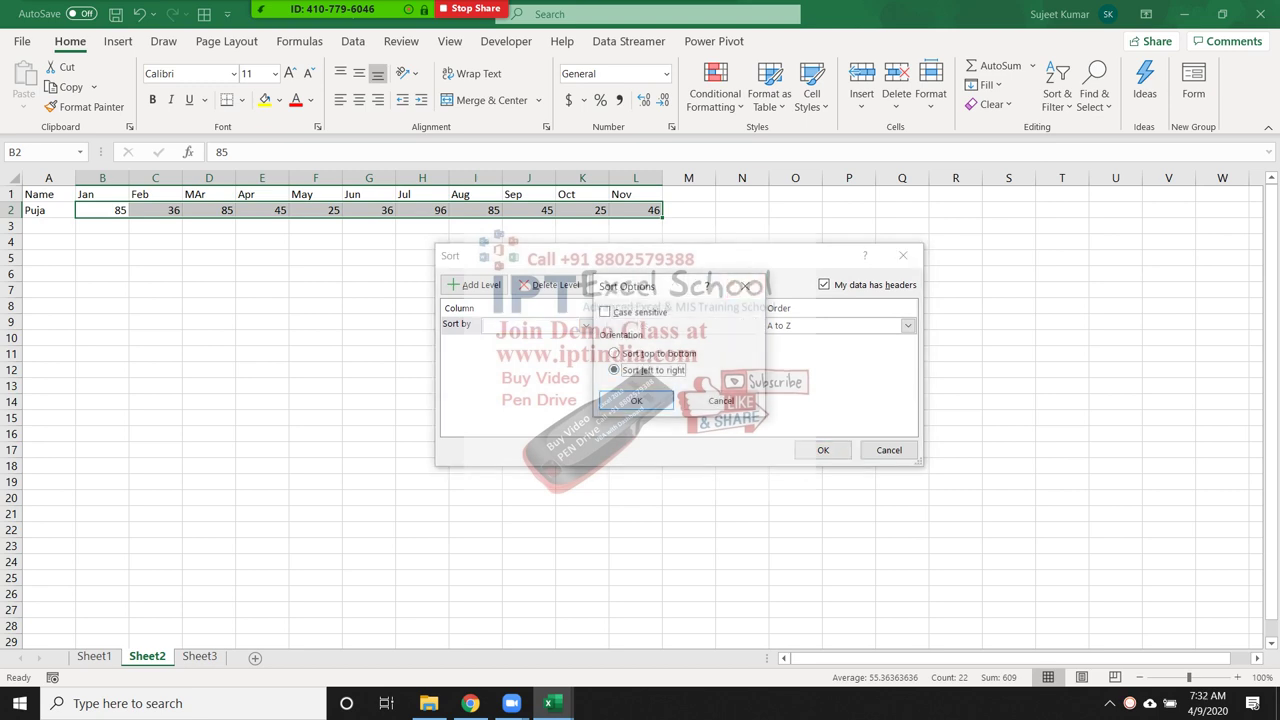
click(636, 400)
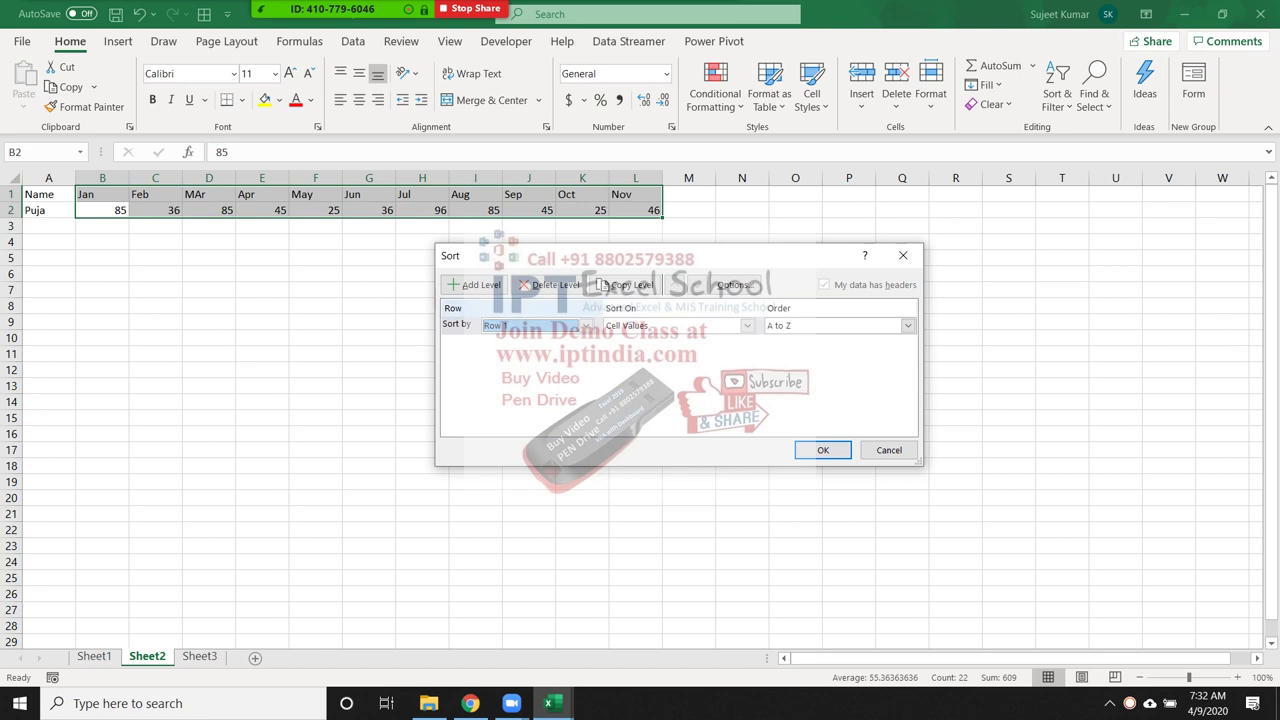
- Sort by Row 2 smallest to largest so months run May (25) to Jul (96), then reselect the table
key(alt+Down)
key(Down)
key(Return)
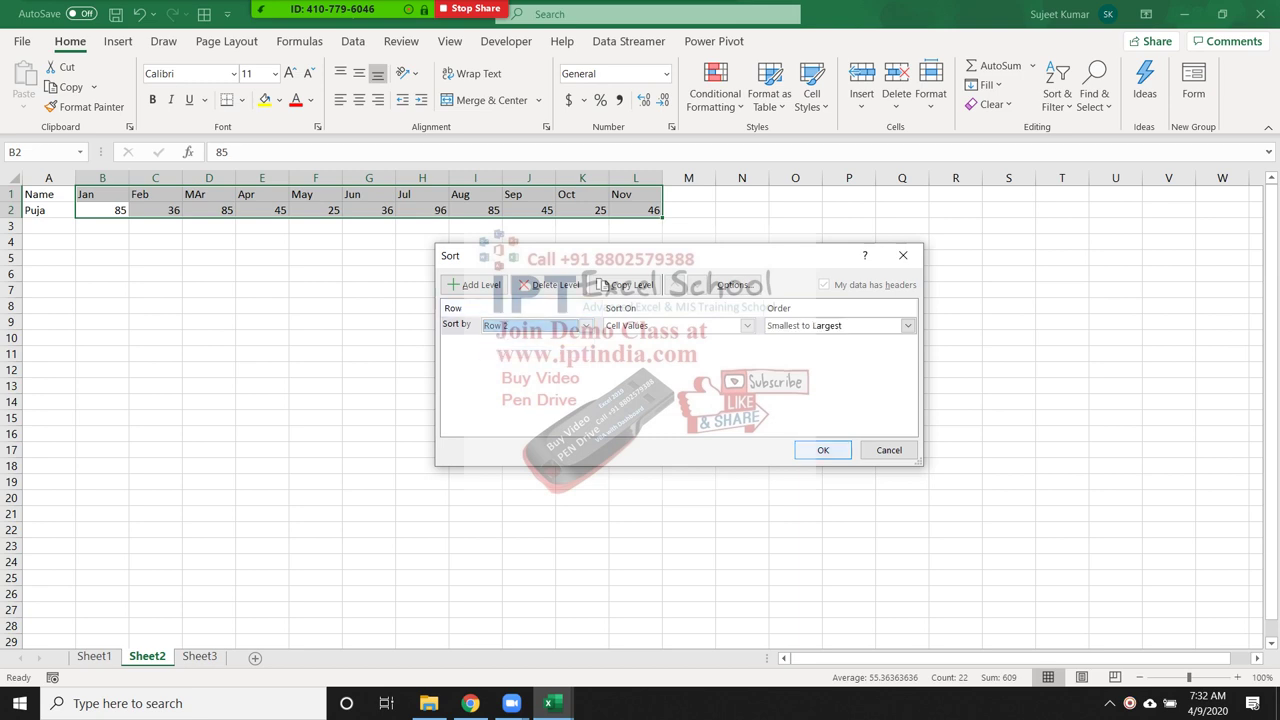
key(Return)
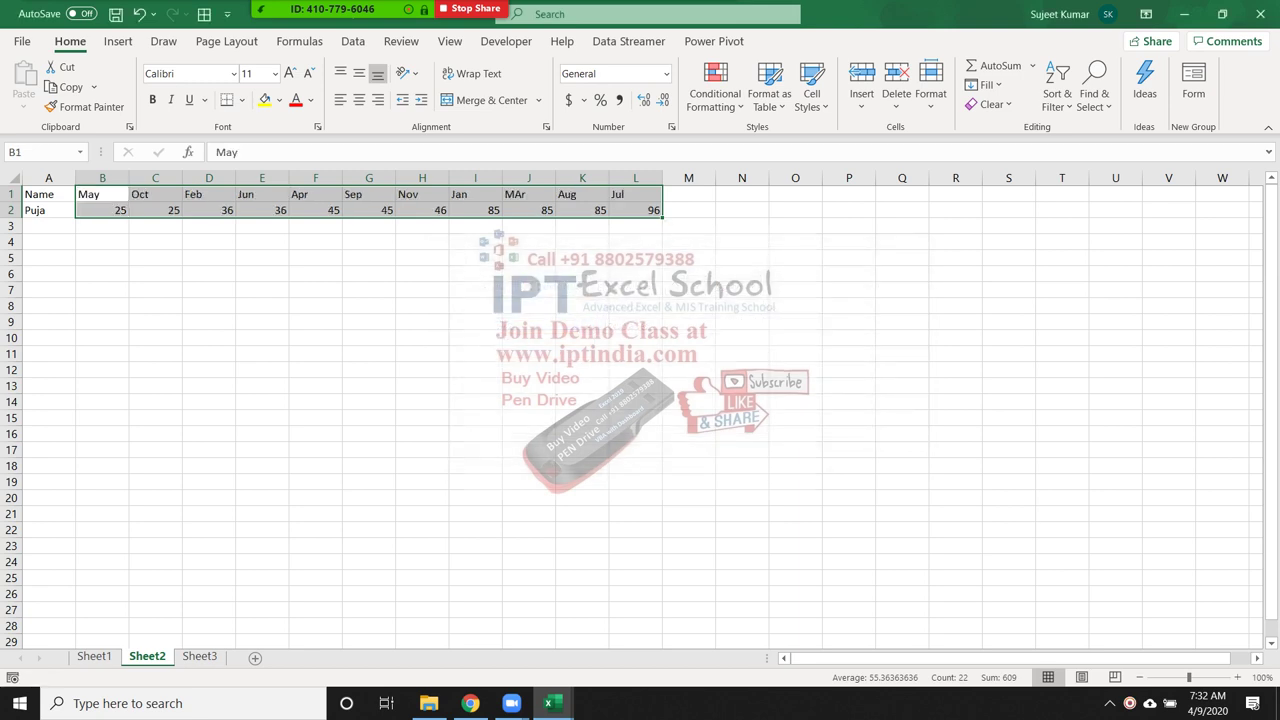
key(Down)
key(shift+Up)
key(shift+Right)
key(shift+Right)
key(shift+Right)
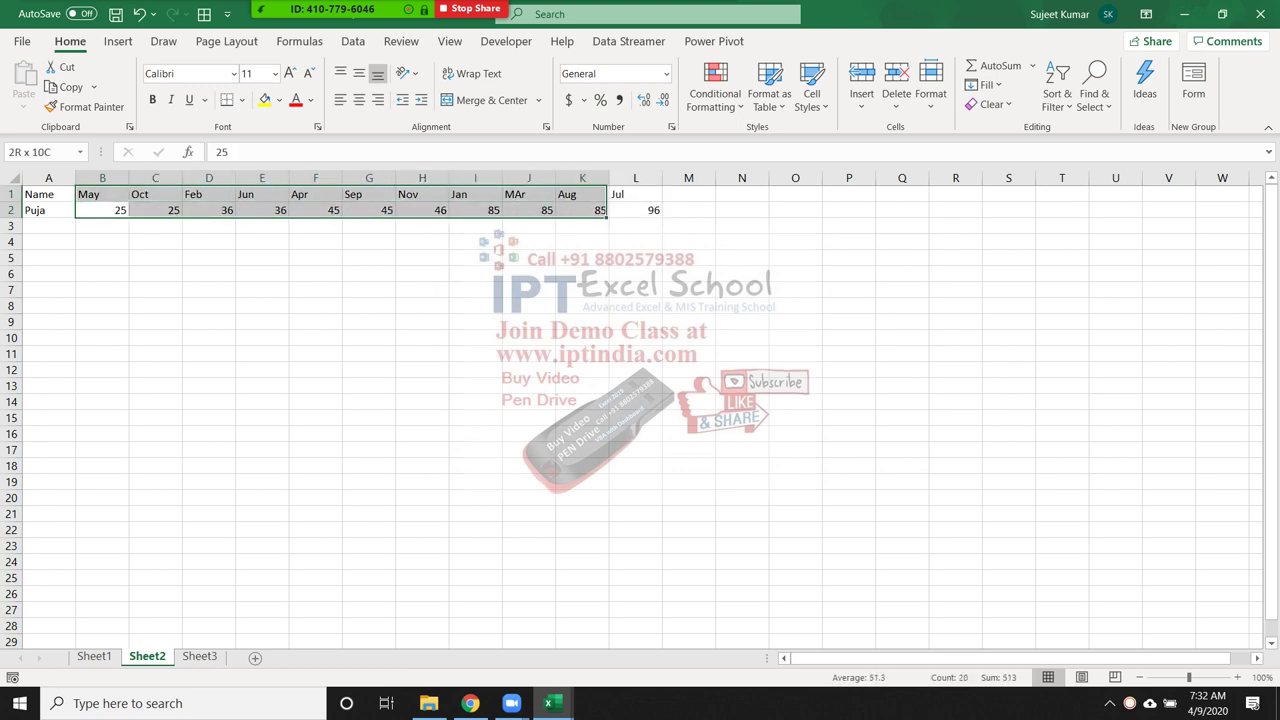
key(shift+Right)
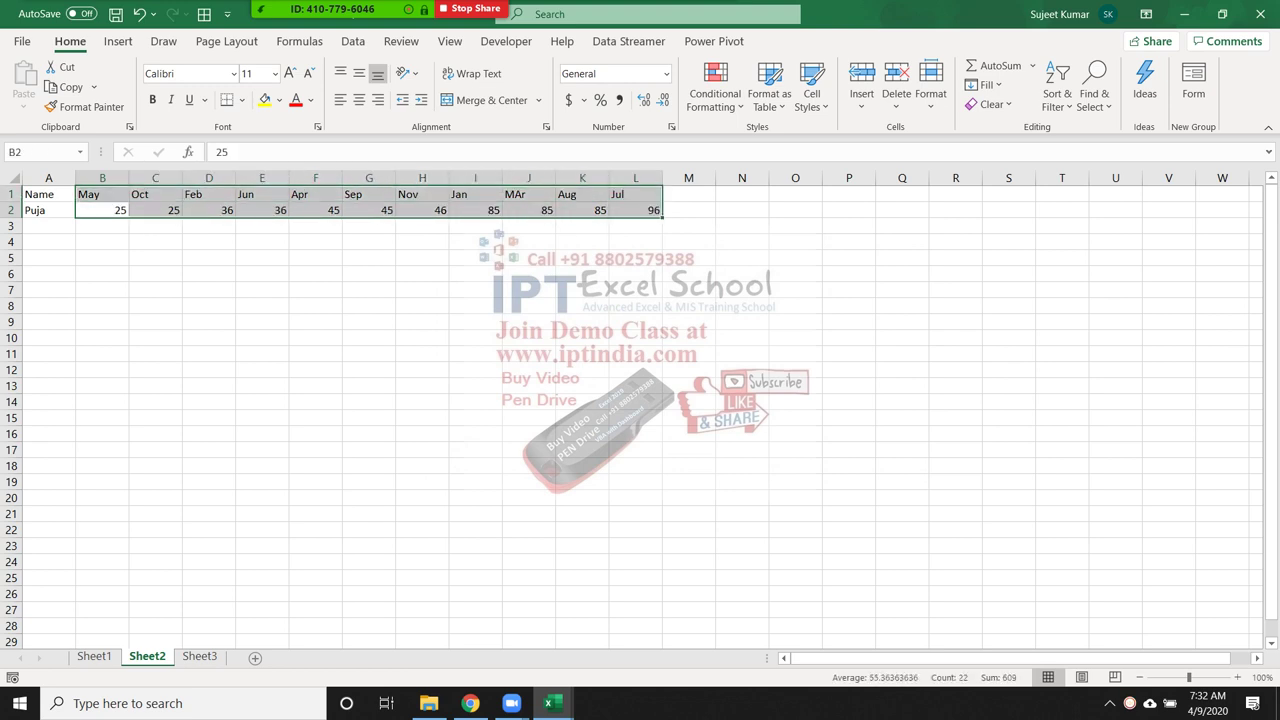
- Open the Zoom participants list and group chat, moving the chat window to the right
mouse_move(260, 10)
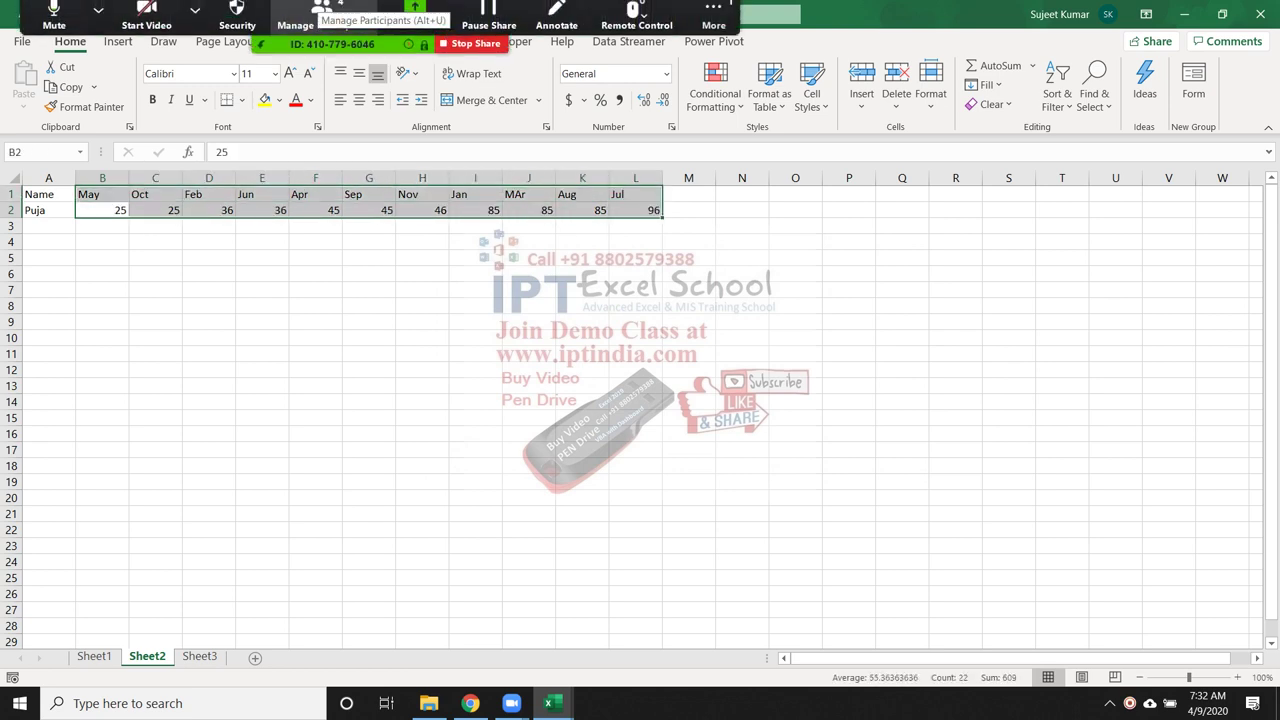
click(322, 25)
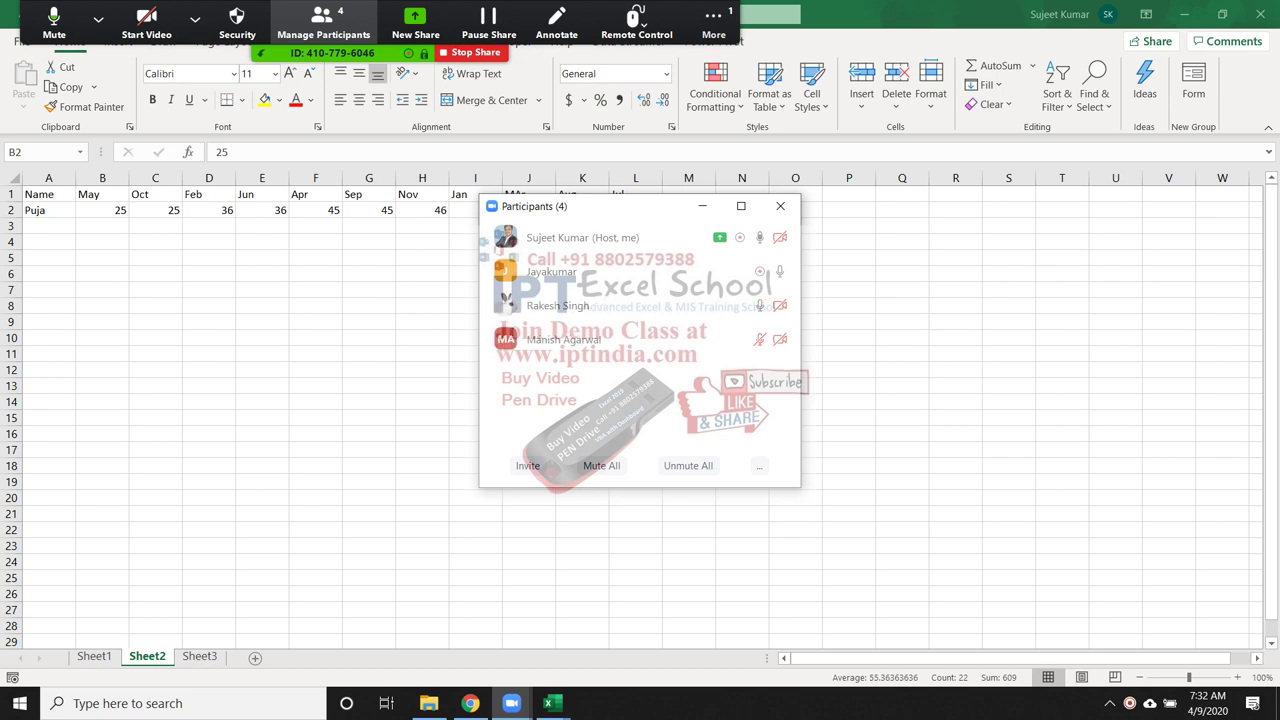
click(713, 22)
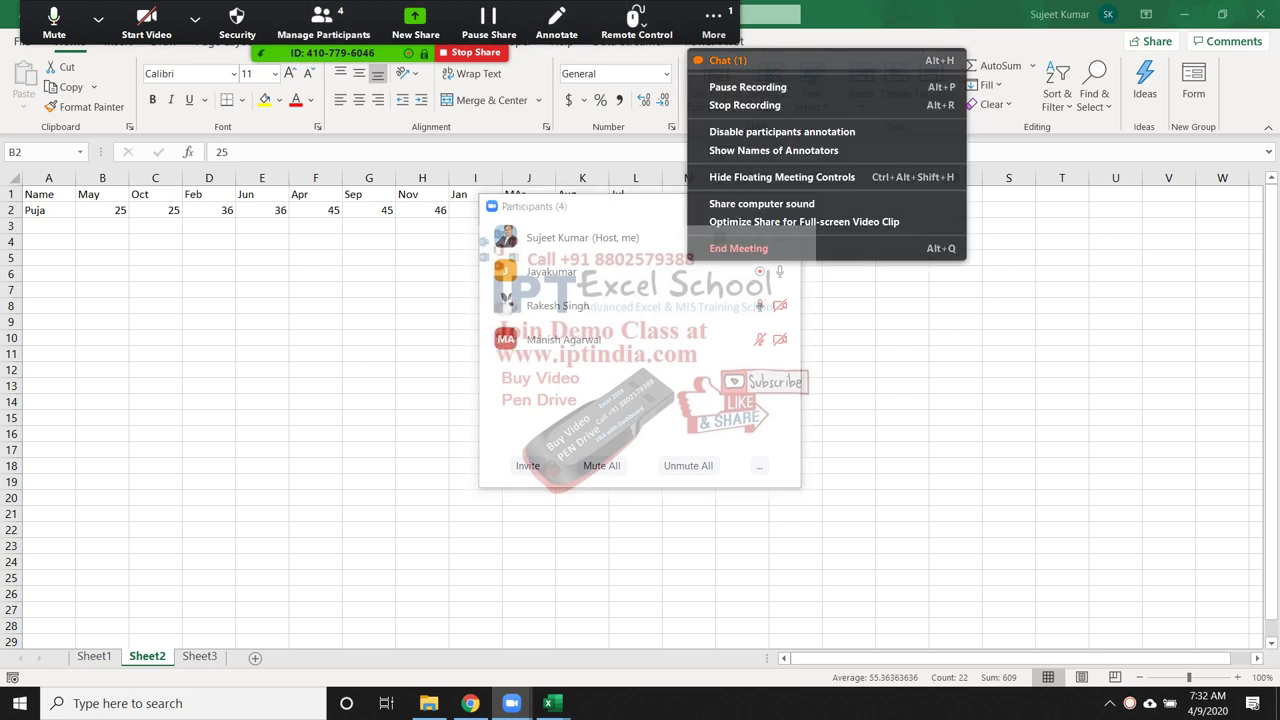
click(727, 60)
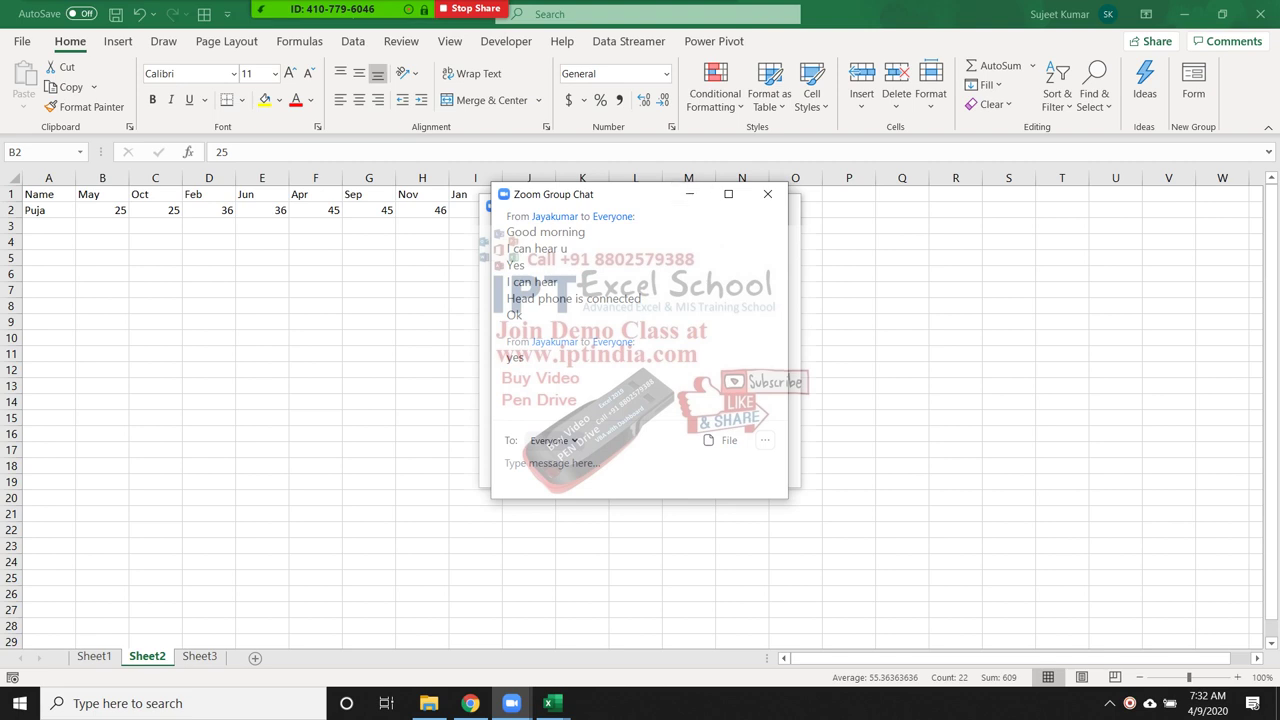
drag(600, 194, 968, 183)
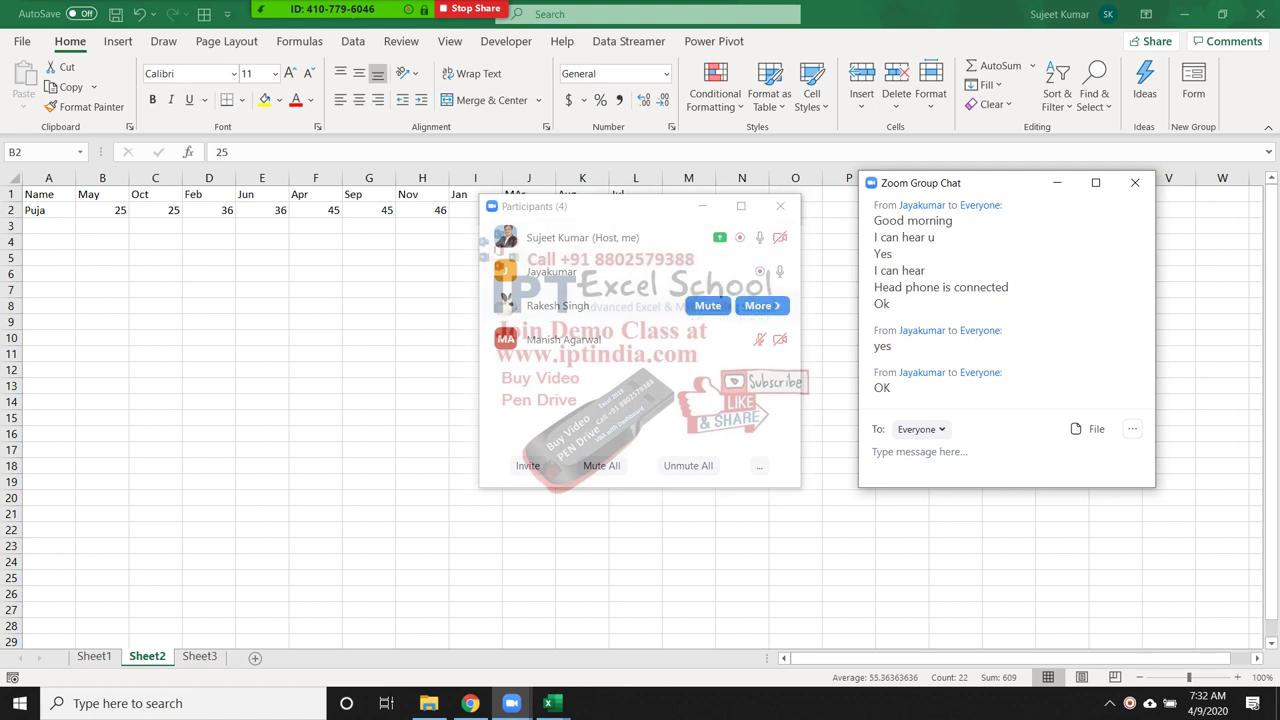
click(600, 339)
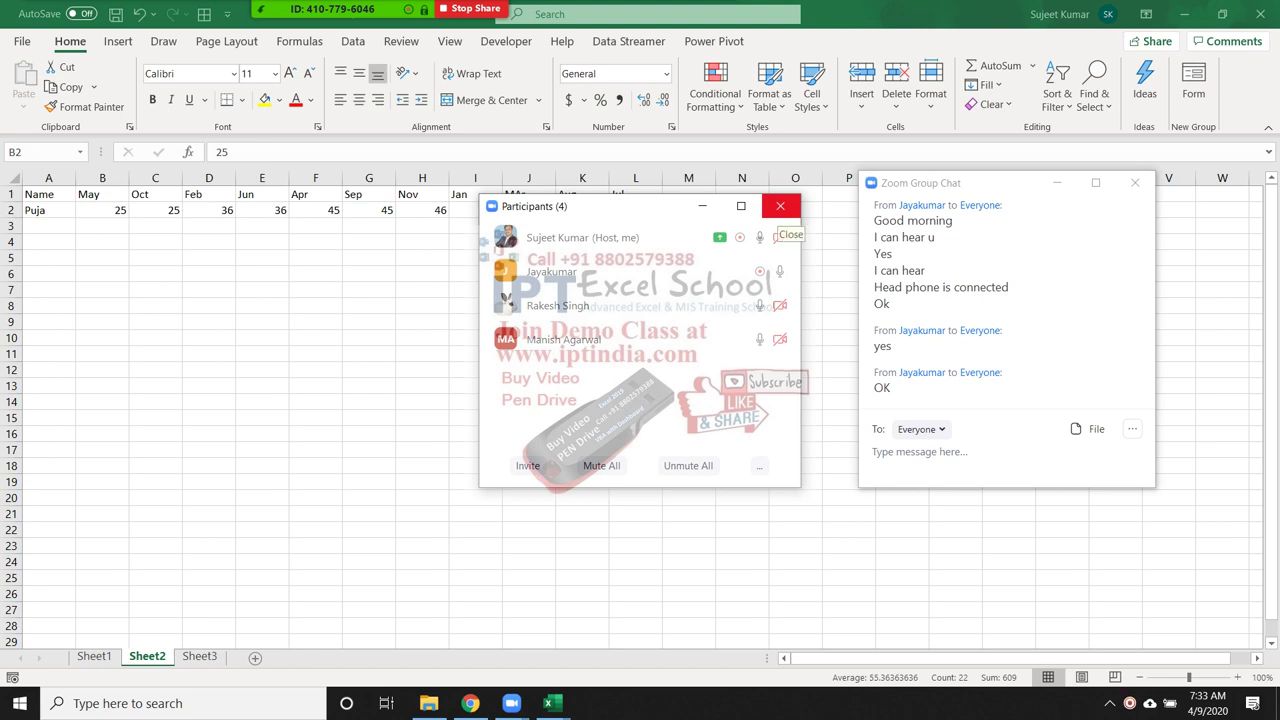
- Close the participants list and group chat, then end the meeting for all
click(780, 206)
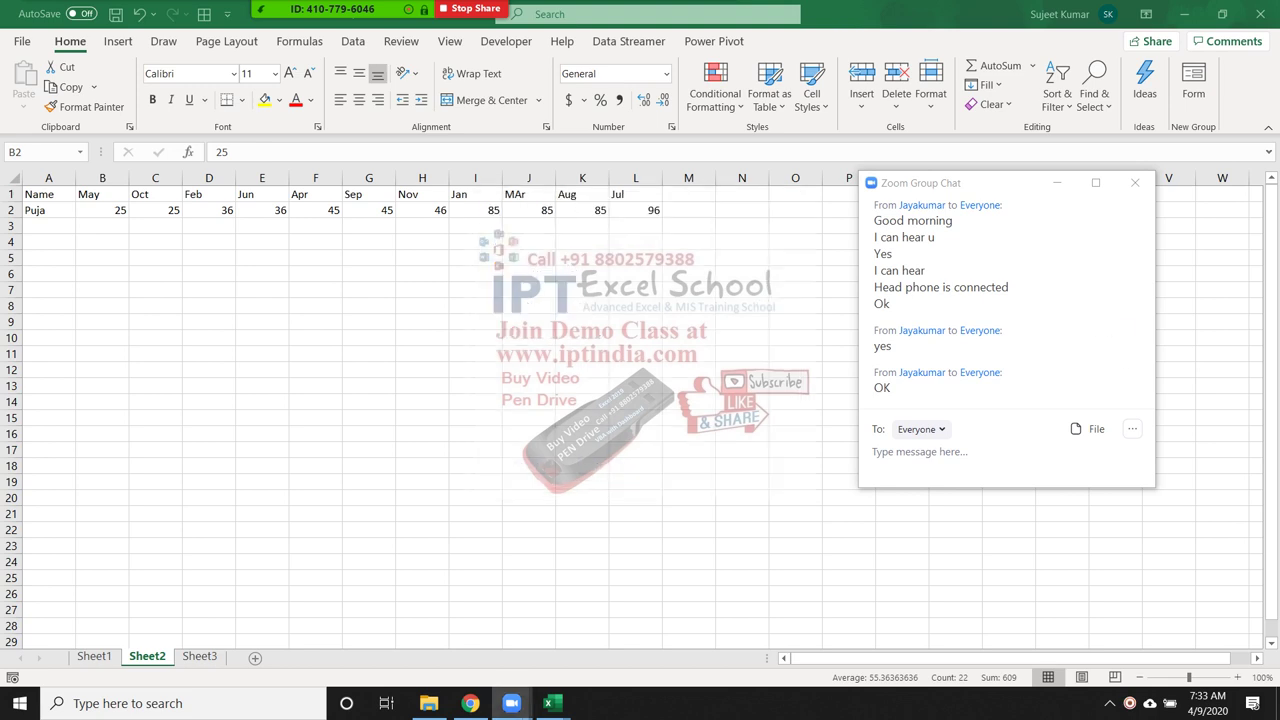
click(1135, 183)
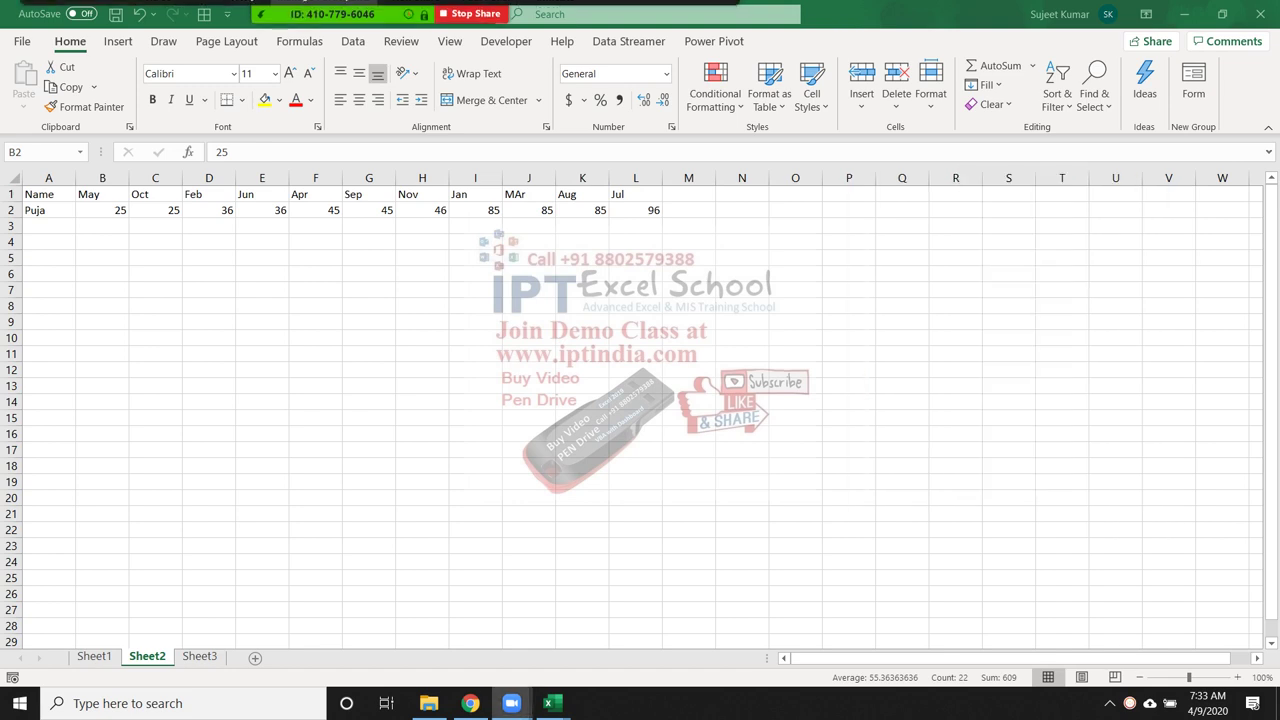
click(713, 20)
key(Escape)
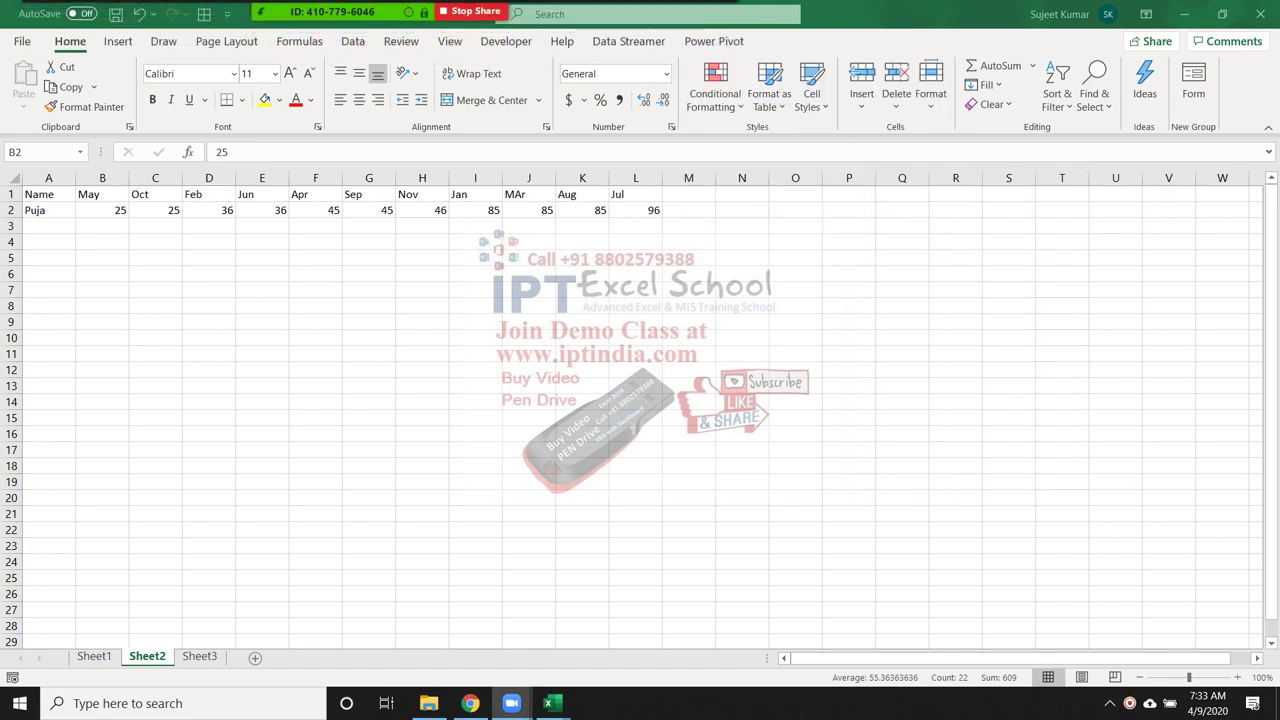
click(713, 20)
click(740, 248)
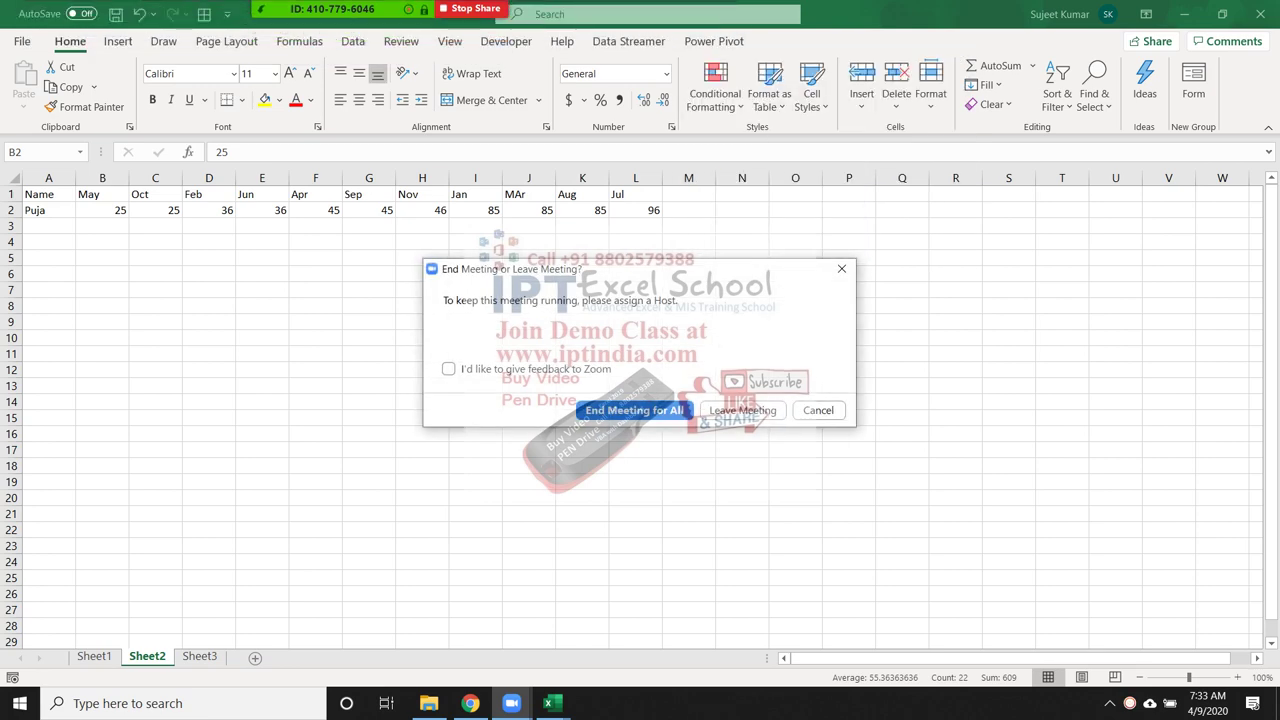
key(Return)
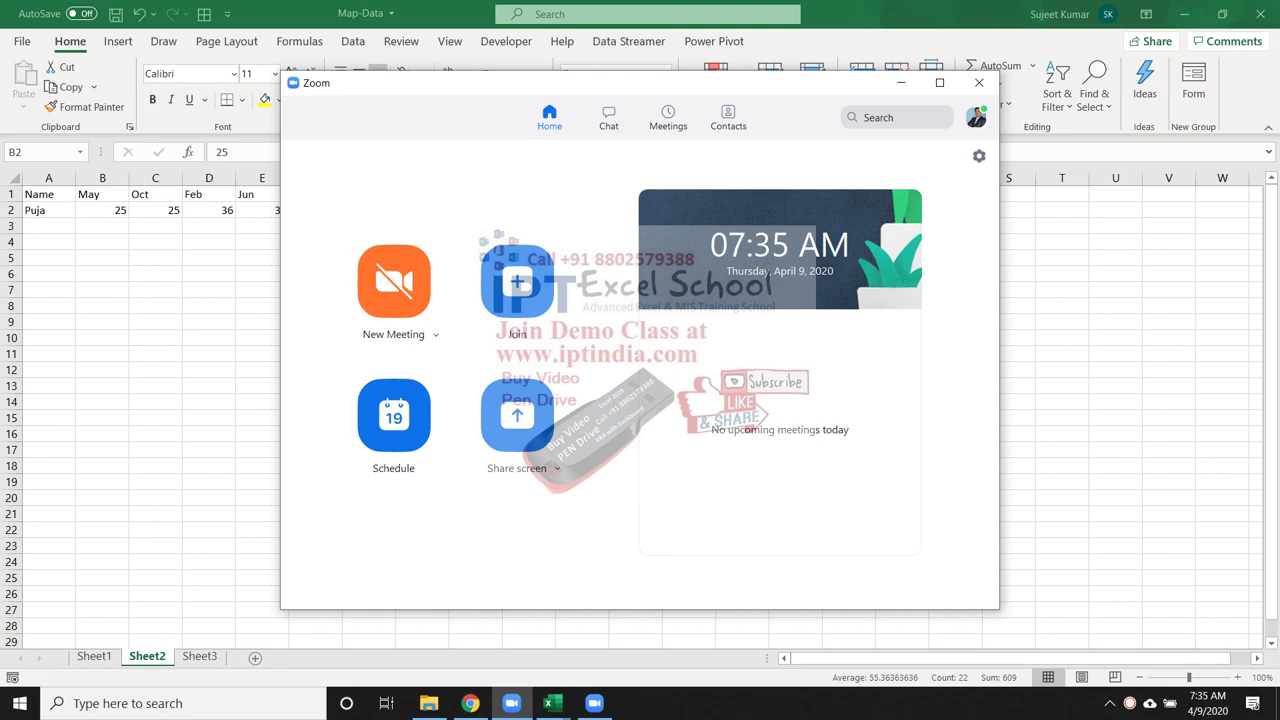
- Switch to Chrome's Gmail tab and show the Inbox
click(470, 703)
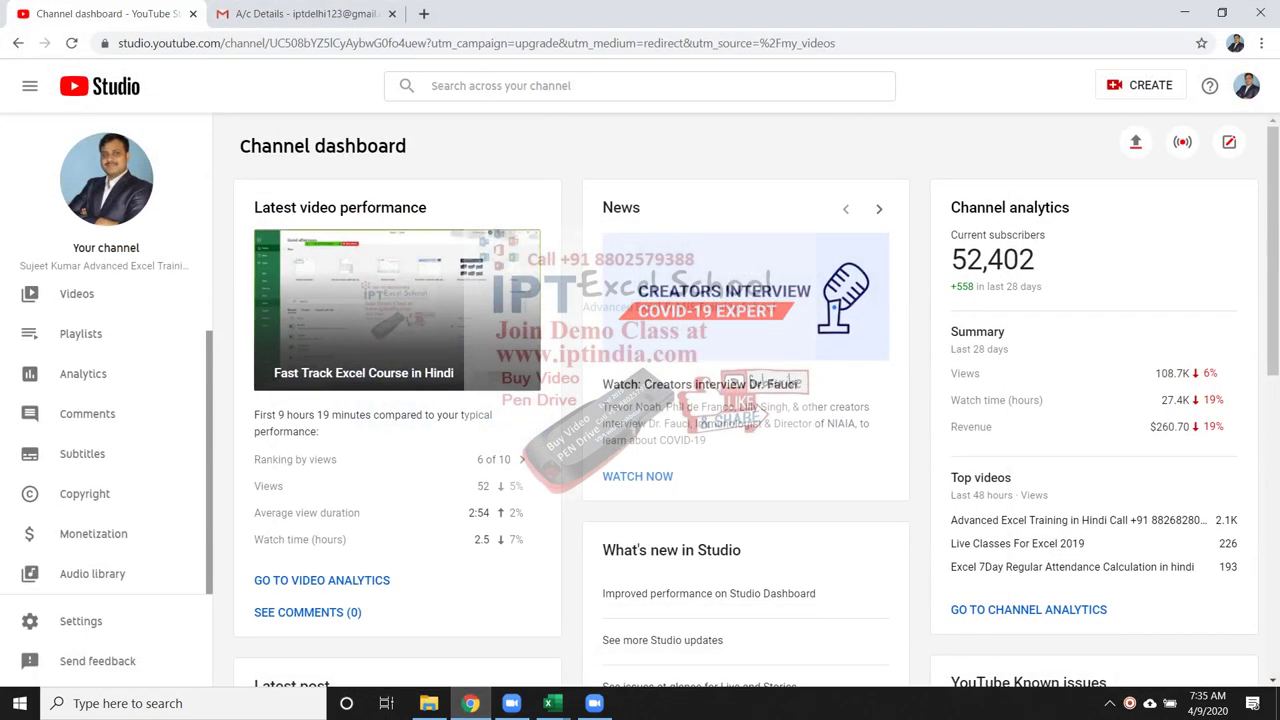
key(ctrl+Tab)
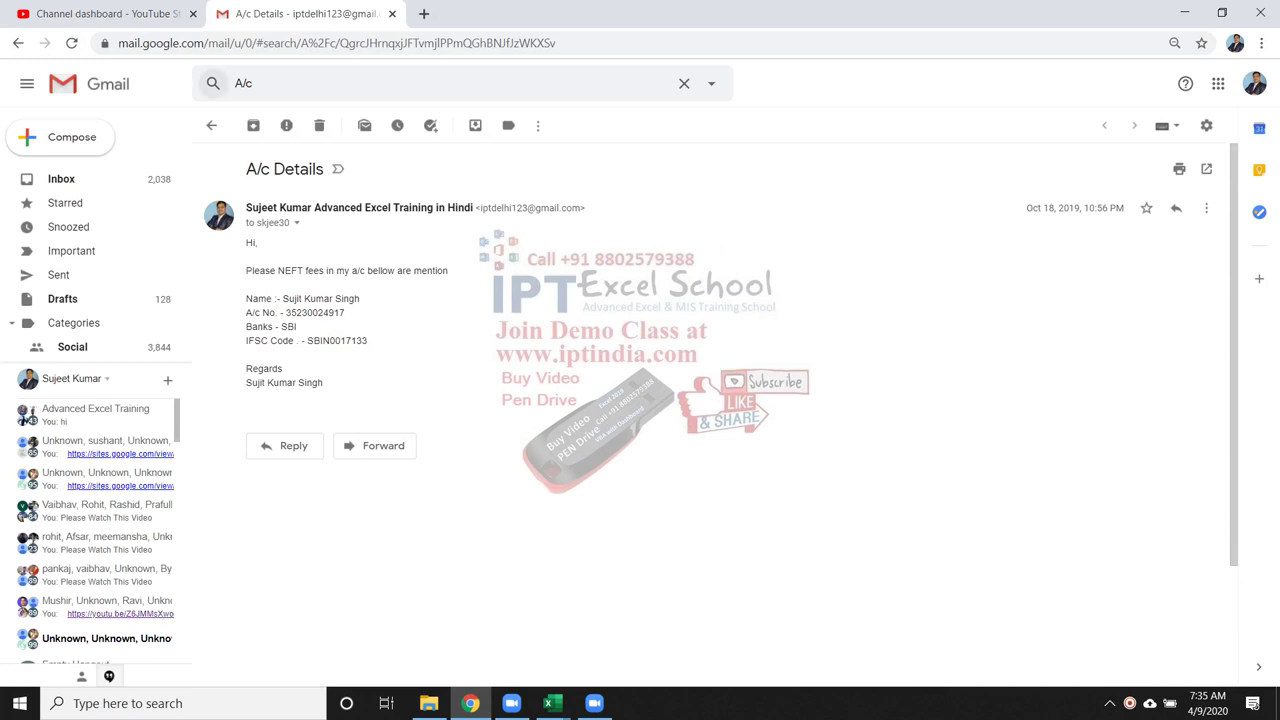
click(61, 178)
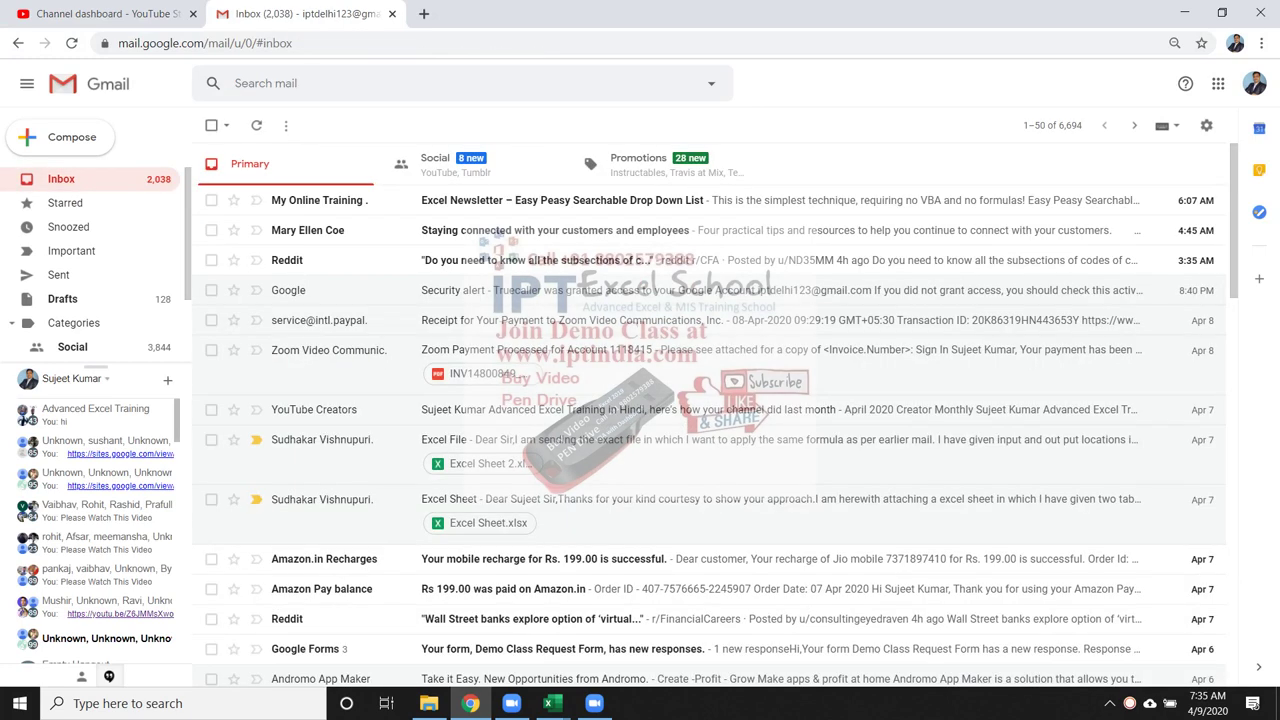